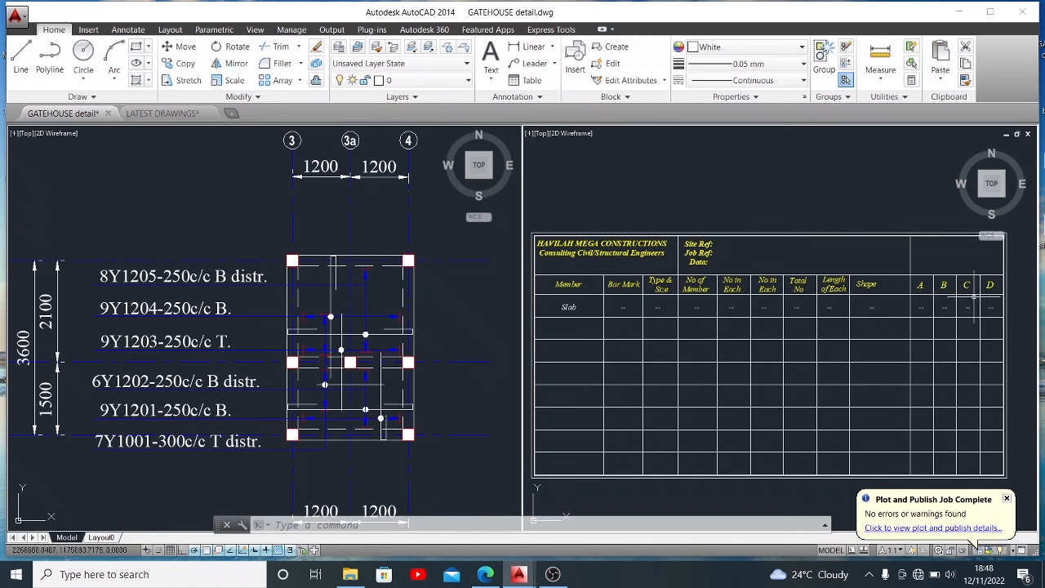
- Delete the duplicate No in Each header, its placeholder and the column line beside it from the bar schedule
{"action": "left_click", "coordinate": [748, 261]}
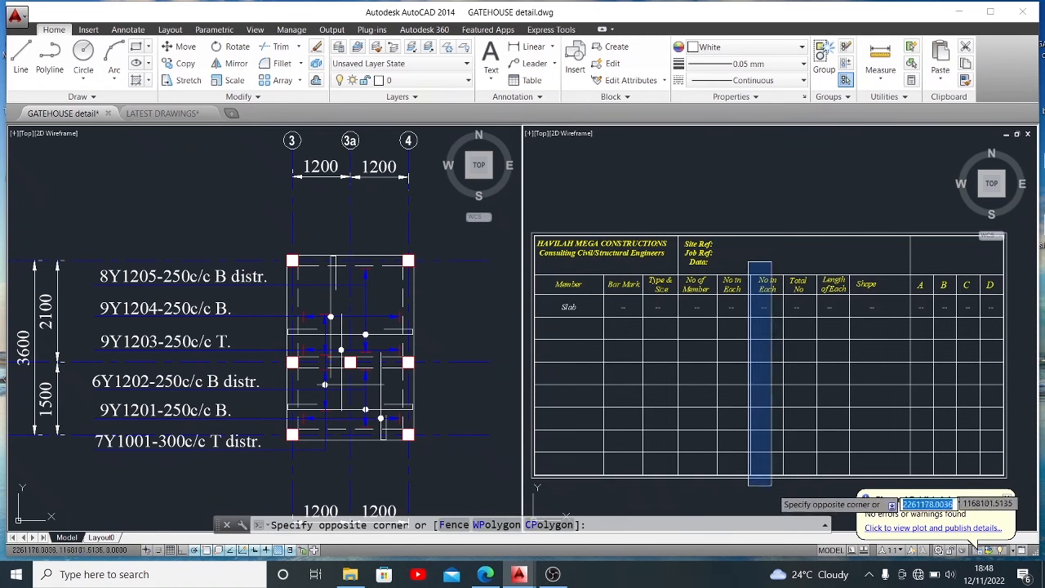
{"action": "left_click", "coordinate": [775, 493]}
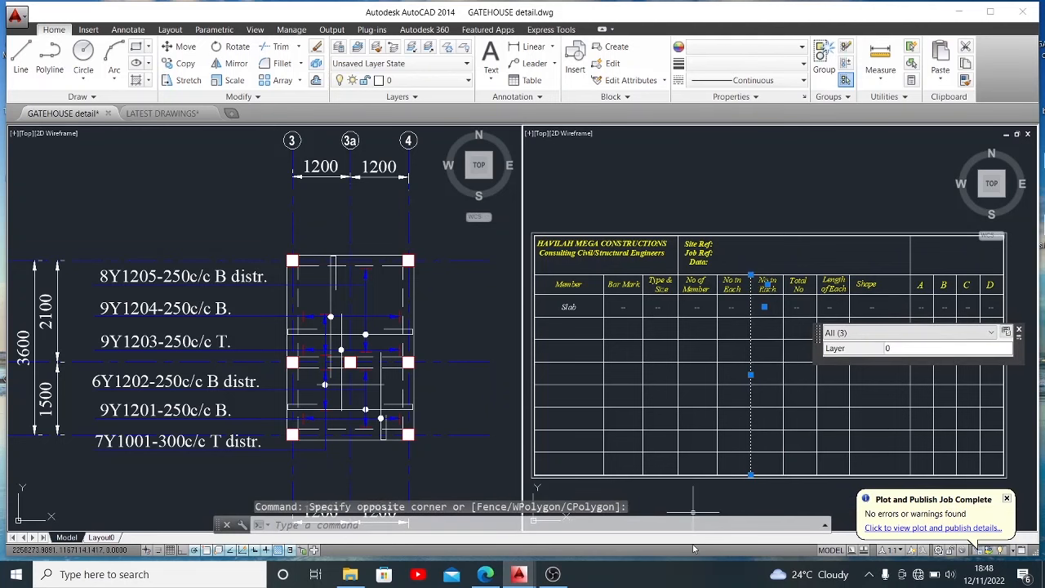
{"action": "key", "text": "Delete"}
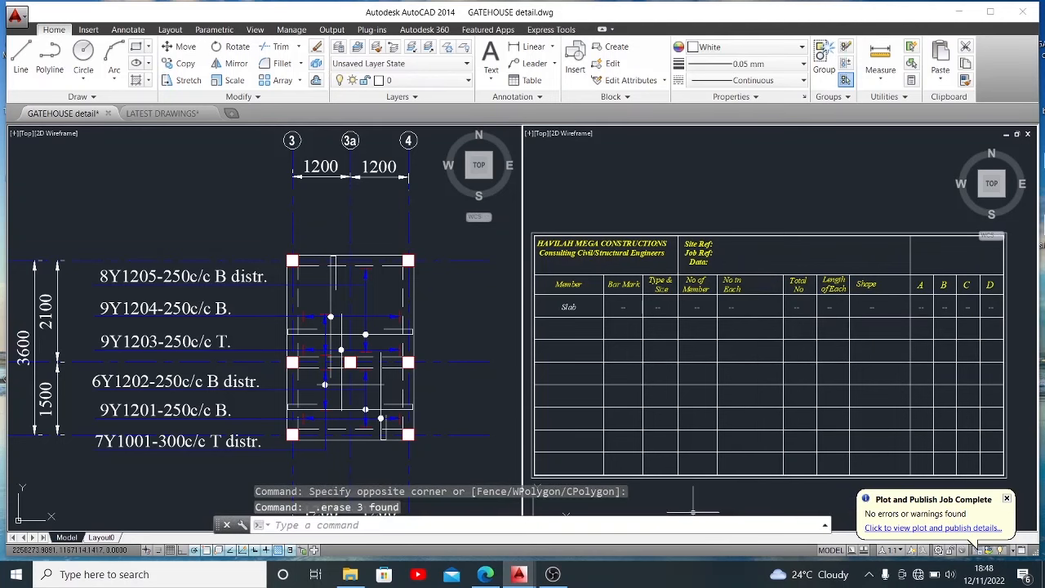
- Move the remaining No in Each header and its placeholder to the middle of the widened column
{"action": "left_click", "coordinate": [721, 262]}
{"action": "left_click", "coordinate": [743, 324]}
{"action": "type", "text": "m"}
{"action": "key", "text": "Return"}
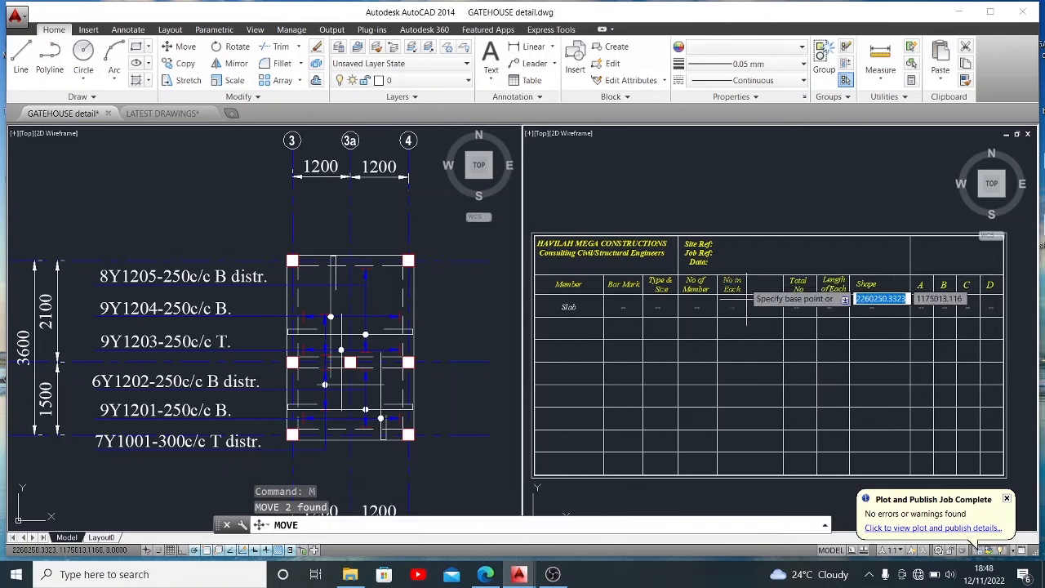
{"action": "left_click", "coordinate": [745, 264]}
{"action": "left_click", "coordinate": [759, 261]}
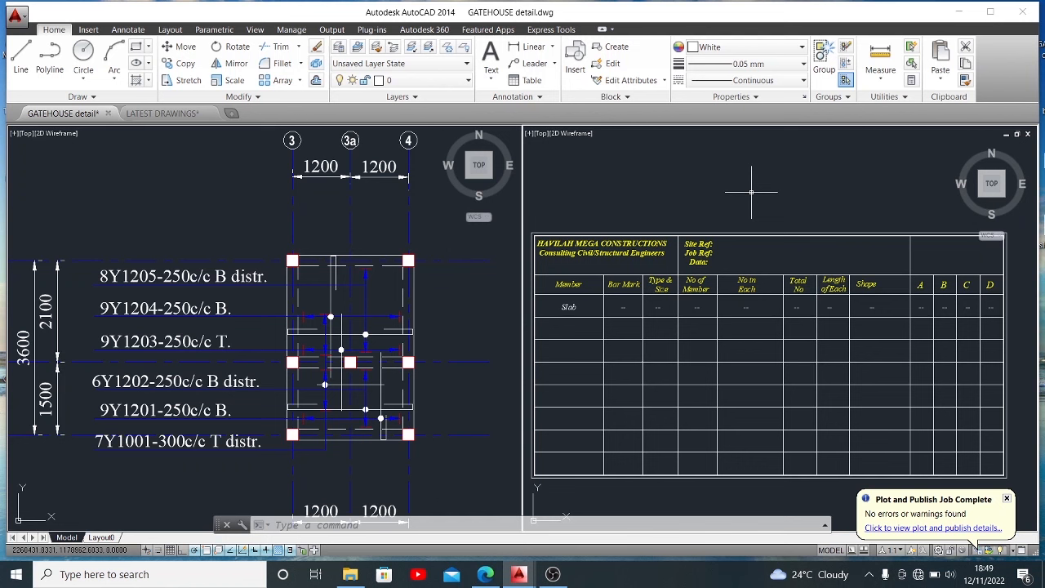
{"action": "left_click", "coordinate": [622, 308]}
{"action": "left_click", "coordinate": [622, 309]}
{"action": "scroll", "coordinate": [627, 307], "scroll_direction": "up", "scroll_amount": 2}
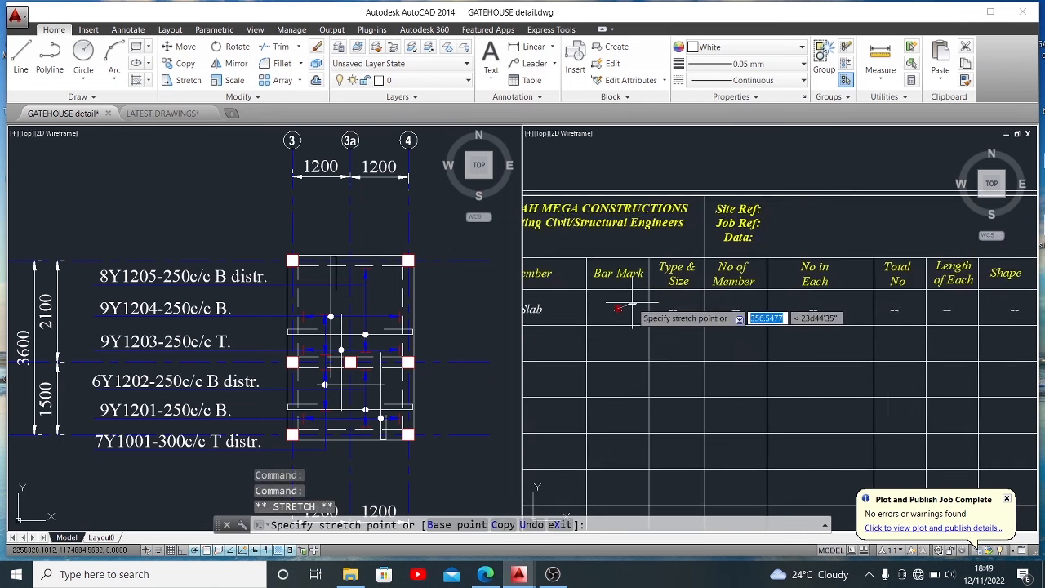
{"action": "scroll", "coordinate": [622, 309], "scroll_direction": "up", "scroll_amount": 3}
{"action": "key", "text": "Escape"}
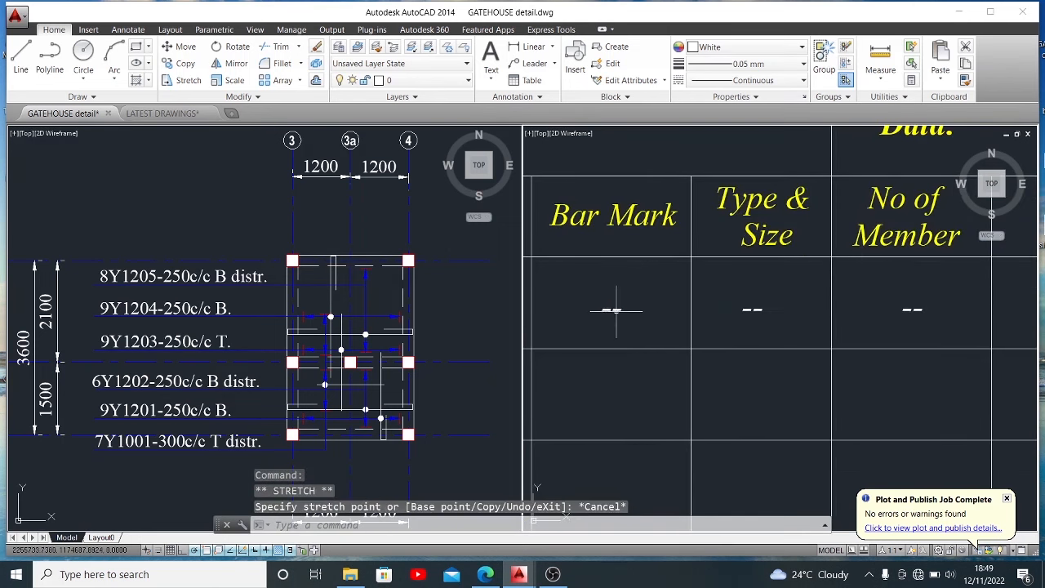
{"action": "key", "text": "Escape"}
- Replace the Bar Mark placeholder in the Slab row with 01
{"action": "left_click", "coordinate": [617, 310]}
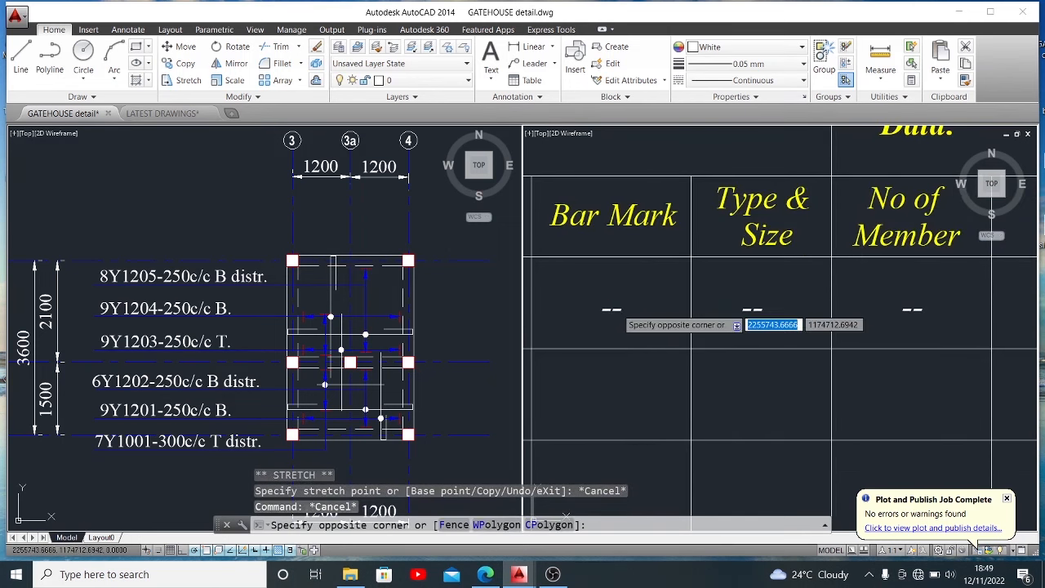
{"action": "left_click", "coordinate": [619, 310]}
{"action": "double_click", "coordinate": [614, 310]}
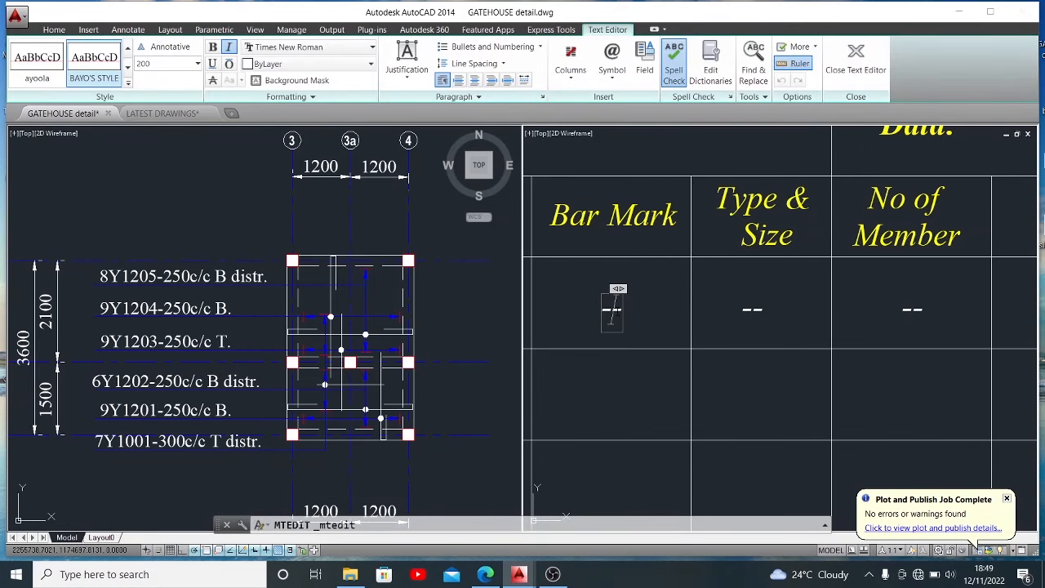
{"action": "double_click", "coordinate": [614, 312]}
{"action": "type", "text": "0"}
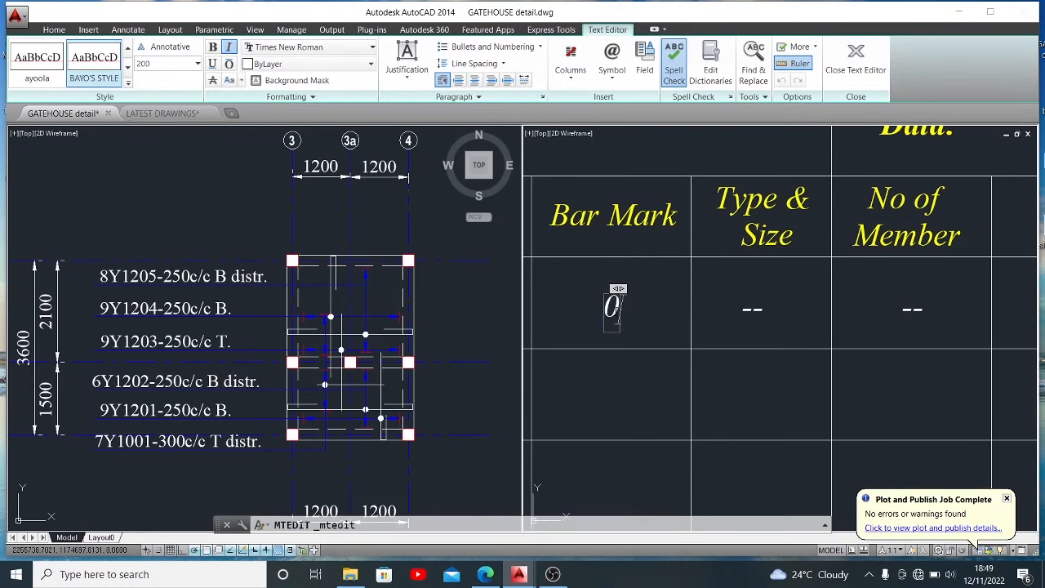
{"action": "type", "text": "1"}
{"action": "left_click", "coordinate": [639, 380]}
- Replace the Type & Size placeholder in the Slab row with Y10
{"action": "scroll", "coordinate": [653, 368], "scroll_direction": "down", "scroll_amount": 2}
{"action": "scroll", "coordinate": [653, 347], "scroll_direction": "down", "scroll_amount": 2}
{"action": "scroll", "coordinate": [653, 343], "scroll_direction": "up", "scroll_amount": 2}
{"action": "scroll", "coordinate": [707, 335], "scroll_direction": "down", "scroll_amount": 2}
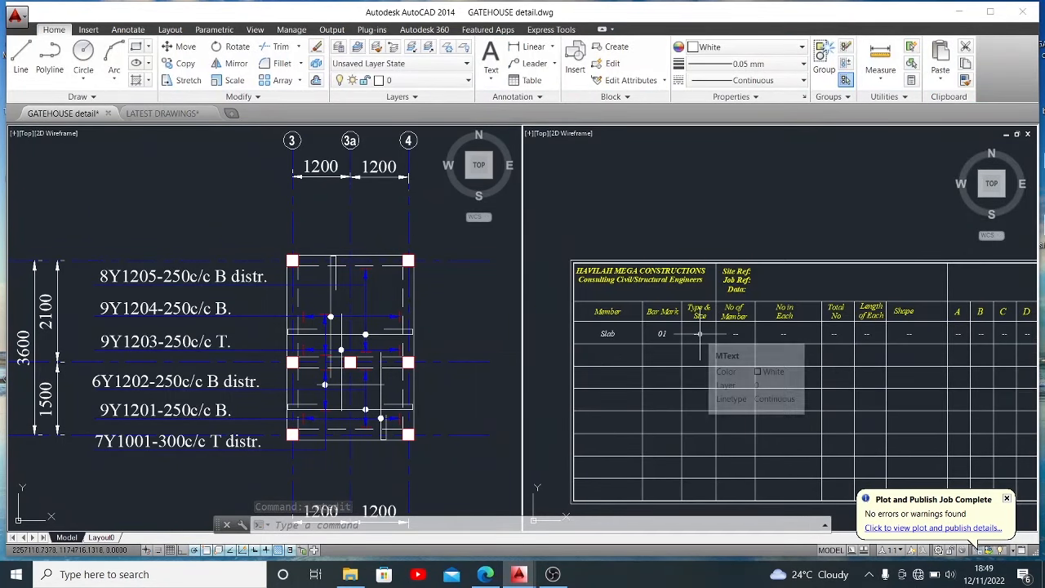
{"action": "left_click", "coordinate": [698, 333]}
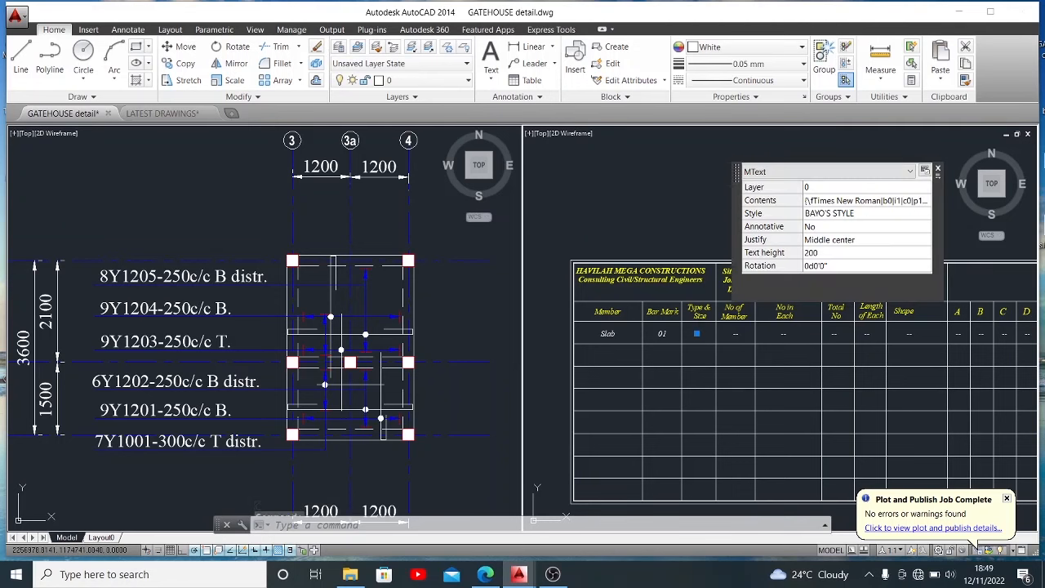
{"action": "double_click", "coordinate": [698, 333]}
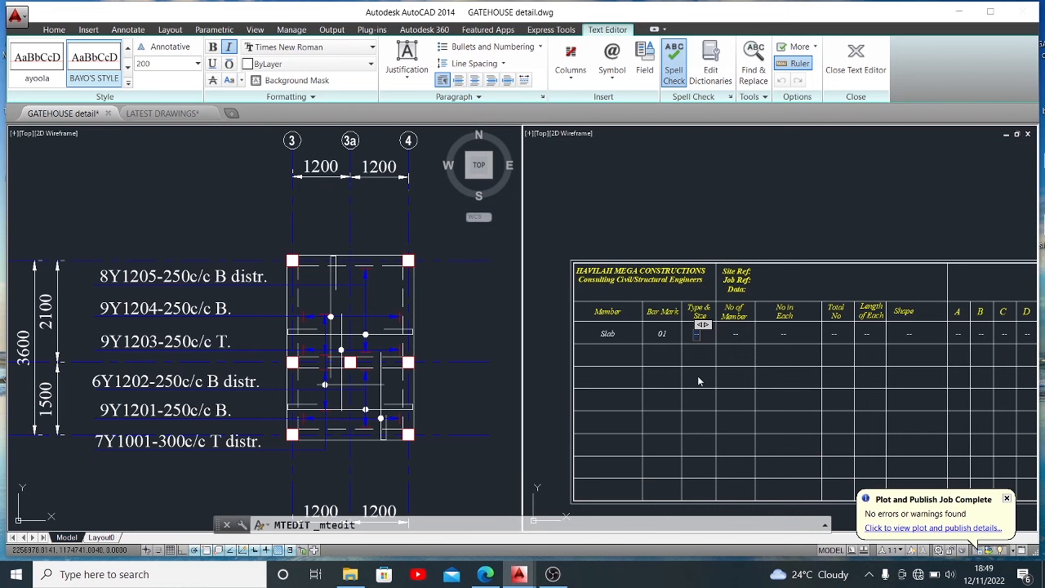
{"action": "key", "text": "BackSpace"}
{"action": "type", "text": "Y10"}
{"action": "left_click", "coordinate": [735, 334]}
- Replace the No of Member placeholder in the Slab row with 1
{"action": "double_click", "coordinate": [735, 335]}
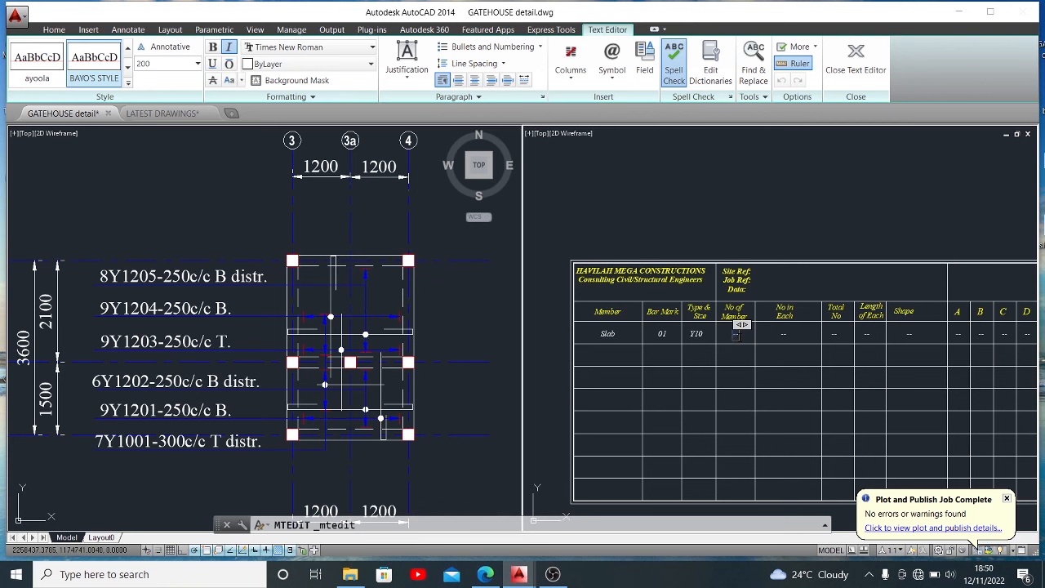
{"action": "type", "text": "1"}
{"action": "left_click", "coordinate": [741, 348]}
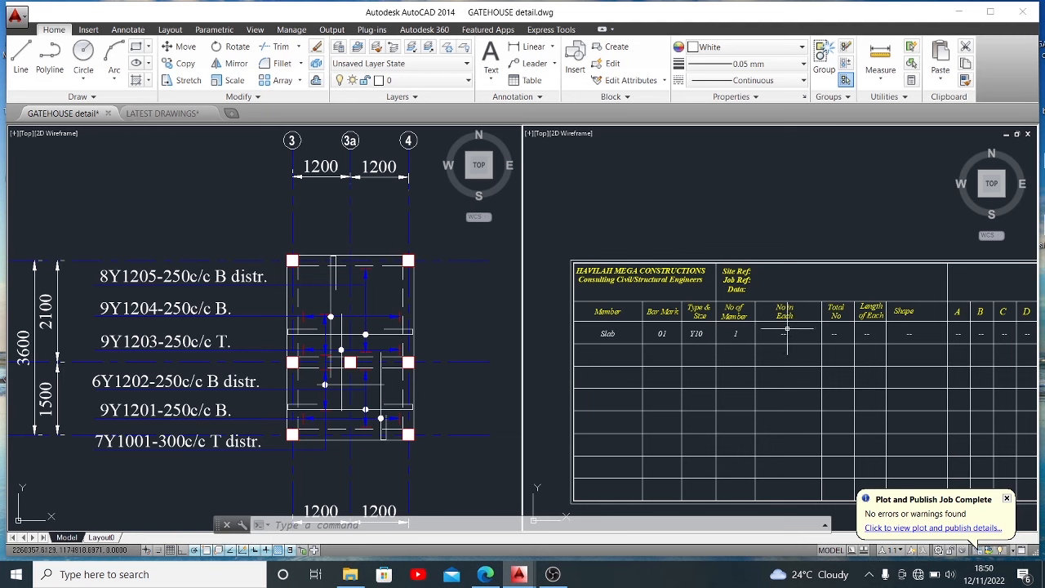
- Set both the No in Each and the Total No entries of the Slab row to 7
{"action": "double_click", "coordinate": [785, 333]}
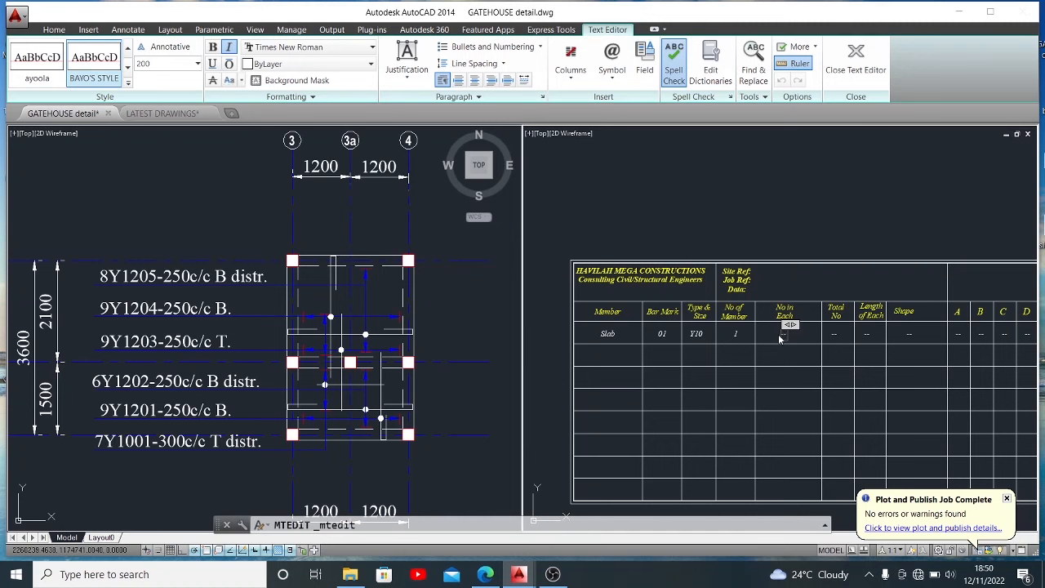
{"action": "type", "text": "7"}
{"action": "left_click", "coordinate": [794, 351]}
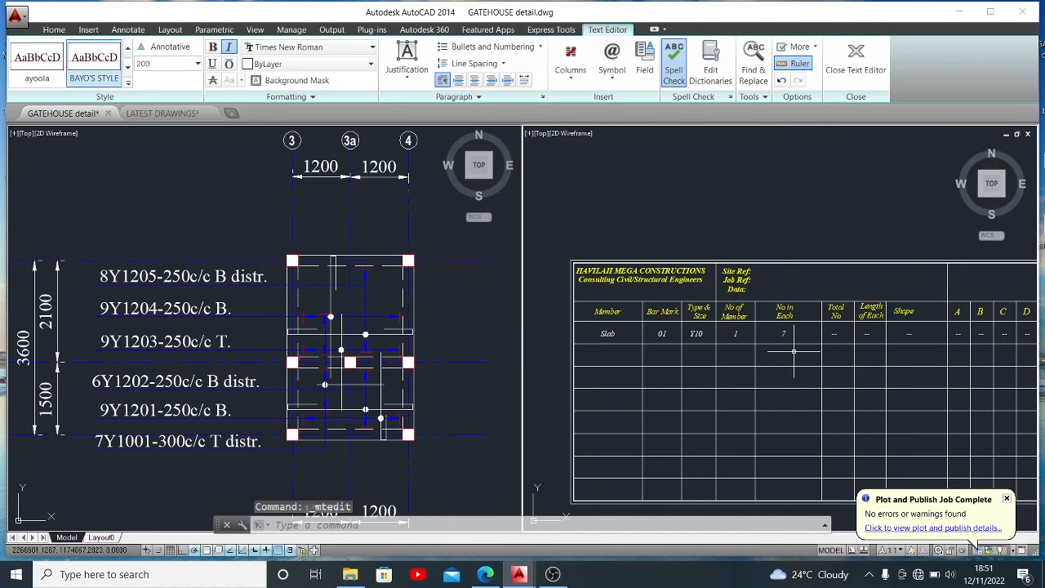
{"action": "double_click", "coordinate": [835, 333]}
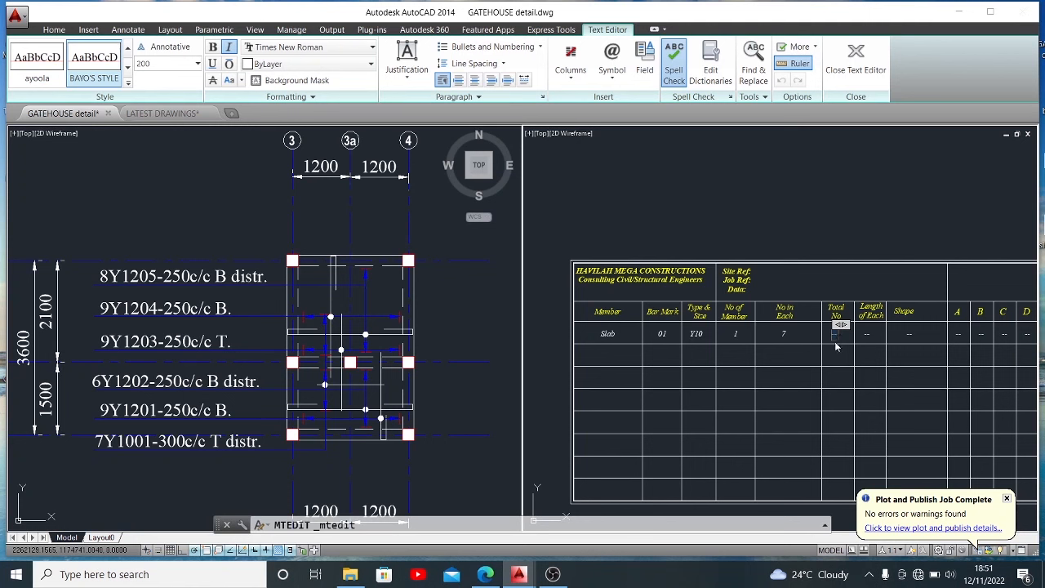
{"action": "type", "text": "7"}
{"action": "left_click", "coordinate": [836, 357]}
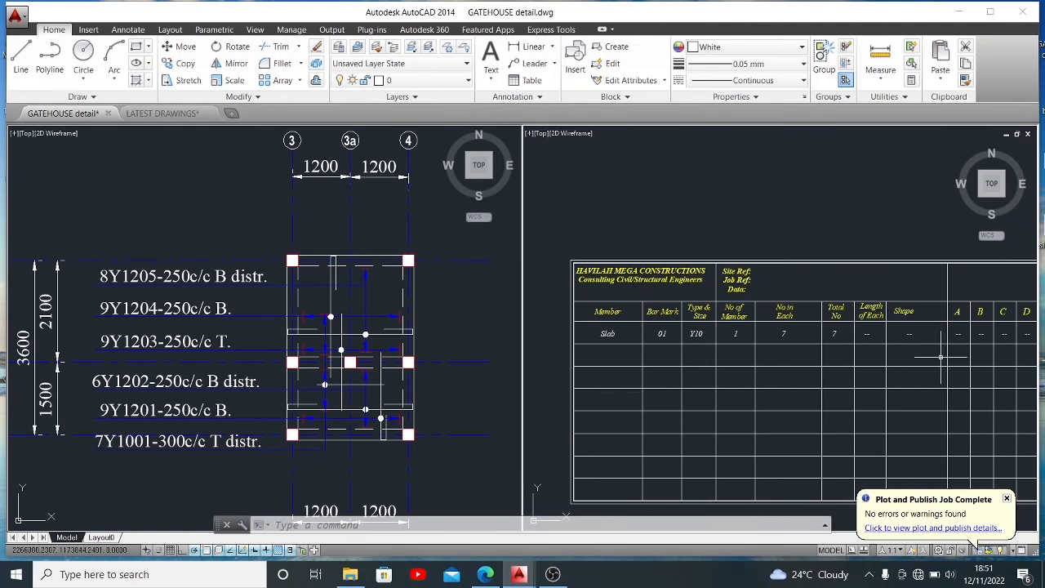
- Erase the Shape placeholder from the Slab row, leaving the cell empty
{"action": "scroll", "coordinate": [952, 334], "scroll_direction": "up", "scroll_amount": 5}
{"action": "scroll", "coordinate": [784, 332], "scroll_direction": "down", "scroll_amount": 2}
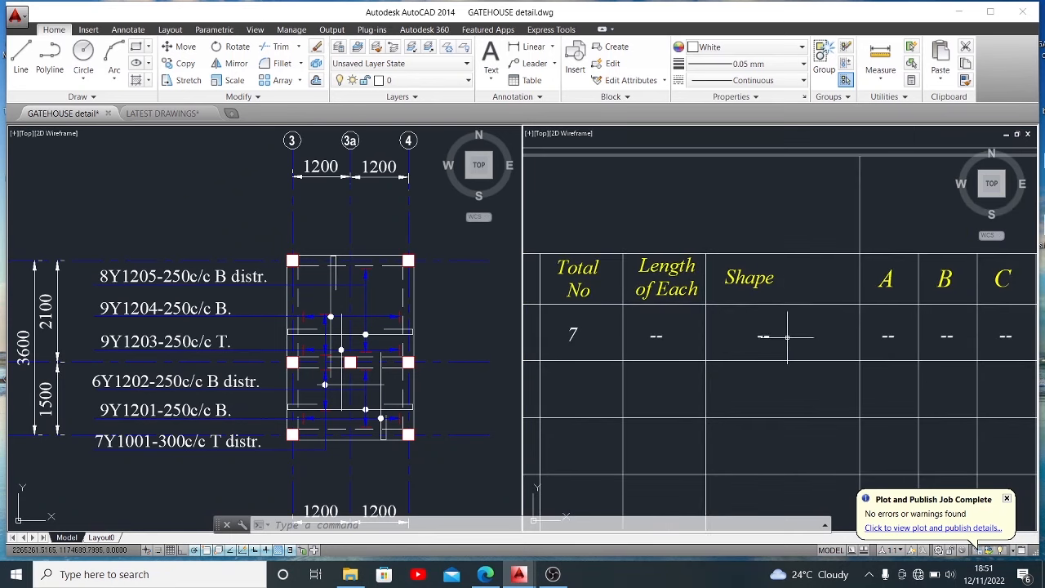
{"action": "left_click", "coordinate": [772, 335]}
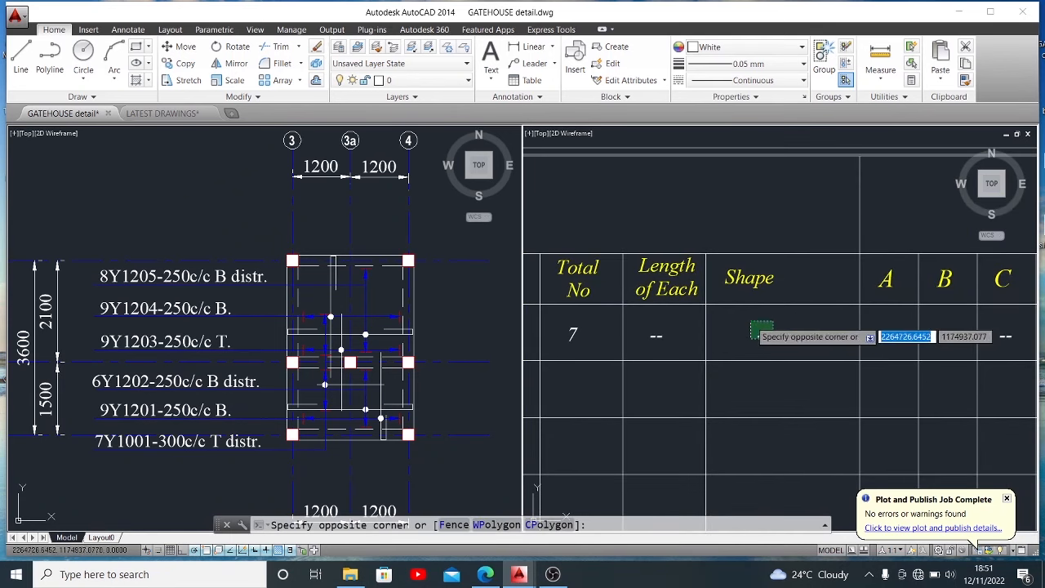
{"action": "left_click", "coordinate": [747, 327]}
{"action": "type", "text": "e"}
{"action": "key", "text": "Return"}
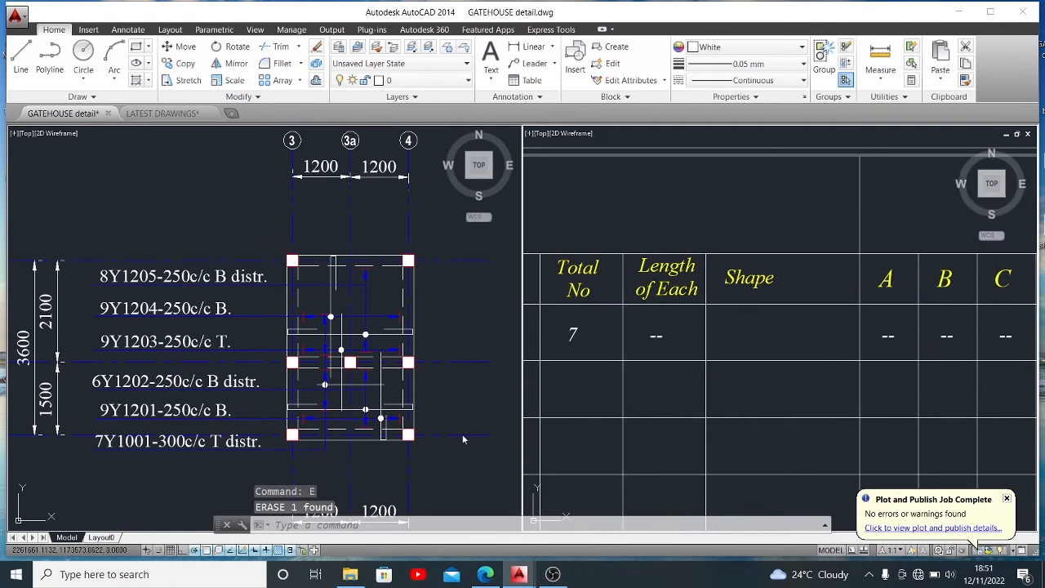
- Check the length of the horizontal 7Y1001 top distribution bar line in the slab plan's lower panel
{"action": "left_click", "coordinate": [339, 447]}
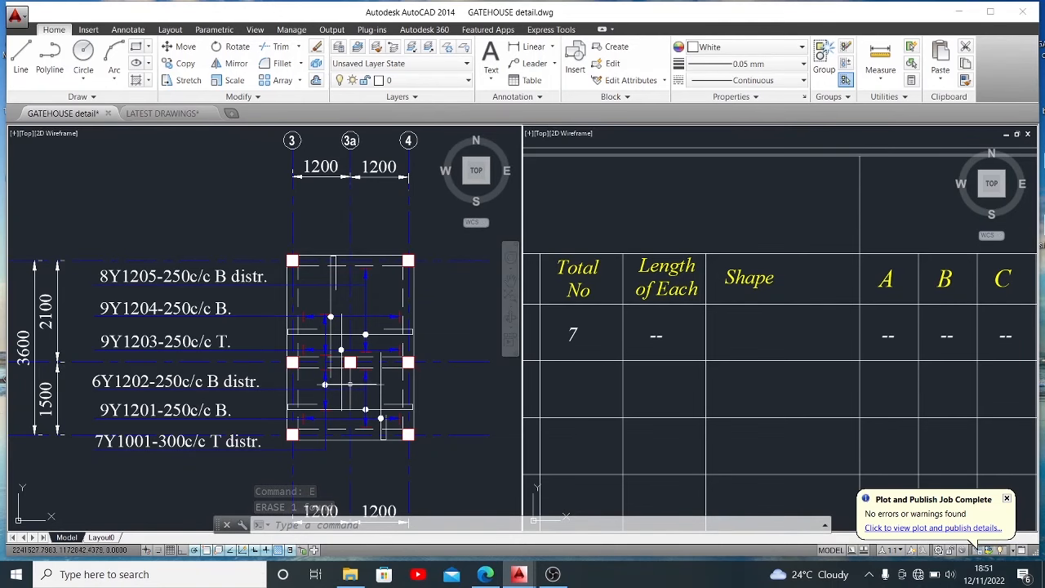
{"action": "scroll", "coordinate": [343, 387], "scroll_direction": "up", "scroll_amount": 4}
{"action": "left_click", "coordinate": [340, 388]}
{"action": "scroll", "coordinate": [340, 389], "scroll_direction": "down", "scroll_amount": 2}
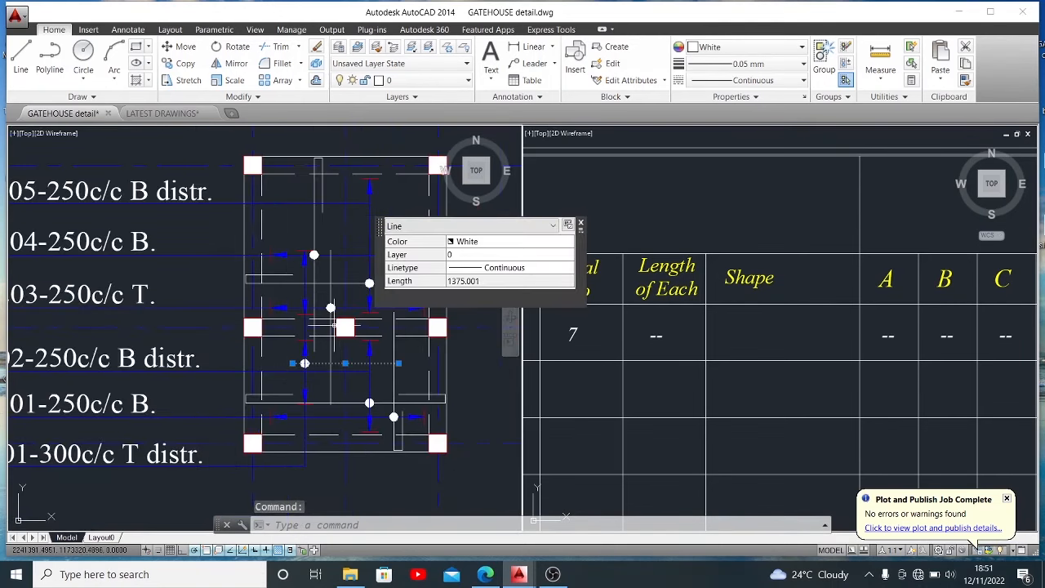
{"action": "scroll", "coordinate": [343, 378], "scroll_direction": "down", "scroll_amount": 2}
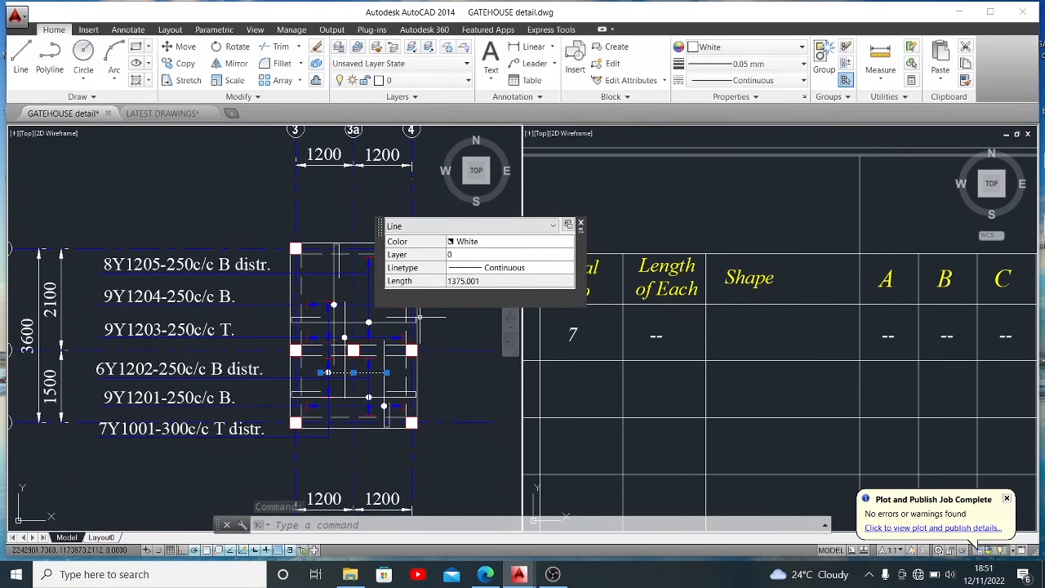
{"action": "left_click", "coordinate": [524, 51]}
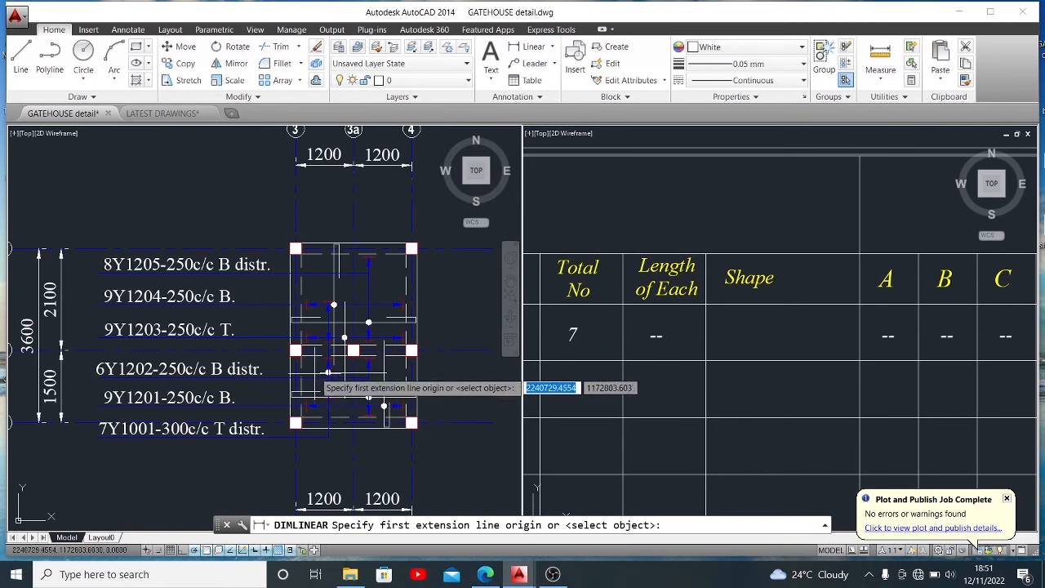
{"action": "left_click", "coordinate": [328, 372]}
{"action": "scroll", "coordinate": [385, 374], "scroll_direction": "up", "scroll_amount": 2}
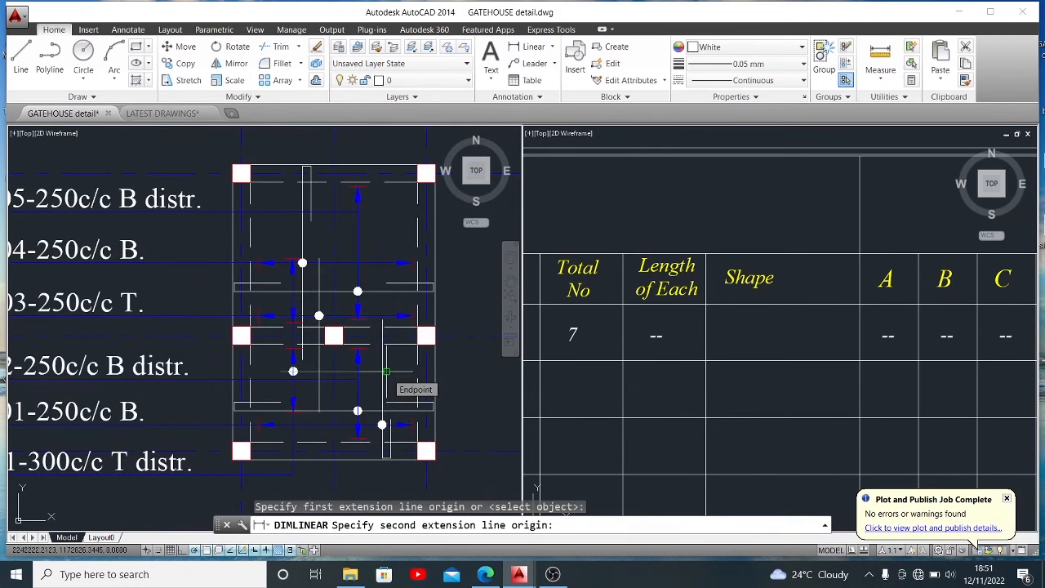
{"action": "key", "text": "Escape"}
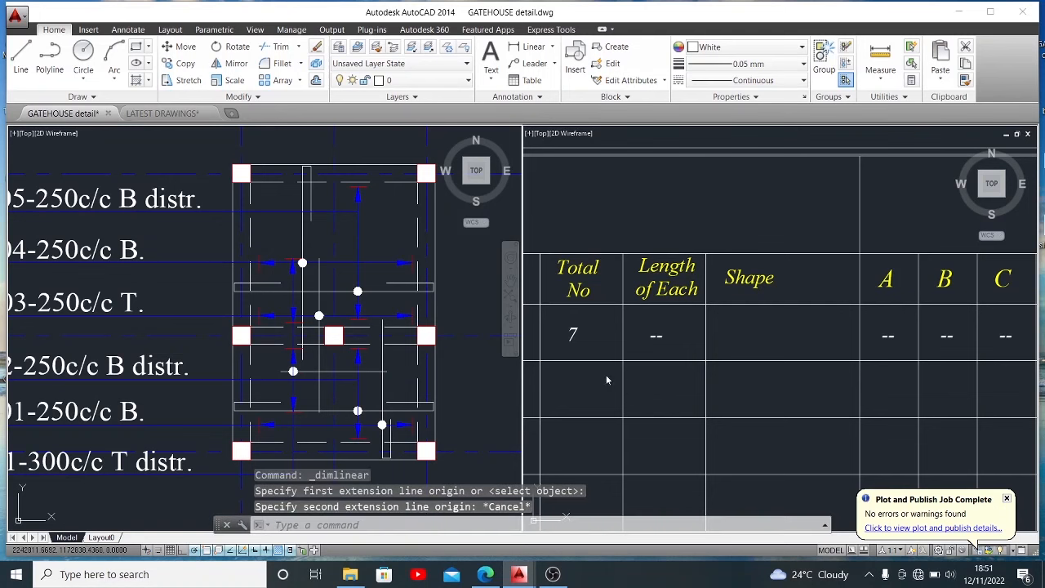
- Replace the Length of Each placeholder in the Slab row with 1375
{"action": "left_click", "coordinate": [660, 346]}
{"action": "left_click", "coordinate": [655, 336]}
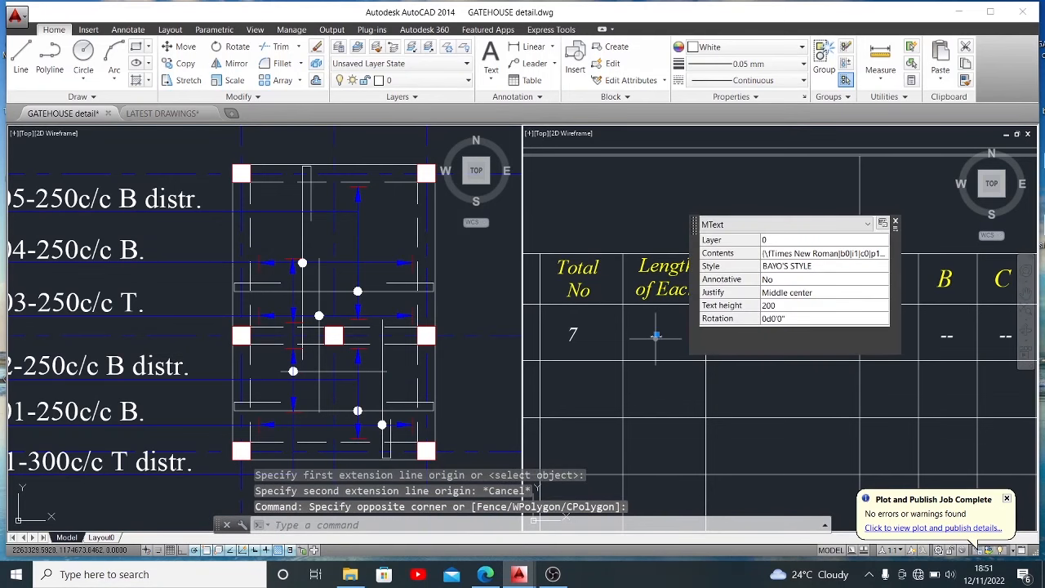
{"action": "double_click", "coordinate": [655, 336]}
{"action": "type", "text": "1375"}
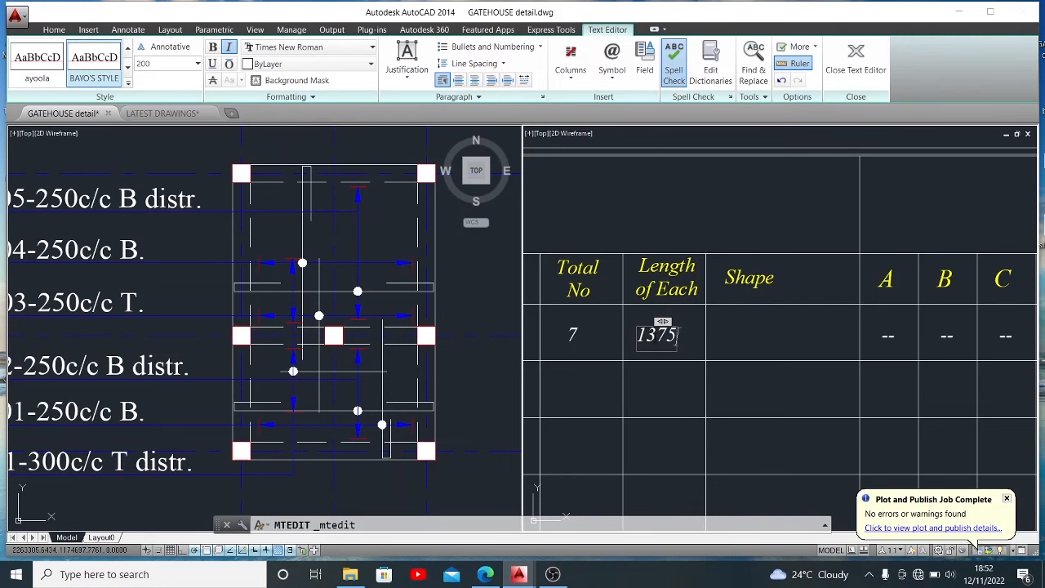
{"action": "left_click", "coordinate": [698, 374]}
{"action": "scroll", "coordinate": [694, 346], "scroll_direction": "down", "scroll_amount": 2}
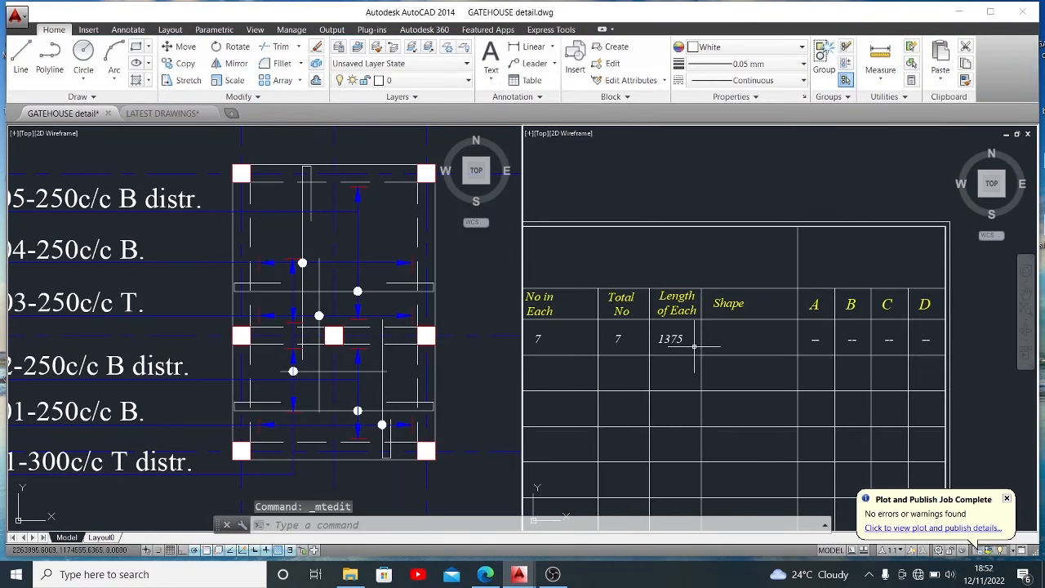
{"action": "scroll", "coordinate": [694, 346], "scroll_direction": "down", "scroll_amount": 1}
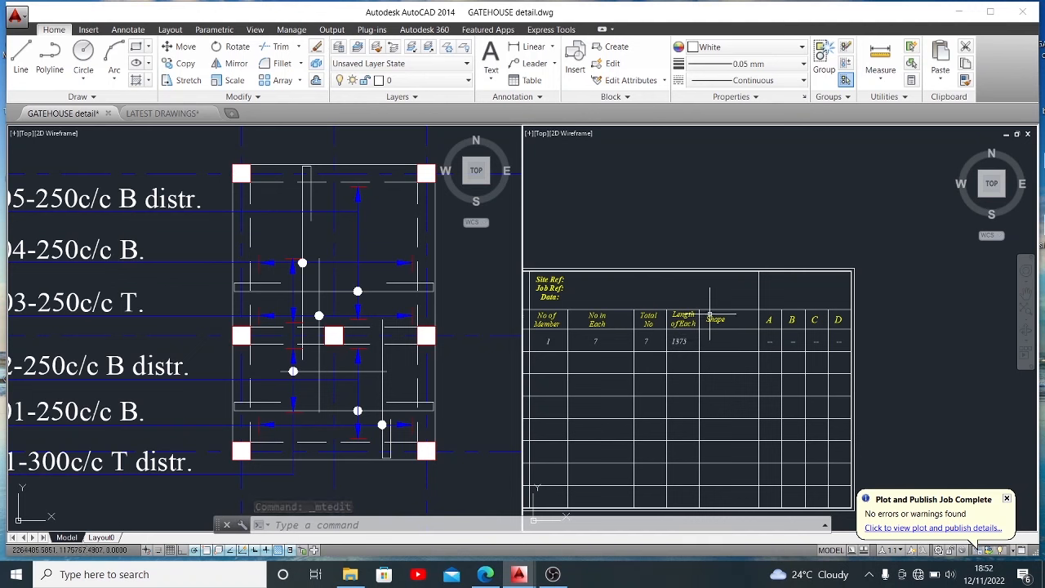
{"action": "scroll", "coordinate": [654, 323], "scroll_direction": "down", "scroll_amount": 2}
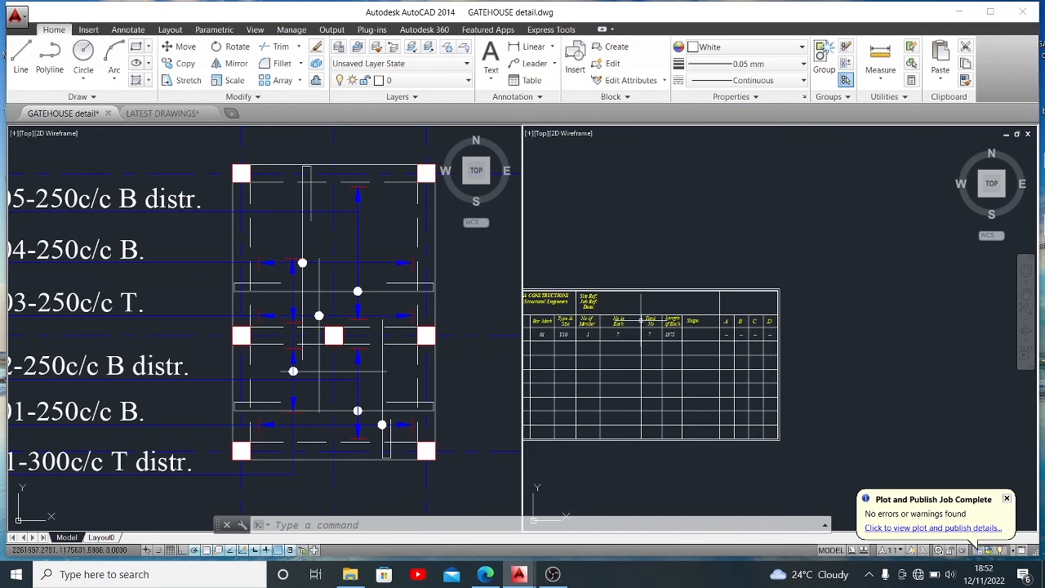
{"action": "scroll", "coordinate": [645, 310], "scroll_direction": "up", "scroll_amount": 2}
{"action": "left_click", "coordinate": [640, 297]}
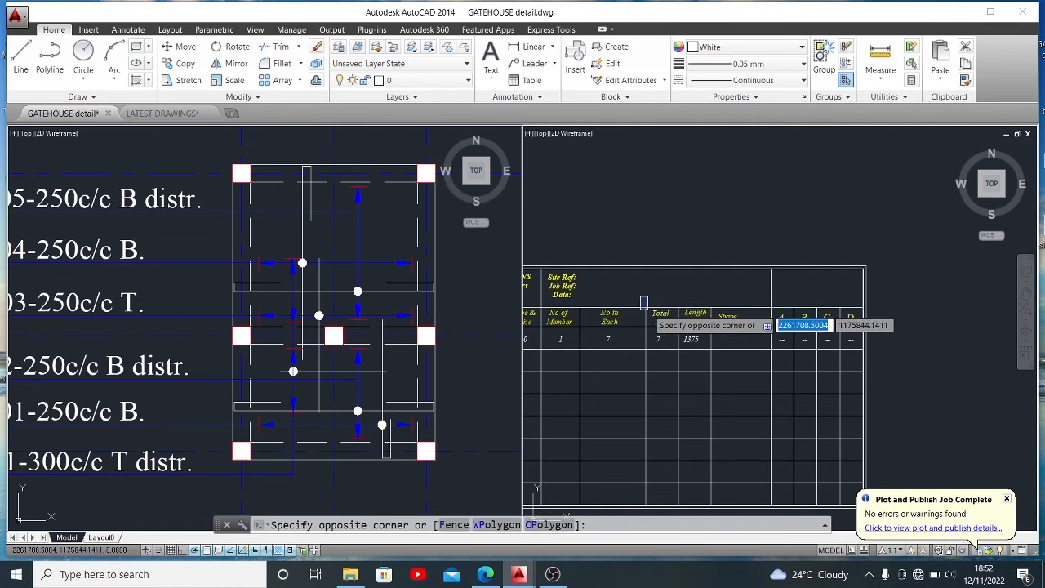
{"action": "scroll", "coordinate": [653, 327], "scroll_direction": "down", "scroll_amount": 1}
{"action": "scroll", "coordinate": [661, 343], "scroll_direction": "up", "scroll_amount": 1}
{"action": "key", "text": "Escape"}
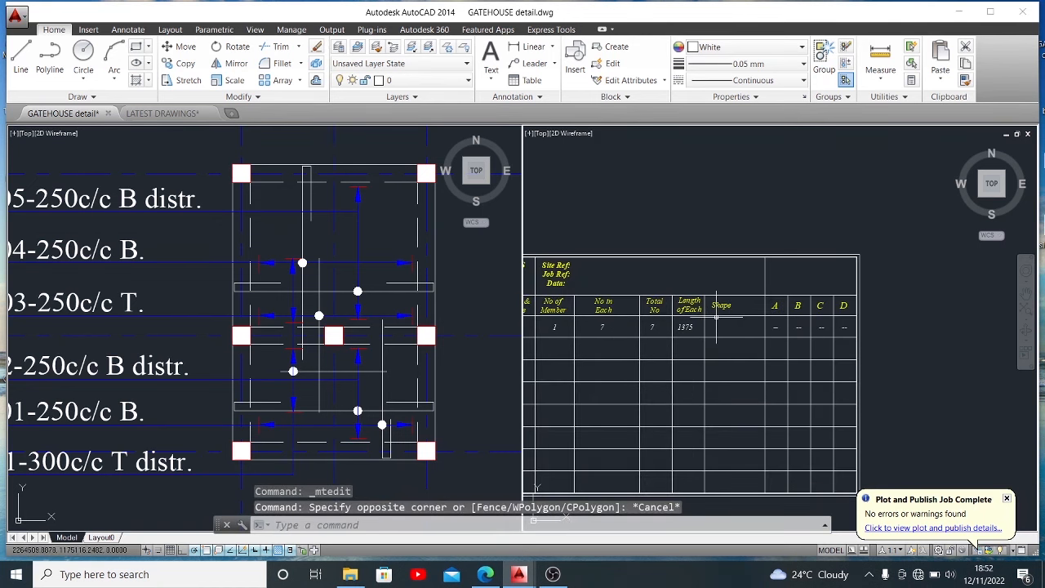
- Draw a horizontal line about 1500 long in the Slab row's Shape cell to represent the straight bar
{"action": "type", "text": "l"}
{"action": "key", "text": "Return"}
{"action": "scroll", "coordinate": [720, 327], "scroll_direction": "up", "scroll_amount": 2}
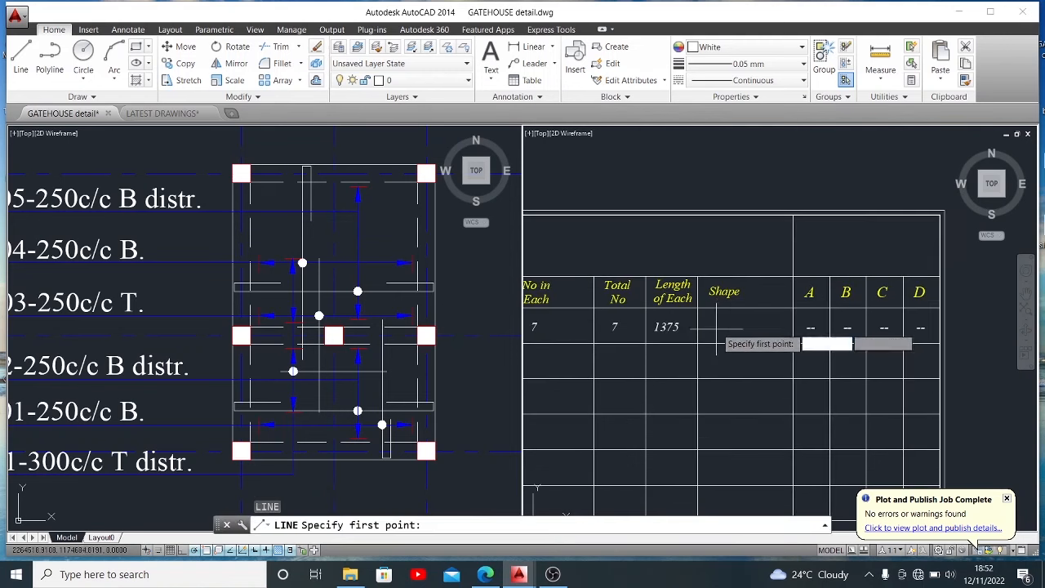
{"action": "left_click", "coordinate": [709, 326]}
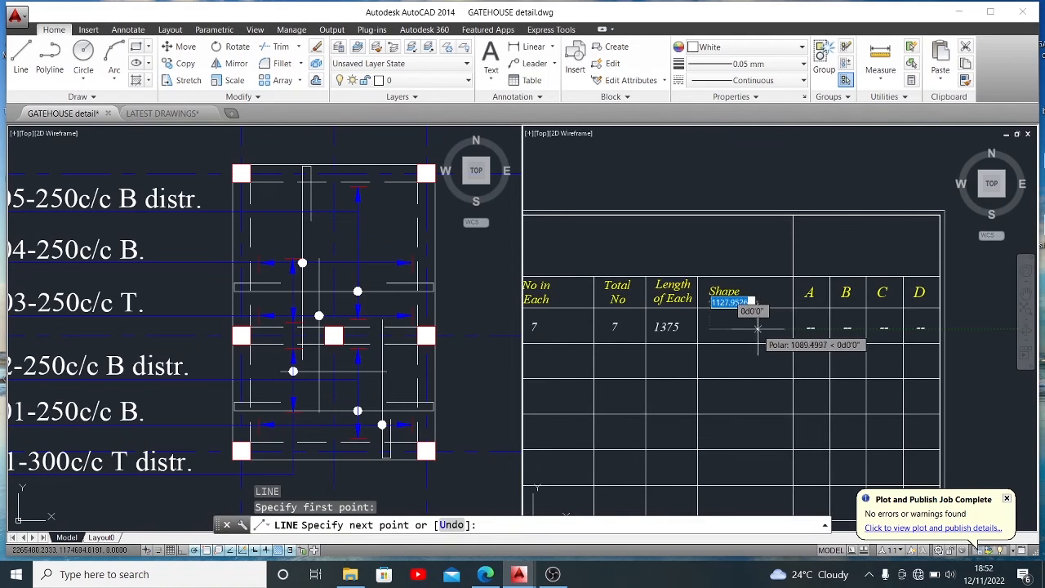
{"action": "key", "text": "Escape"}
{"action": "scroll", "coordinate": [767, 335], "scroll_direction": "down", "scroll_amount": 1}
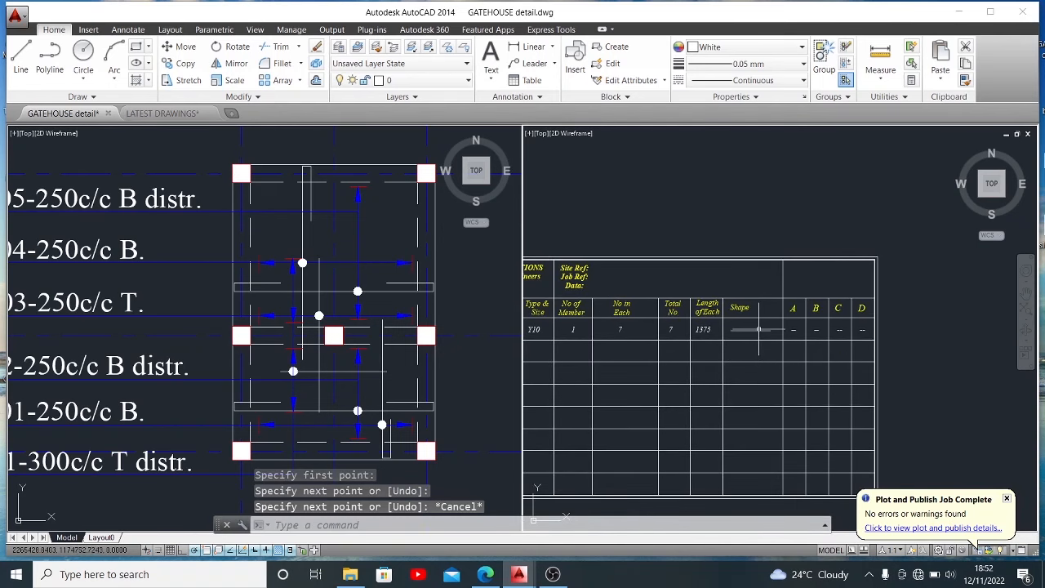
{"action": "left_click", "coordinate": [756, 330]}
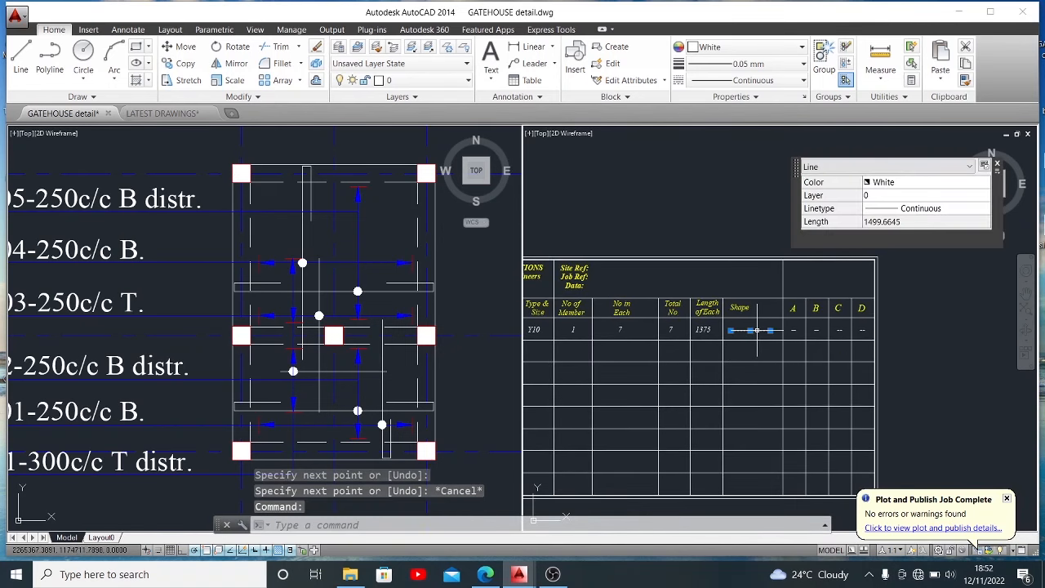
{"action": "key", "text": "Escape"}
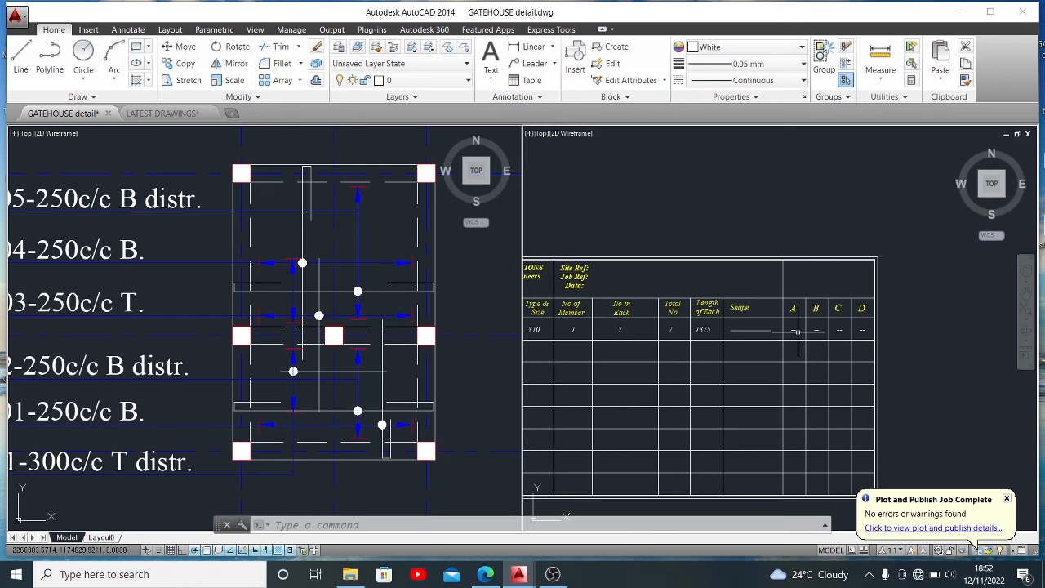
- Replace the placeholder in column A of the Slab row with 1375
{"action": "scroll", "coordinate": [758, 331], "scroll_direction": "up", "scroll_amount": 2}
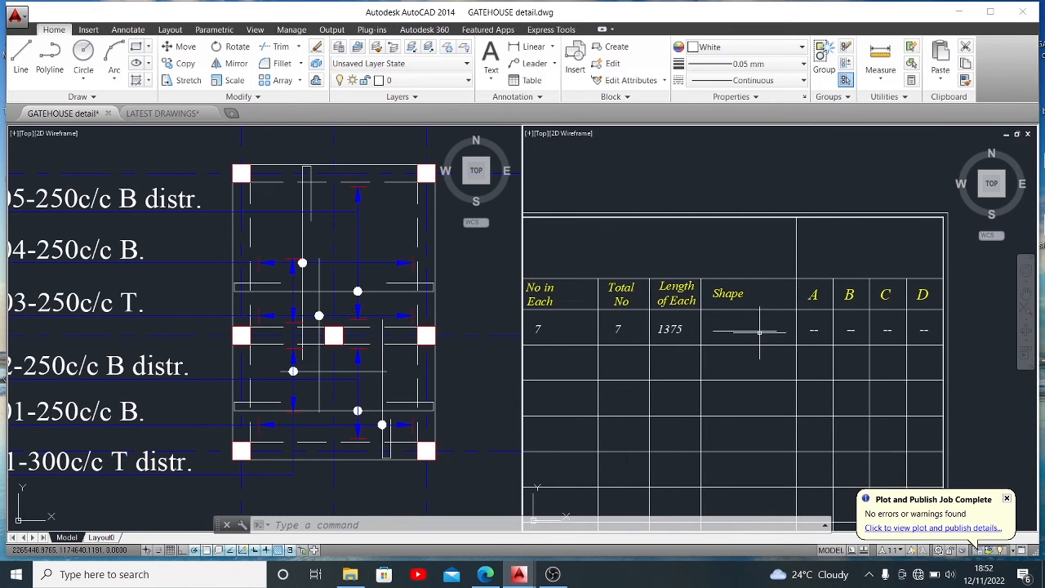
{"action": "double_click", "coordinate": [813, 329]}
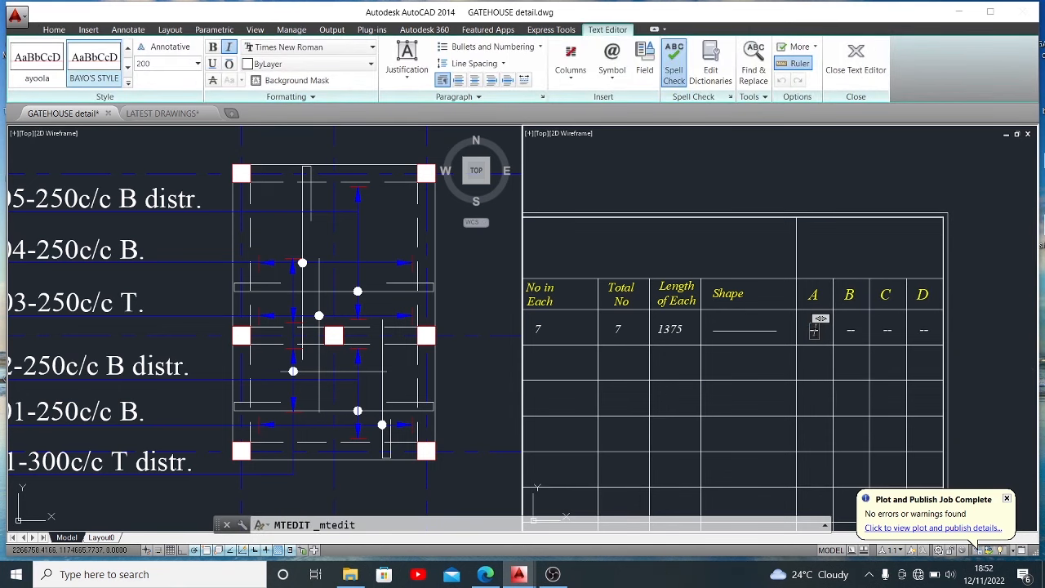
{"action": "type", "text": "1375"}
{"action": "key", "text": "Escape"}
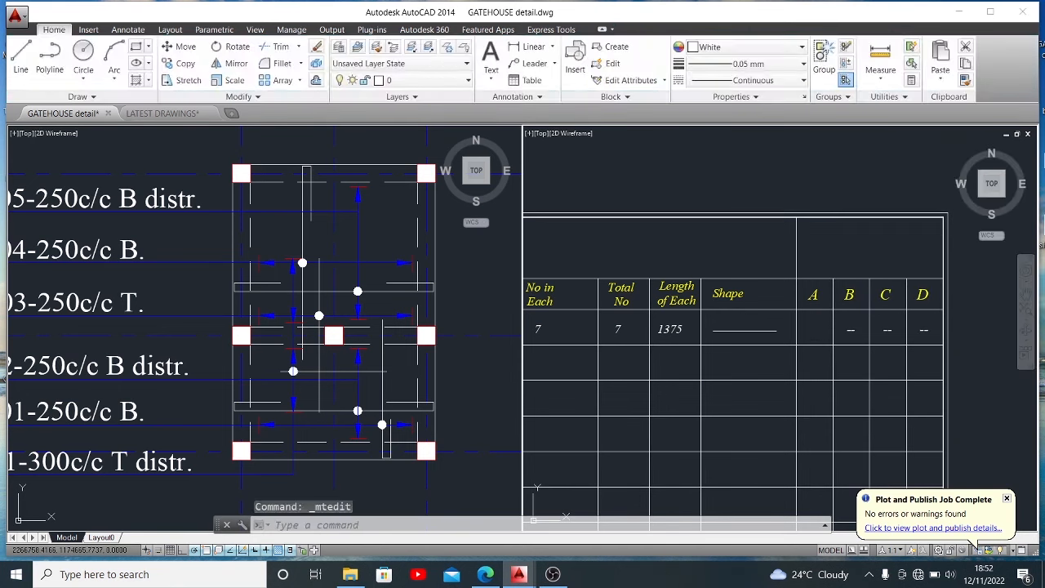
- Copy the column heading letter A onto the bar shape line in the Slab row
{"action": "left_click", "coordinate": [812, 294]}
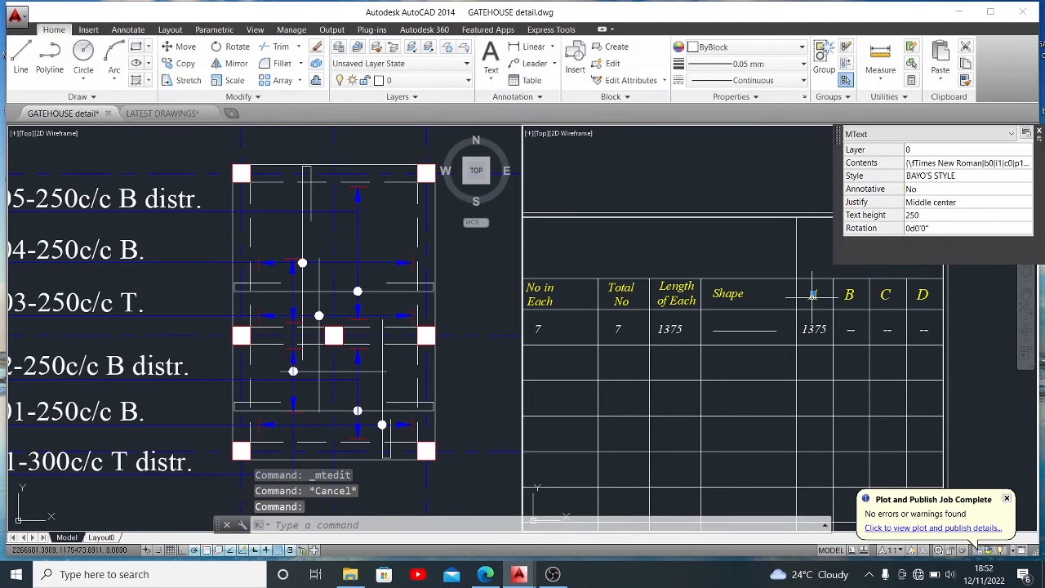
{"action": "type", "text": "co"}
{"action": "key", "text": "Return"}
{"action": "left_click", "coordinate": [816, 300]}
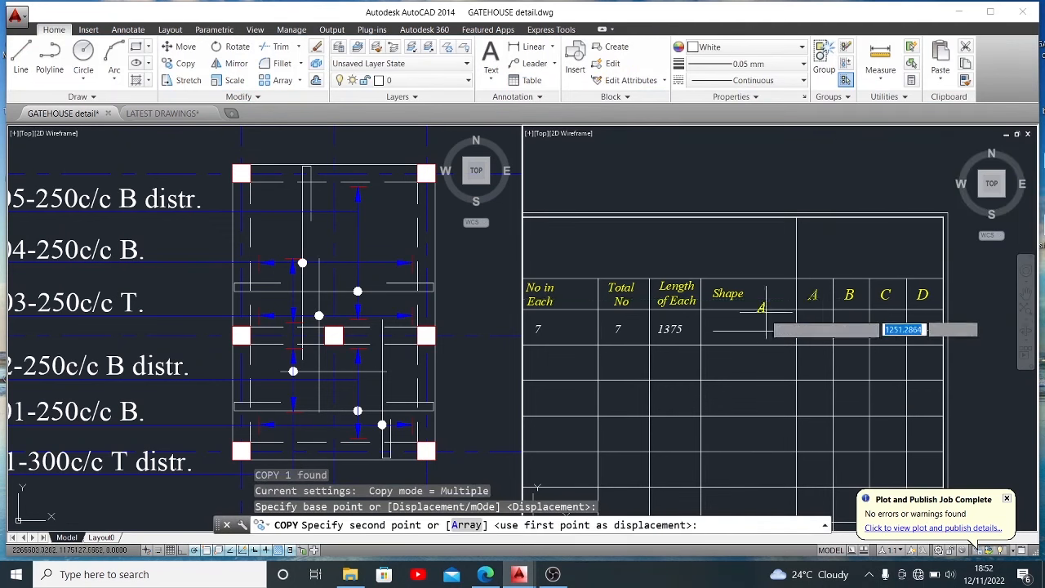
{"action": "scroll", "coordinate": [767, 329], "scroll_direction": "up", "scroll_amount": 5}
{"action": "left_click", "coordinate": [686, 367]}
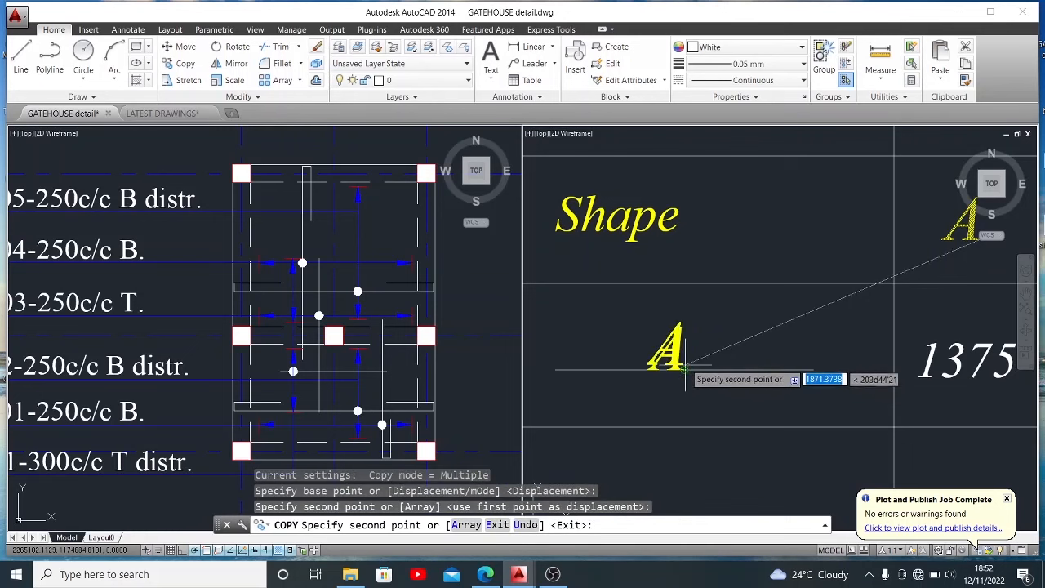
{"action": "key", "text": "Escape"}
- Move the copied letter A so it sits just above the middle of the bar shape line
{"action": "left_click", "coordinate": [688, 364]}
{"action": "left_click", "coordinate": [702, 335]}
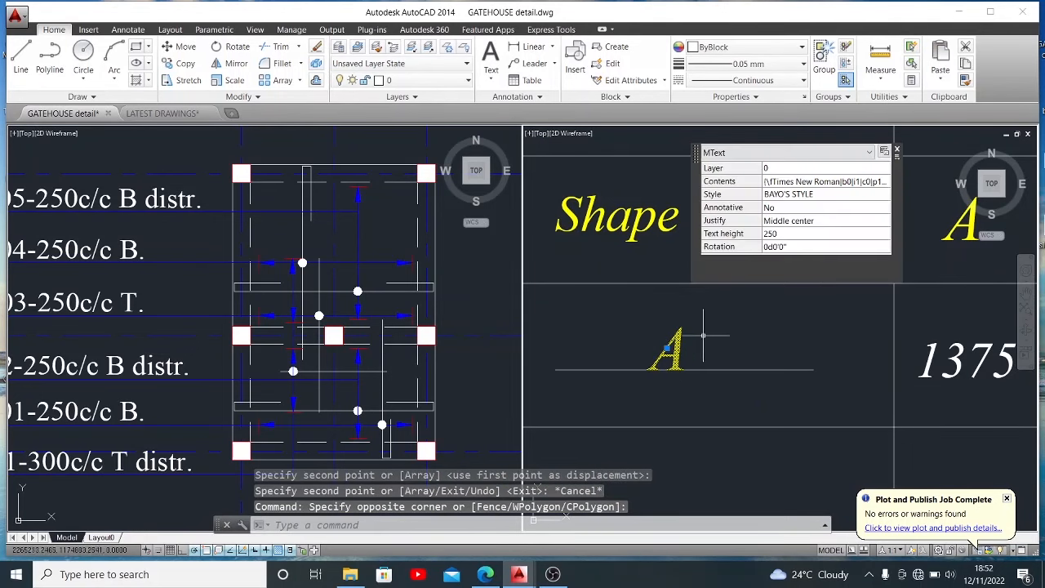
{"action": "type", "text": "m"}
{"action": "key", "text": "Return"}
{"action": "left_click", "coordinate": [716, 343]}
{"action": "left_click", "coordinate": [720, 331]}
{"action": "scroll", "coordinate": [716, 340], "scroll_direction": "down", "scroll_amount": 2}
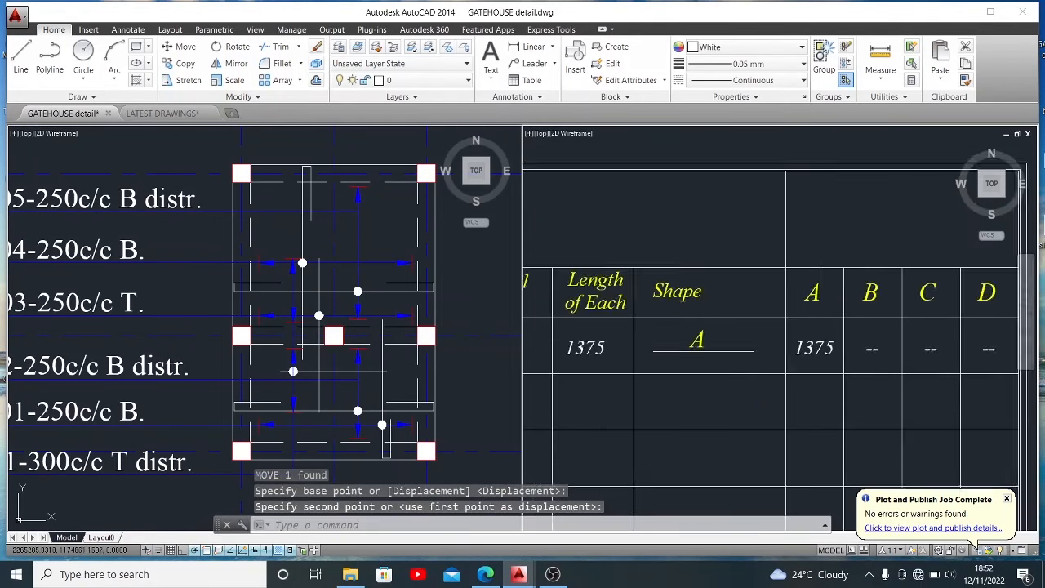
- Copy the Slab row's 01 bar mark straight down into the second row of the schedule
{"action": "scroll", "coordinate": [707, 368], "scroll_direction": "down", "scroll_amount": 8}
{"action": "scroll", "coordinate": [707, 368], "scroll_direction": "up", "scroll_amount": 4}
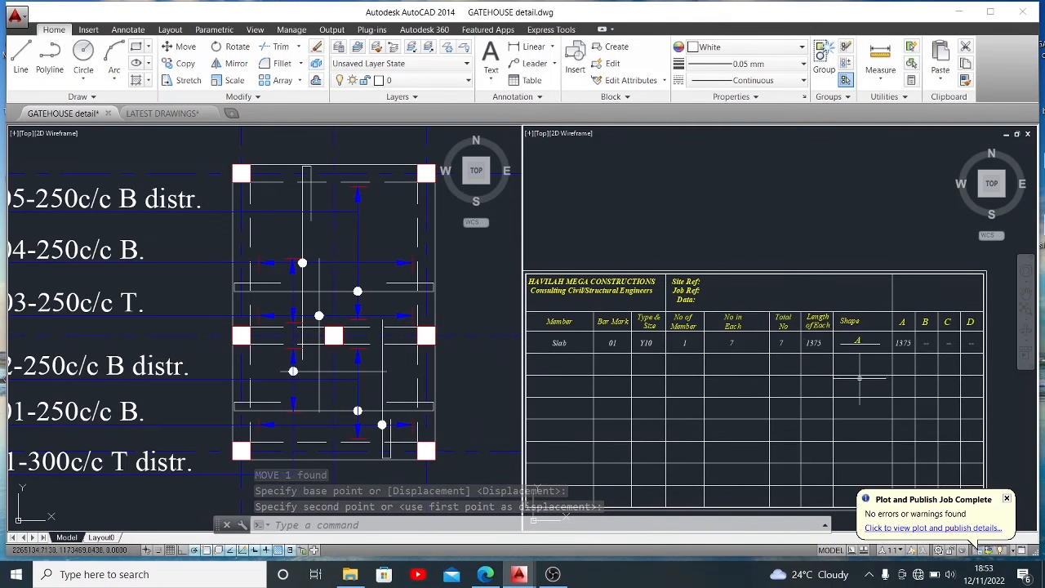
{"action": "middle_click_drag", "start_coordinate": [740, 399], "coordinate": [768, 375]}
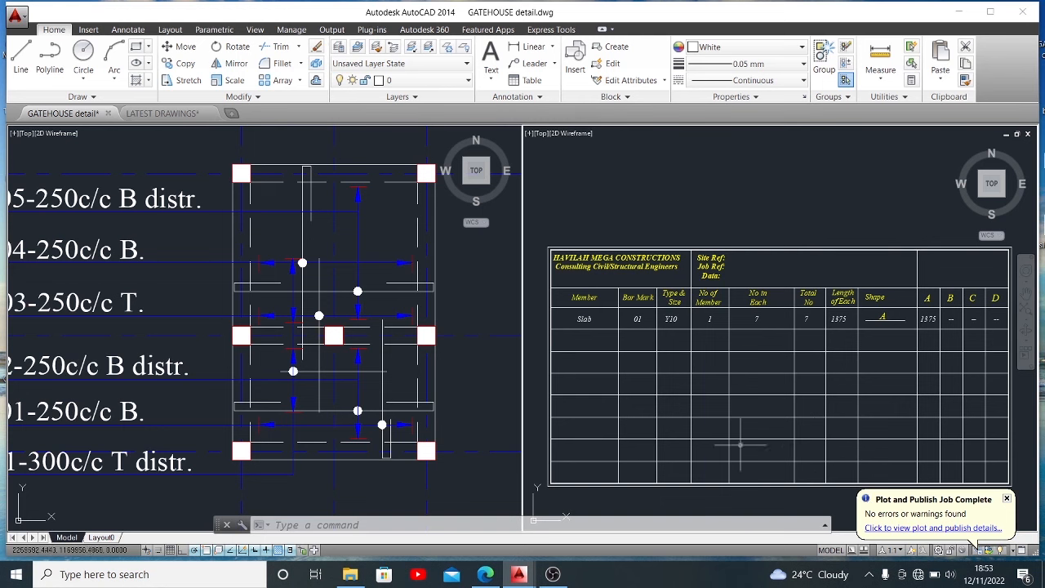
{"action": "scroll", "coordinate": [409, 397], "scroll_direction": "down", "scroll_amount": 2}
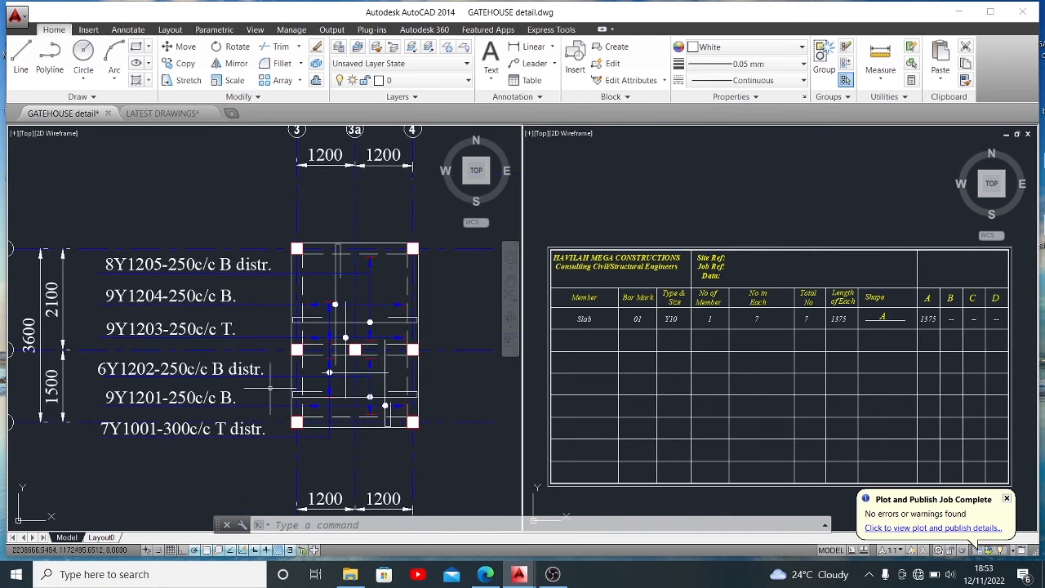
{"action": "left_click", "coordinate": [585, 342]}
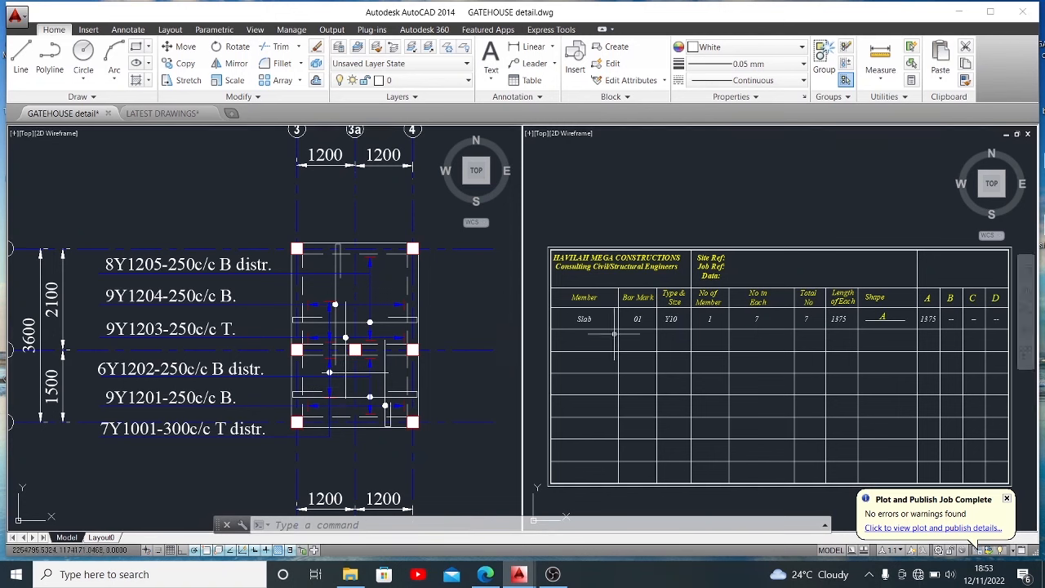
{"action": "left_click", "coordinate": [640, 319]}
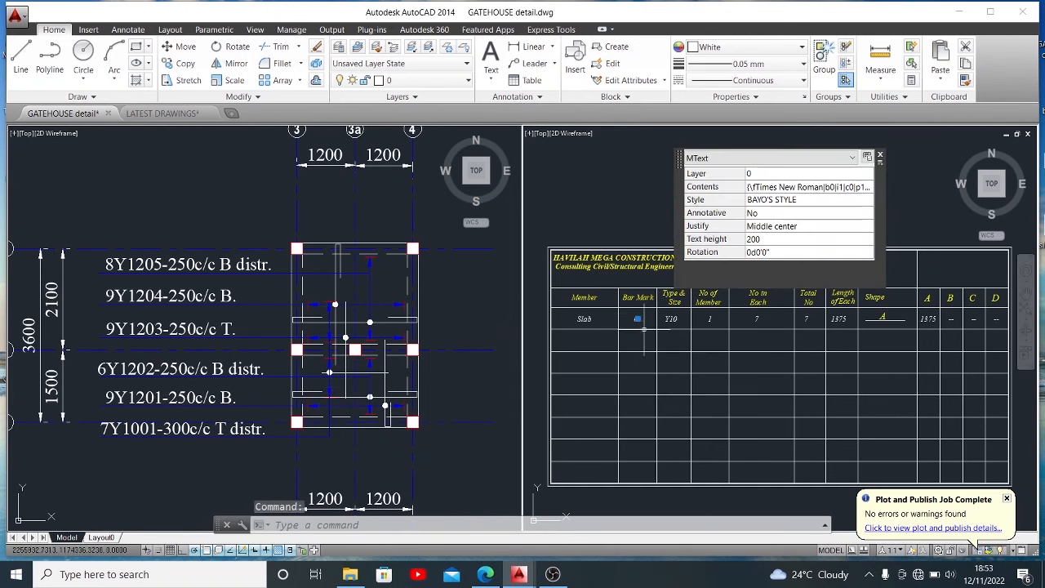
{"action": "type", "text": "co"}
{"action": "key", "text": "Return"}
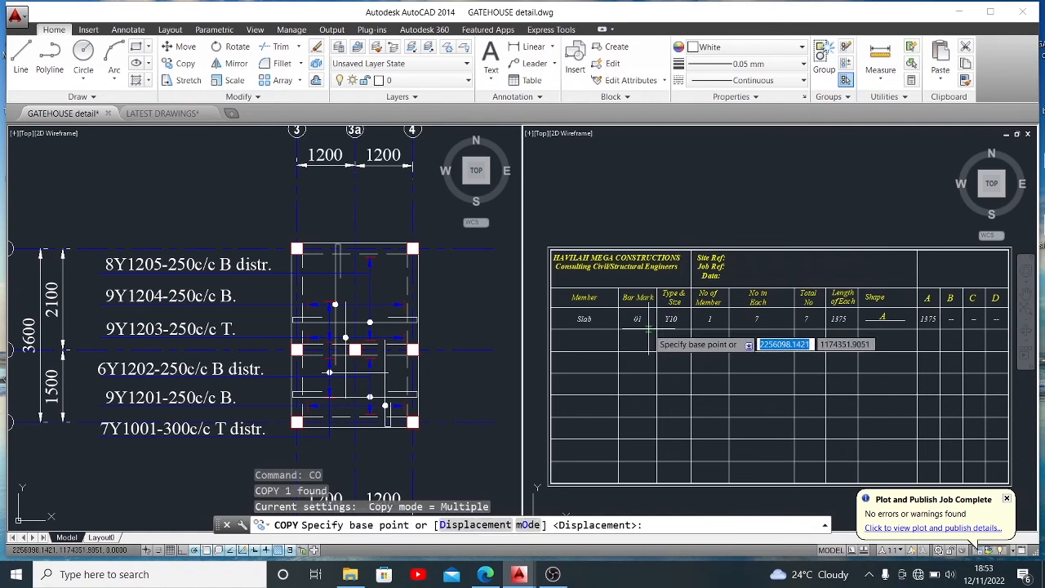
{"action": "left_click", "coordinate": [647, 330]}
{"action": "key", "text": "Escape"}
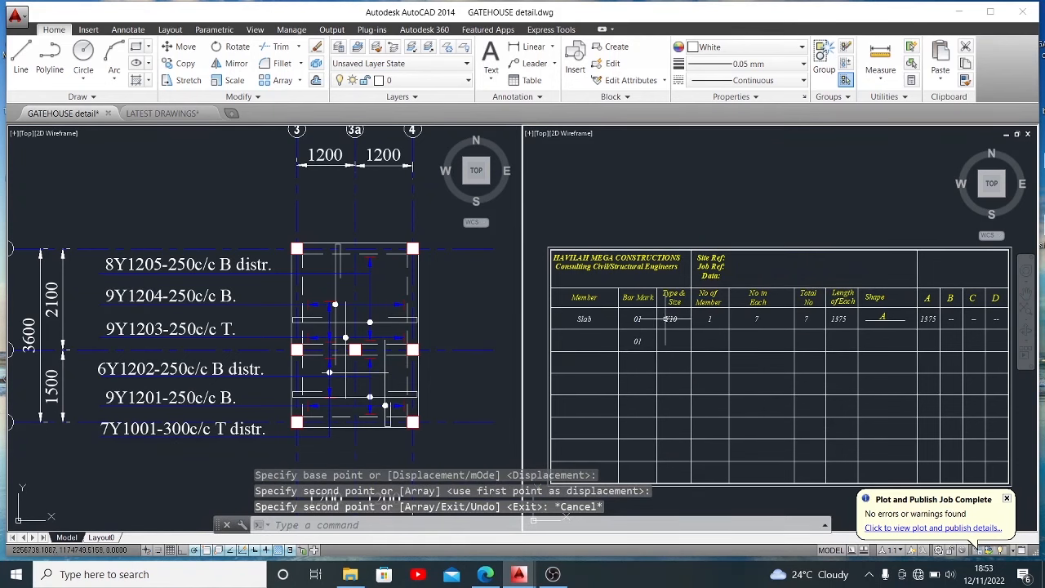
- Copy the Y10 type and size entry into the second row and change the copy to Y12
{"action": "left_click", "coordinate": [670, 318]}
{"action": "type", "text": "co"}
{"action": "key", "text": "Return"}
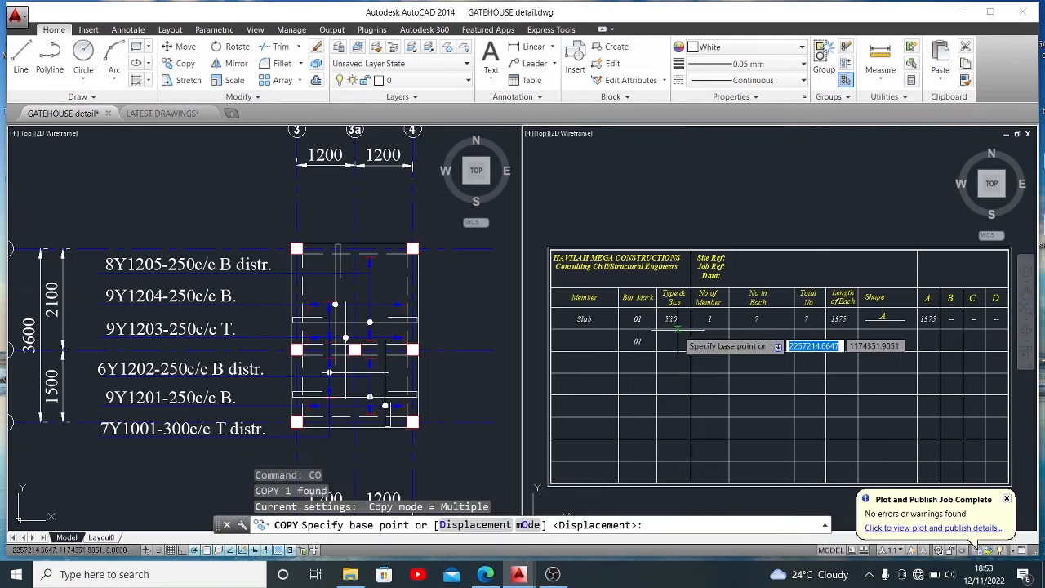
{"action": "left_click", "coordinate": [677, 330]}
{"action": "left_click", "coordinate": [677, 352]}
{"action": "key", "text": "Escape"}
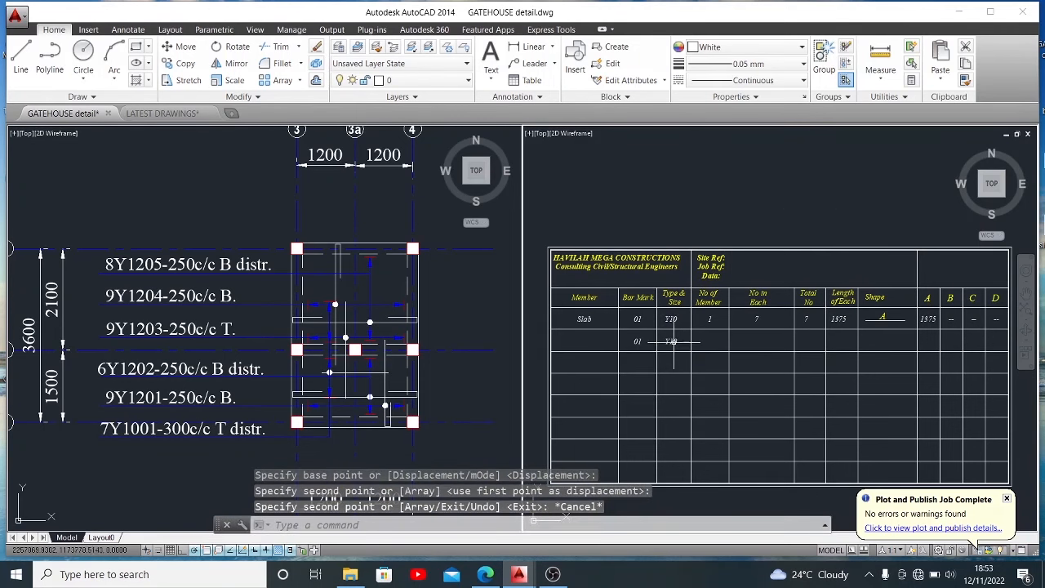
{"action": "left_click", "coordinate": [671, 341]}
{"action": "double_click", "coordinate": [671, 341]}
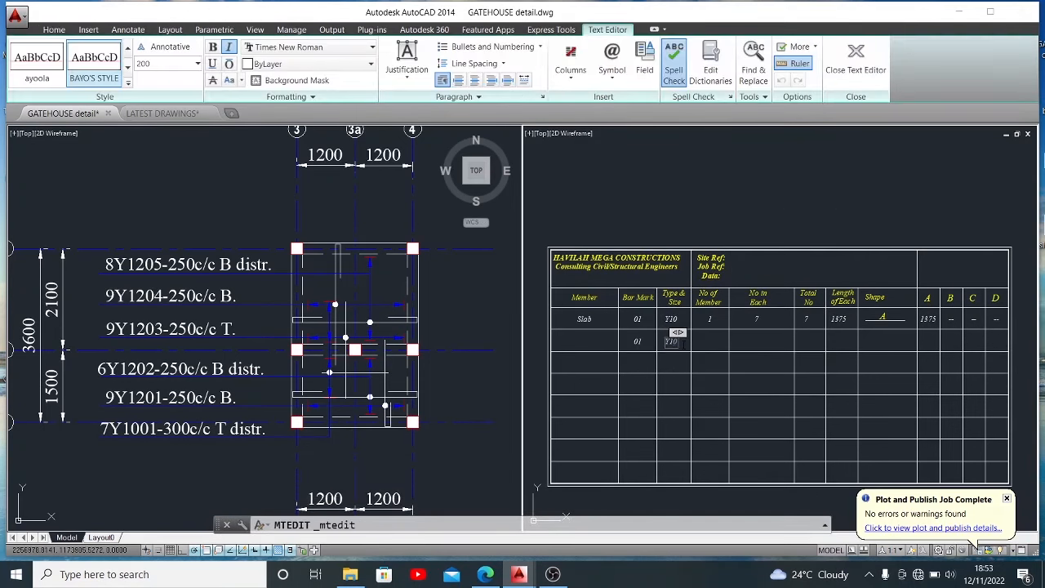
{"action": "type", "text": "Y12"}
{"action": "left_click", "coordinate": [689, 357]}
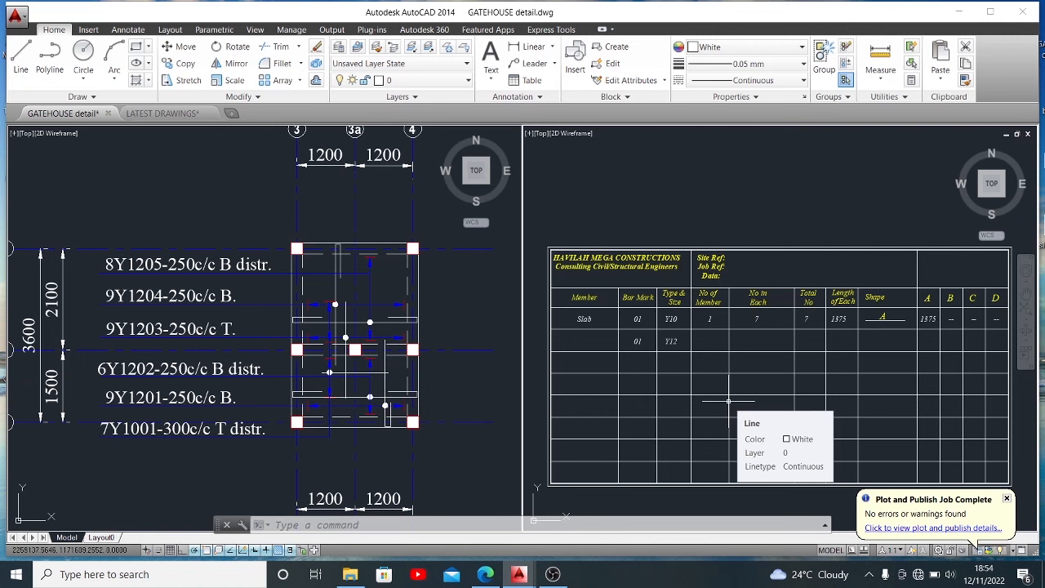
- Copy the Slab row's No of Member entry straight down into the second row
{"action": "left_click", "coordinate": [708, 318]}
{"action": "type", "text": "co"}
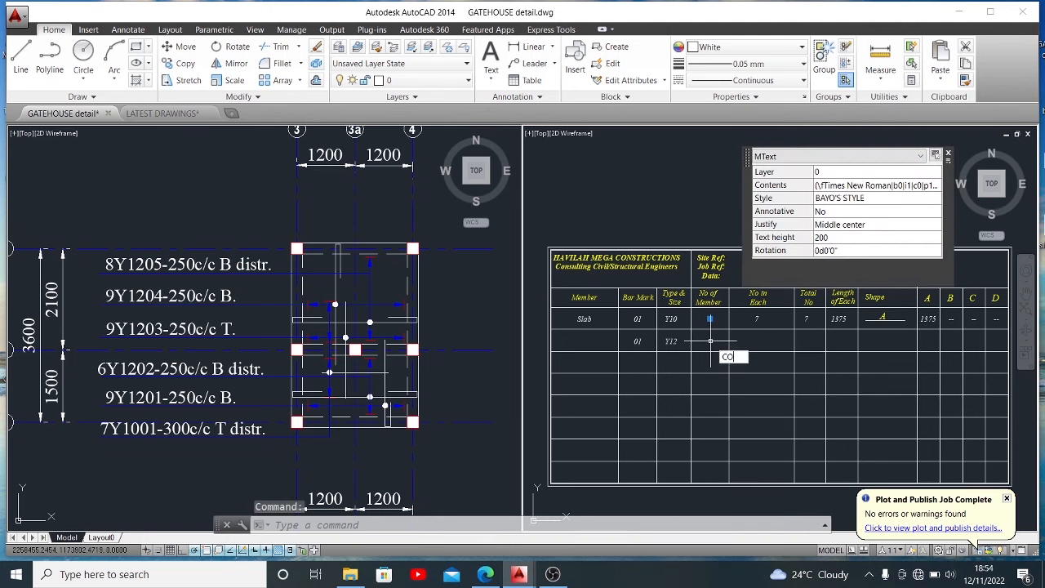
{"action": "key", "text": "Return"}
{"action": "left_click", "coordinate": [714, 328]}
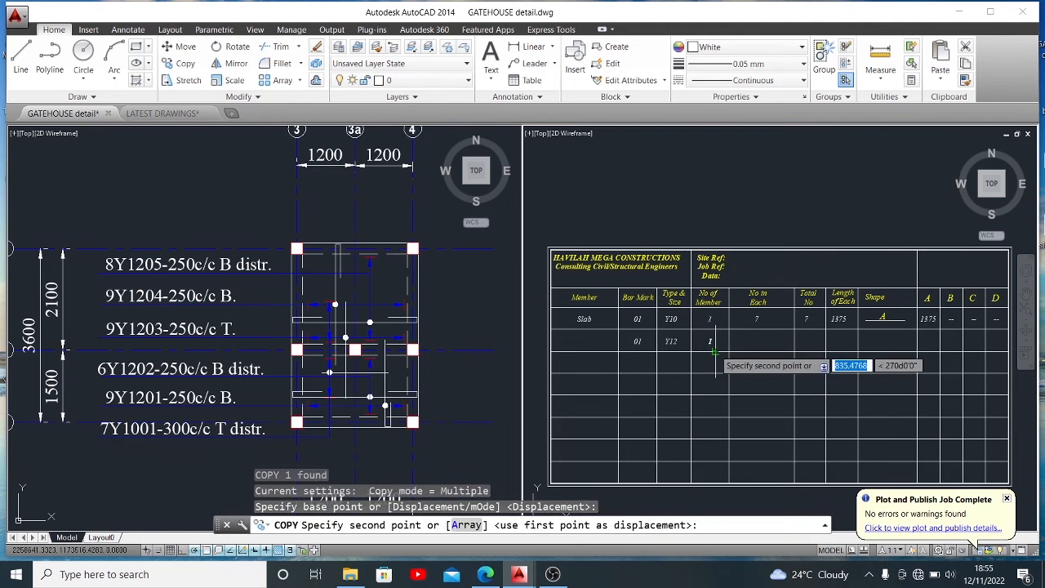
{"action": "left_click", "coordinate": [714, 349]}
{"action": "key", "text": "Escape"}
- Copy the Slab row's No in Each entry into the second row and change the copy to 9
{"action": "left_click", "coordinate": [758, 319]}
{"action": "type", "text": "co"}
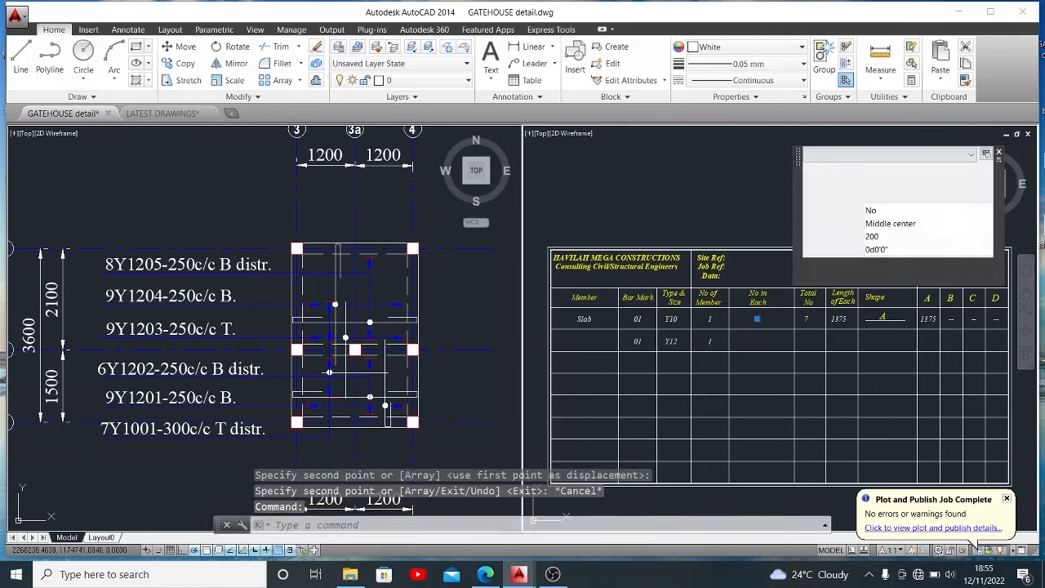
{"action": "key", "text": "Return"}
{"action": "left_click", "coordinate": [768, 330]}
{"action": "left_click", "coordinate": [767, 352]}
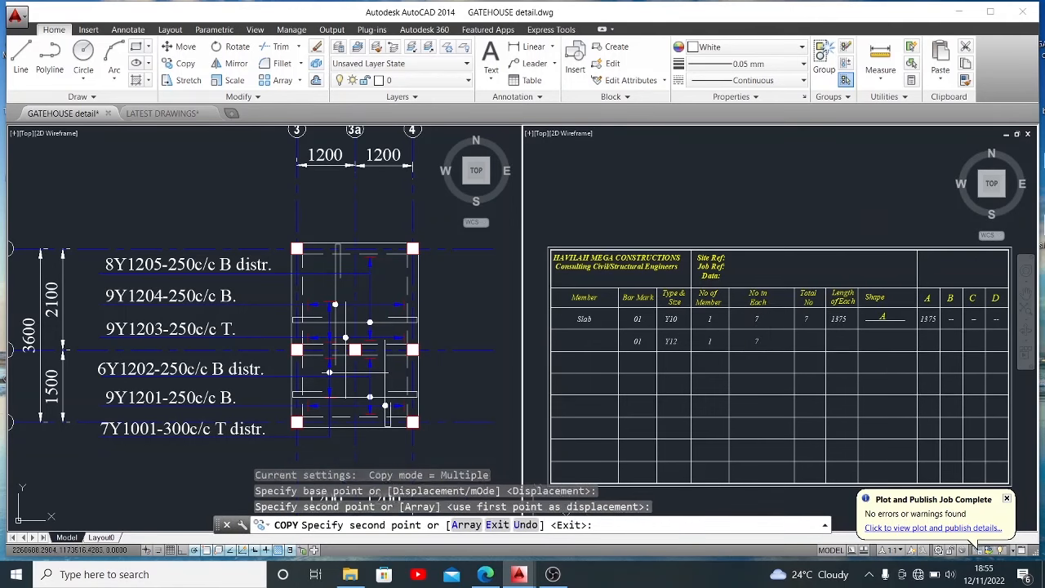
{"action": "key", "text": "Escape"}
{"action": "double_click", "coordinate": [756, 346]}
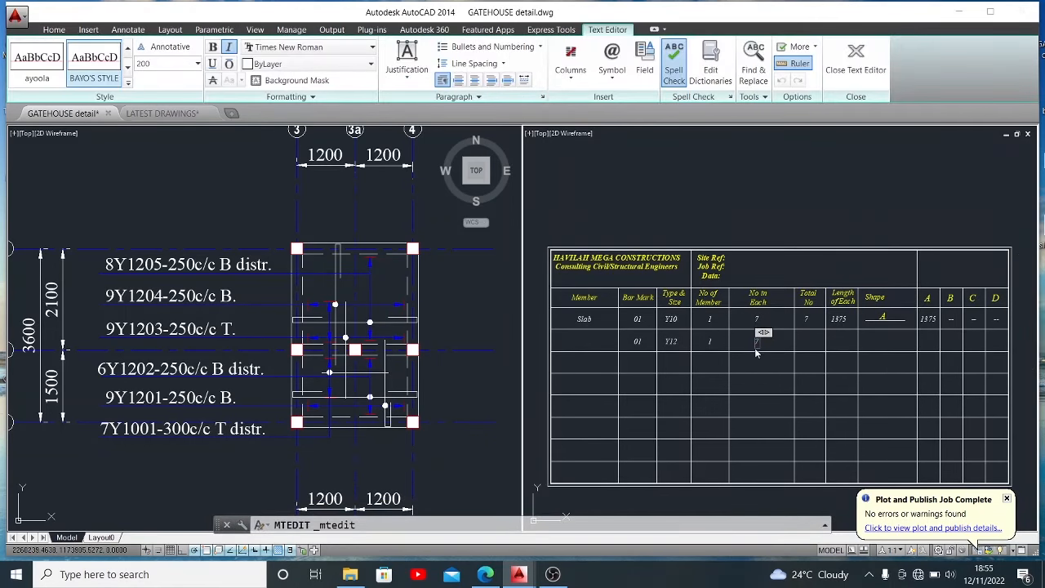
{"action": "type", "text": "9"}
{"action": "left_click", "coordinate": [768, 363]}
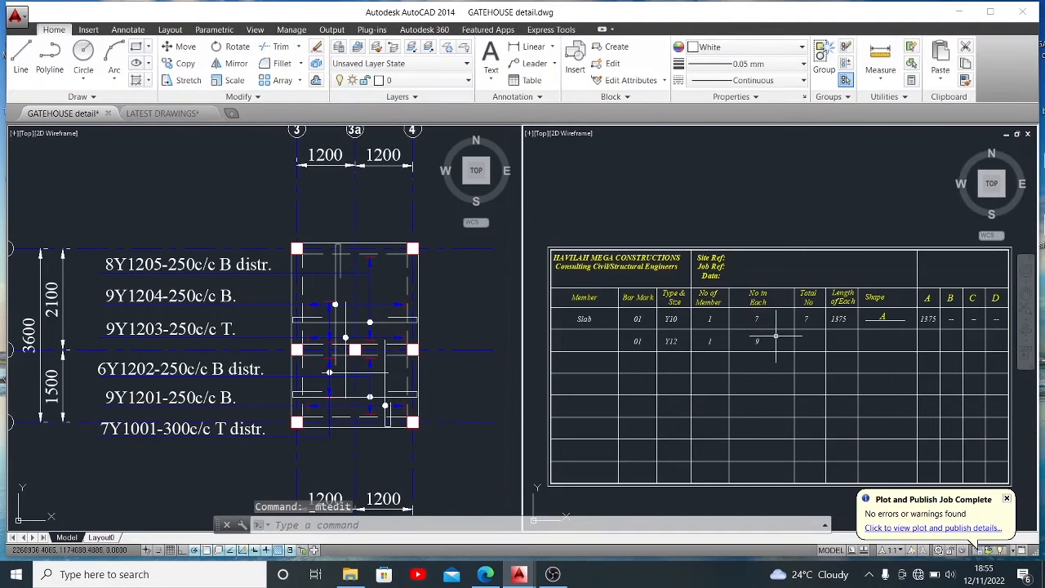
- Copy the second row's No in Each entry of 9 across into its Total No cell
{"action": "left_click", "coordinate": [768, 339]}
{"action": "left_click", "coordinate": [749, 340]}
{"action": "type", "text": "CO"}
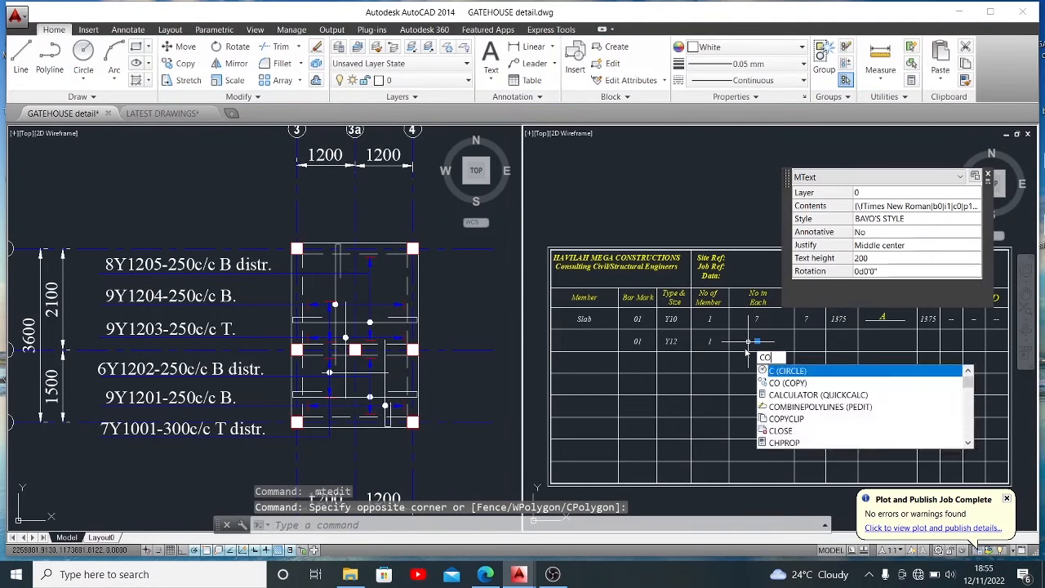
{"action": "key", "text": "Return"}
{"action": "left_click", "coordinate": [734, 341]}
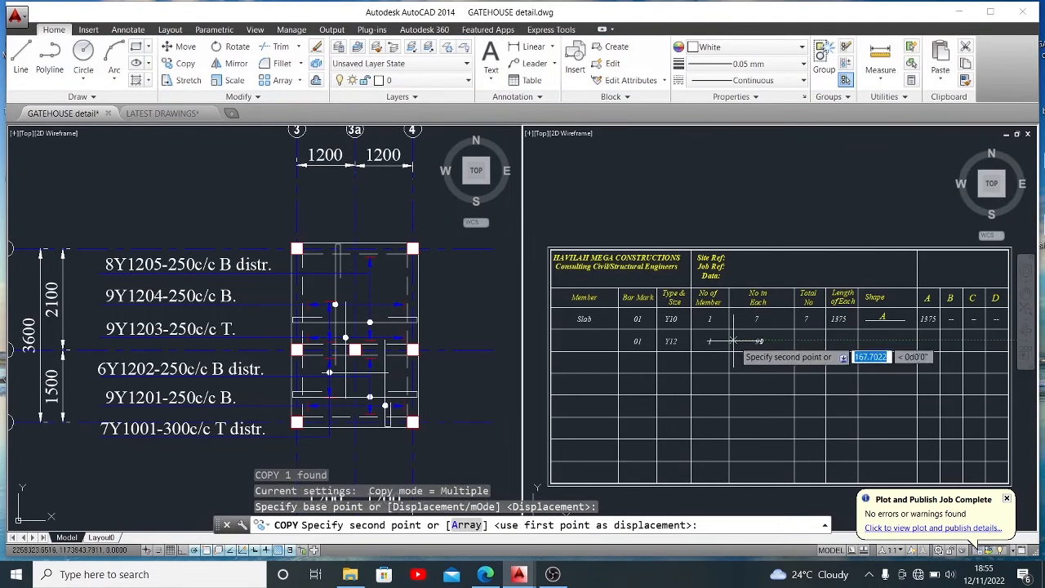
{"action": "left_click", "coordinate": [780, 341]}
{"action": "key", "text": "Escape"}
{"action": "scroll", "coordinate": [781, 340], "scroll_direction": "up", "scroll_amount": 3}
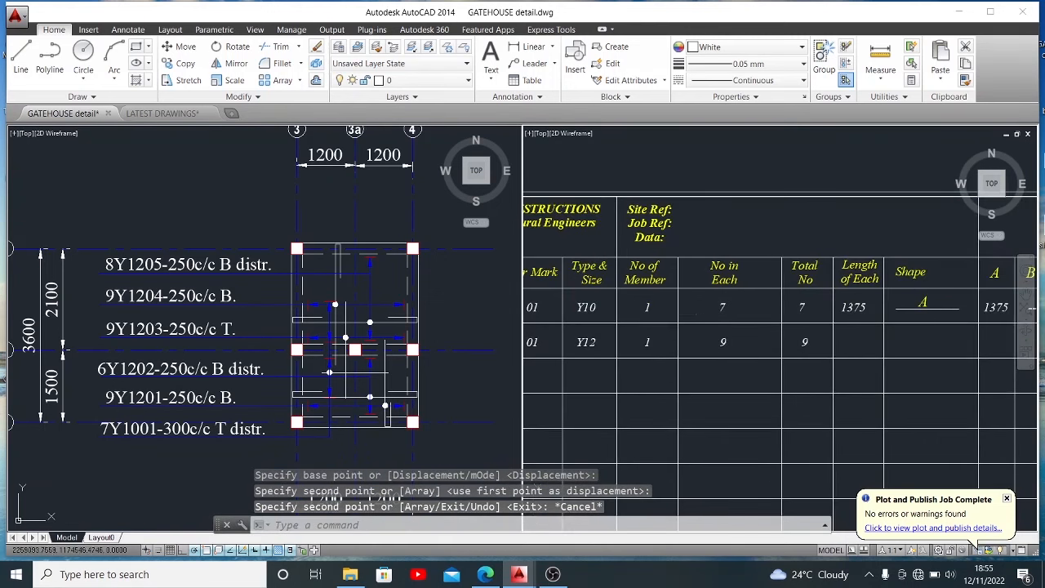
{"action": "scroll", "coordinate": [781, 341], "scroll_direction": "down", "scroll_amount": 2}
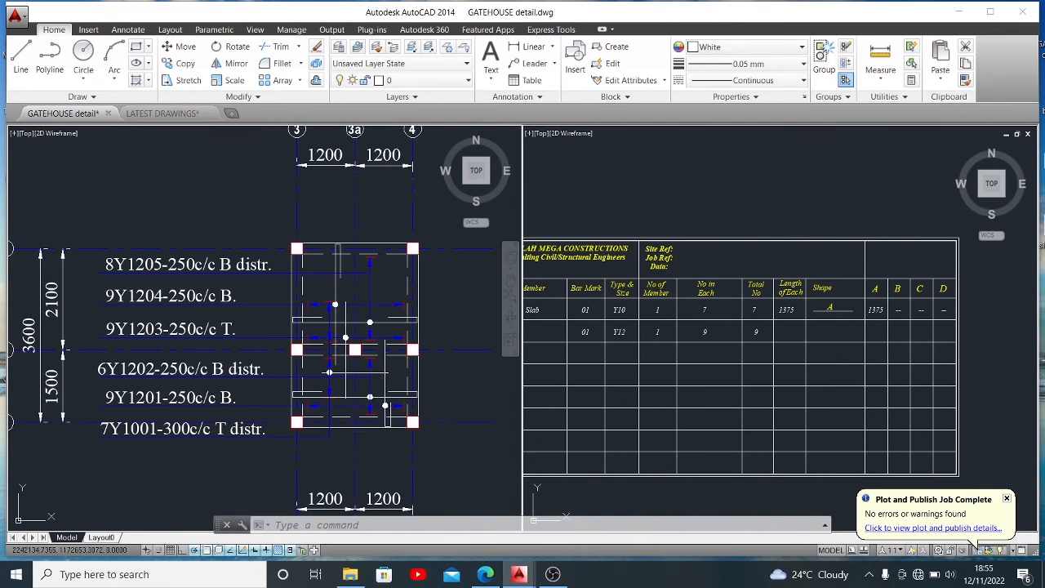
{"action": "key", "text": "Escape"}
{"action": "key", "text": "Escape"}
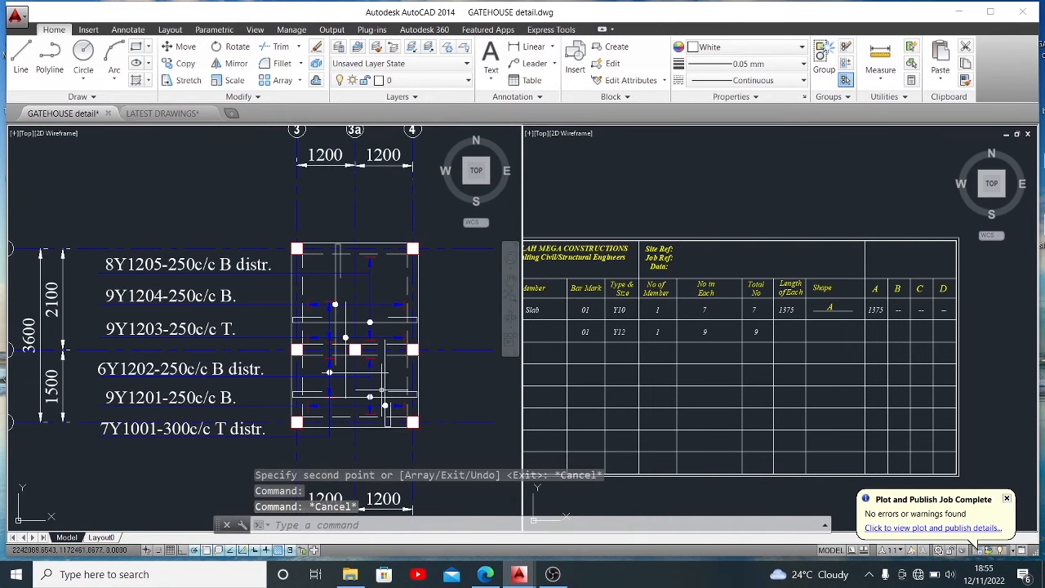
- Draw the hooked bar in the second row's Shape cell: a long base line, an upturn of about 309 and a return of about 569
{"action": "left_click", "coordinate": [385, 394]}
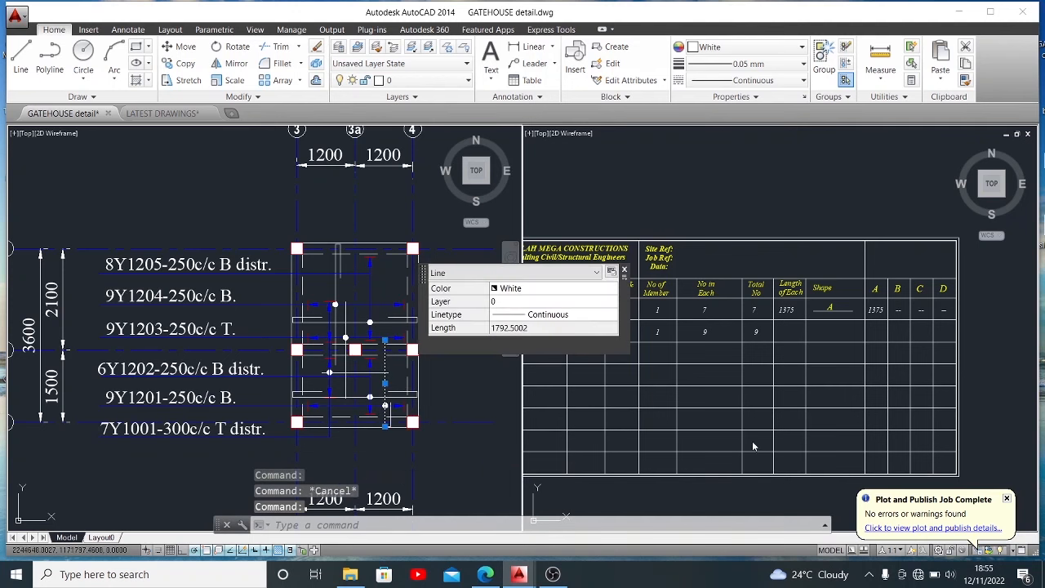
{"action": "key", "text": "Escape"}
{"action": "type", "text": "l"}
{"action": "key", "text": "Return"}
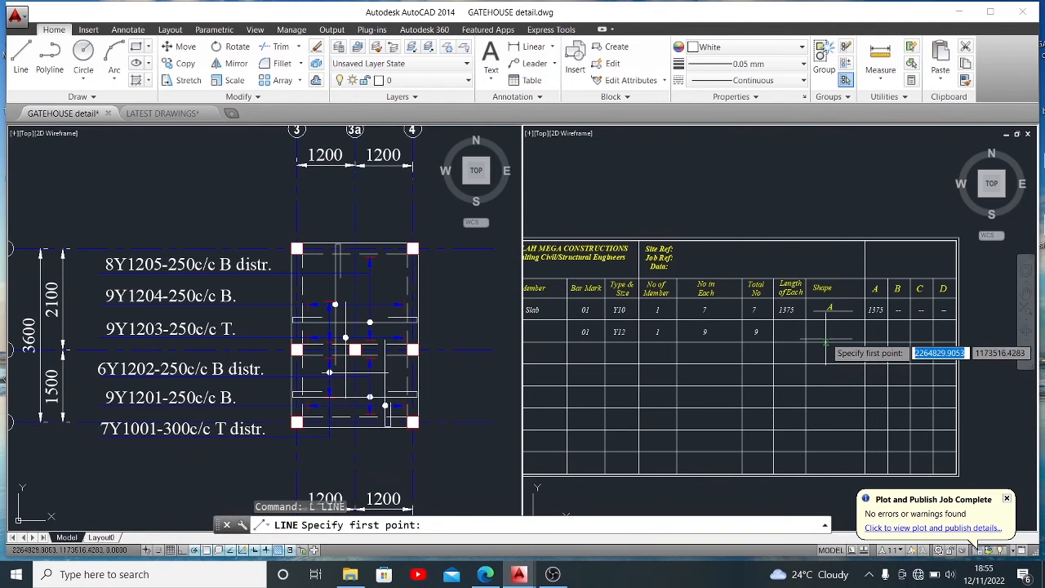
{"action": "scroll", "coordinate": [826, 343], "scroll_direction": "up", "scroll_amount": 3}
{"action": "left_click", "coordinate": [798, 336]}
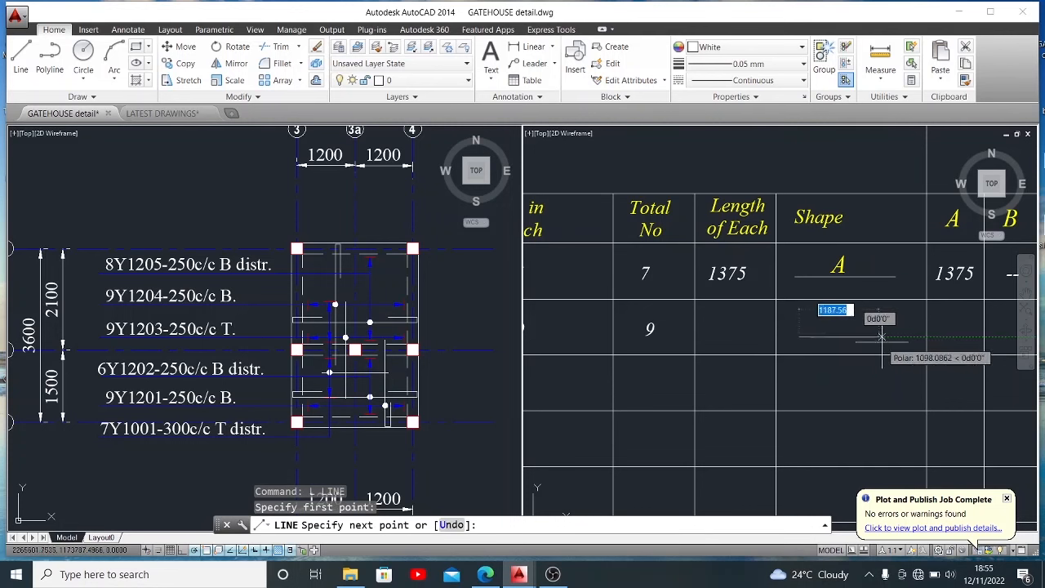
{"action": "left_click", "coordinate": [901, 337]}
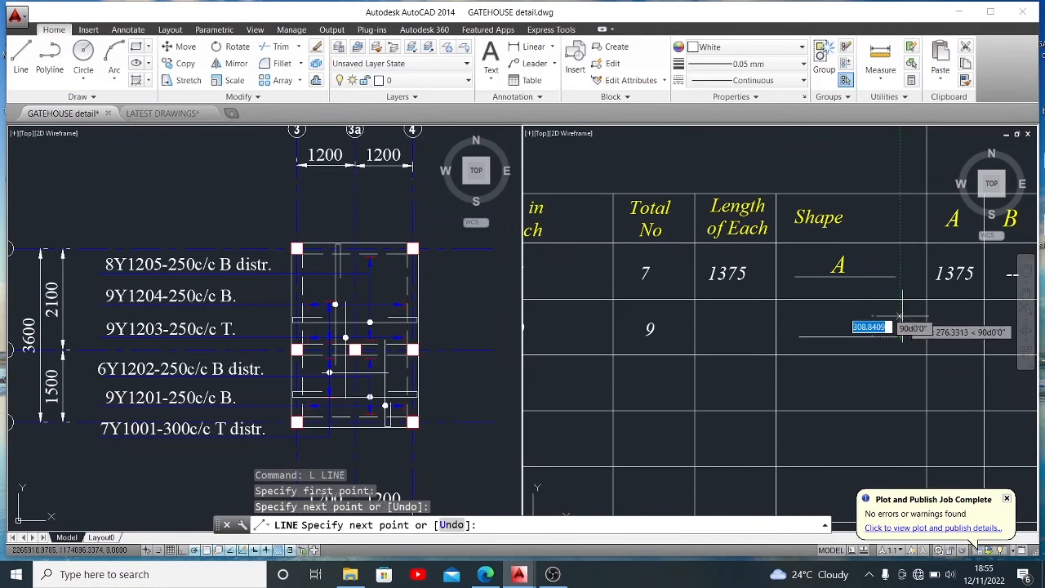
{"action": "left_click", "coordinate": [901, 316]}
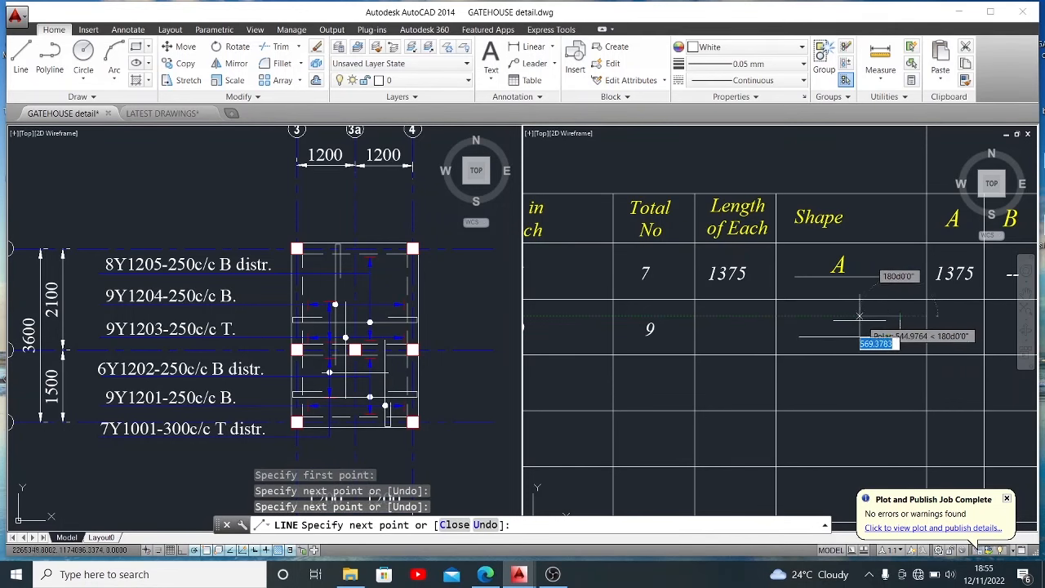
{"action": "left_click", "coordinate": [859, 316]}
{"action": "key", "text": "Escape"}
{"action": "scroll", "coordinate": [862, 335], "scroll_direction": "down", "scroll_amount": 2}
{"action": "scroll", "coordinate": [864, 341], "scroll_direction": "up", "scroll_amount": 2}
- Copy the Slab row's shape label A to just above the base line of the second row's hooked bar
{"action": "left_click", "coordinate": [808, 298]}
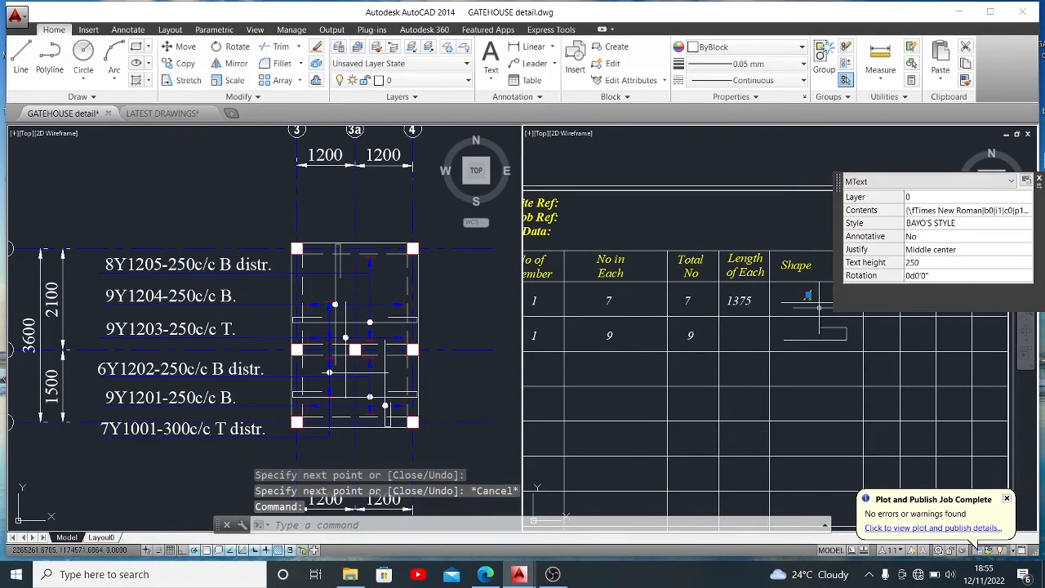
{"action": "type", "text": "o"}
{"action": "key", "text": "Return"}
{"action": "left_click", "coordinate": [808, 298]}
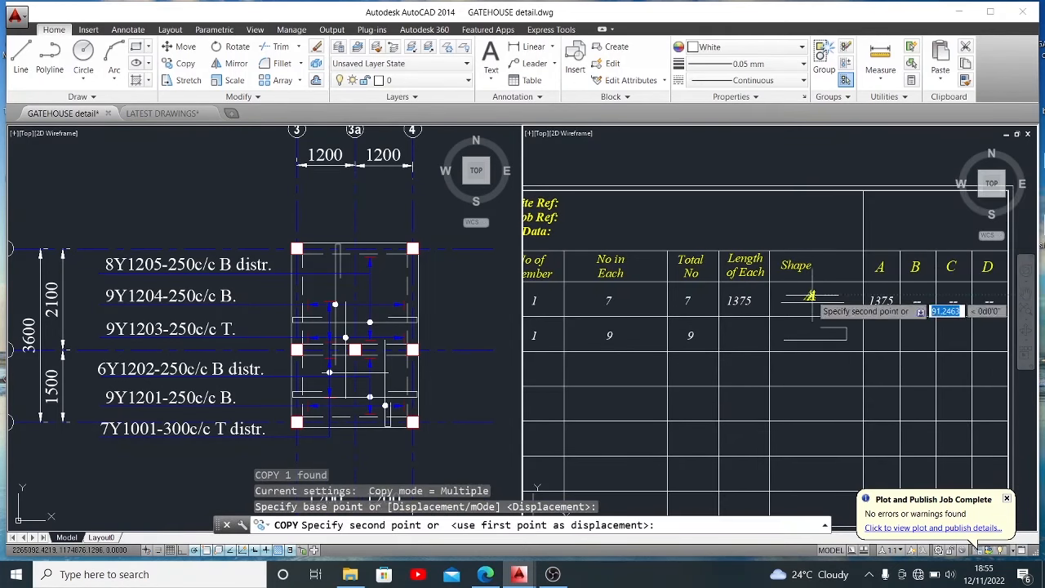
{"action": "left_click", "coordinate": [794, 333]}
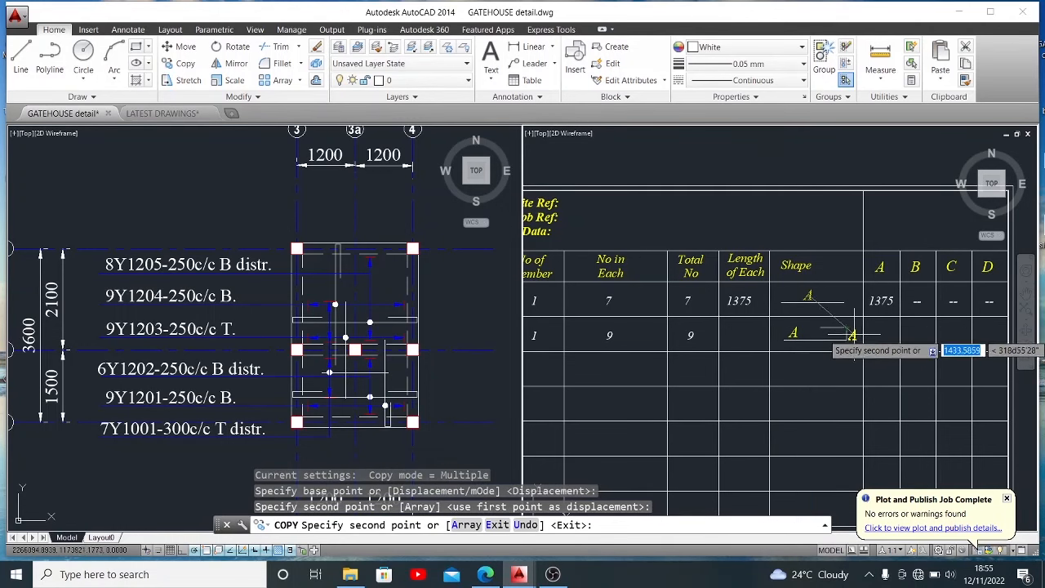
{"action": "key", "text": "Escape"}
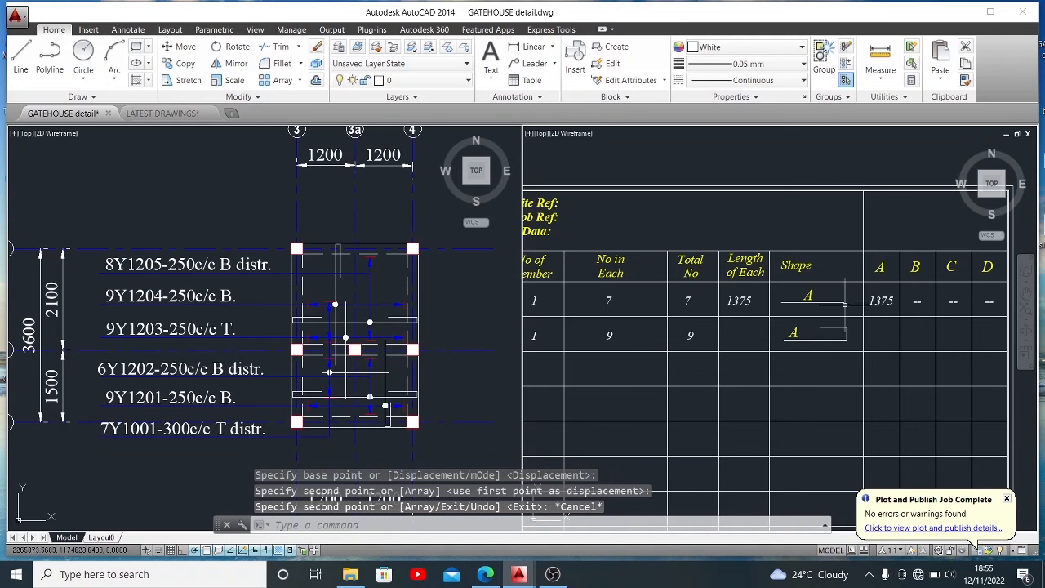
- Copy the B column heading beside the short vertical leg of the second row's hooked bar
{"action": "left_click", "coordinate": [916, 271]}
{"action": "key", "text": "space"}
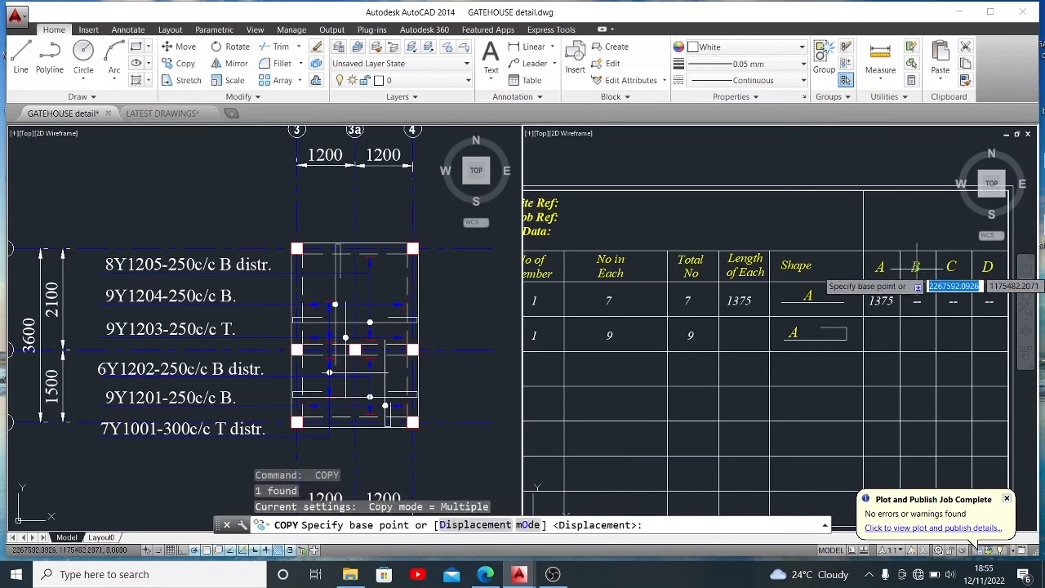
{"action": "left_click", "coordinate": [919, 272]}
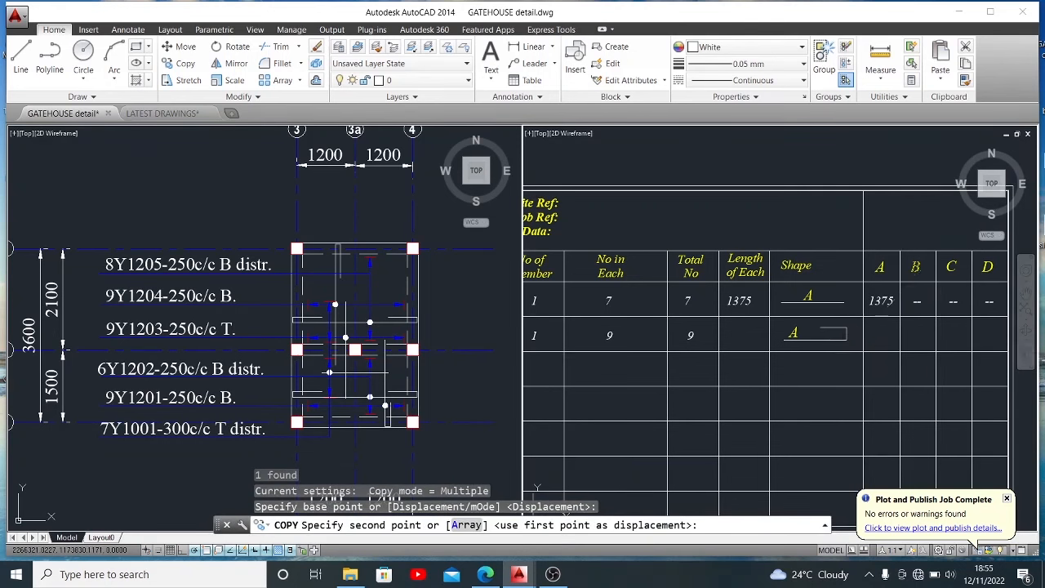
{"action": "left_click", "coordinate": [860, 333]}
{"action": "key", "text": "Escape"}
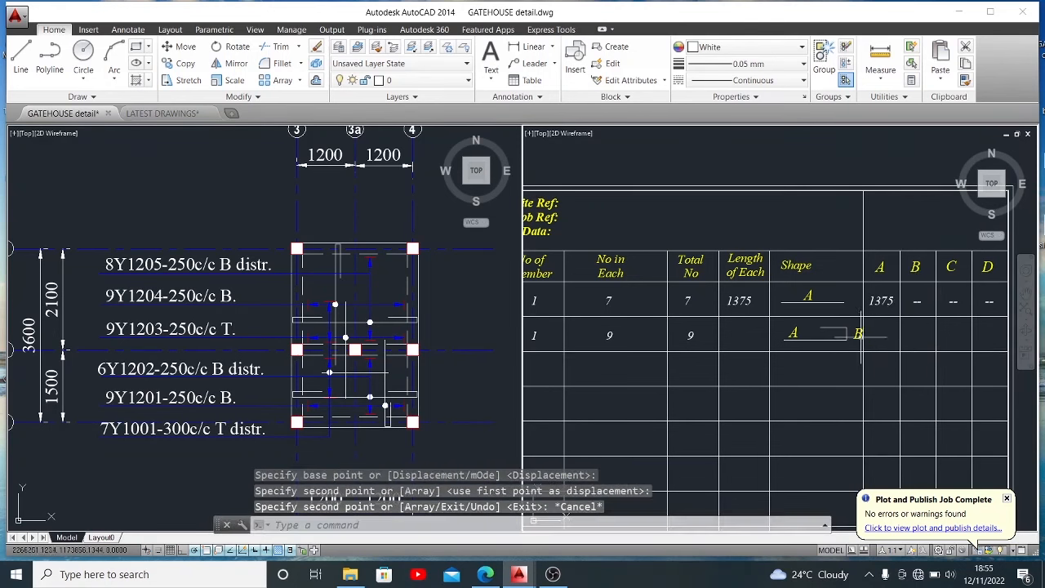
- Copy the C column heading above the return leg of the second row's hooked bar and move the copy slightly to adjust it
{"action": "left_click", "coordinate": [951, 267]}
{"action": "key", "text": "space"}
{"action": "left_click", "coordinate": [950, 269]}
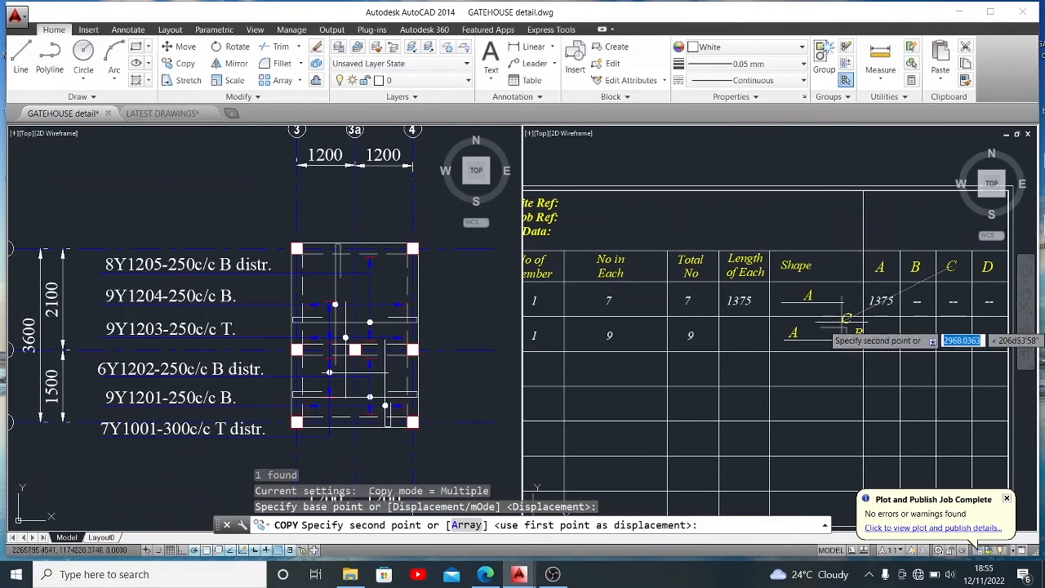
{"action": "left_click", "coordinate": [833, 319]}
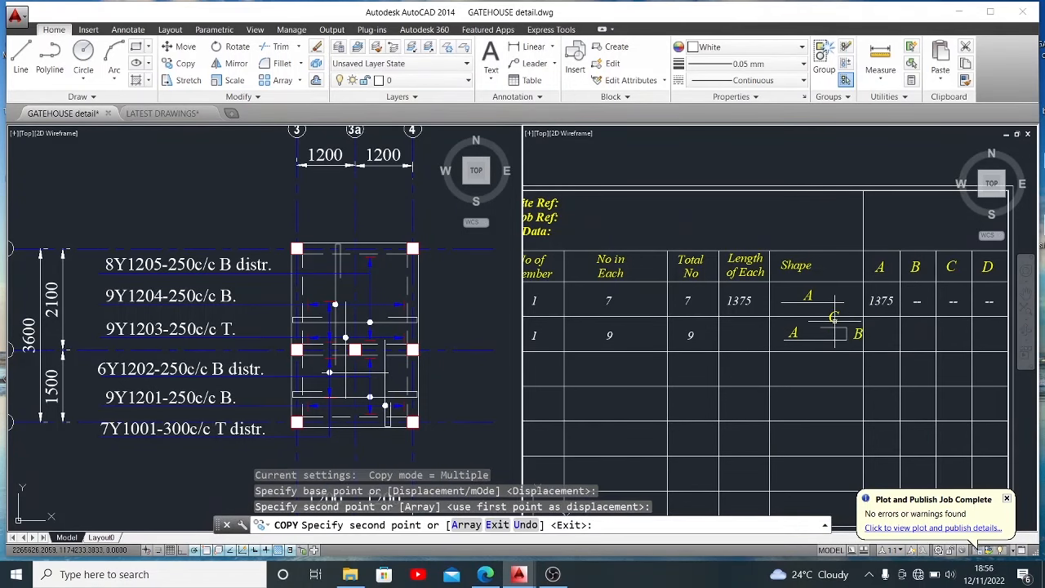
{"action": "key", "text": "Escape"}
{"action": "left_click", "coordinate": [834, 318]}
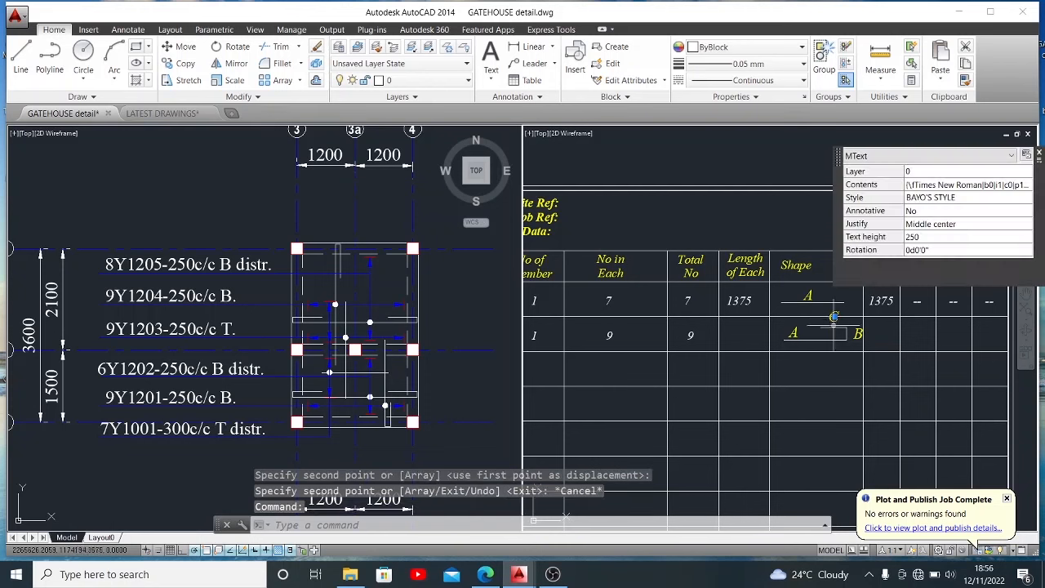
{"action": "type", "text": "m"}
{"action": "key", "text": "space"}
{"action": "left_click", "coordinate": [815, 369]}
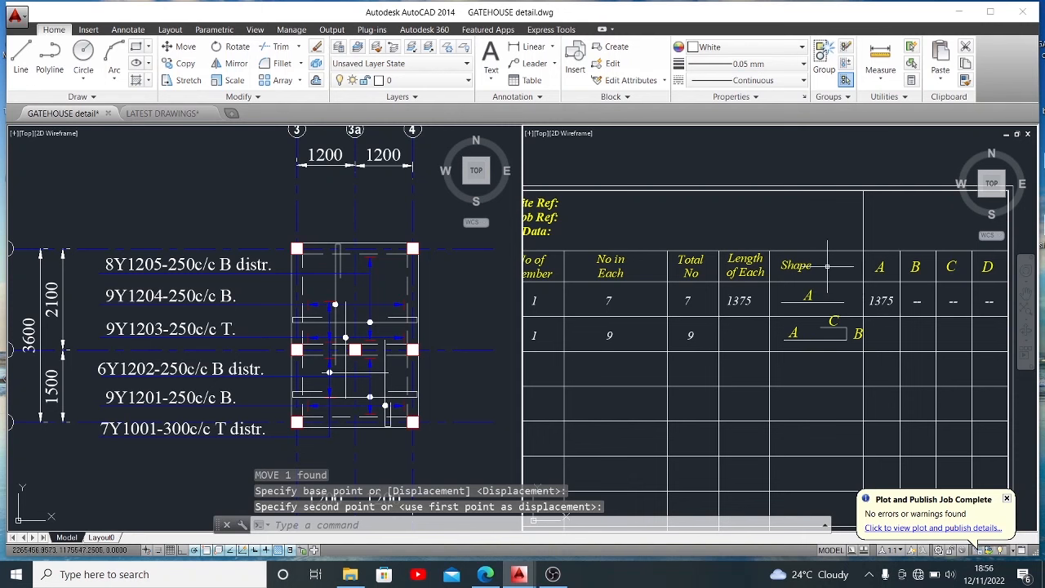
- Try copying the Slab row's A dimension down into the second row and erase the copy
{"action": "scroll", "coordinate": [827, 266], "scroll_direction": "down", "scroll_amount": 2}
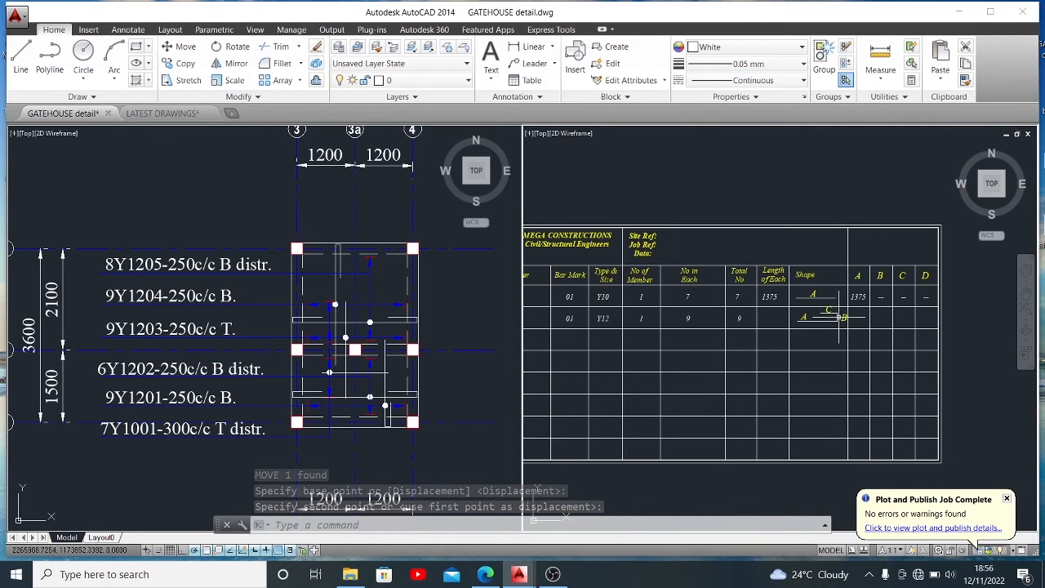
{"action": "left_click", "coordinate": [841, 316]}
{"action": "left_click", "coordinate": [857, 296]}
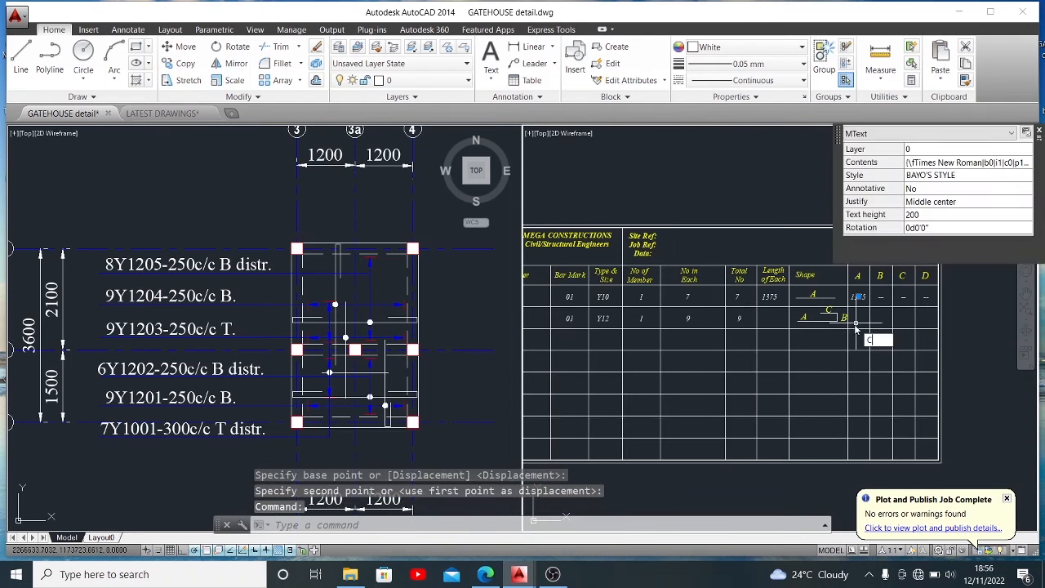
{"action": "type", "text": "co"}
{"action": "key", "text": "space"}
{"action": "left_click", "coordinate": [862, 308]}
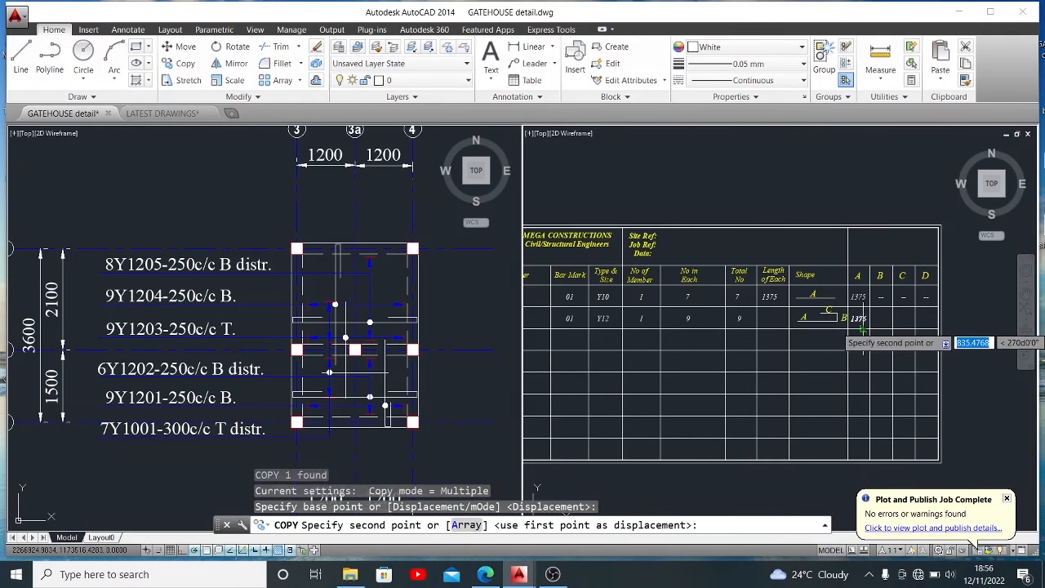
{"action": "left_click", "coordinate": [862, 329]}
{"action": "key", "text": "Escape"}
{"action": "left_click", "coordinate": [859, 317]}
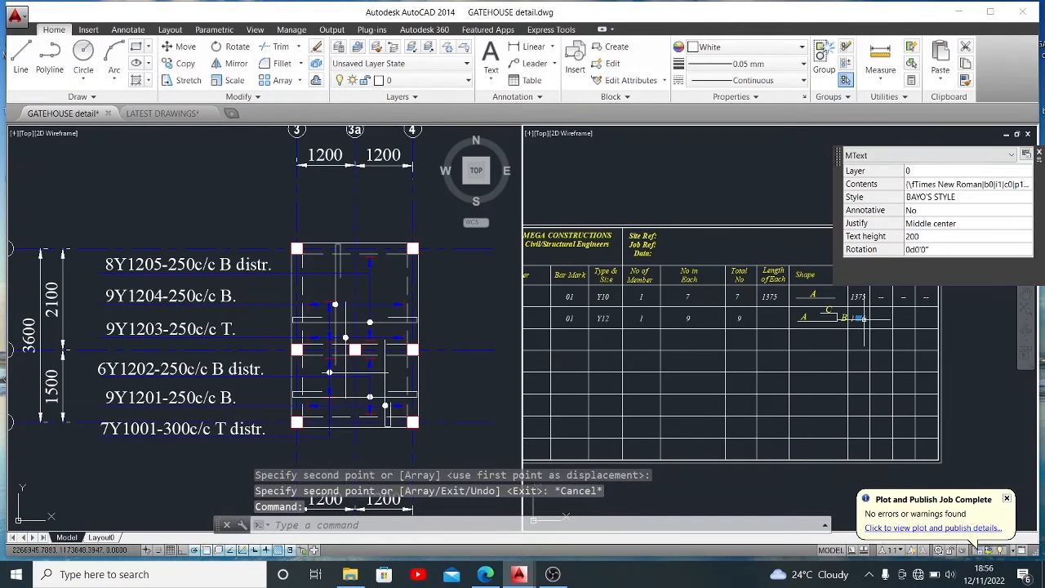
{"action": "type", "text": "E"}
{"action": "key", "text": "Return"}
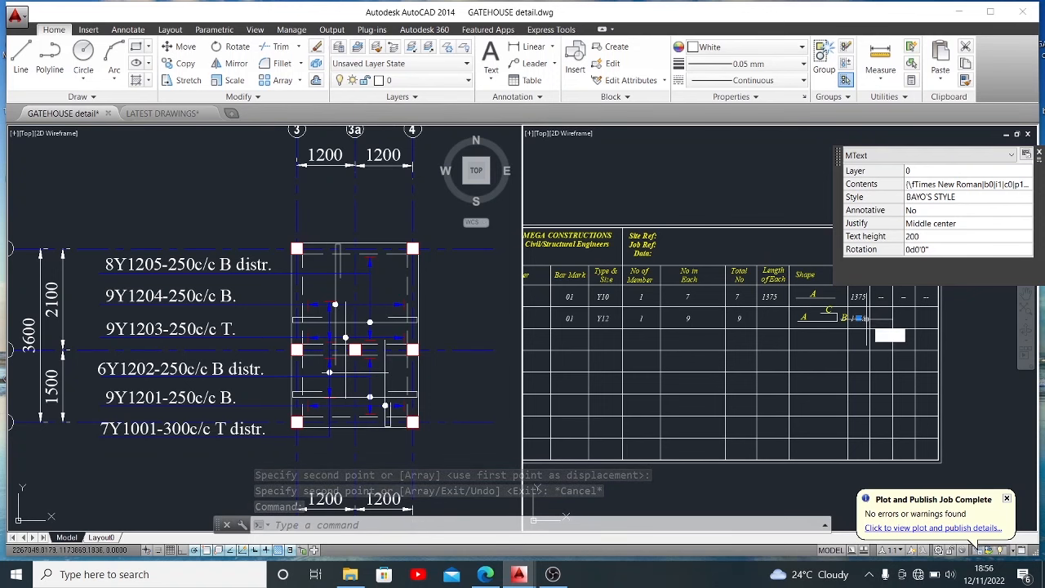
- Measure the long vertical leg of the 9Y1201 bar on the plan with a linear dimension, without placing it
{"action": "left_click", "coordinate": [523, 46]}
{"action": "scroll", "coordinate": [391, 395], "scroll_direction": "up", "scroll_amount": 3}
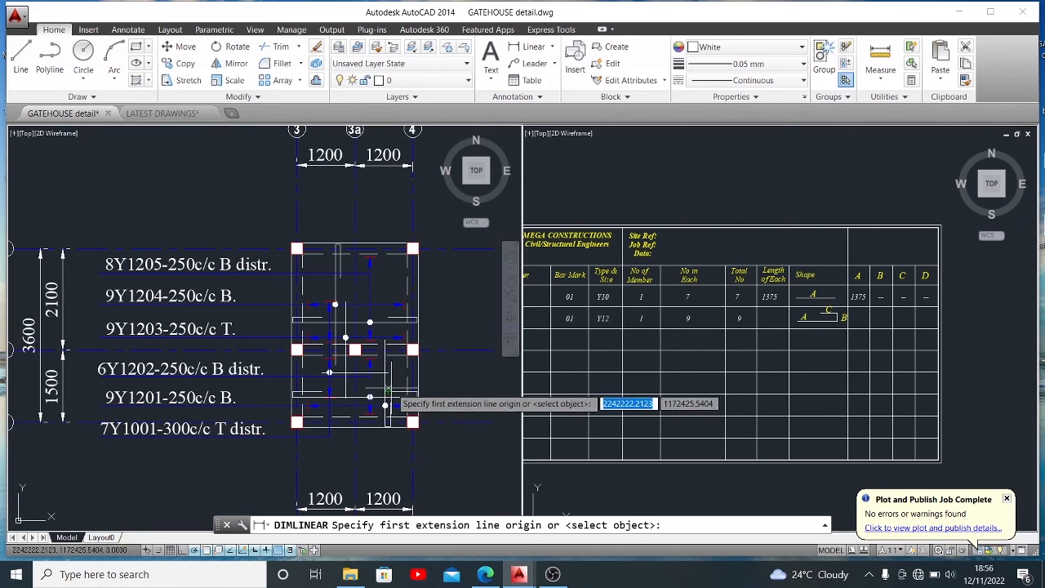
{"action": "left_click", "coordinate": [381, 318]}
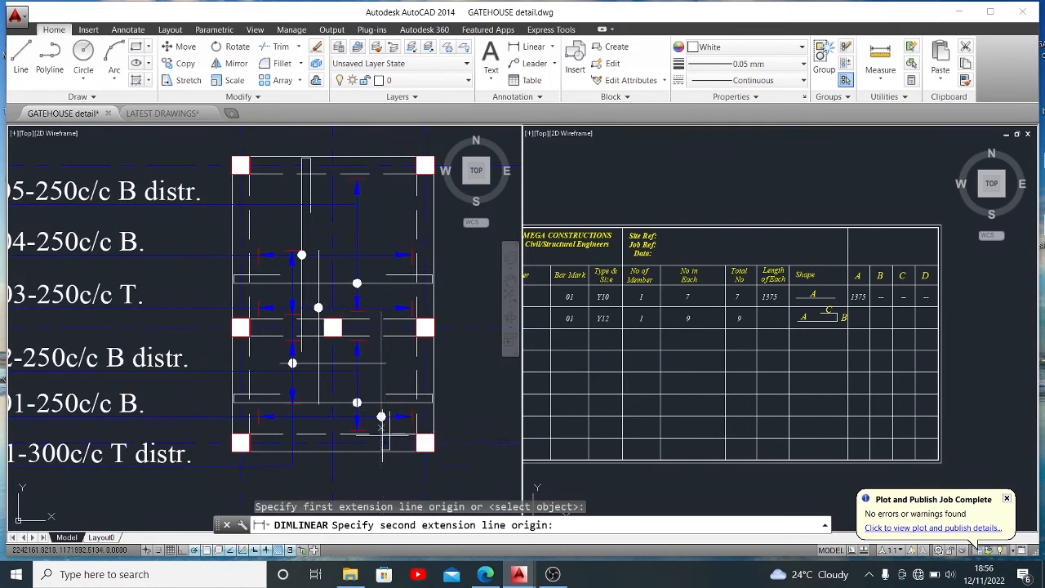
{"action": "scroll", "coordinate": [380, 445], "scroll_direction": "up", "scroll_amount": 2}
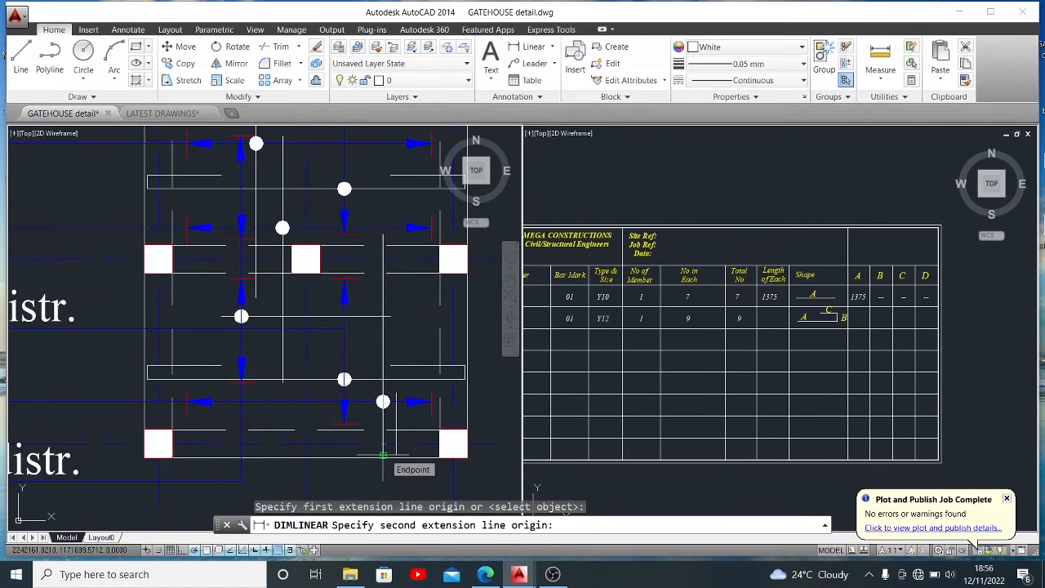
{"action": "left_click", "coordinate": [383, 454]}
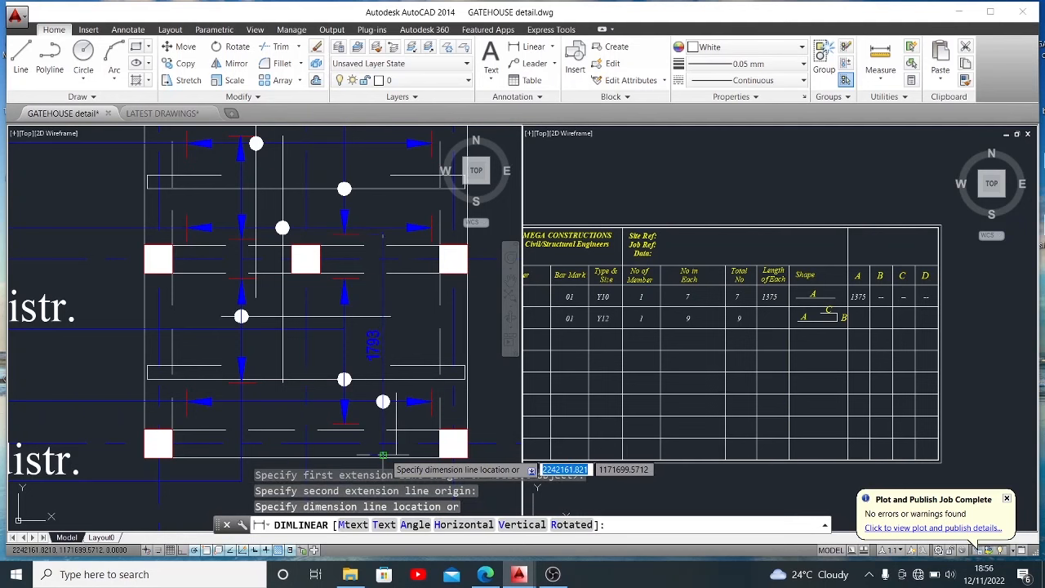
{"action": "key", "text": "Escape"}
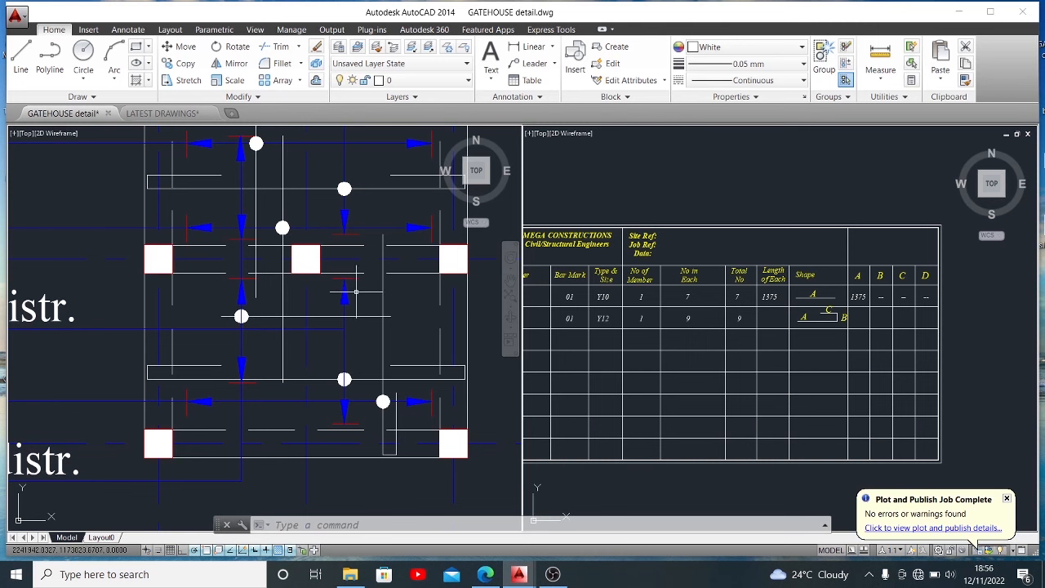
{"action": "key", "text": "space"}
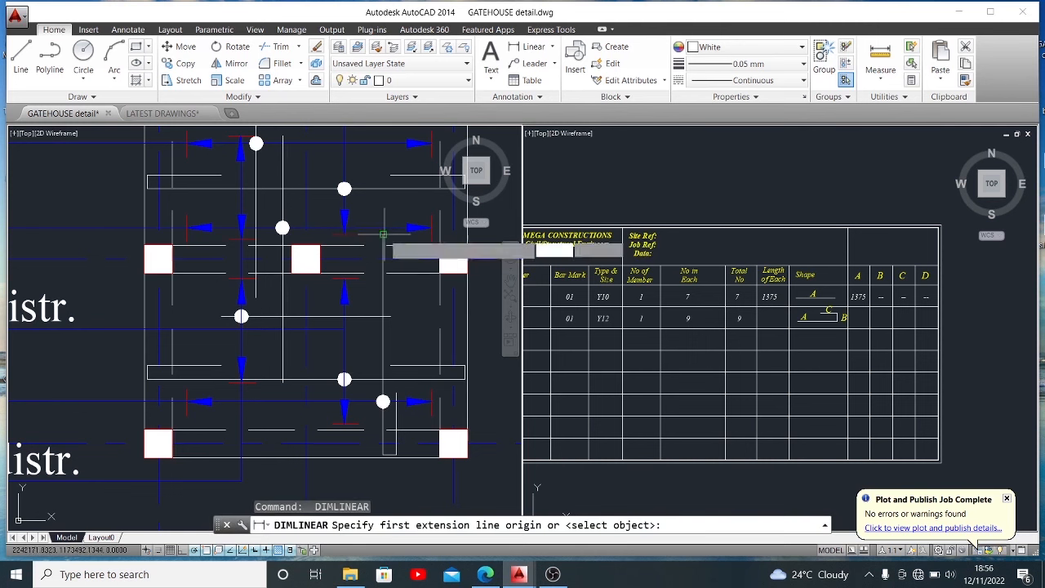
{"action": "left_click", "coordinate": [383, 235]}
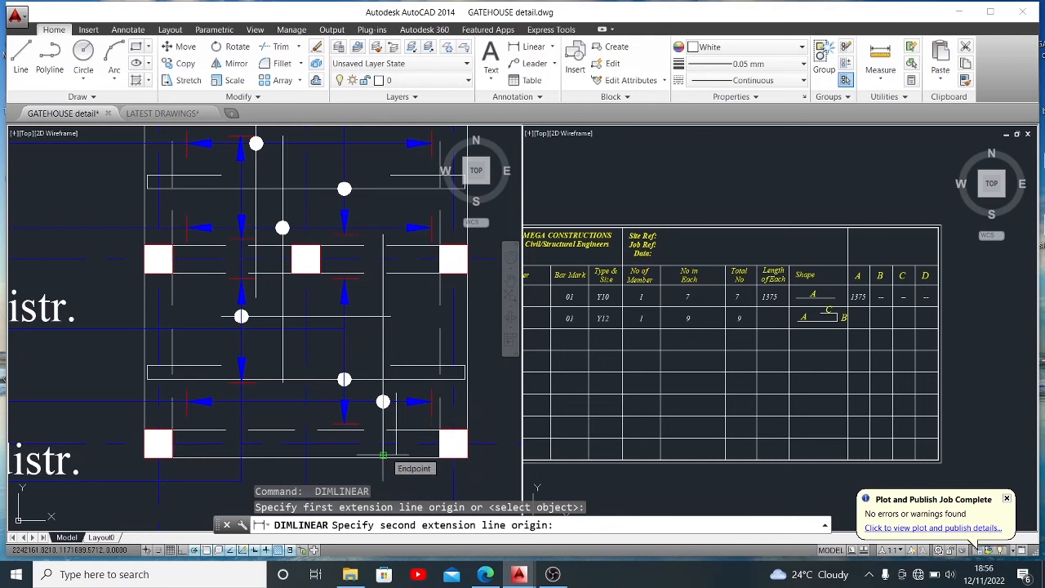
{"action": "key", "text": "Escape"}
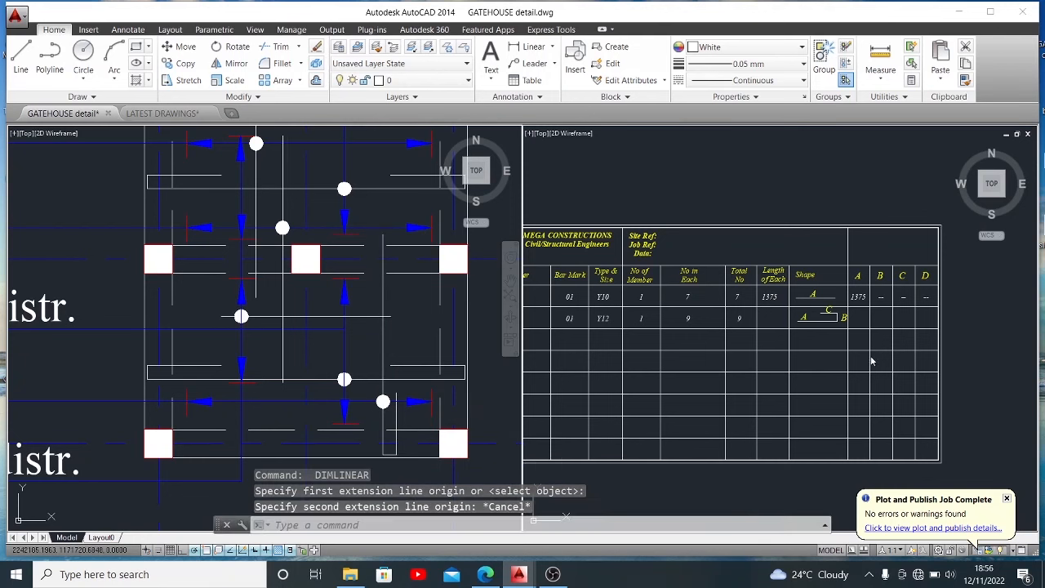
- Copy the Slab row's A dimension straight down into the second row and change the copy to 1795
{"action": "left_click", "coordinate": [858, 297]}
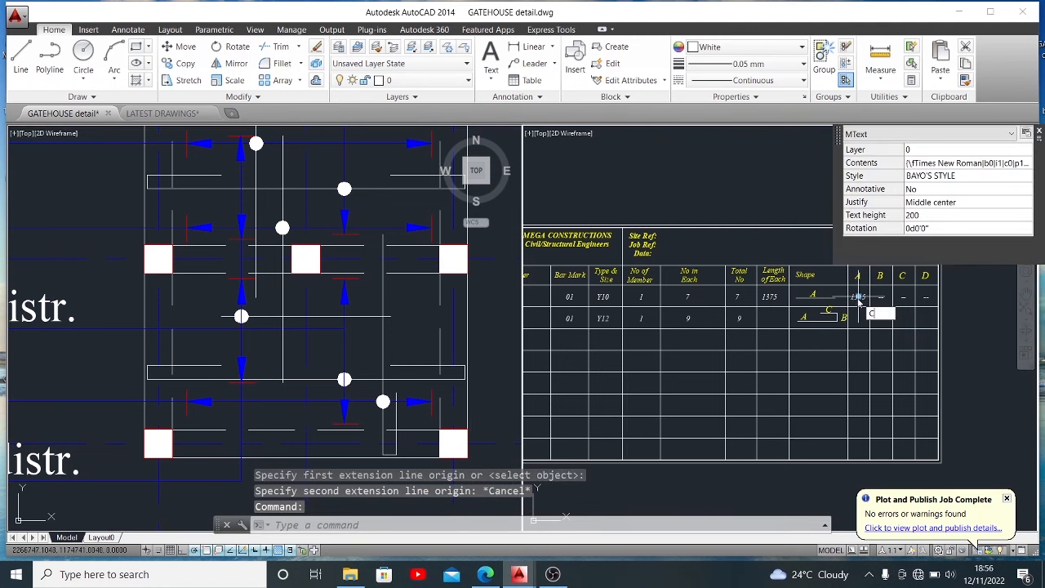
{"action": "type", "text": "o"}
{"action": "key", "text": "Return"}
{"action": "left_click", "coordinate": [858, 305]}
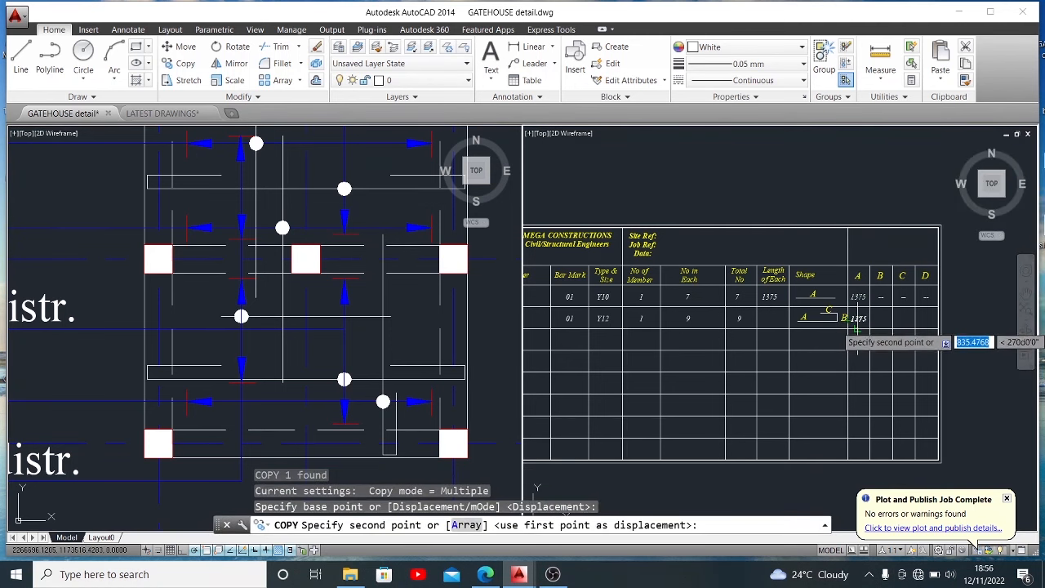
{"action": "left_click", "coordinate": [856, 327]}
{"action": "key", "text": "Escape"}
{"action": "double_click", "coordinate": [858, 318]}
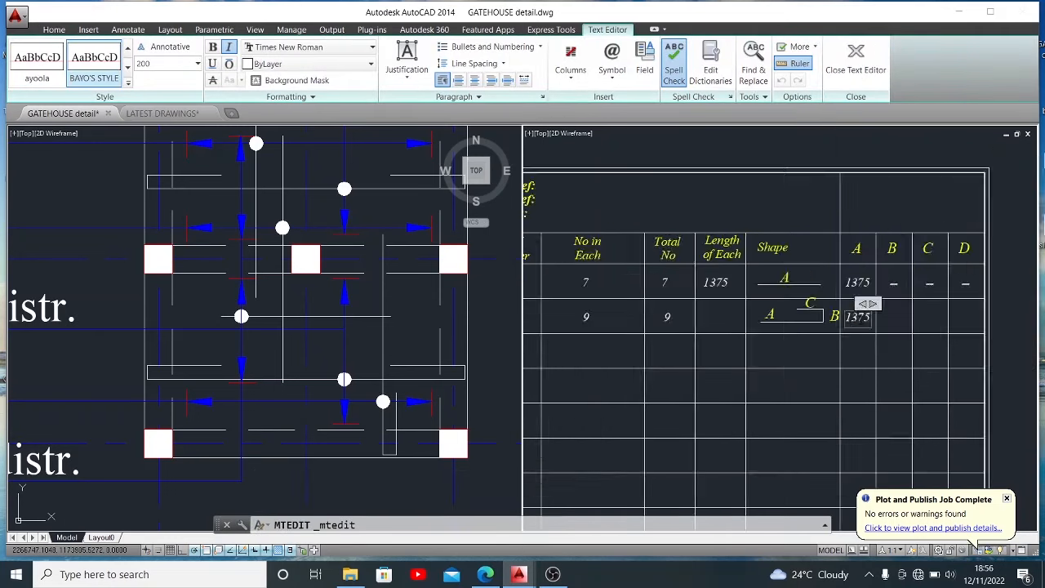
{"action": "scroll", "coordinate": [857, 318], "scroll_direction": "up", "scroll_amount": 2}
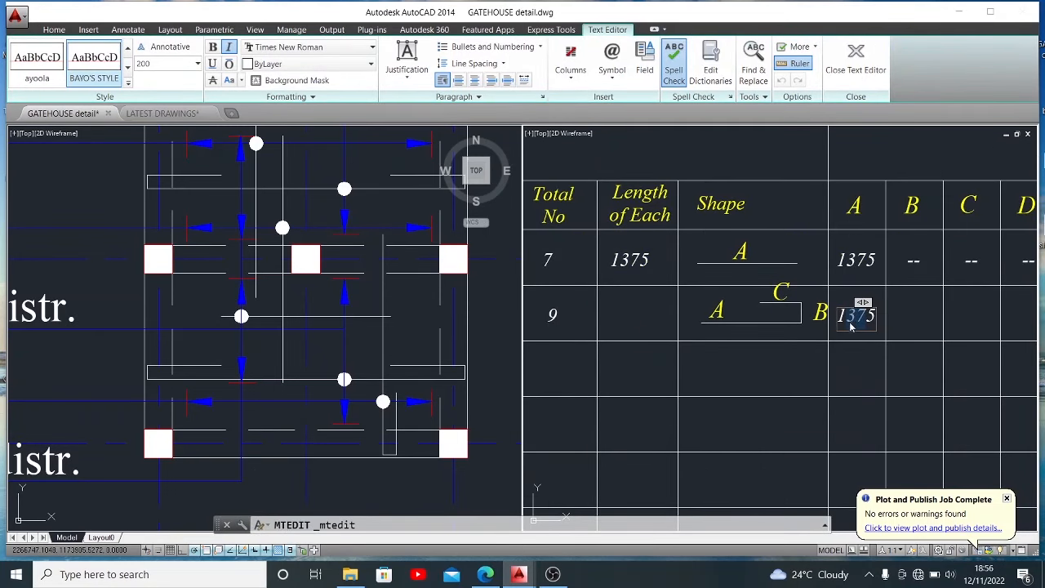
{"action": "left_click", "coordinate": [828, 346]}
{"action": "scroll", "coordinate": [828, 343], "scroll_direction": "down", "scroll_amount": 4}
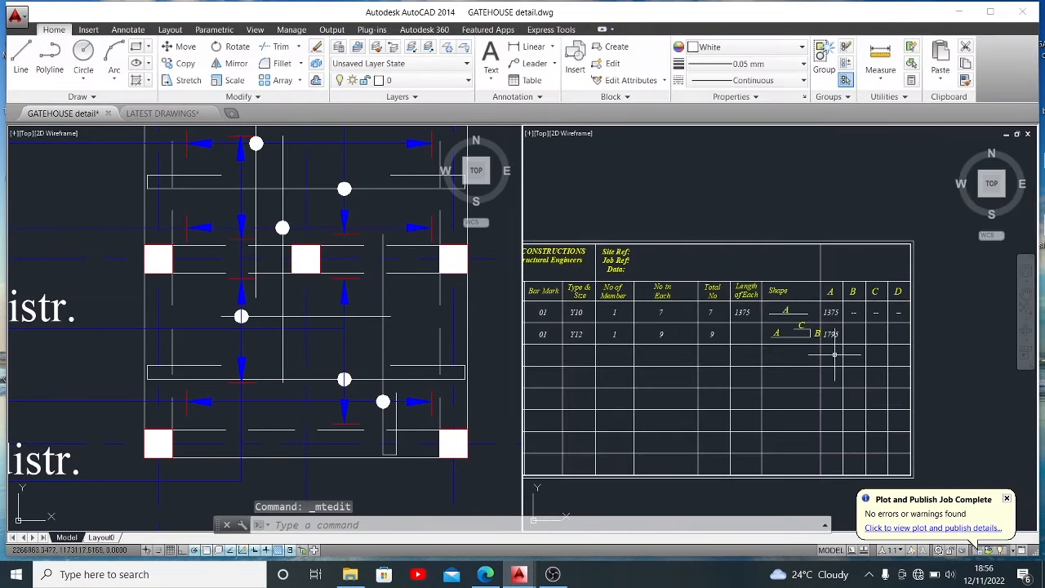
{"action": "scroll", "coordinate": [544, 312], "scroll_direction": "down", "scroll_amount": 1}
{"action": "left_click", "coordinate": [461, 333]}
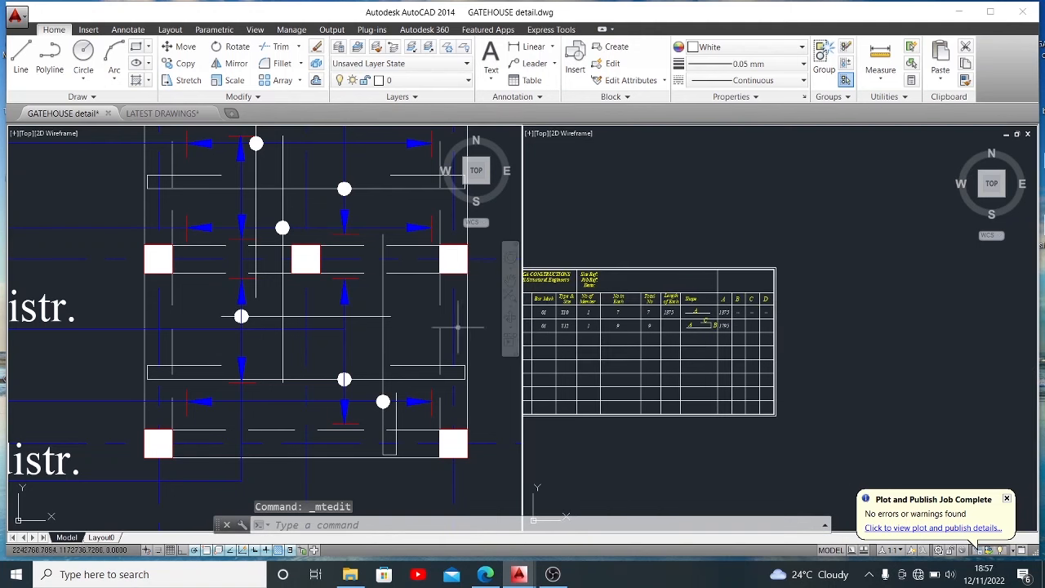
- Measure the short bottom leg of the 9Y1201 bar on the plan with a linear dimension, without placing it
{"action": "scroll", "coordinate": [461, 335], "scroll_direction": "down", "scroll_amount": 1}
{"action": "scroll", "coordinate": [429, 380], "scroll_direction": "up", "scroll_amount": 2}
{"action": "left_click", "coordinate": [723, 326]}
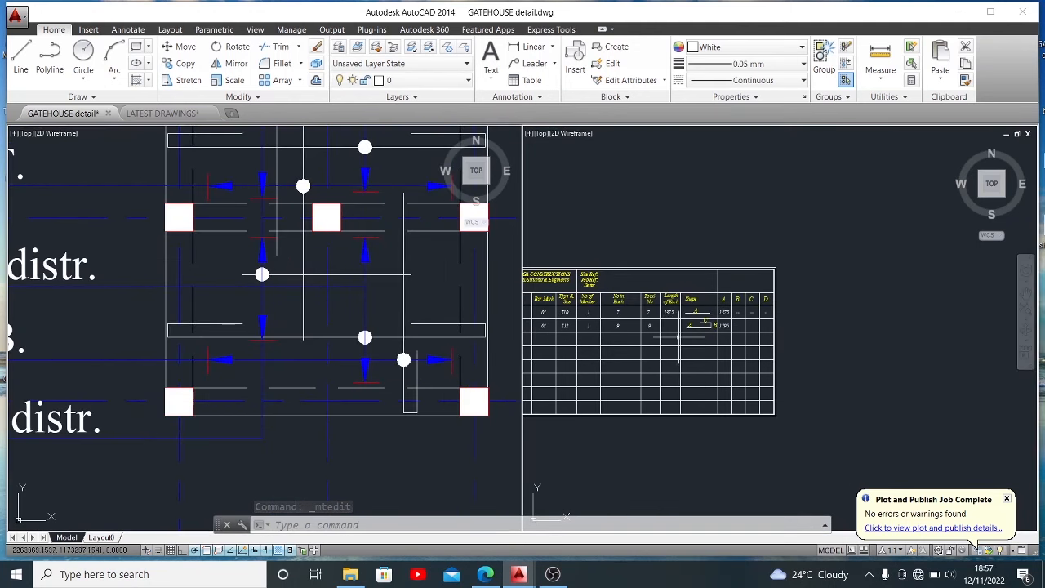
{"action": "scroll", "coordinate": [722, 326], "scroll_direction": "up", "scroll_amount": 3}
{"action": "scroll", "coordinate": [684, 324], "scroll_direction": "up", "scroll_amount": 2}
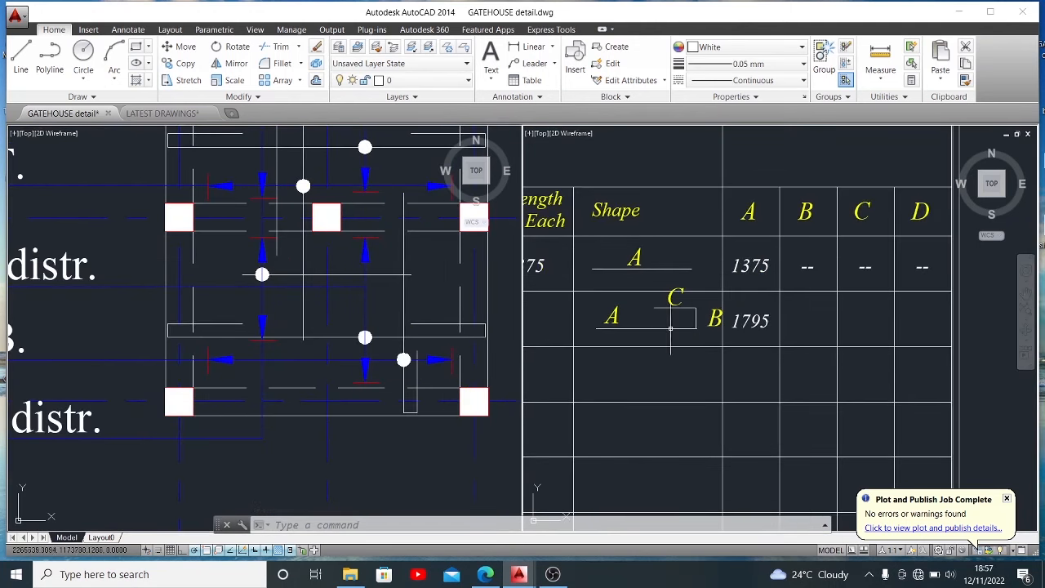
{"action": "left_click", "coordinate": [387, 406]}
{"action": "scroll", "coordinate": [412, 413], "scroll_direction": "up", "scroll_amount": 5}
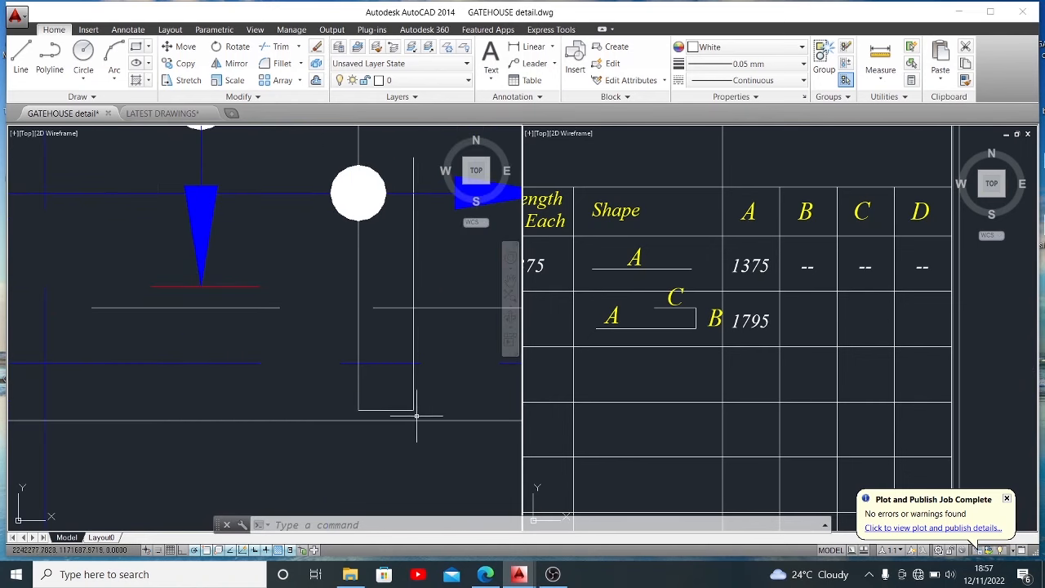
{"action": "left_click", "coordinate": [527, 46]}
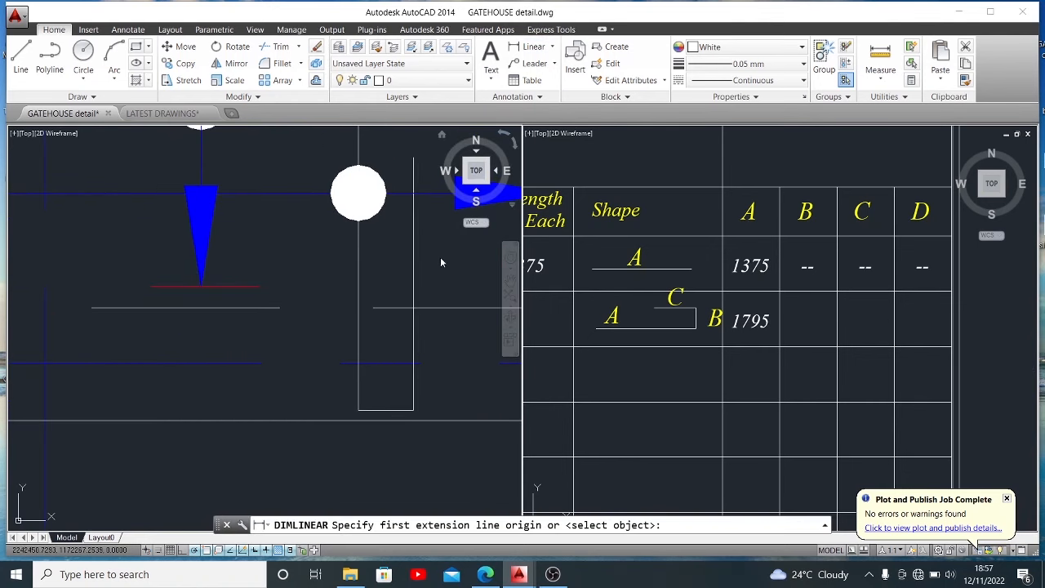
{"action": "left_click", "coordinate": [357, 409]}
{"action": "key", "text": "Escape"}
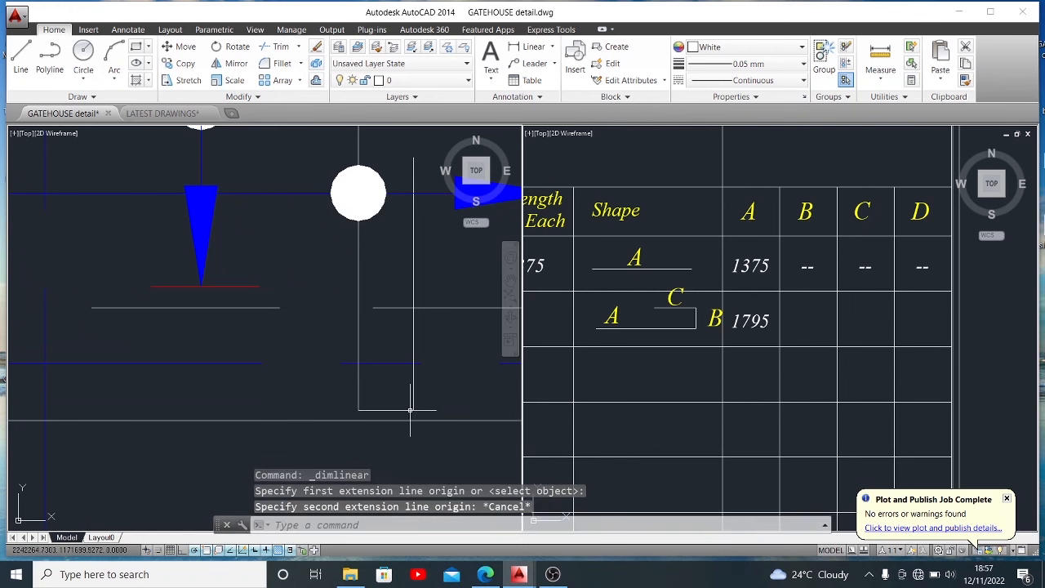
- Copy the second row's A dimension across into its B column and change the copy to 110
{"action": "left_click", "coordinate": [747, 322]}
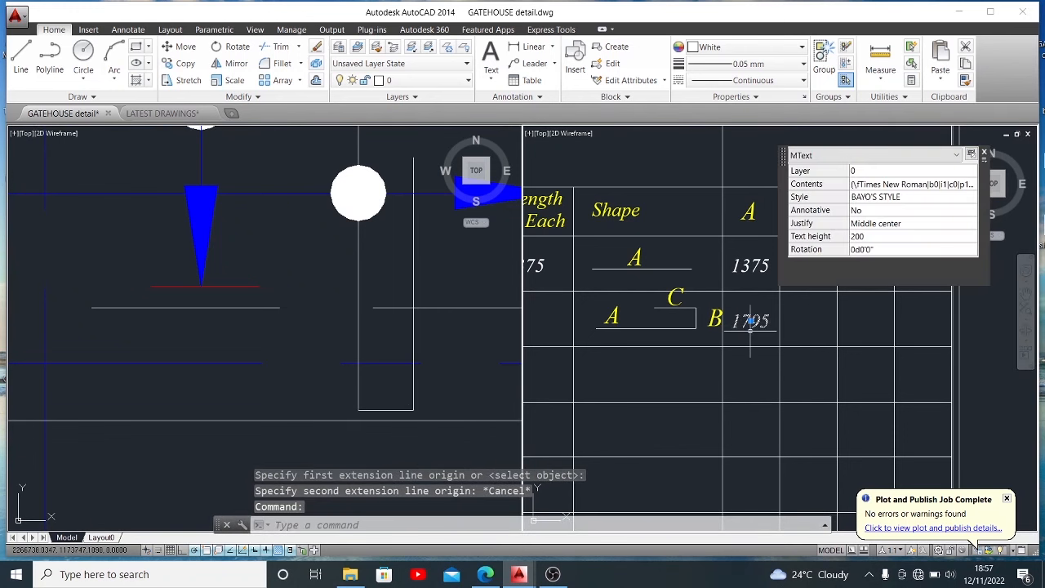
{"action": "type", "text": "co"}
{"action": "key", "text": "Return"}
{"action": "left_click", "coordinate": [780, 338]}
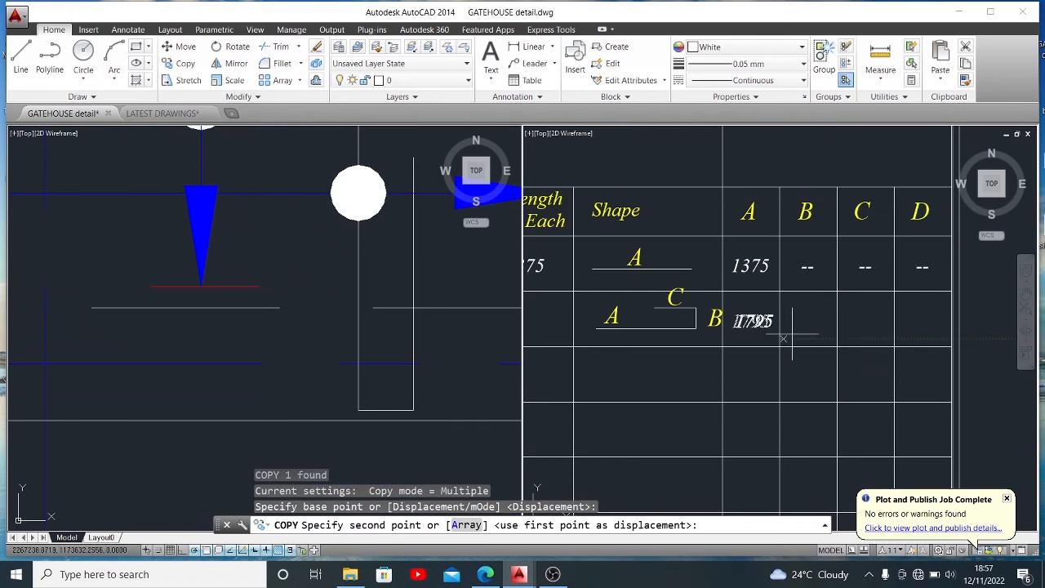
{"action": "left_click", "coordinate": [835, 338]}
{"action": "key", "text": "Escape"}
{"action": "left_click", "coordinate": [799, 326]}
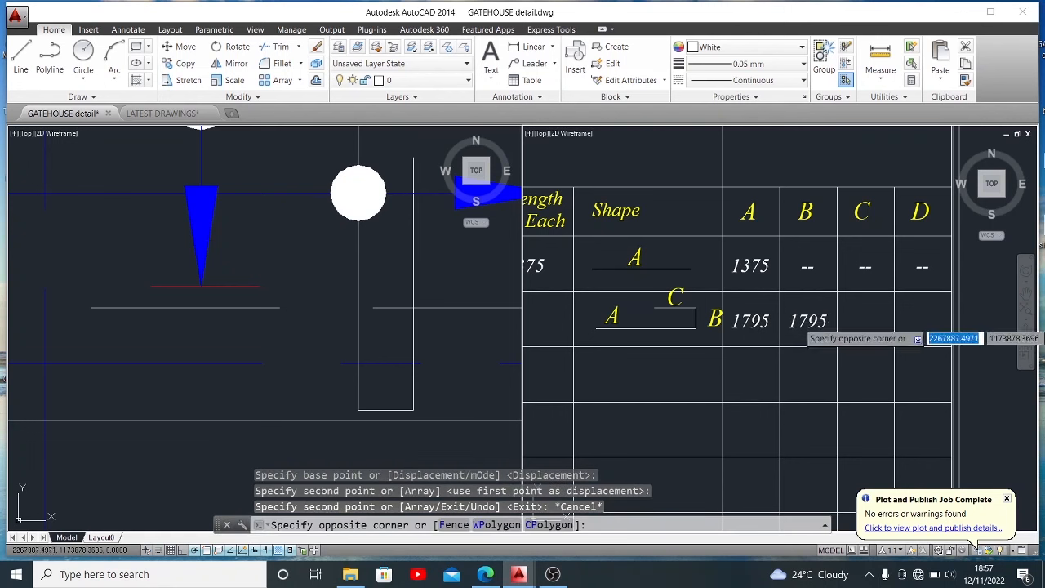
{"action": "left_click", "coordinate": [805, 327]}
{"action": "double_click", "coordinate": [809, 321]}
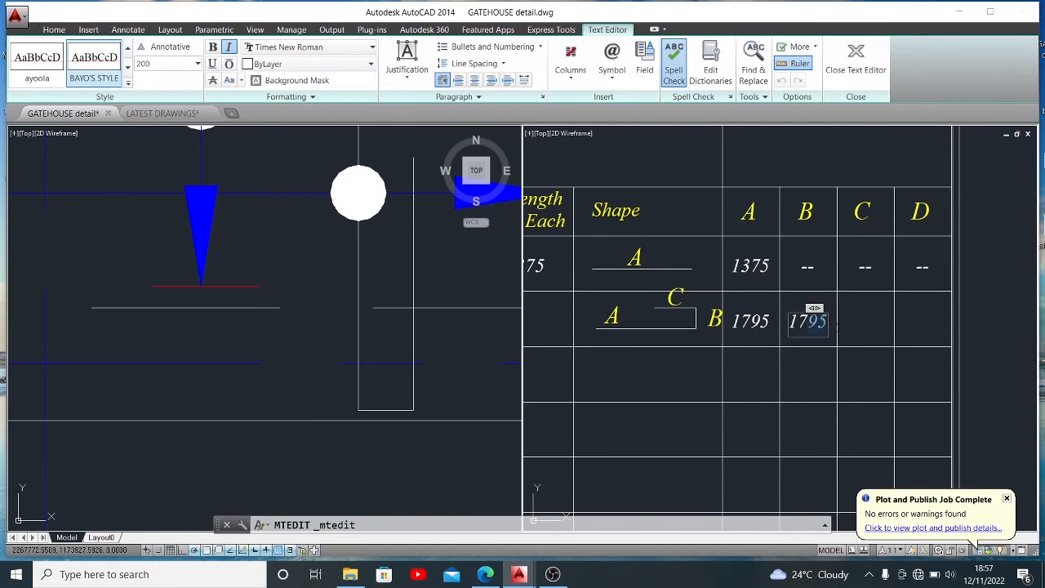
{"action": "type", "text": "110"}
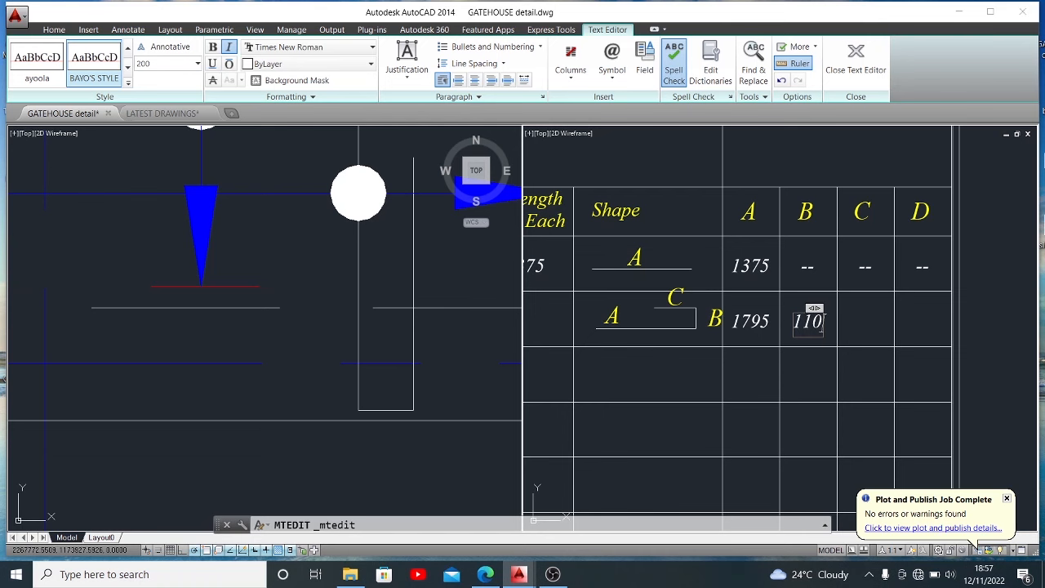
{"action": "left_click", "coordinate": [828, 334]}
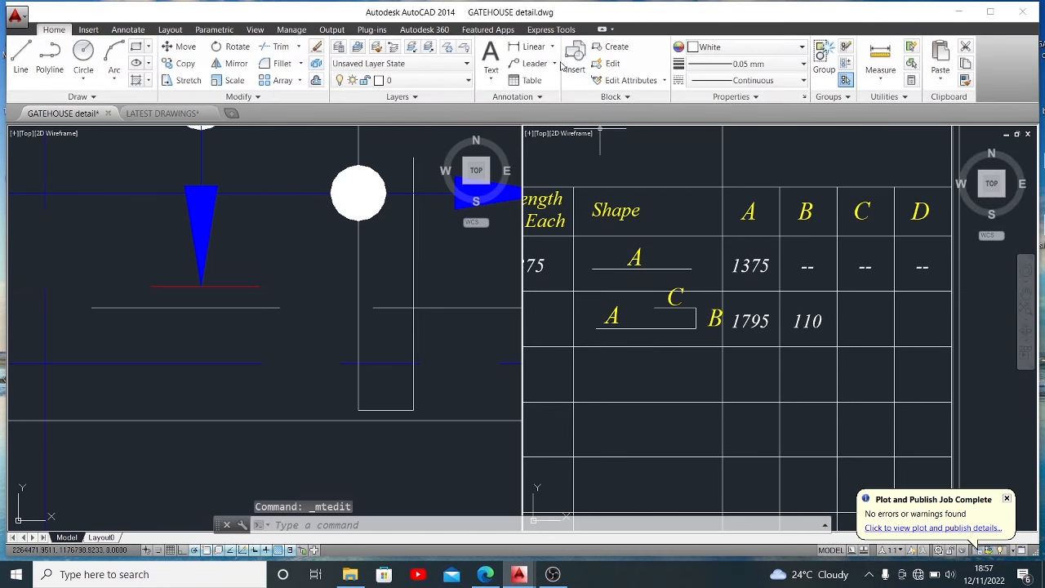
{"action": "left_click", "coordinate": [534, 47]}
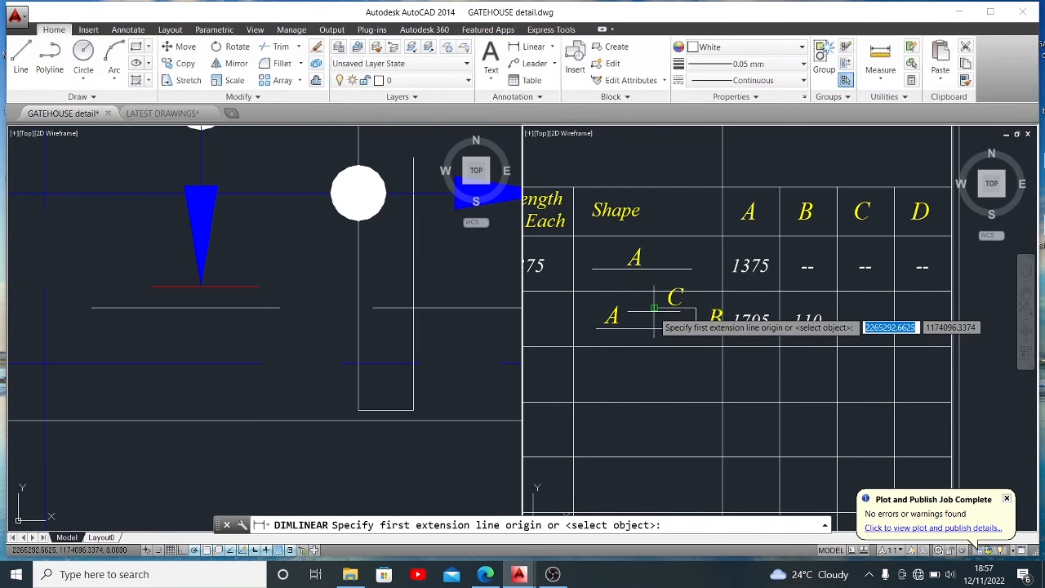
{"action": "left_click", "coordinate": [686, 308]}
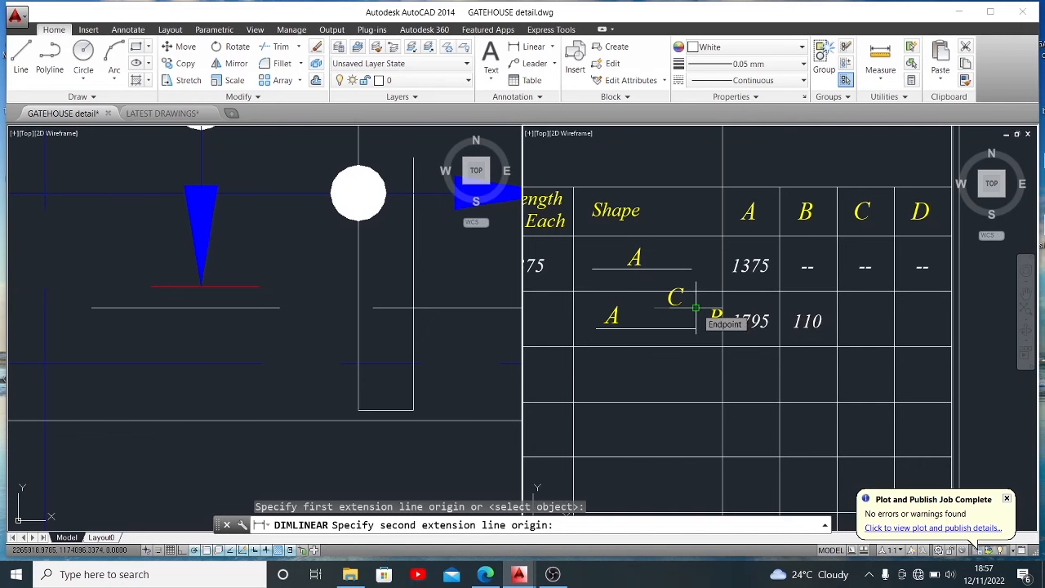
{"action": "key", "text": "Escape"}
- Measure the short vertical return leg of the 9Y1201 bar on the plan with a linear dimension, without placing it
{"action": "left_click", "coordinate": [441, 282]}
{"action": "scroll", "coordinate": [304, 311], "scroll_direction": "down", "scroll_amount": 3}
{"action": "scroll", "coordinate": [351, 301], "scroll_direction": "down", "scroll_amount": 3}
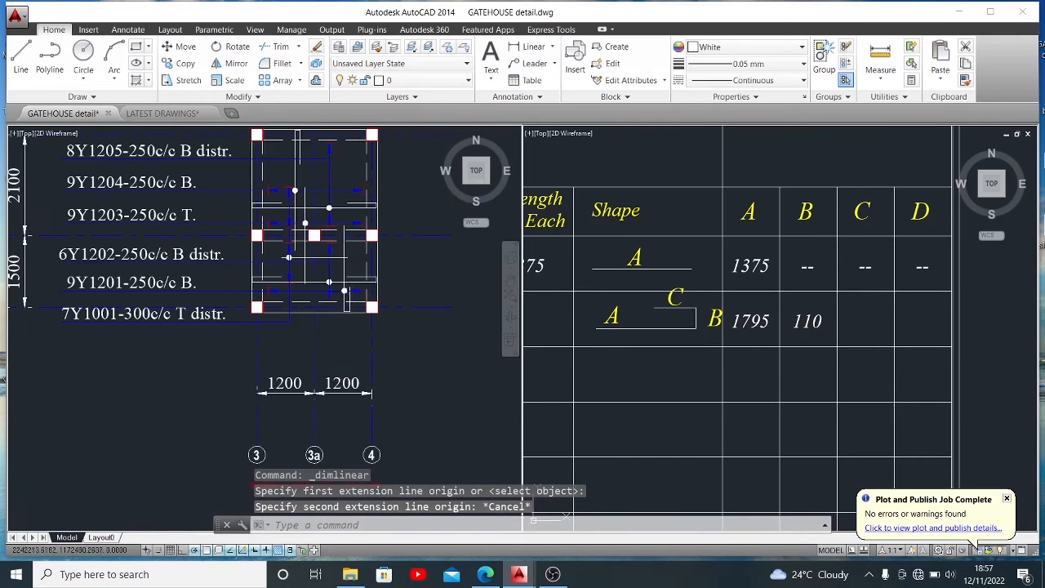
{"action": "scroll", "coordinate": [351, 310], "scroll_direction": "up", "scroll_amount": 2}
{"action": "key", "text": "Return"}
{"action": "left_click", "coordinate": [350, 327]}
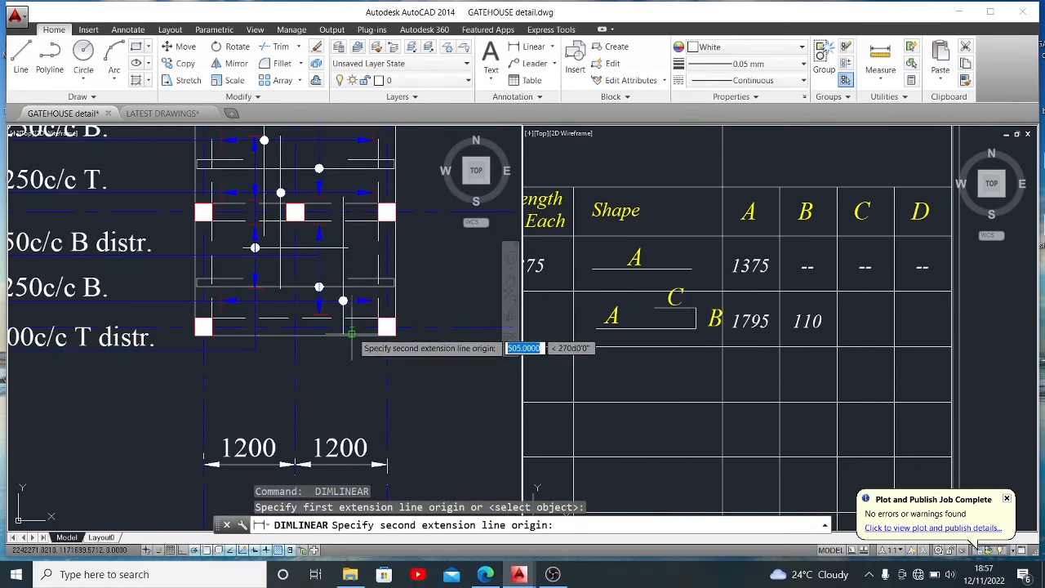
{"action": "key", "text": "Escape"}
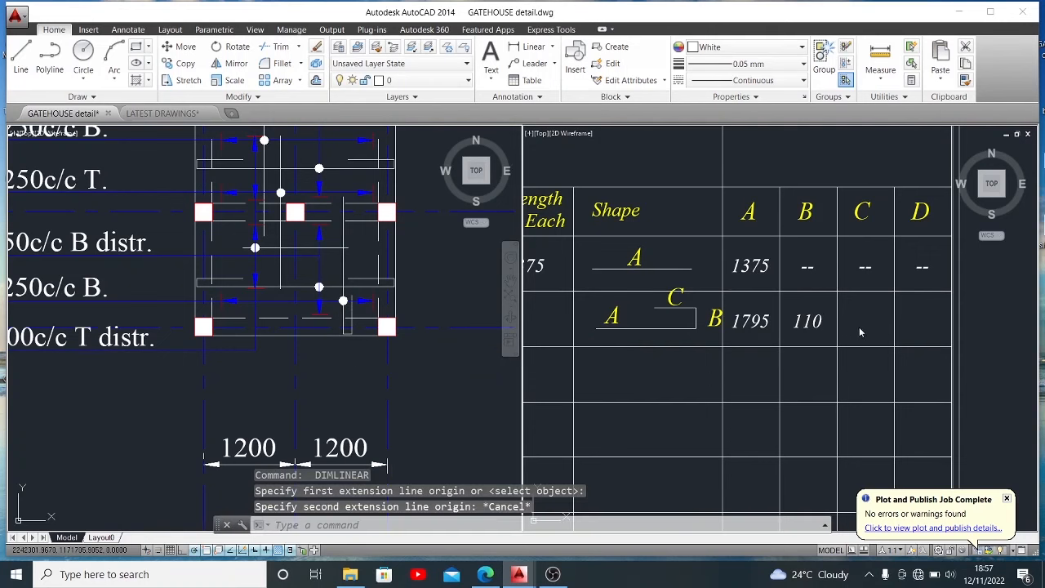
- Copy the second row's B dimension across into its C column and change the copy to 505
{"action": "left_click", "coordinate": [819, 303]}
{"action": "left_click", "coordinate": [807, 321]}
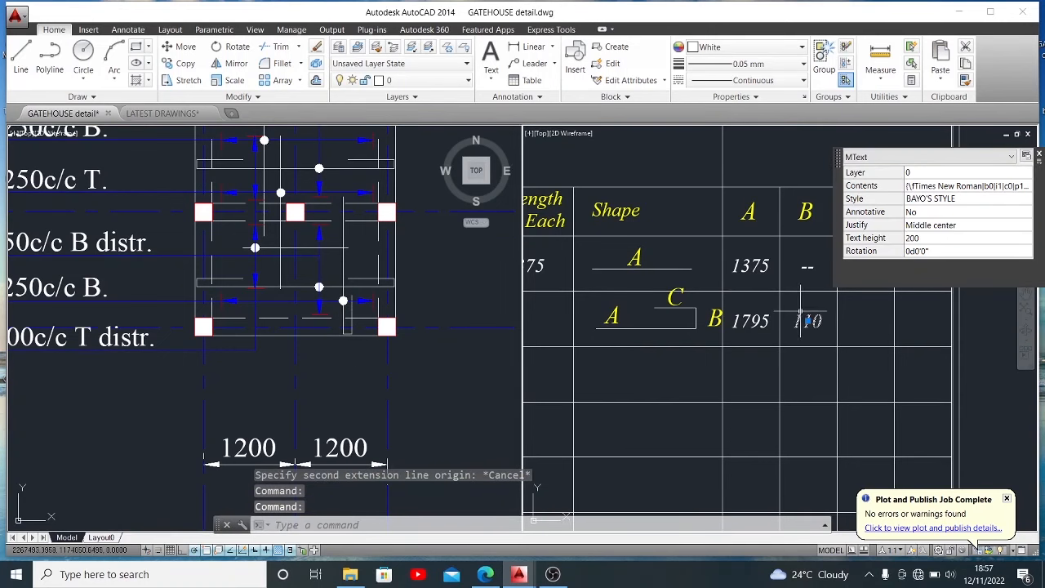
{"action": "type", "text": "co"}
{"action": "key", "text": "Return"}
{"action": "left_click", "coordinate": [807, 322]}
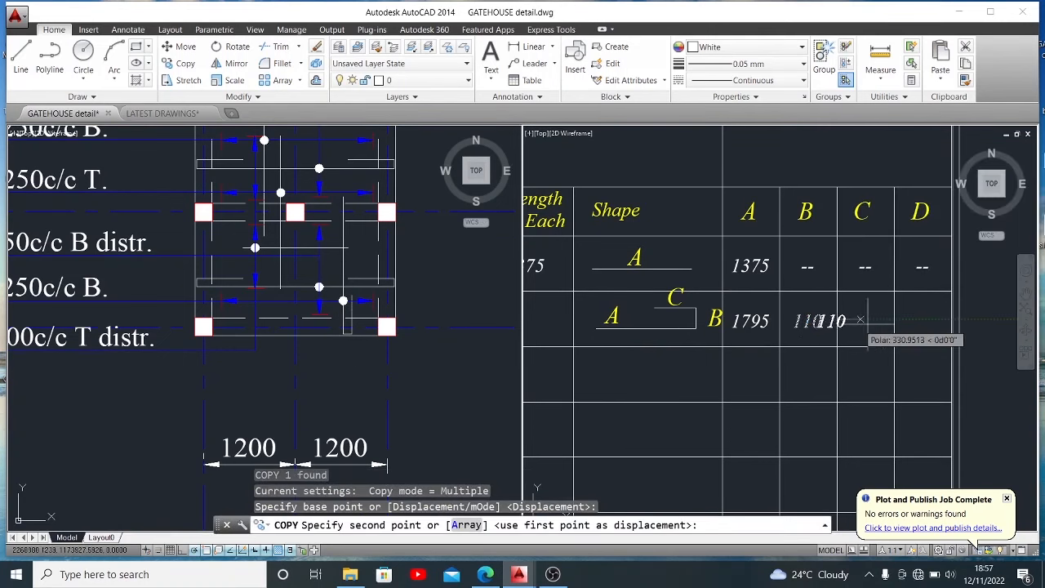
{"action": "left_click", "coordinate": [895, 320]}
{"action": "key", "text": "Escape"}
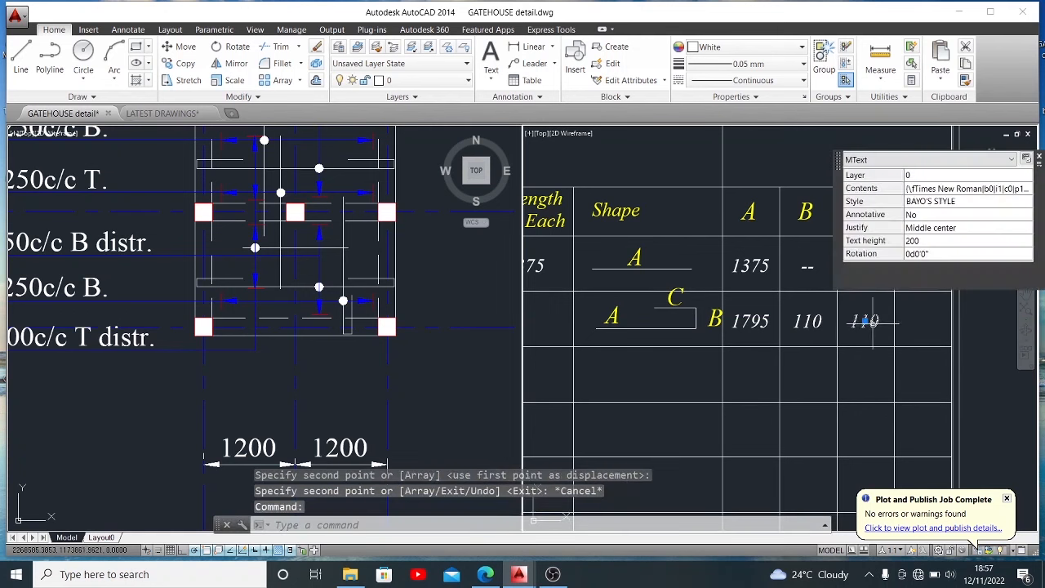
{"action": "double_click", "coordinate": [865, 321]}
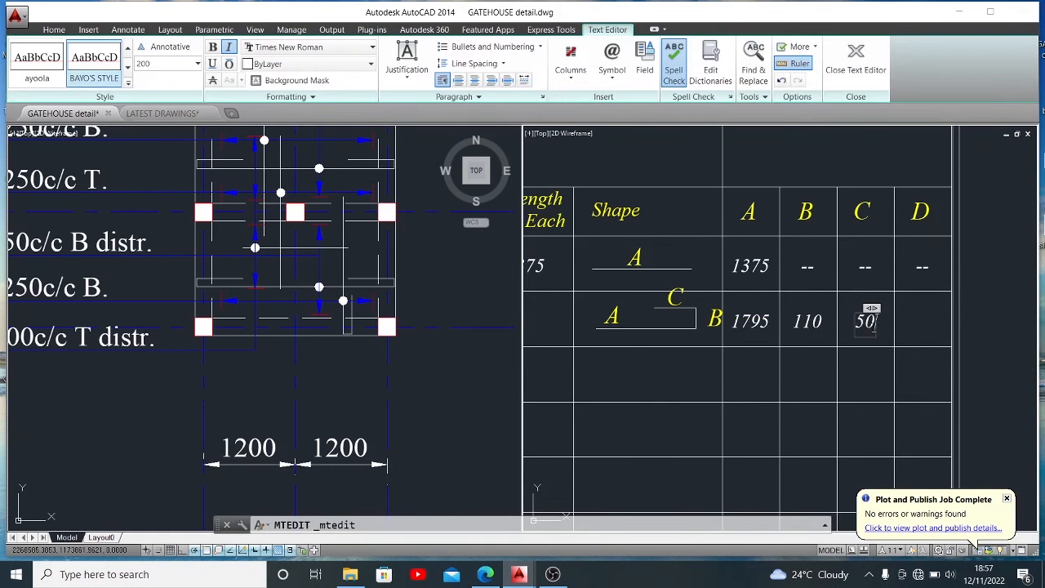
{"action": "left_click", "coordinate": [889, 355]}
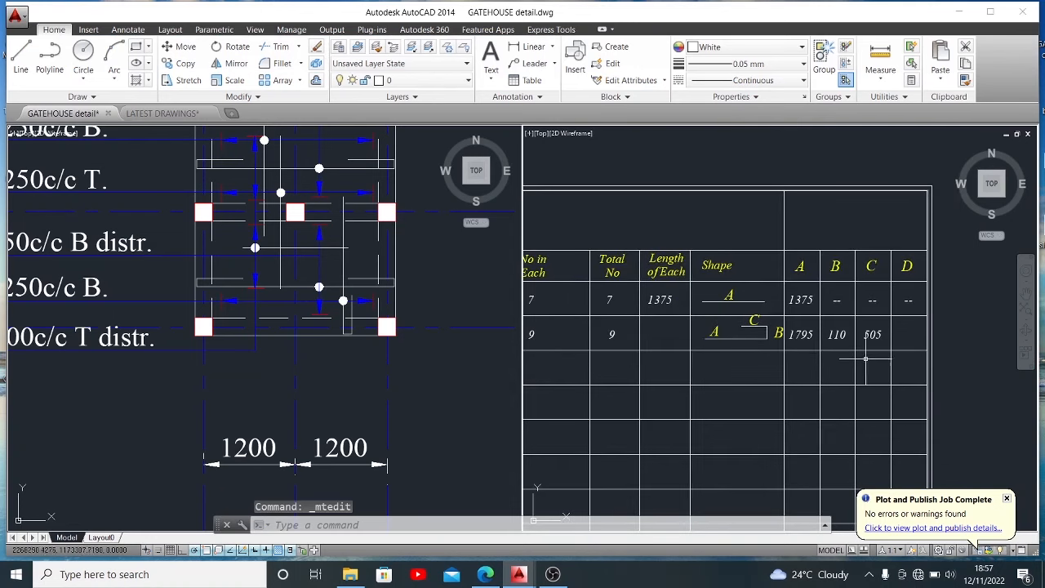
- Add up the second row's leg dimensions, 1795+110+505, in the QuickCalc calculator
{"action": "scroll", "coordinate": [863, 351], "scroll_direction": "down", "scroll_amount": 3}
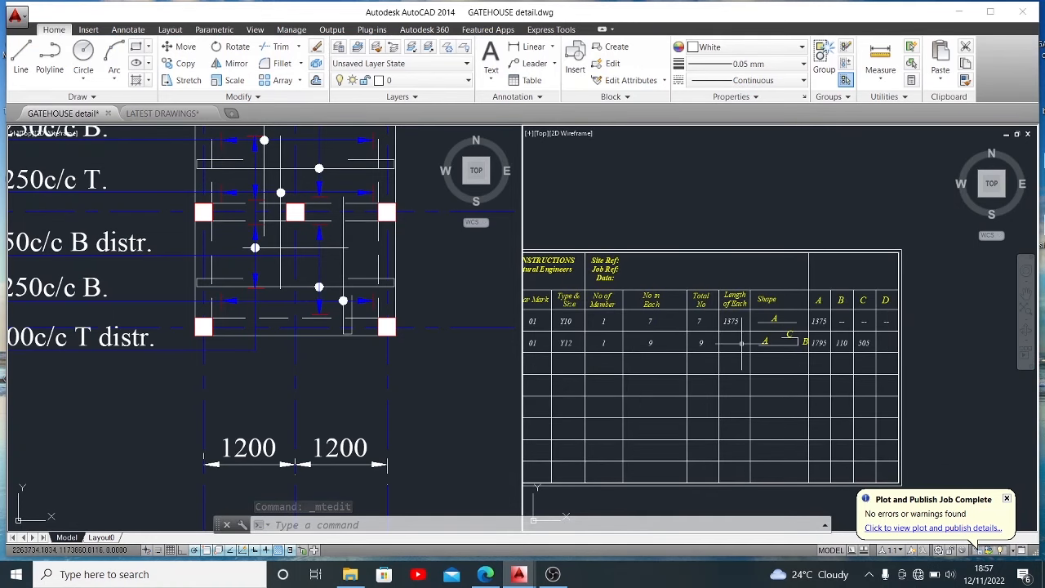
{"action": "scroll", "coordinate": [869, 341], "scroll_direction": "up", "scroll_amount": 2}
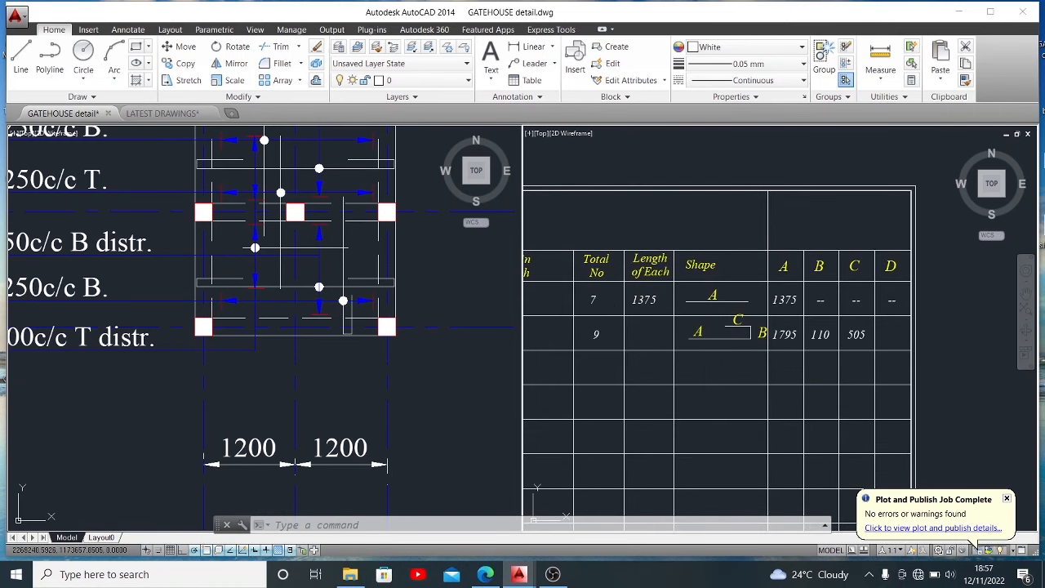
{"action": "type", "text": "QC"}
{"action": "key", "text": "Return"}
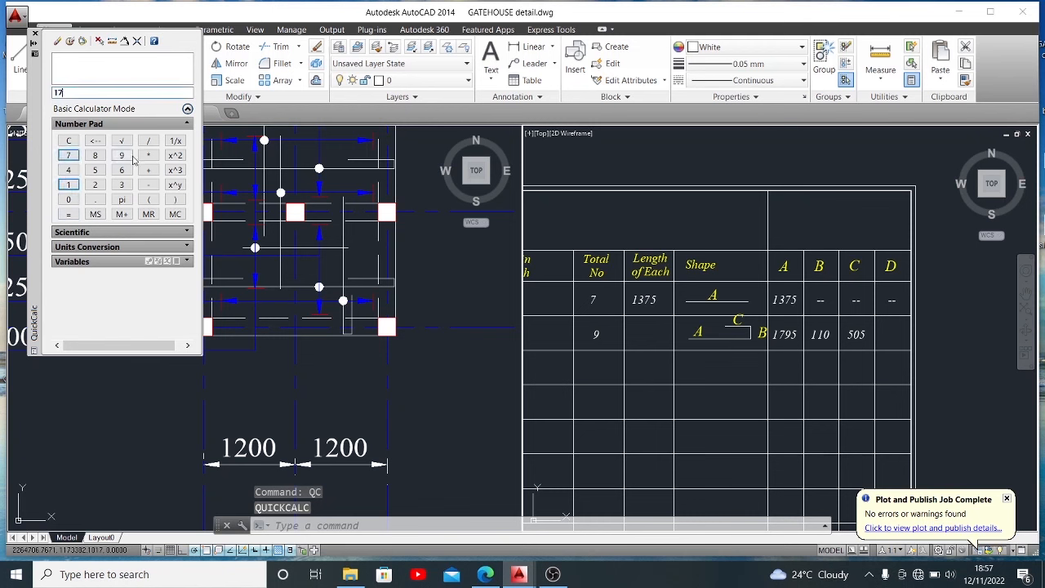
{"action": "left_click", "coordinate": [95, 170]}
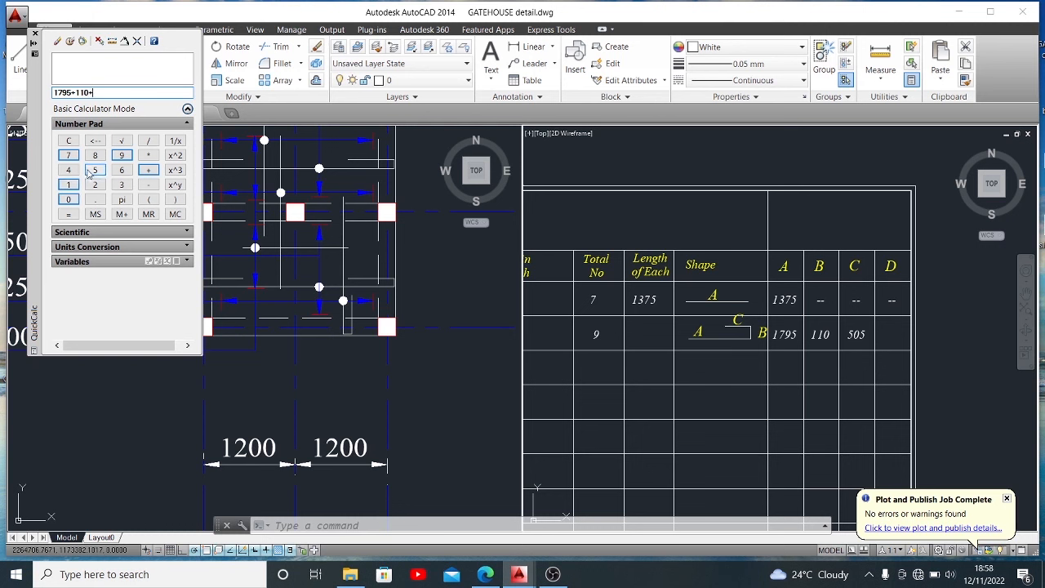
{"action": "left_click", "coordinate": [68, 215]}
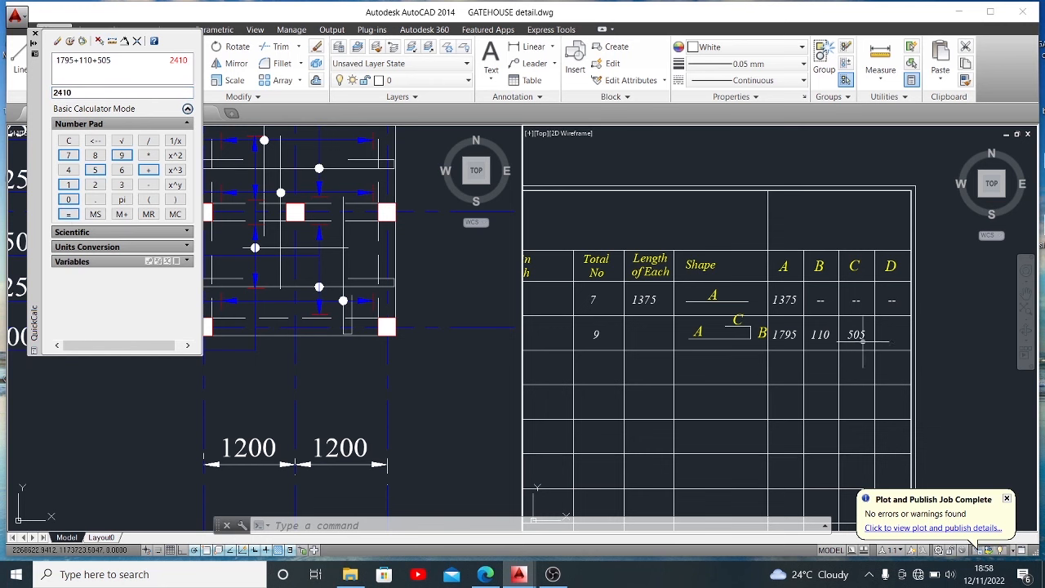
- Copy the Slab row's Length of Each value down into the second row, change the copy to 2410 and close the calculator
{"action": "left_click", "coordinate": [643, 300]}
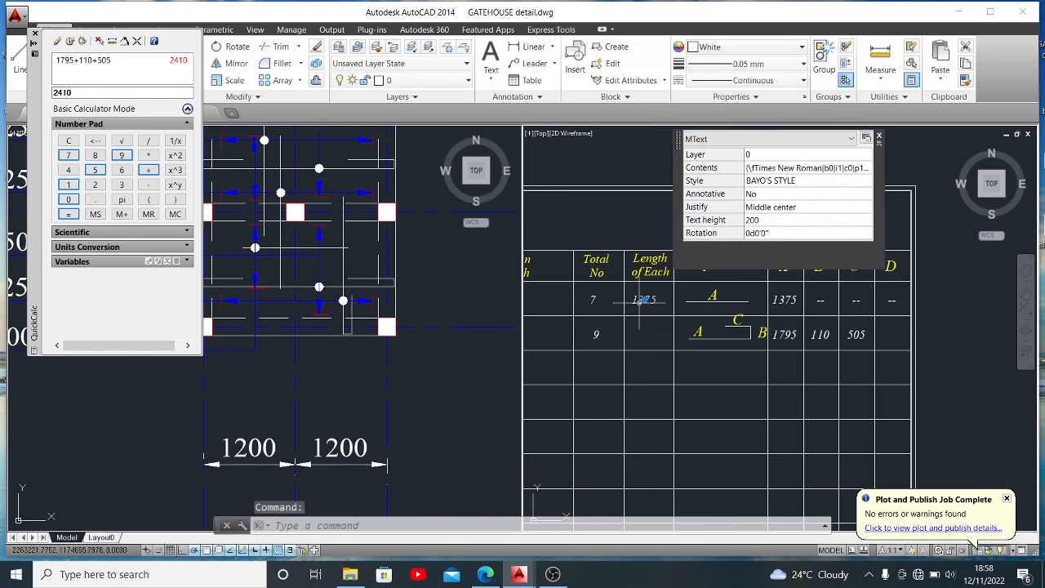
{"action": "type", "text": "co"}
{"action": "key", "text": "Return"}
{"action": "left_click", "coordinate": [643, 302]}
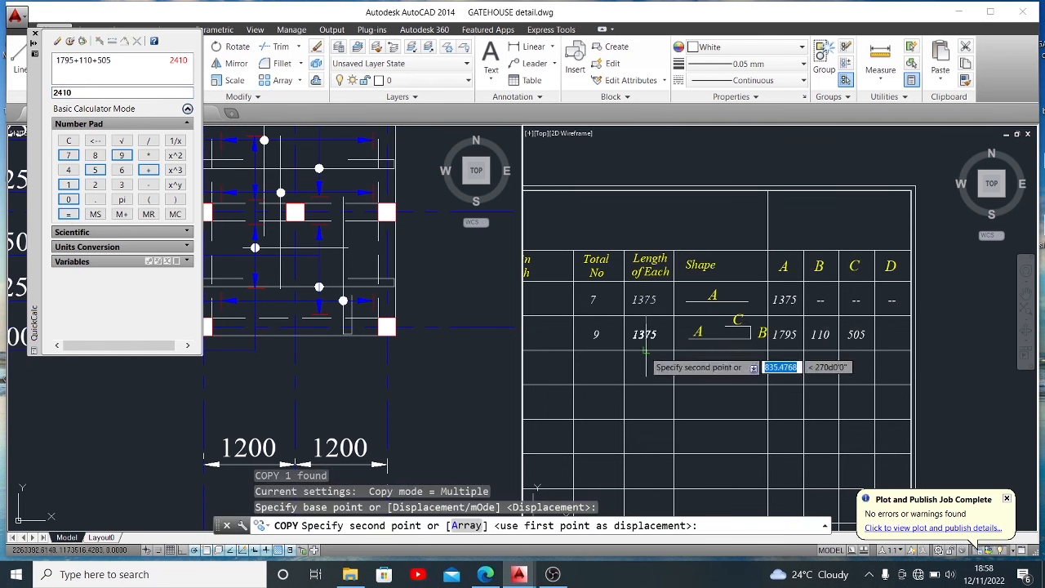
{"action": "left_click", "coordinate": [642, 337]}
{"action": "key", "text": "Escape"}
{"action": "double_click", "coordinate": [644, 335]}
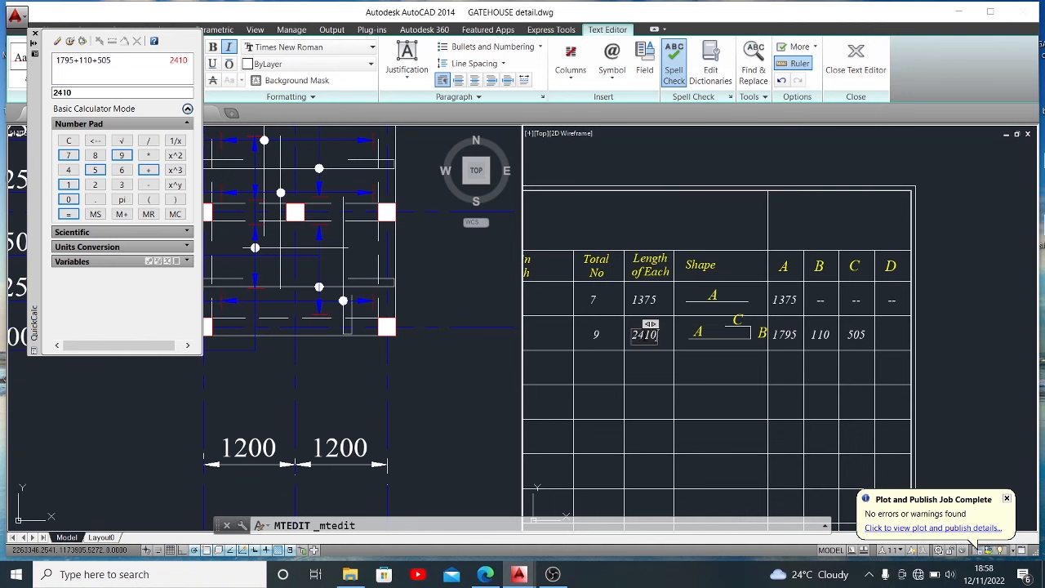
{"action": "left_click", "coordinate": [662, 356]}
{"action": "scroll", "coordinate": [837, 373], "scroll_direction": "down", "scroll_amount": 6}
{"action": "scroll", "coordinate": [713, 374], "scroll_direction": "up", "scroll_amount": 2}
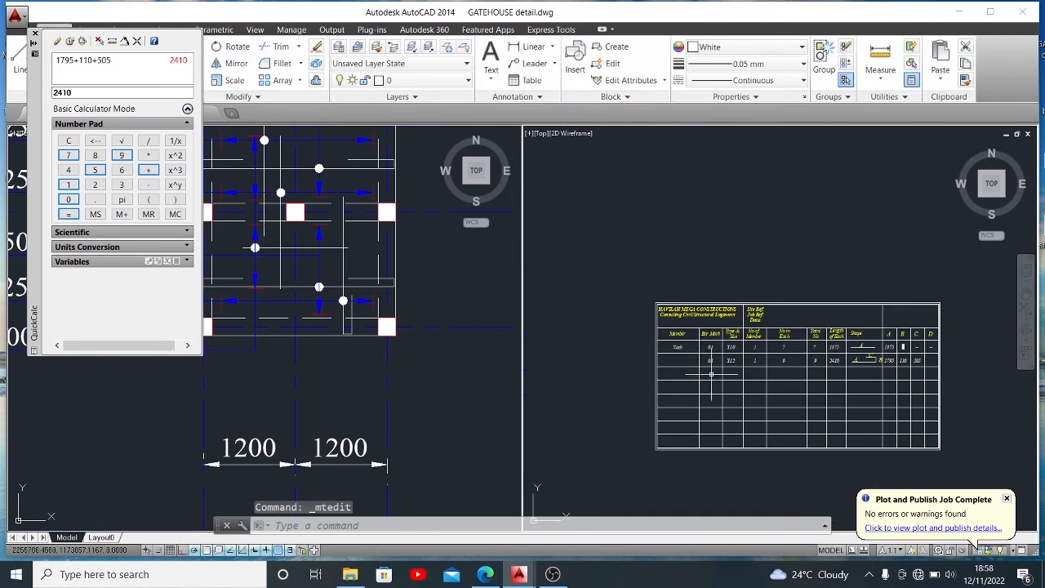
{"action": "left_click", "coordinate": [34, 35]}
- Copy the second row's bar mark straight down into the third row and change the copy to 02
{"action": "scroll", "coordinate": [522, 306], "scroll_direction": "down", "scroll_amount": 2}
{"action": "scroll", "coordinate": [267, 309], "scroll_direction": "down", "scroll_amount": 6}
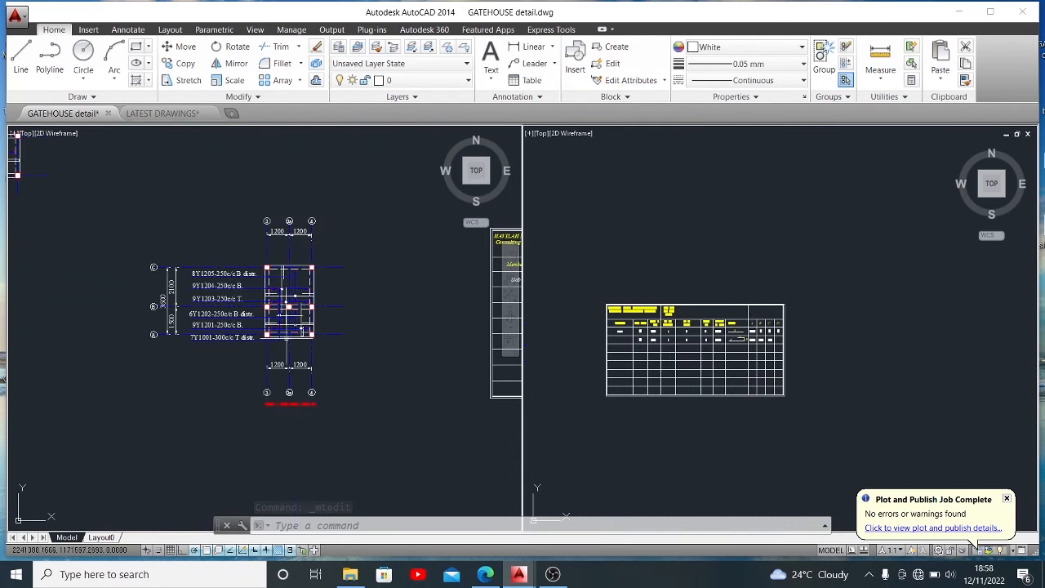
{"action": "scroll", "coordinate": [245, 310], "scroll_direction": "up", "scroll_amount": 2}
{"action": "scroll", "coordinate": [626, 389], "scroll_direction": "up", "scroll_amount": 3}
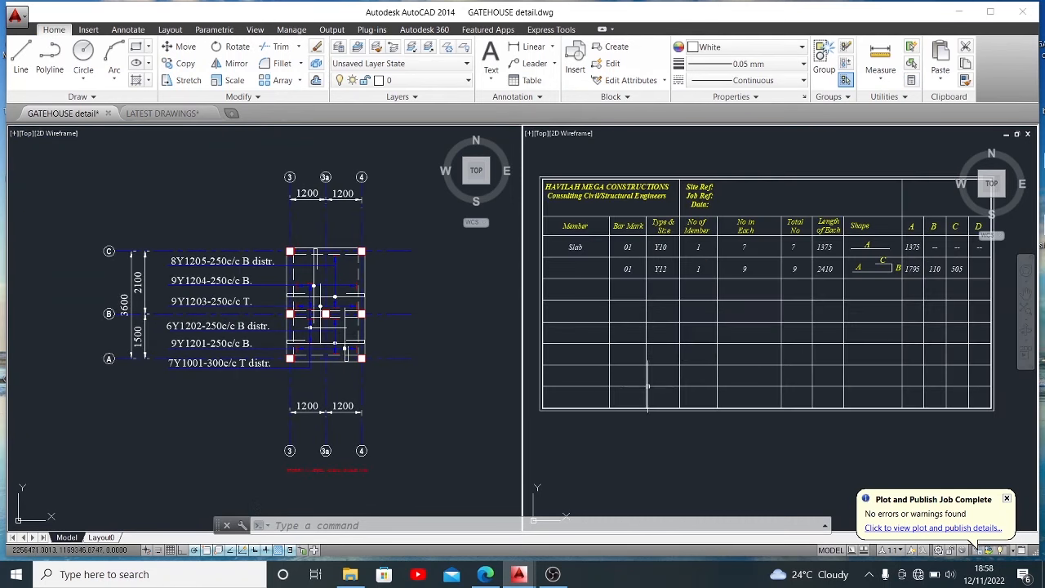
{"action": "scroll", "coordinate": [620, 270], "scroll_direction": "up", "scroll_amount": 1}
{"action": "left_click", "coordinate": [626, 270]}
{"action": "type", "text": "co"}
{"action": "key", "text": "Return"}
{"action": "left_click", "coordinate": [629, 283]}
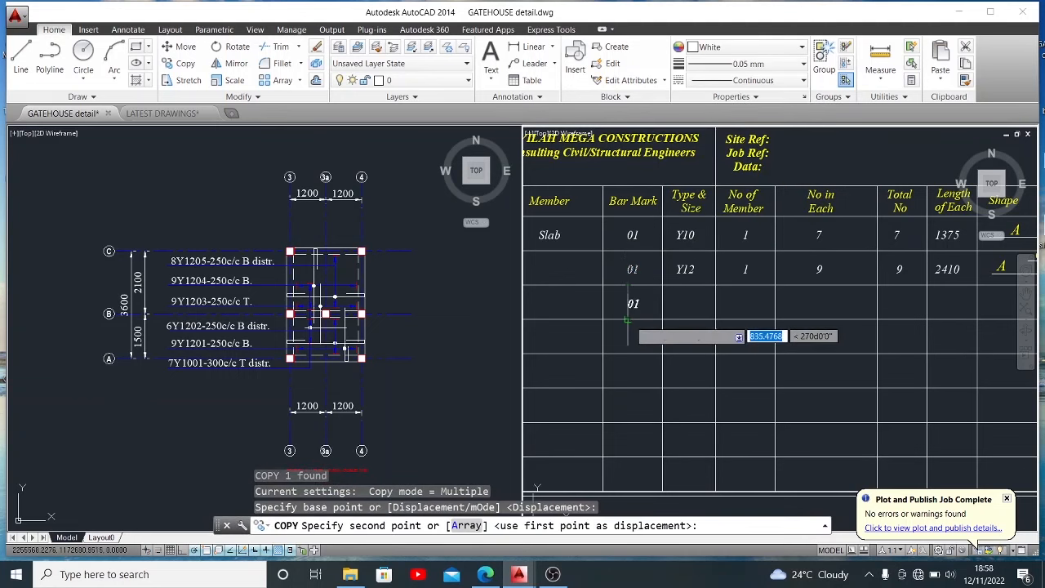
{"action": "left_click", "coordinate": [629, 314]}
{"action": "key", "text": "Escape"}
{"action": "double_click", "coordinate": [633, 304]}
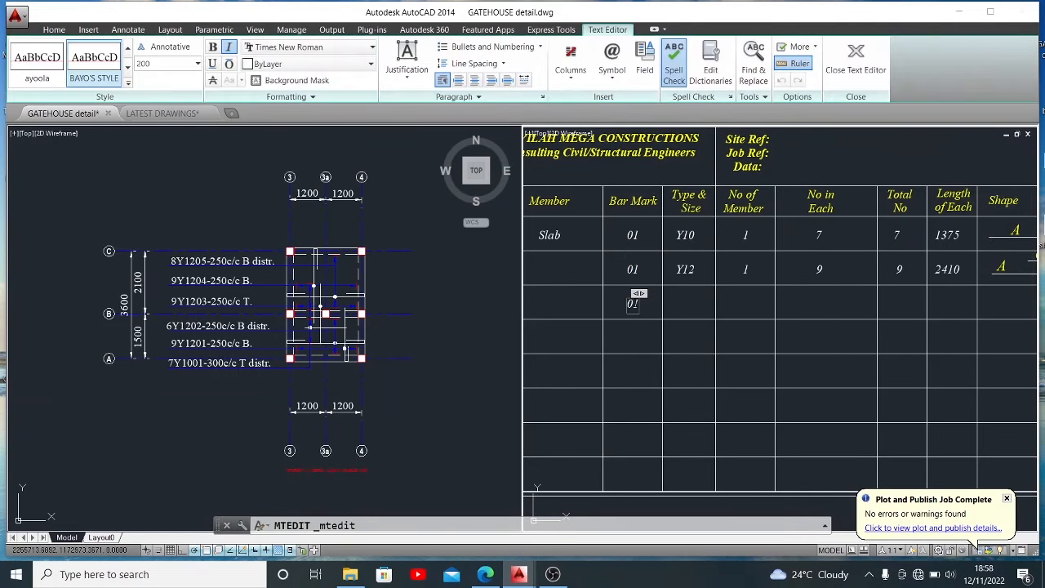
{"action": "type", "text": "02"}
{"action": "left_click", "coordinate": [669, 311]}
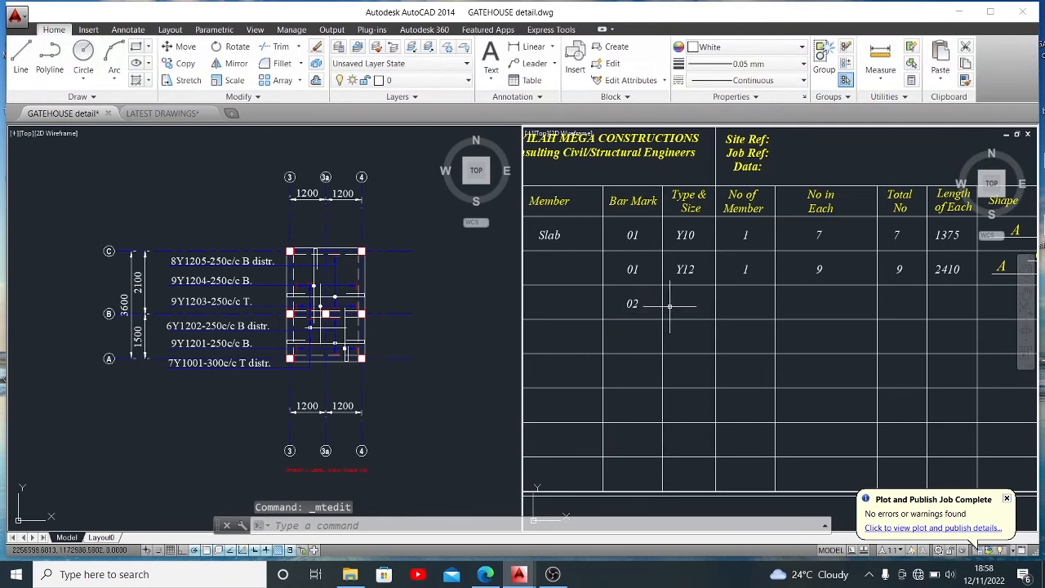
- Copy the second row's Y12 Type & Size entry straight down into the third row
{"action": "scroll", "coordinate": [310, 351], "scroll_direction": "up", "scroll_amount": 2}
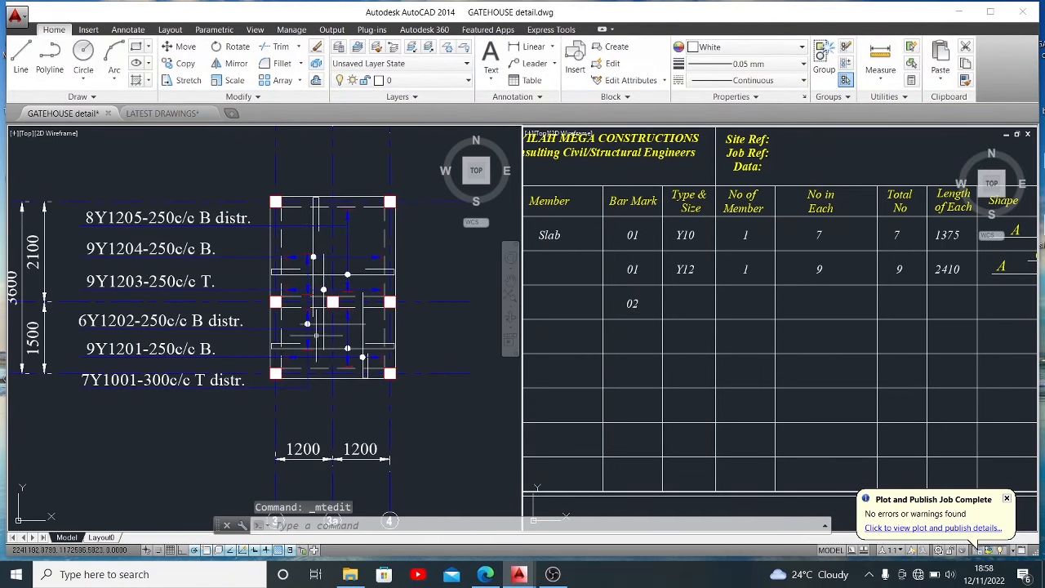
{"action": "left_click", "coordinate": [689, 271]}
{"action": "type", "text": "co"}
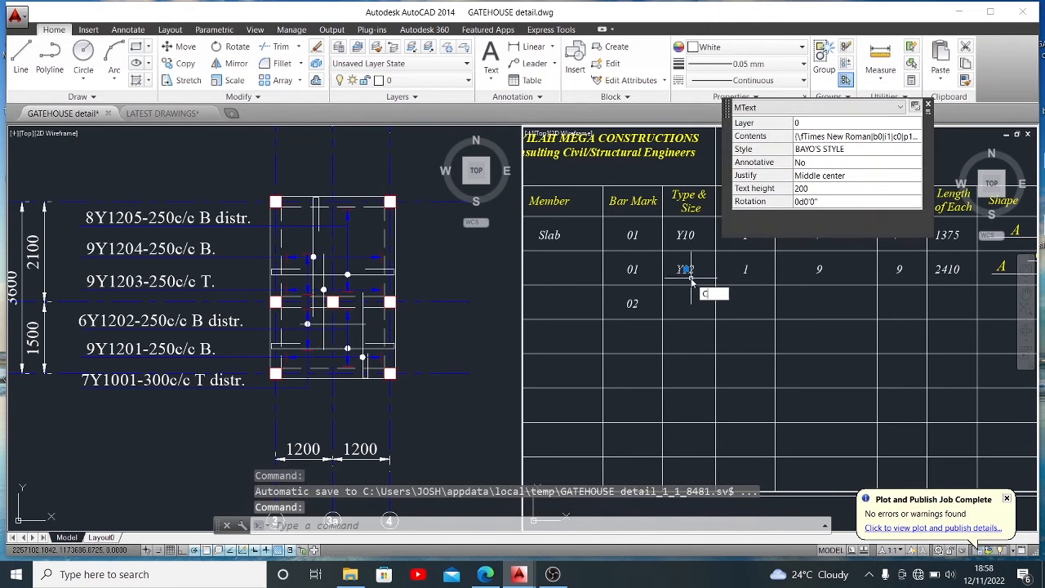
{"action": "key", "text": "Return"}
{"action": "left_click", "coordinate": [697, 285]}
{"action": "left_click", "coordinate": [697, 319]}
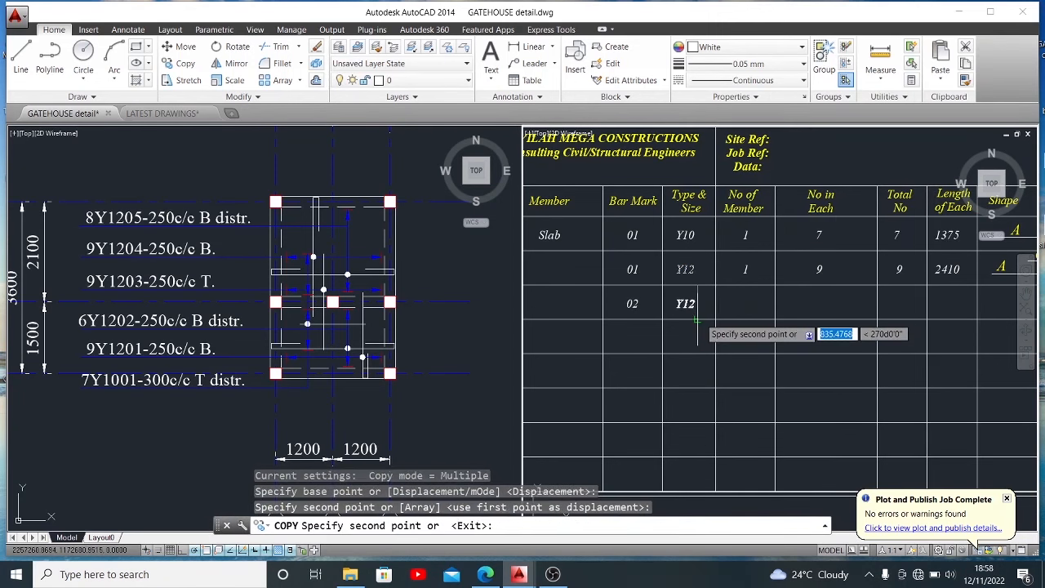
{"action": "key", "text": "Escape"}
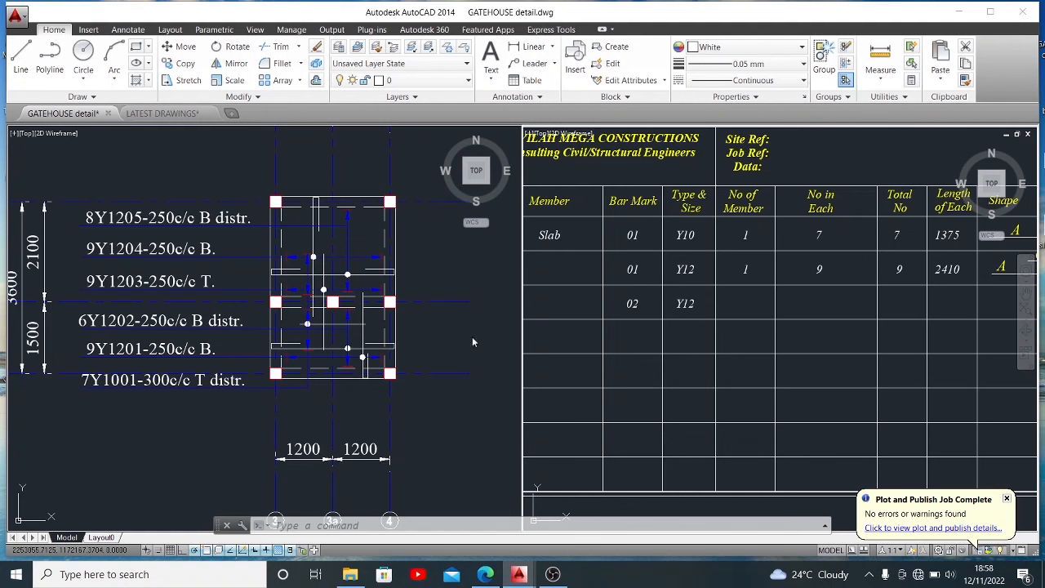
{"action": "left_click", "coordinate": [760, 277]}
{"action": "left_click", "coordinate": [739, 273]}
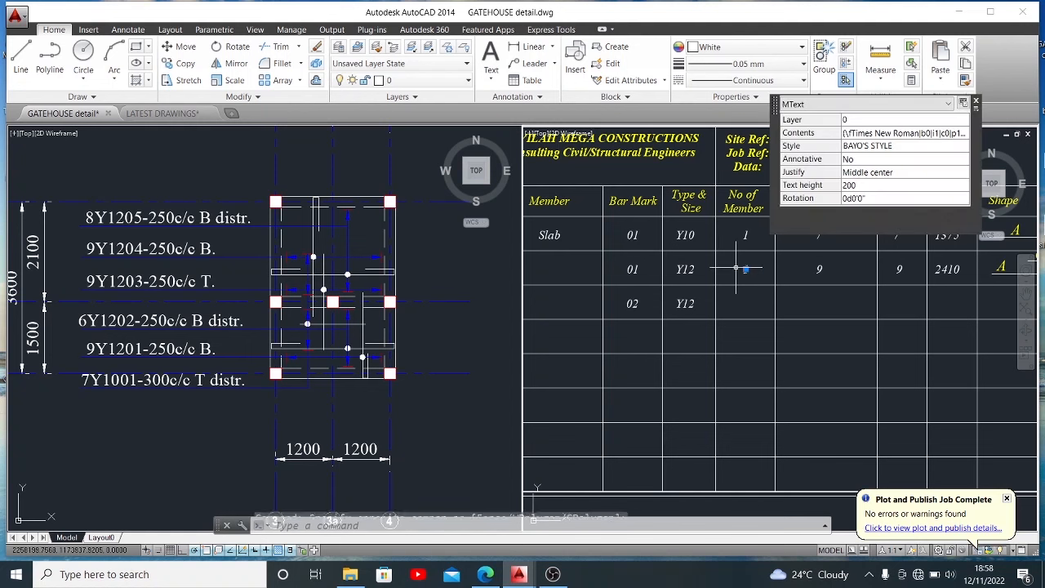
{"action": "type", "text": "c"}
{"action": "key", "text": "Return"}
{"action": "left_click", "coordinate": [745, 276]}
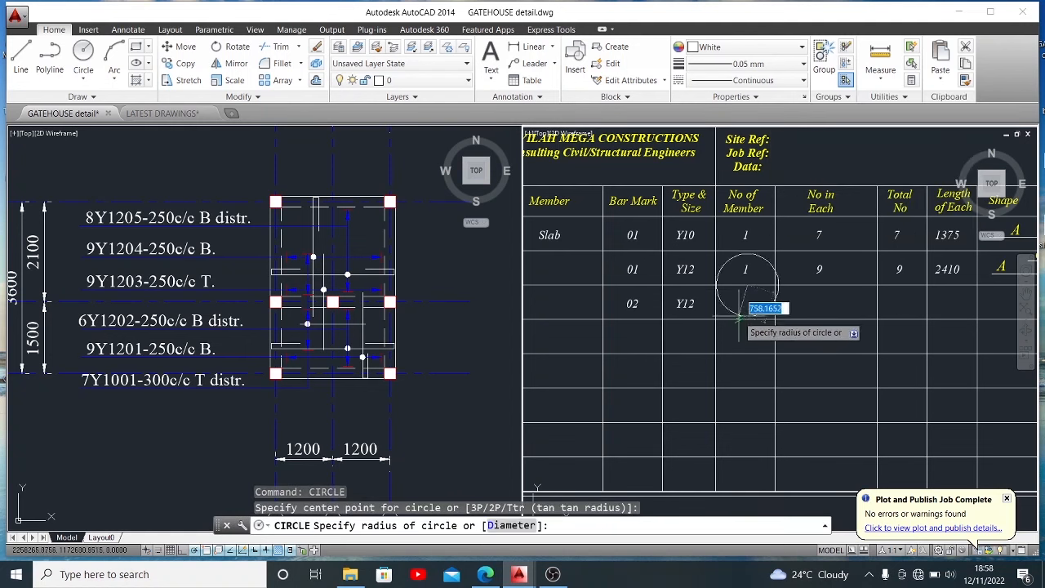
{"action": "key", "text": "Escape"}
- Copy the second row's No of Member value straight down into the third row
{"action": "left_click", "coordinate": [745, 278]}
{"action": "left_click", "coordinate": [740, 283]}
{"action": "type", "text": "co"}
{"action": "key", "text": "Return"}
{"action": "left_click", "coordinate": [741, 284]}
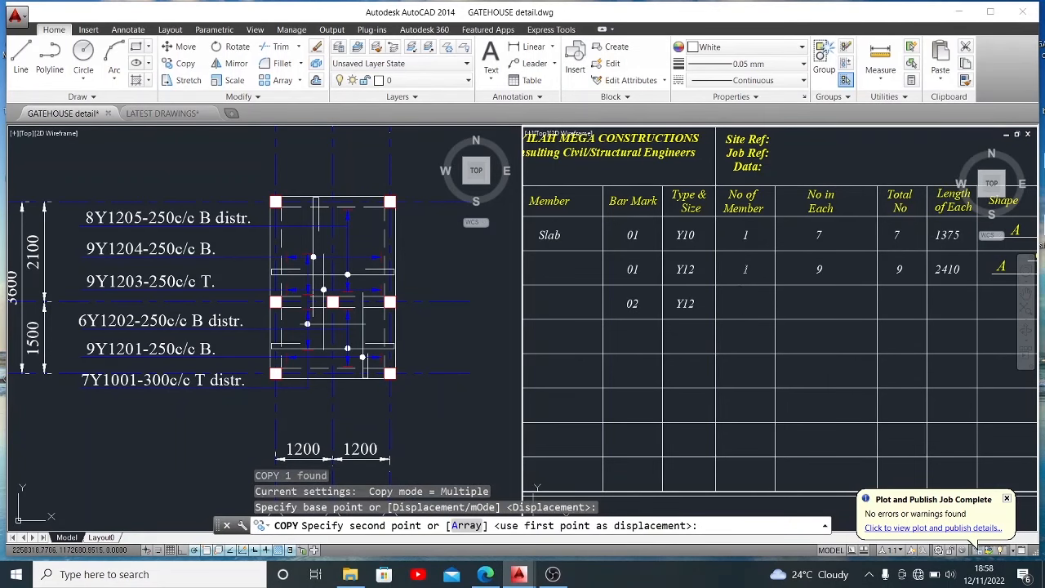
{"action": "left_click", "coordinate": [740, 319]}
{"action": "key", "text": "Escape"}
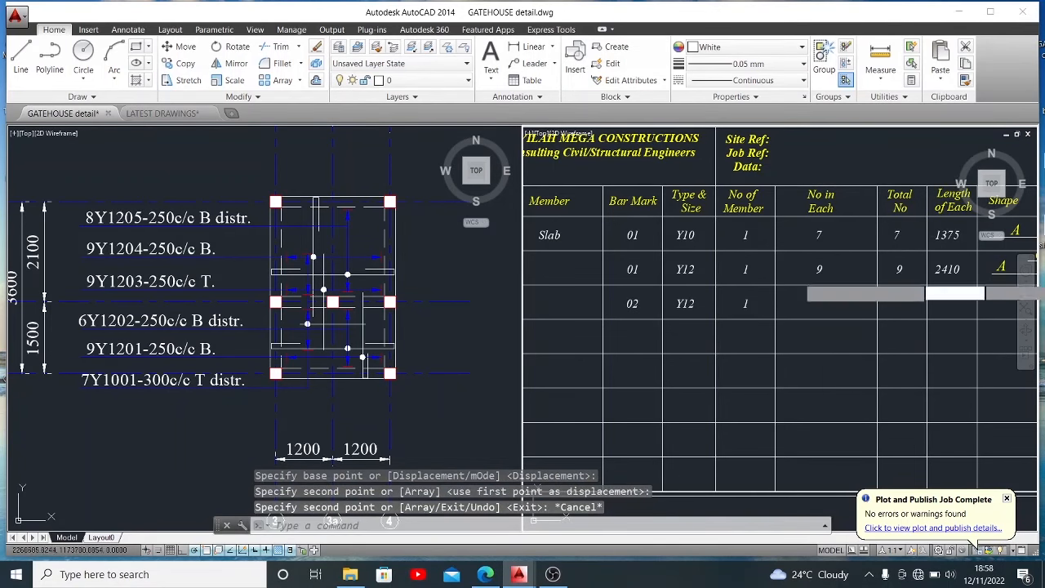
- Copy the second row's No in Each value straight down into the third row and change the copy to 6
{"action": "left_click", "coordinate": [841, 292]}
{"action": "left_click", "coordinate": [825, 272]}
{"action": "type", "text": "co"}
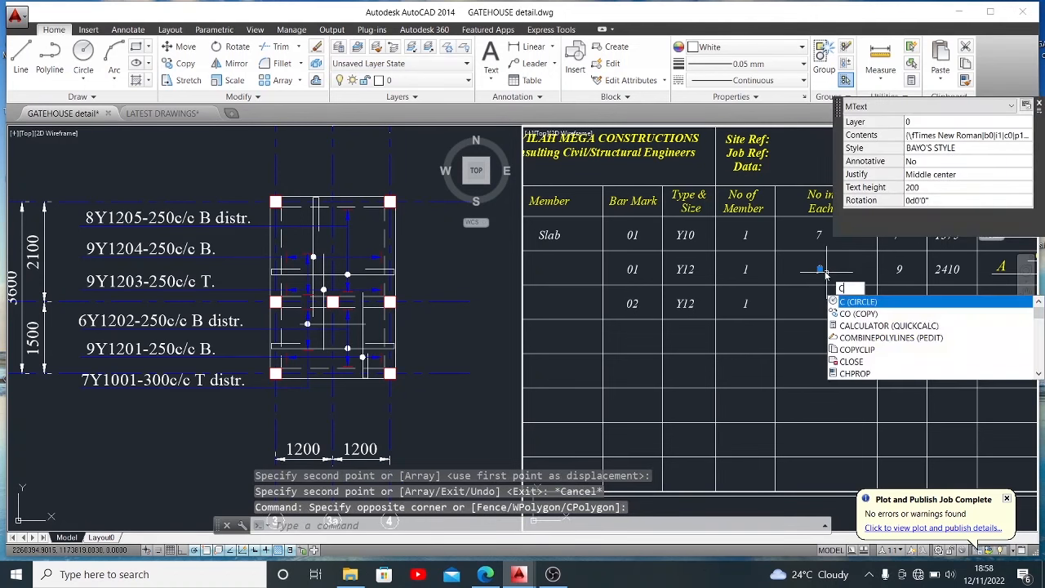
{"action": "key", "text": "Return"}
{"action": "left_click", "coordinate": [836, 285]}
{"action": "left_click", "coordinate": [836, 320]}
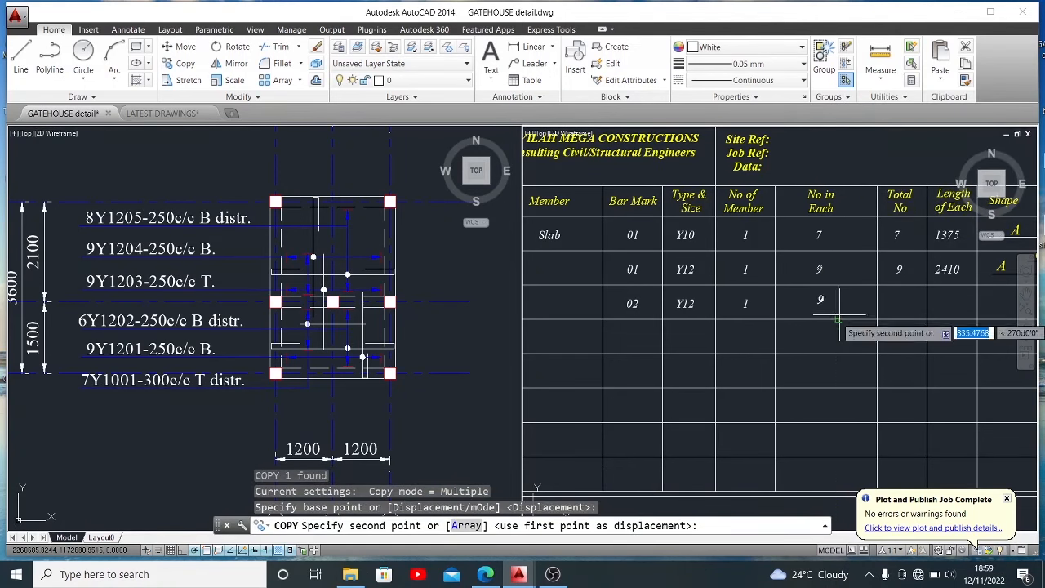
{"action": "key", "text": "Escape"}
{"action": "left_click", "coordinate": [819, 304]}
{"action": "double_click", "coordinate": [819, 303]}
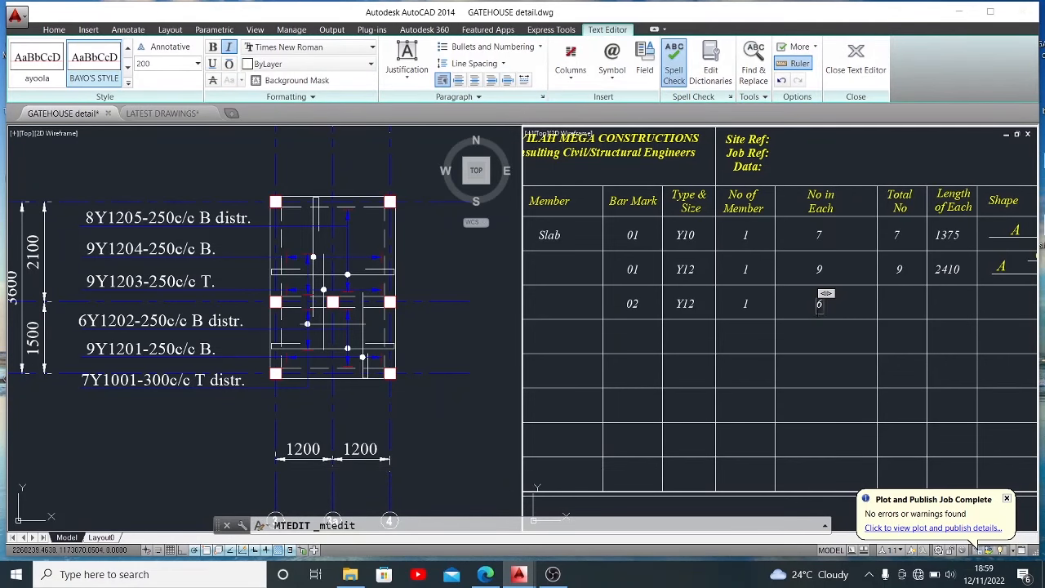
{"action": "left_click", "coordinate": [751, 304]}
- Copy the third row's No in Each value across into its Total No column
{"action": "scroll", "coordinate": [741, 303], "scroll_direction": "down", "scroll_amount": 2}
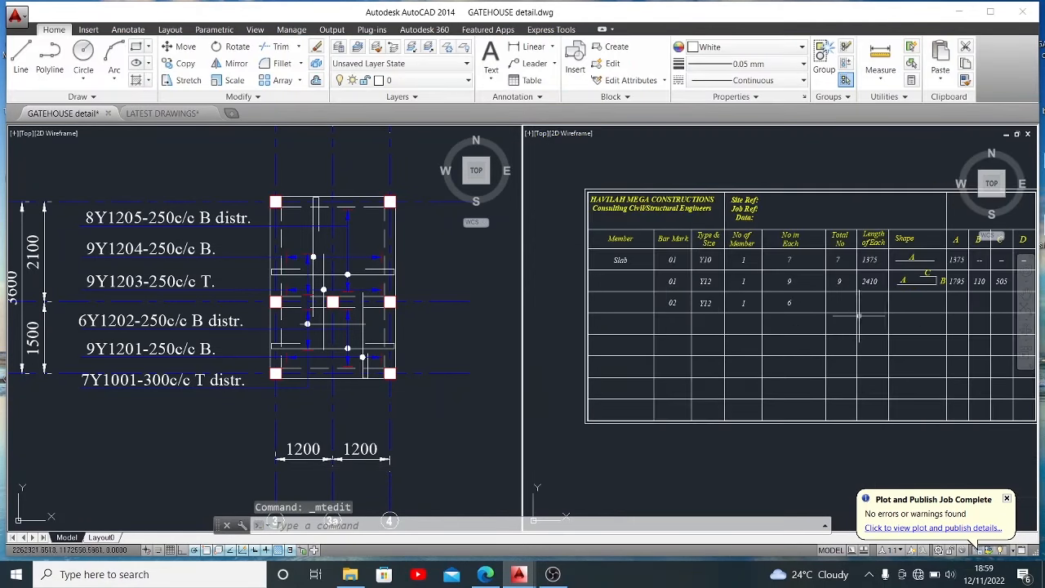
{"action": "scroll", "coordinate": [853, 305], "scroll_direction": "up", "scroll_amount": 2}
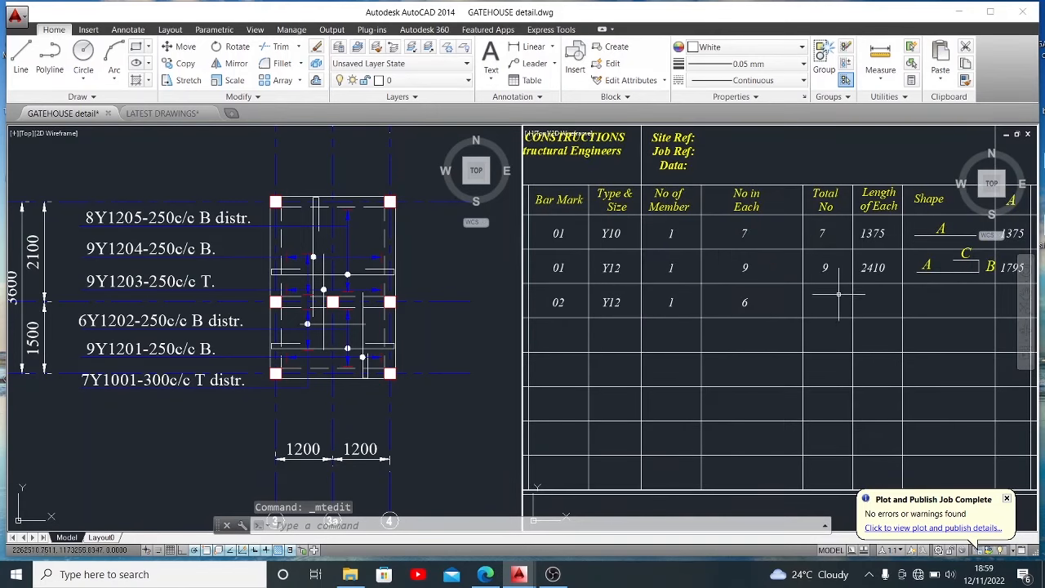
{"action": "left_click", "coordinate": [773, 309]}
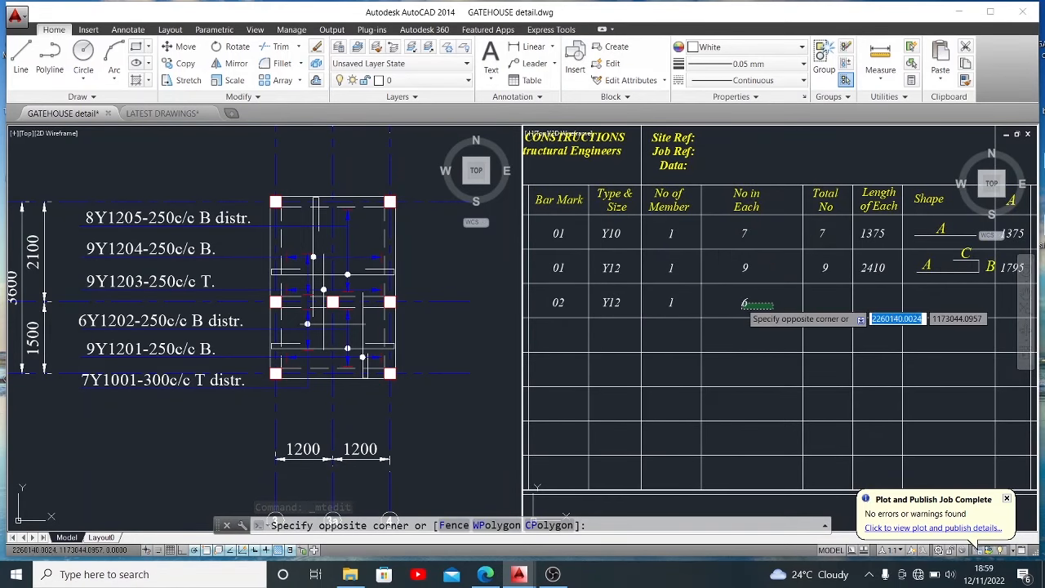
{"action": "left_click", "coordinate": [739, 303]}
{"action": "type", "text": "o"}
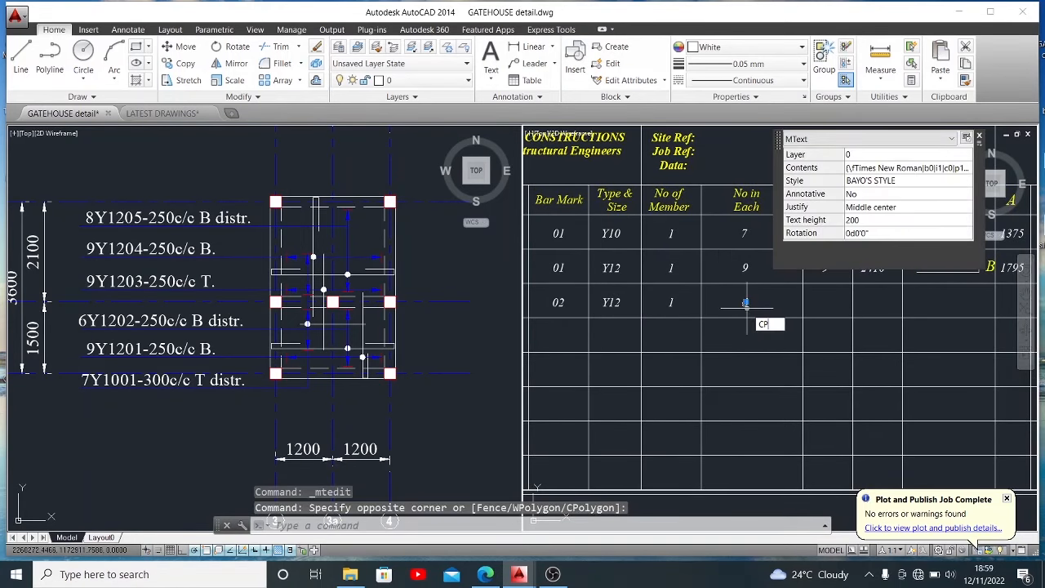
{"action": "key", "text": "Return"}
{"action": "left_click", "coordinate": [763, 303]}
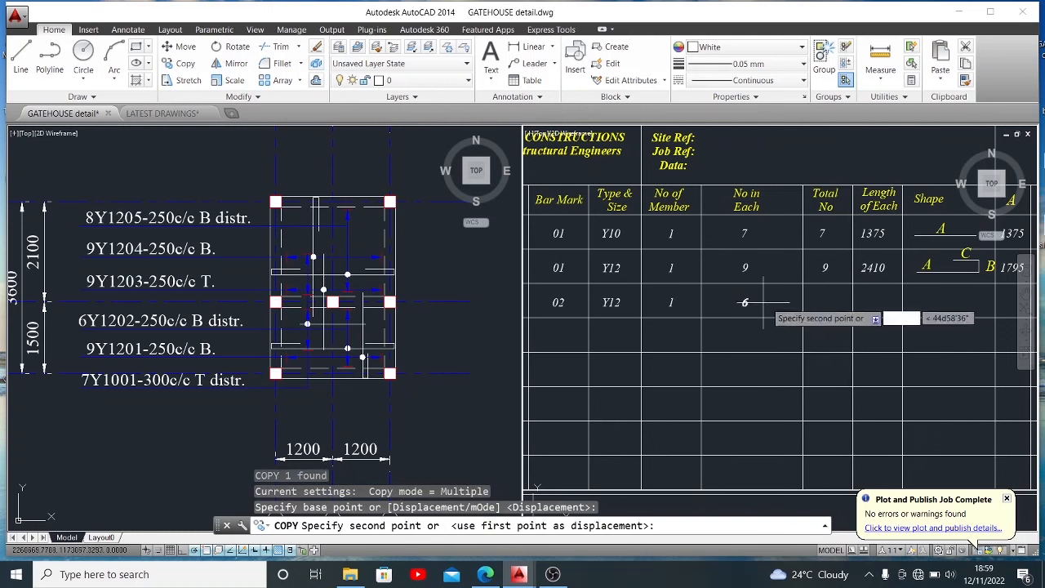
{"action": "left_click", "coordinate": [841, 303]}
{"action": "key", "text": "Escape"}
- Examine the 6Y1202-250c/c B distr. label, its leader line and the bar it points to in the reinforcement plan
{"action": "scroll", "coordinate": [658, 295], "scroll_direction": "down", "scroll_amount": 2}
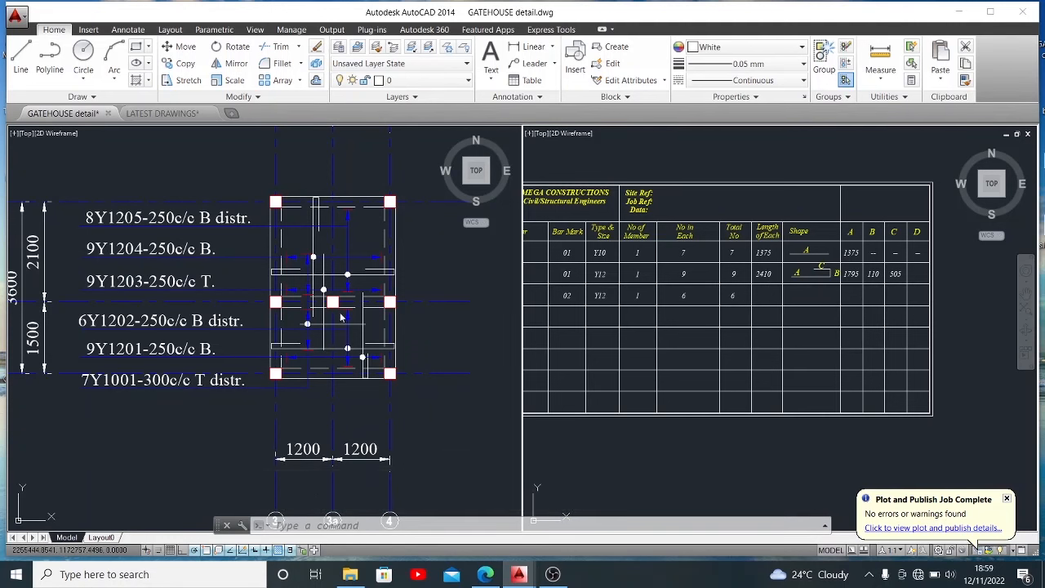
{"action": "left_click", "coordinate": [230, 349]}
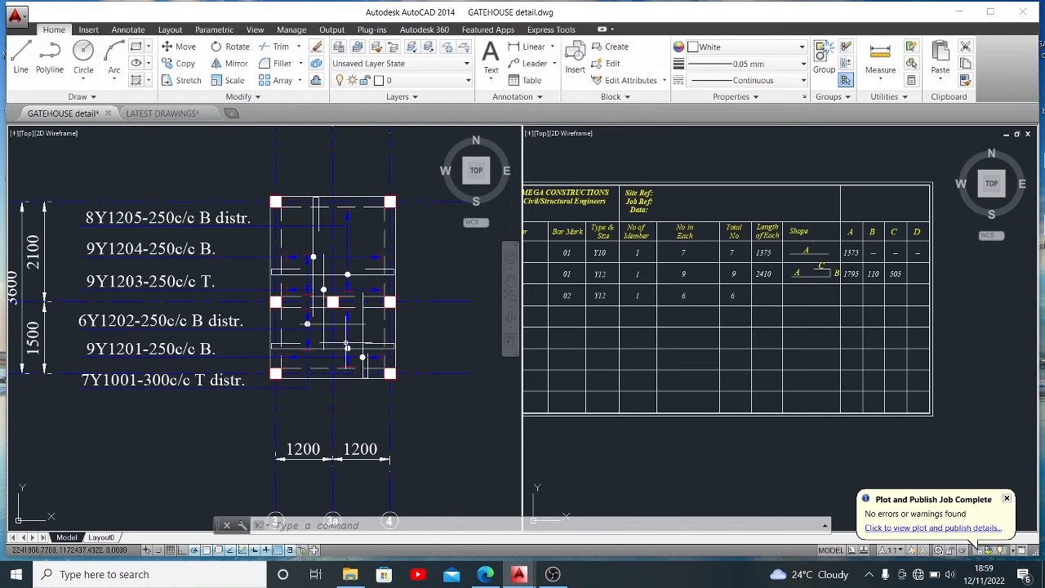
{"action": "scroll", "coordinate": [333, 335], "scroll_direction": "up", "scroll_amount": 2}
{"action": "left_click", "coordinate": [136, 318]}
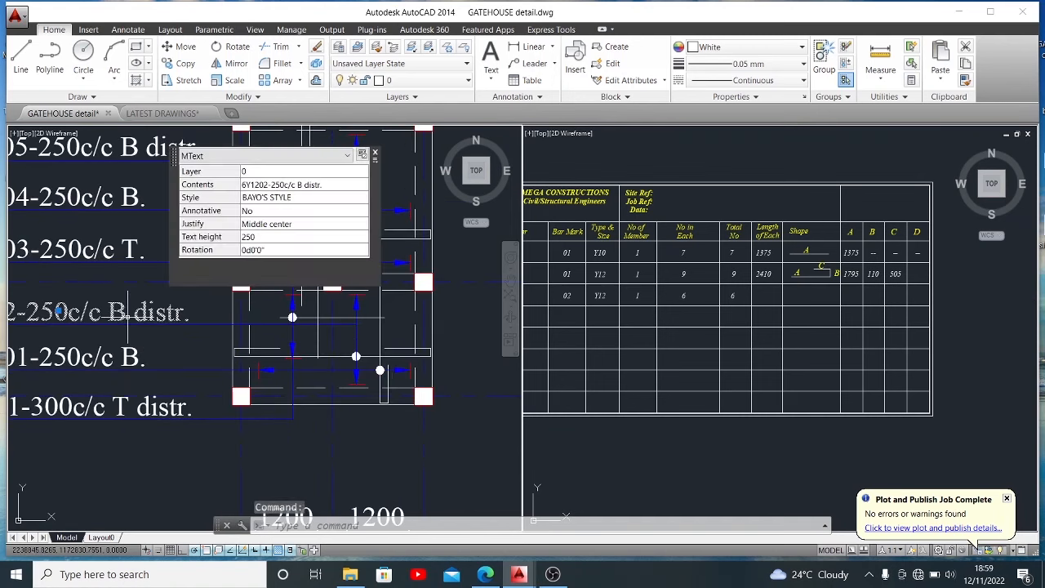
{"action": "key", "text": "Escape"}
{"action": "left_click", "coordinate": [139, 324]}
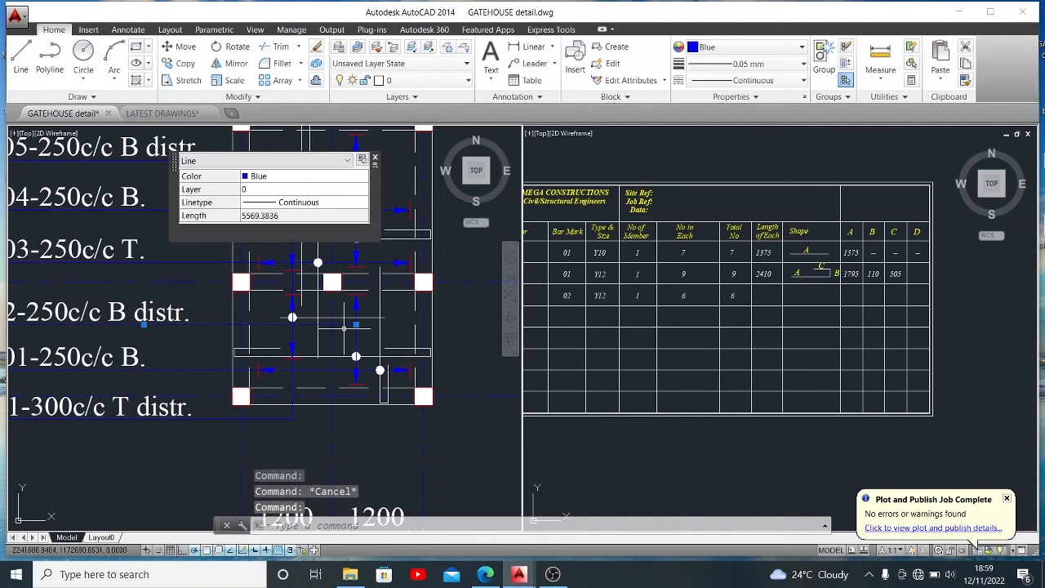
{"action": "key", "text": "Escape"}
{"action": "left_click", "coordinate": [346, 358]}
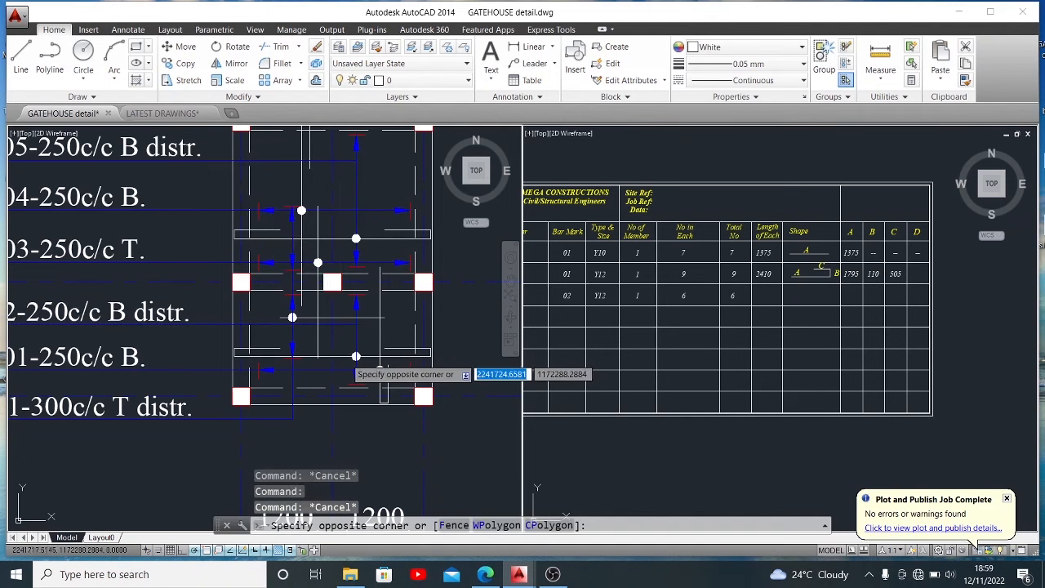
{"action": "left_click", "coordinate": [343, 354]}
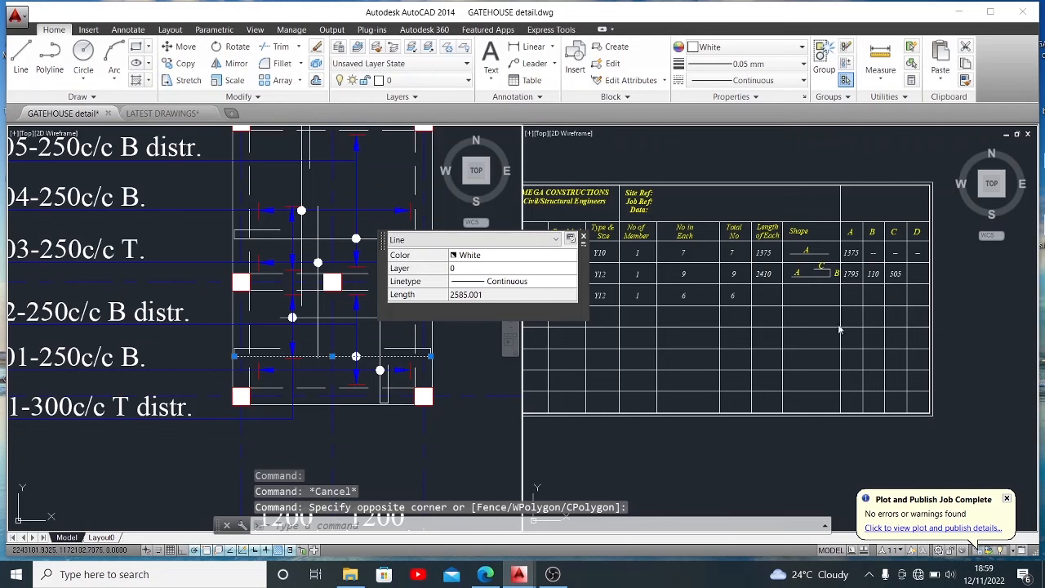
{"action": "key", "text": "Escape"}
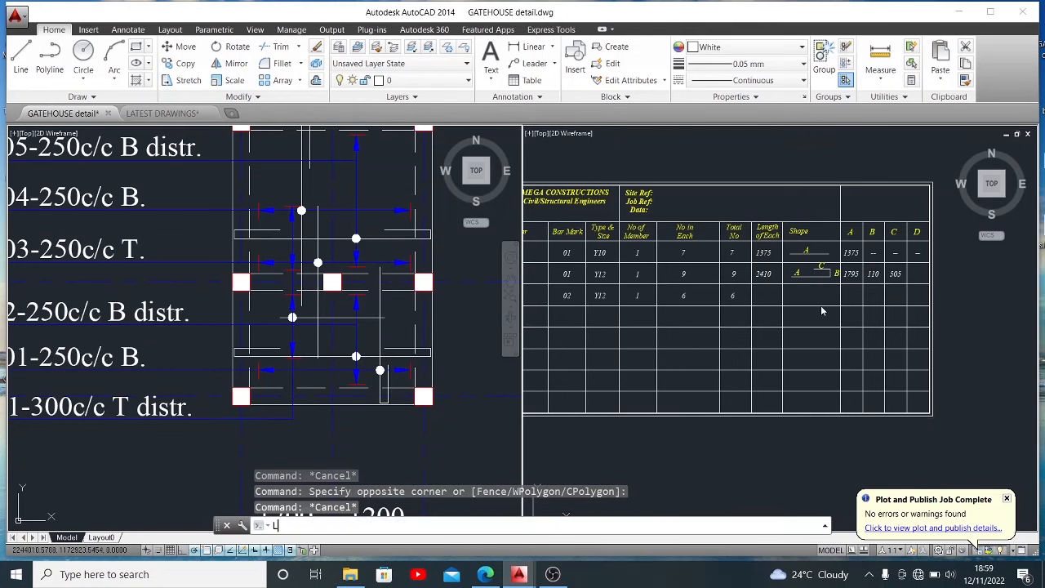
{"action": "type", "text": "ll"}
{"action": "key", "text": "Return"}
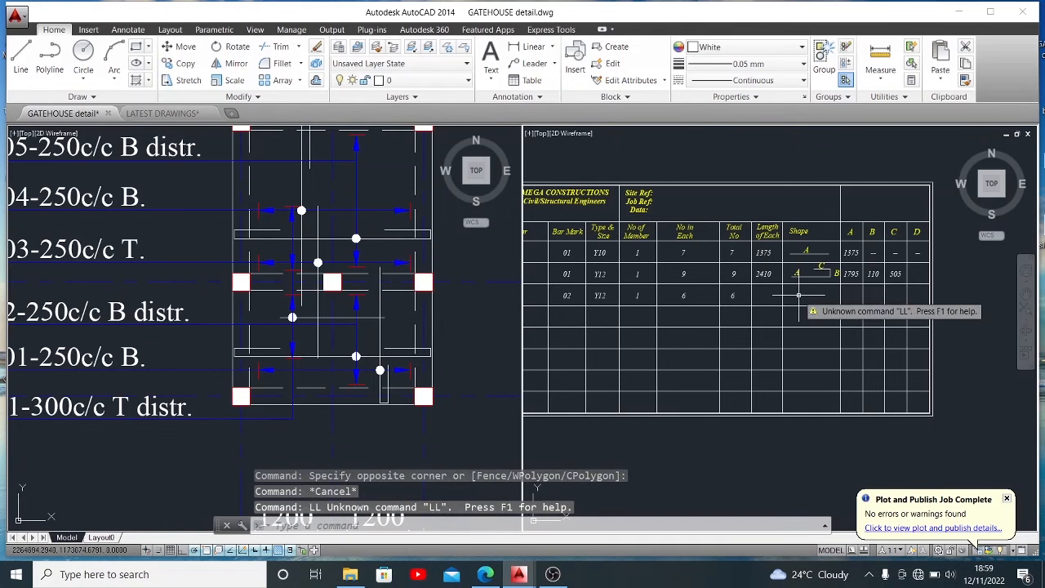
{"action": "left_click", "coordinate": [803, 294]}
- Draw the third row's bar shape with the Line tool as a long base, two short upright legs and inward-turned ends
{"action": "scroll", "coordinate": [798, 295], "scroll_direction": "up", "scroll_amount": 5}
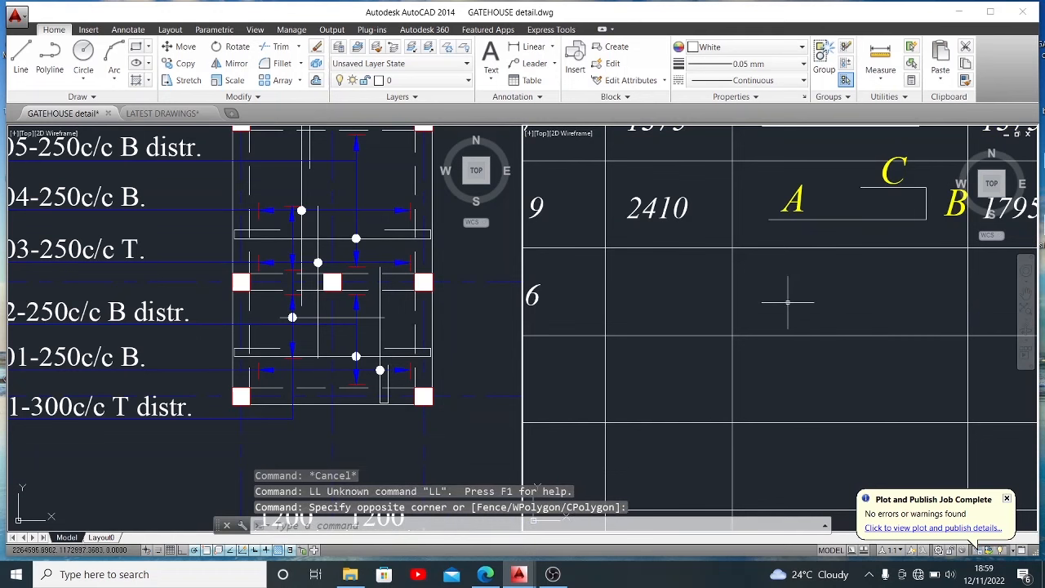
{"action": "type", "text": "l"}
{"action": "key", "text": "Return"}
{"action": "left_click", "coordinate": [799, 286]}
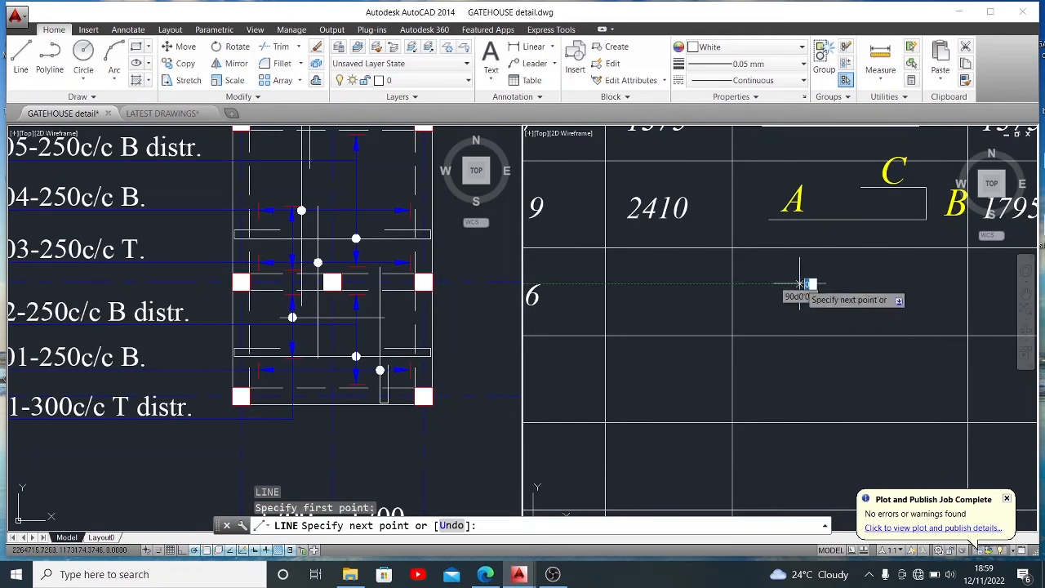
{"action": "left_click", "coordinate": [746, 286]}
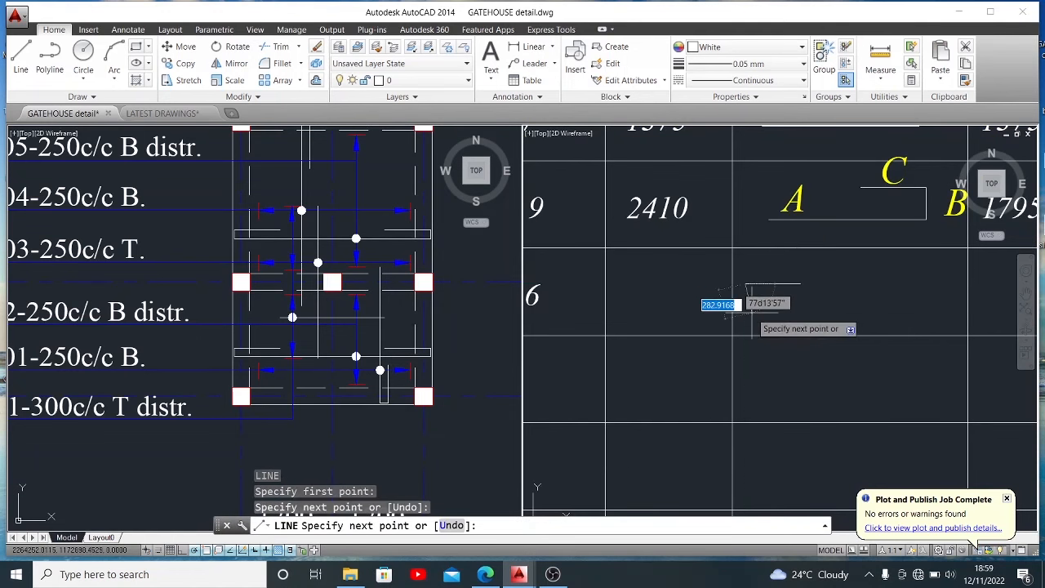
{"action": "left_click", "coordinate": [745, 311]}
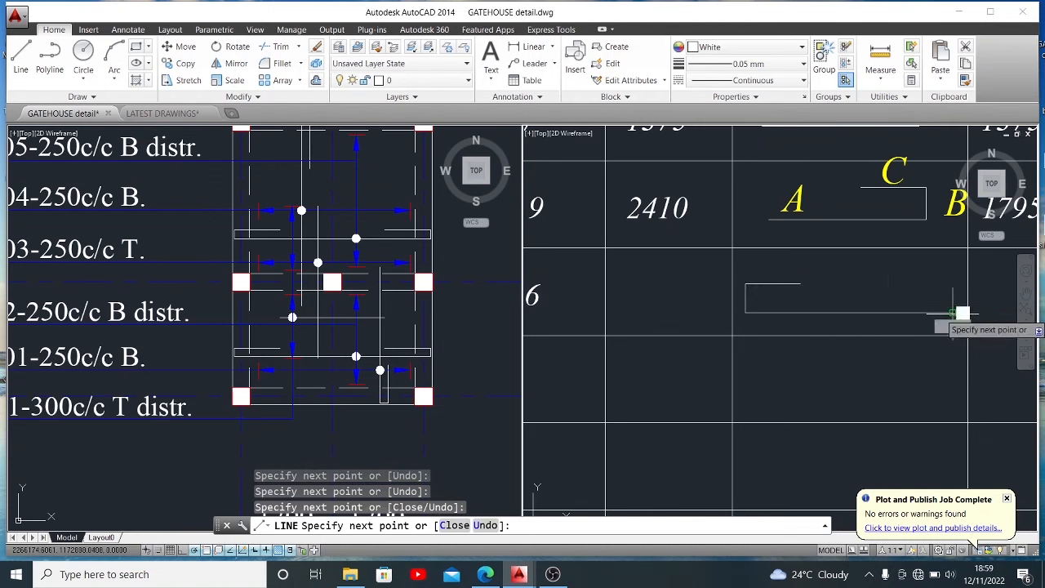
{"action": "left_click", "coordinate": [829, 312]}
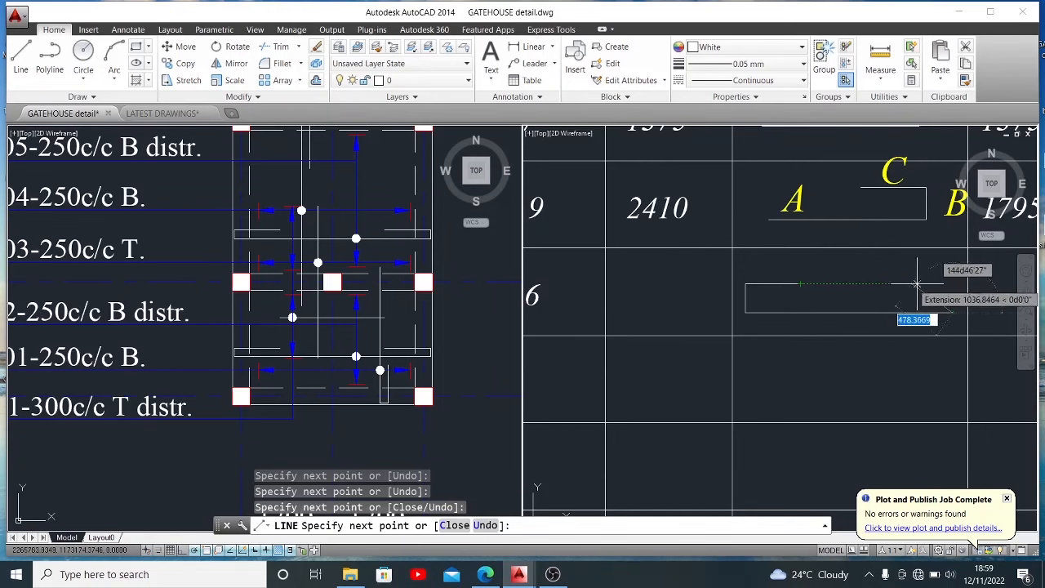
{"action": "left_click", "coordinate": [952, 311]}
{"action": "left_click", "coordinate": [952, 283]}
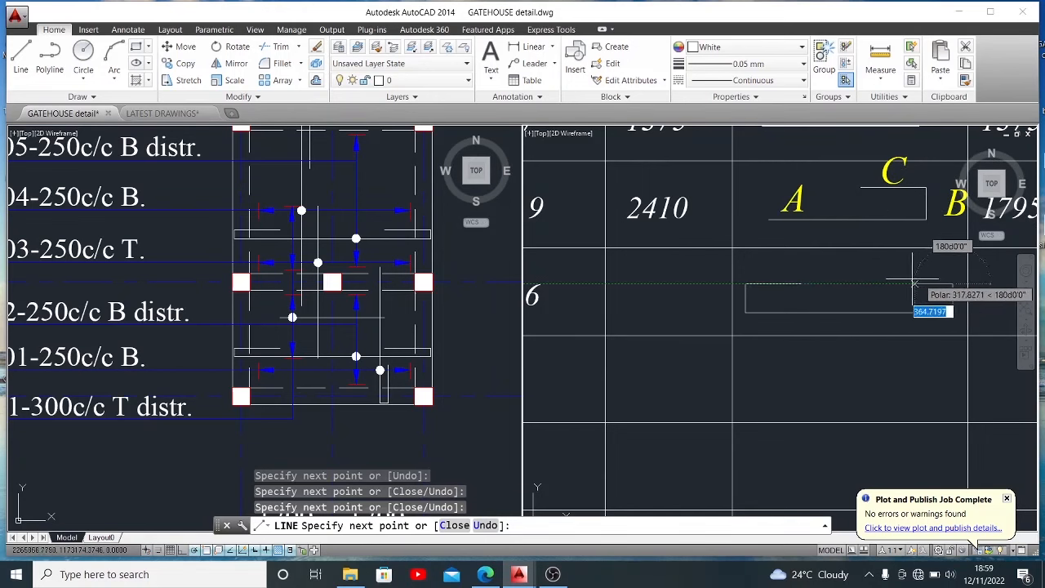
{"action": "key", "text": "Escape"}
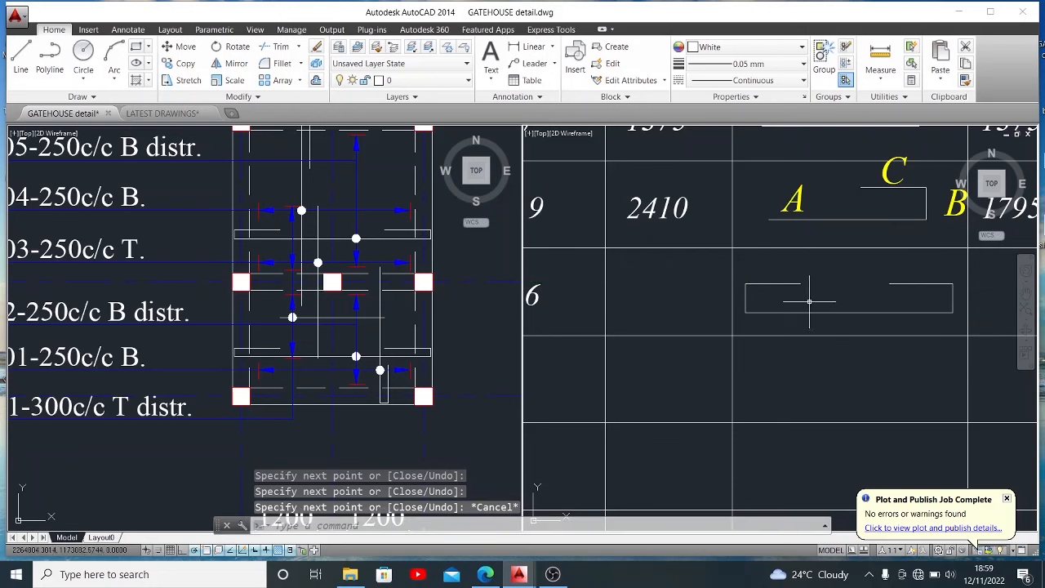
{"action": "scroll", "coordinate": [811, 301], "scroll_direction": "down", "scroll_amount": 4}
{"action": "left_click", "coordinate": [803, 260]}
{"action": "key", "text": "space"}
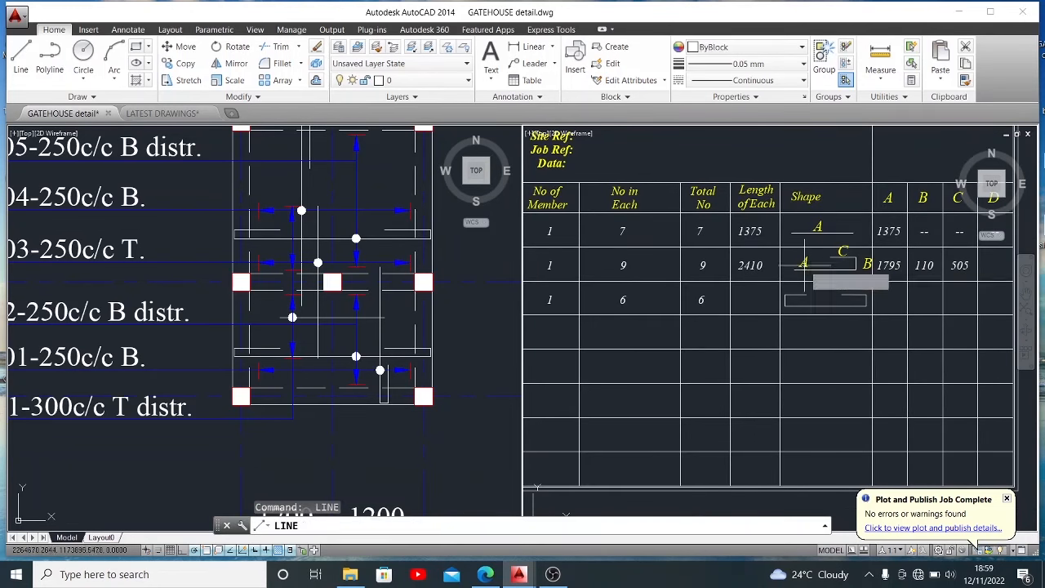
{"action": "key", "text": "Escape"}
- Copy the second row's A label to the third row shape's outer leg and below its base, changing the base copy to B
{"action": "left_click", "coordinate": [807, 266]}
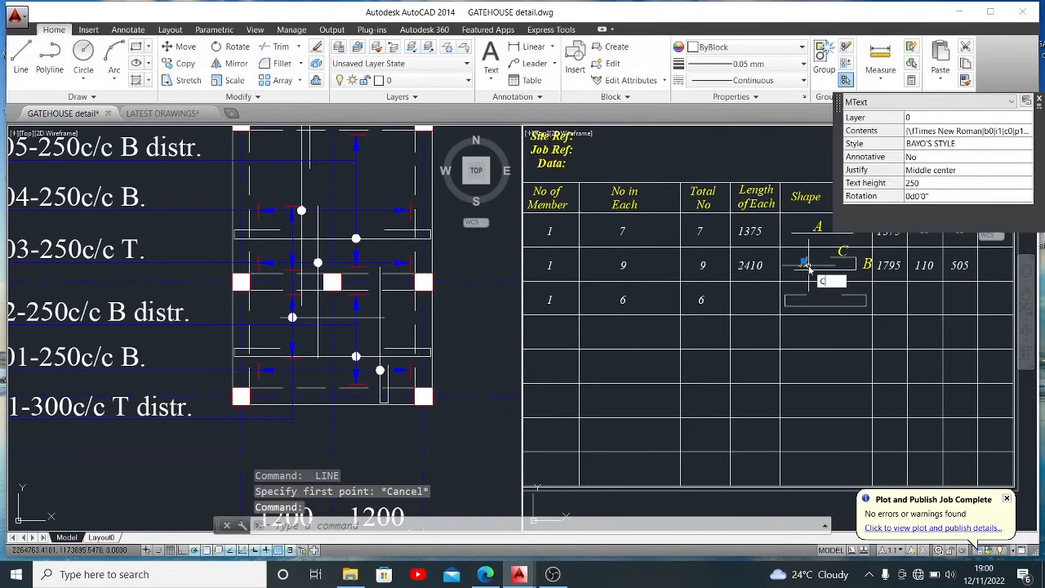
{"action": "key", "text": "space"}
{"action": "left_click", "coordinate": [807, 269]}
{"action": "scroll", "coordinate": [792, 300], "scroll_direction": "up", "scroll_amount": 2}
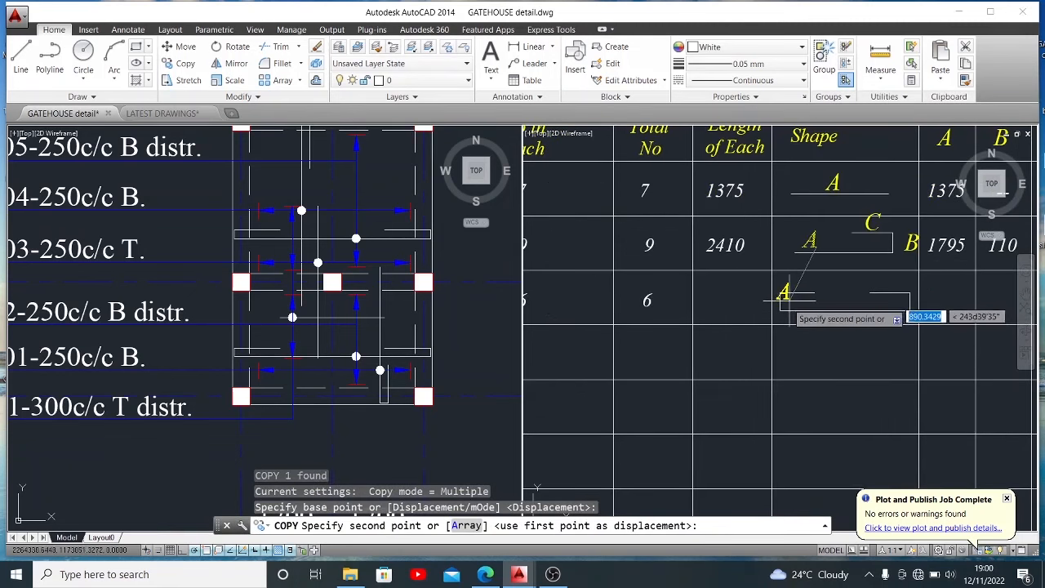
{"action": "left_click", "coordinate": [782, 311]}
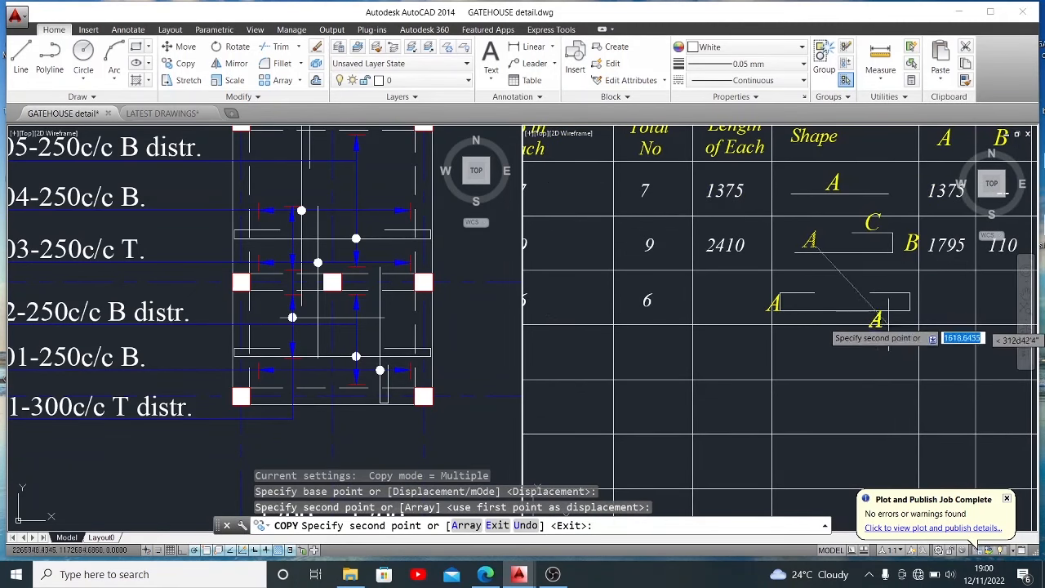
{"action": "left_click", "coordinate": [846, 318]}
{"action": "key", "text": "Escape"}
{"action": "double_click", "coordinate": [845, 318]}
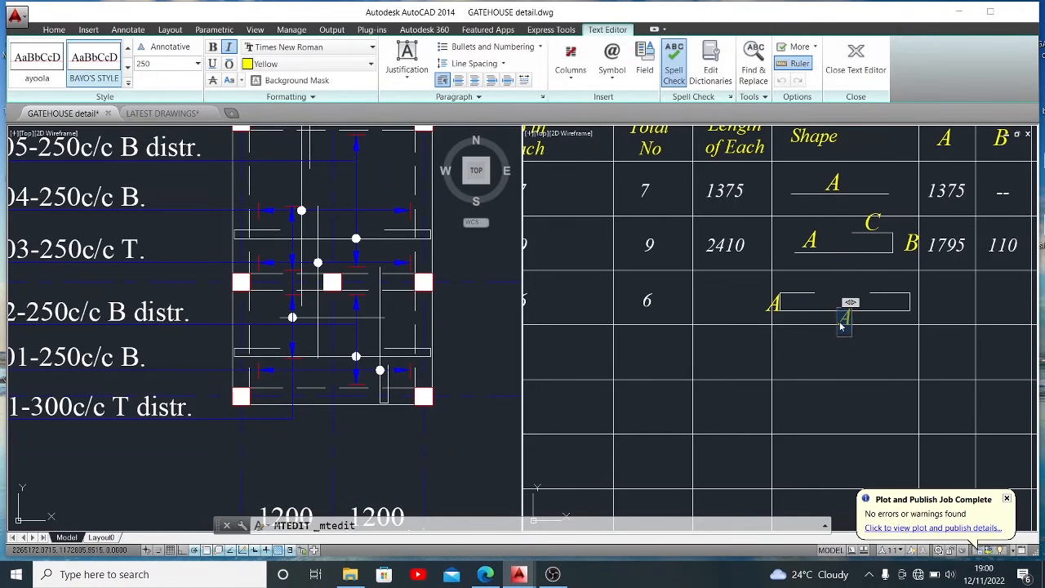
{"action": "left_click", "coordinate": [857, 322]}
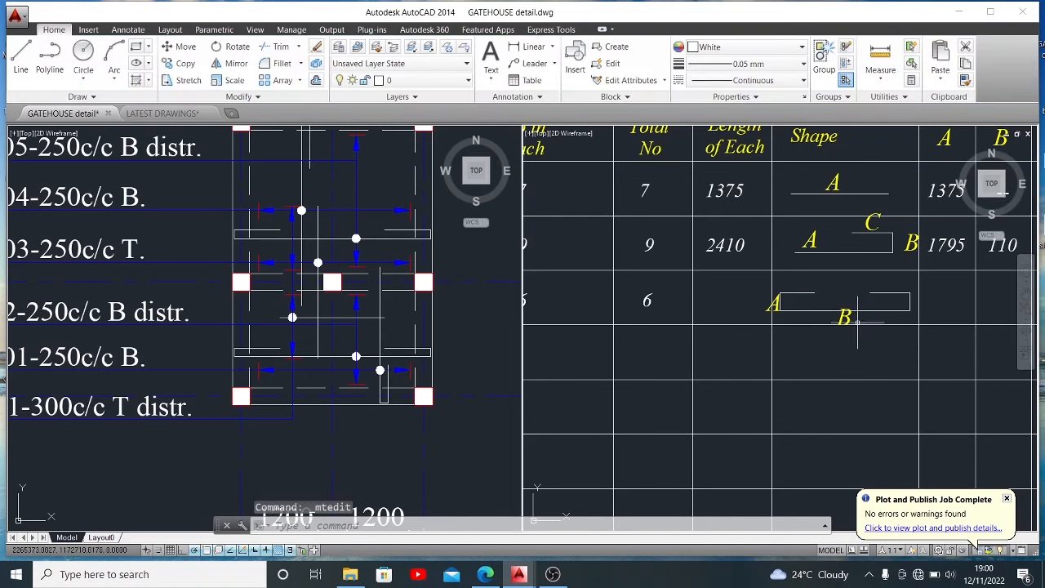
- Copy the third row shape's B label above its opposite inward-turned end and change the copy to C
{"action": "left_click", "coordinate": [851, 323]}
{"action": "left_click", "coordinate": [842, 320]}
{"action": "type", "text": "CO"}
{"action": "key", "text": "Return"}
{"action": "left_click", "coordinate": [843, 321]}
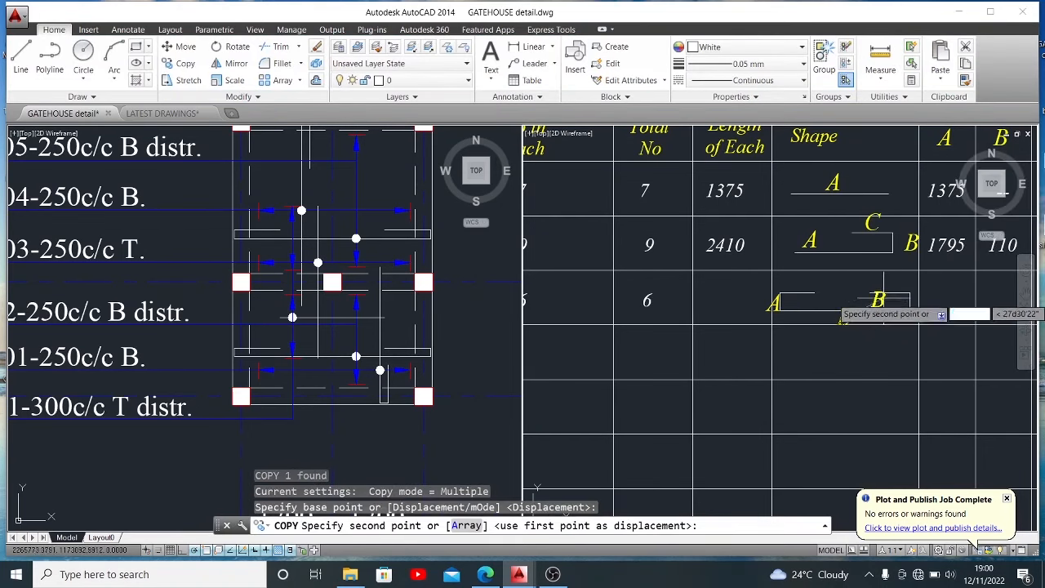
{"action": "left_click", "coordinate": [888, 287]}
{"action": "key", "text": "Escape"}
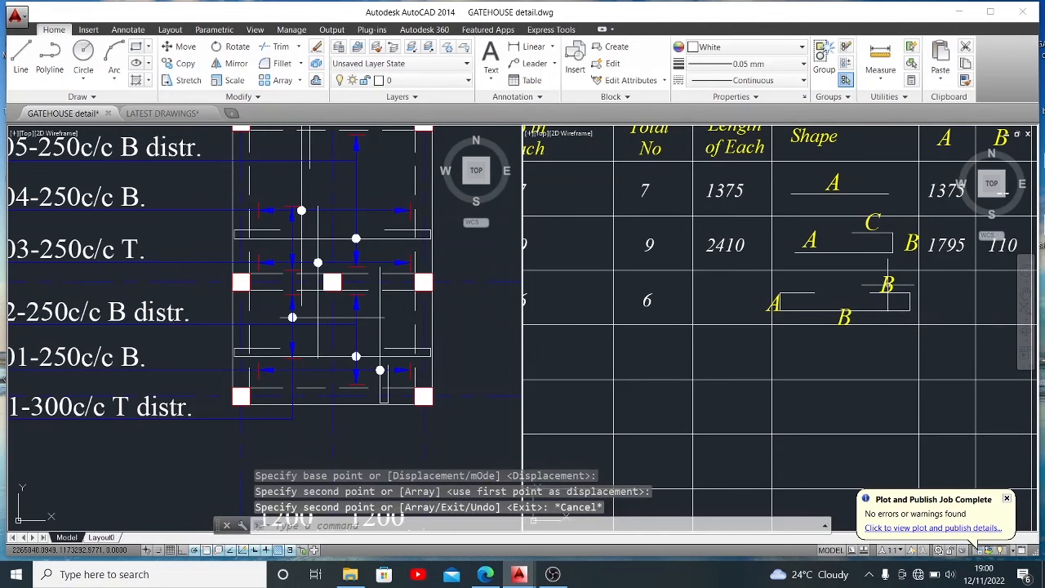
{"action": "left_click", "coordinate": [889, 286]}
{"action": "double_click", "coordinate": [888, 285]}
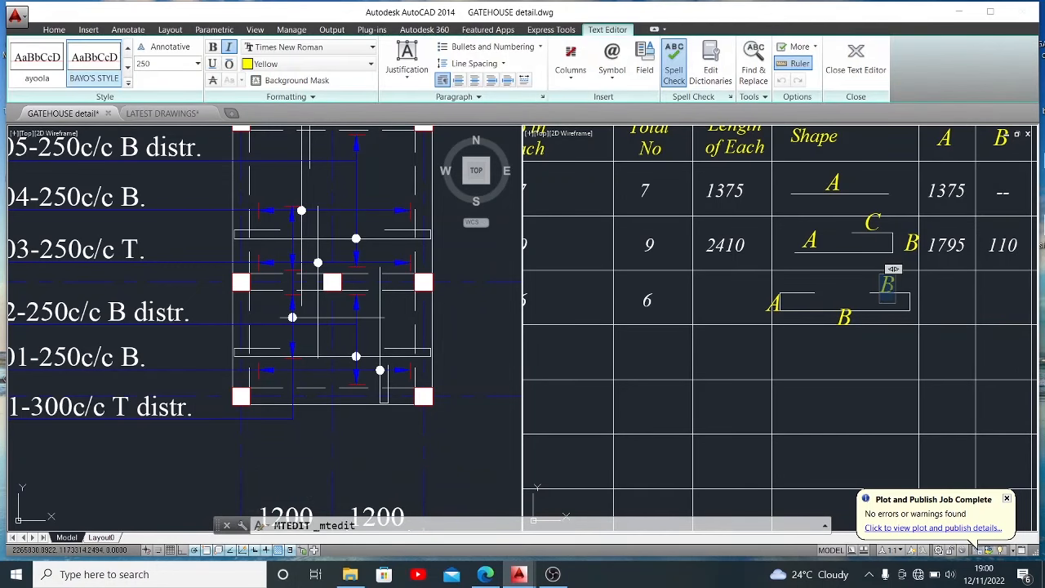
{"action": "type", "text": "C"}
{"action": "key", "text": "Escape"}
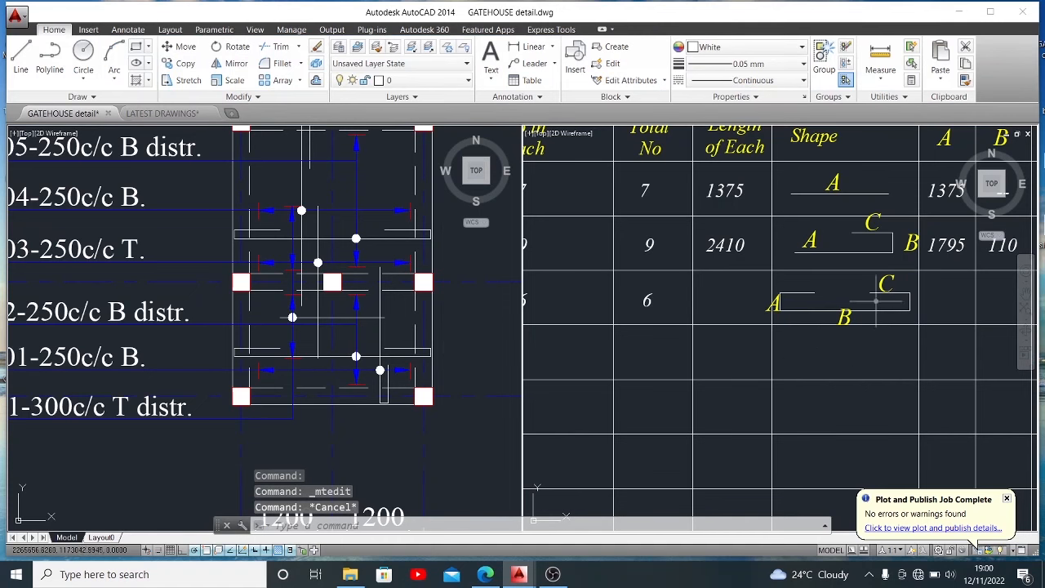
- Examine the inward-turned ends and upright legs of the third row's bar shape against their A, B and C labels
{"action": "left_click", "coordinate": [806, 301]}
{"action": "left_click", "coordinate": [802, 290]}
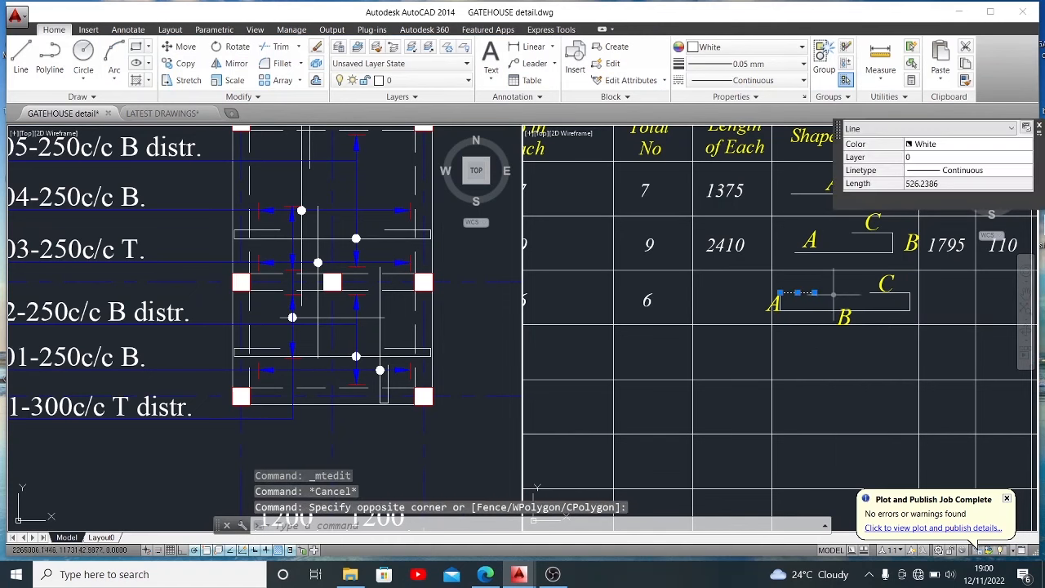
{"action": "left_click", "coordinate": [878, 298]}
{"action": "left_click", "coordinate": [870, 290]}
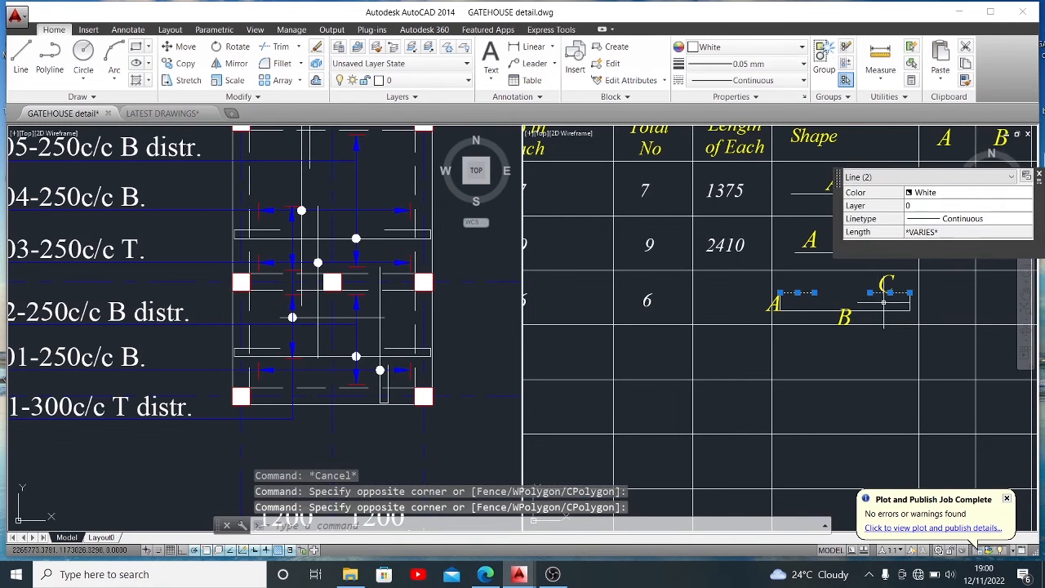
{"action": "left_click", "coordinate": [786, 304]}
{"action": "left_click", "coordinate": [781, 303]}
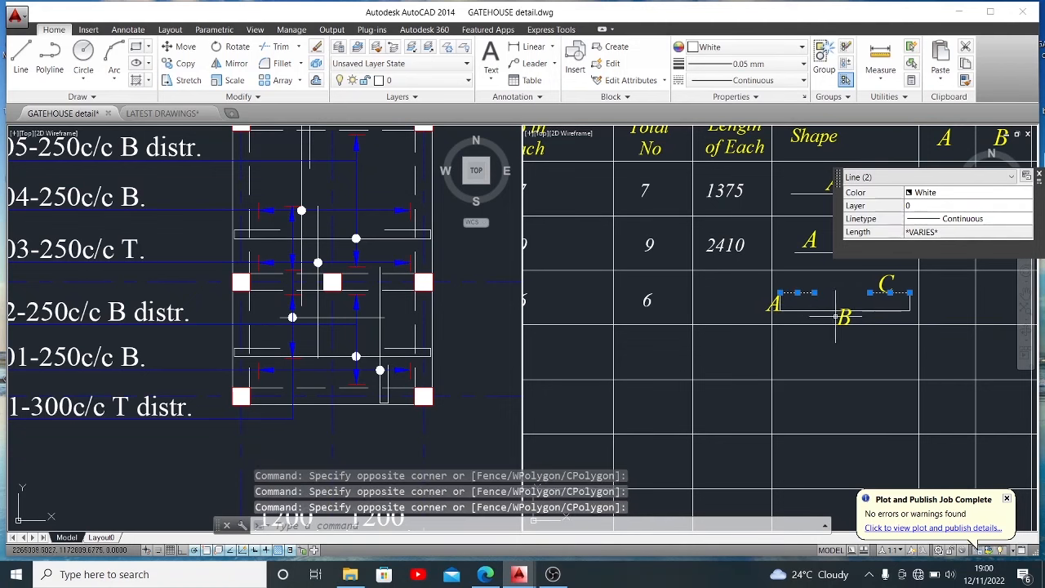
{"action": "left_click", "coordinate": [911, 303]}
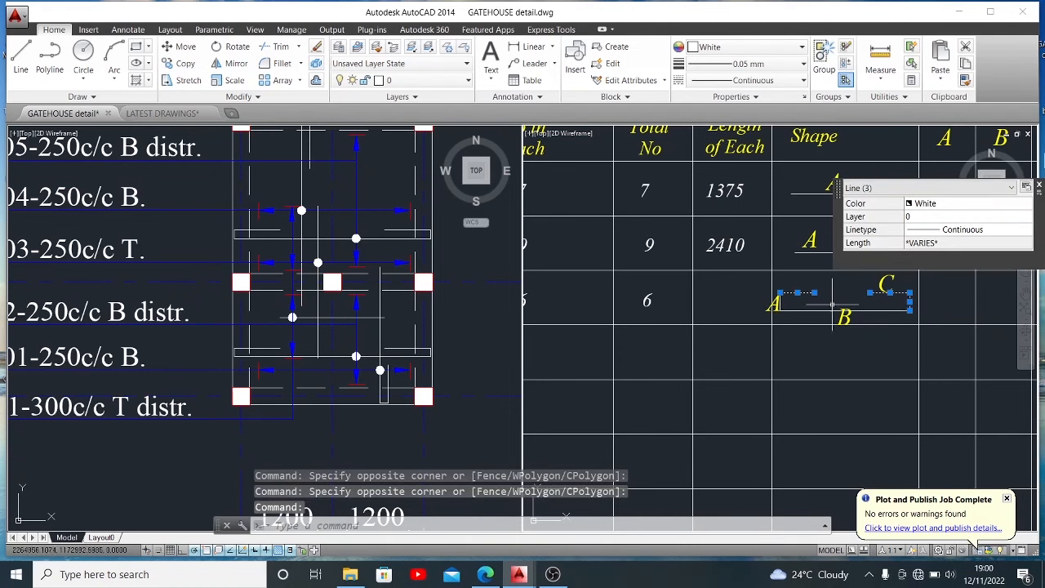
{"action": "key", "text": "Escape"}
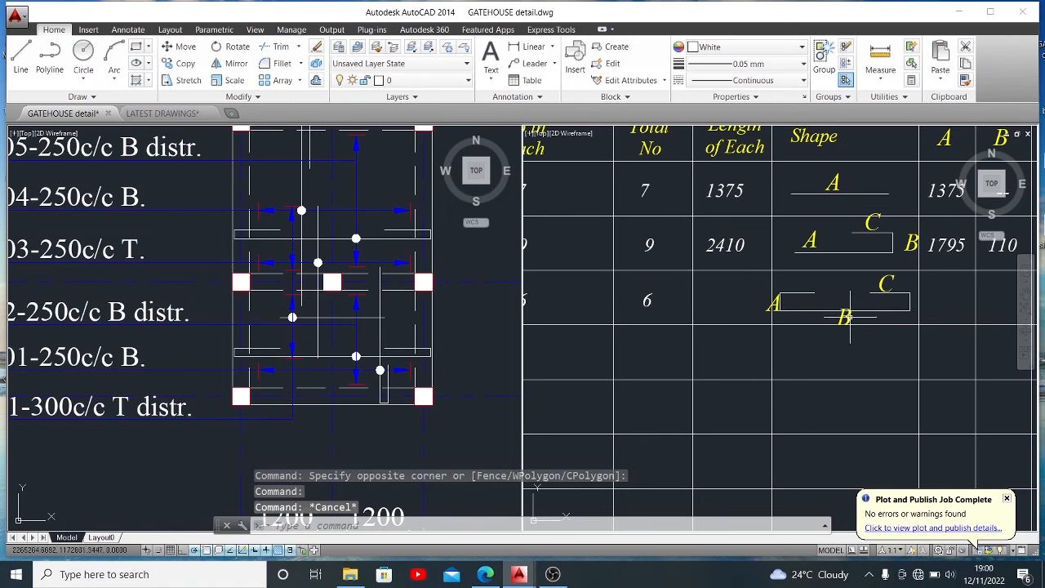
{"action": "scroll", "coordinate": [780, 325], "scroll_direction": "down", "scroll_amount": 2}
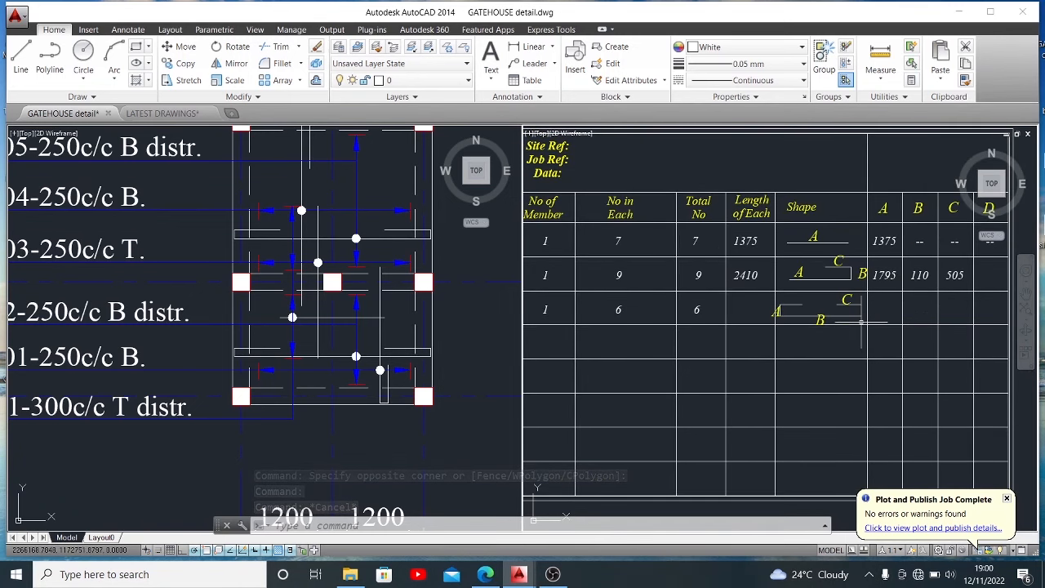
{"action": "scroll", "coordinate": [857, 304], "scroll_direction": "up", "scroll_amount": 2}
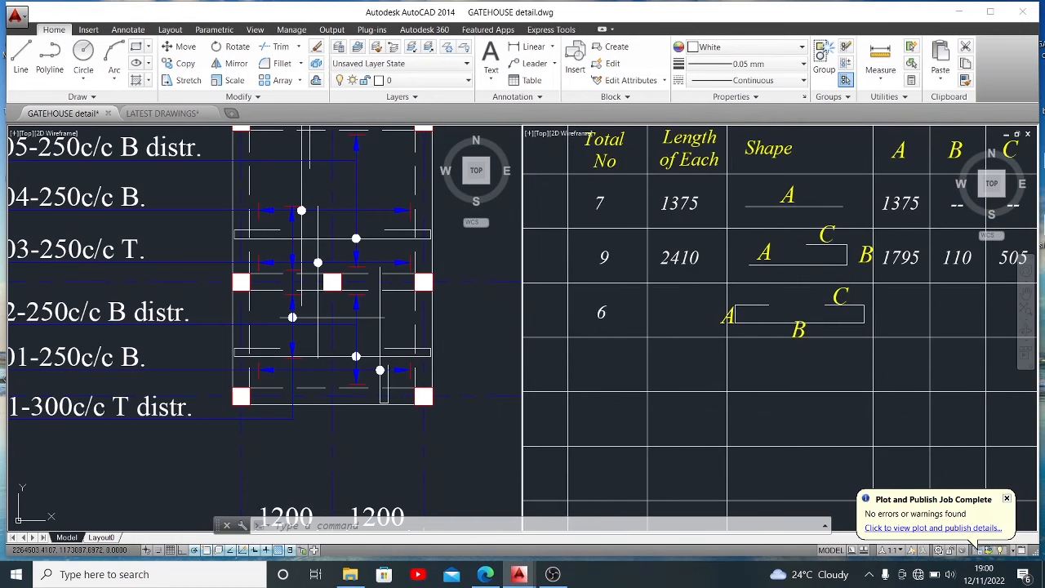
{"action": "scroll", "coordinate": [865, 312], "scroll_direction": "down", "scroll_amount": 2}
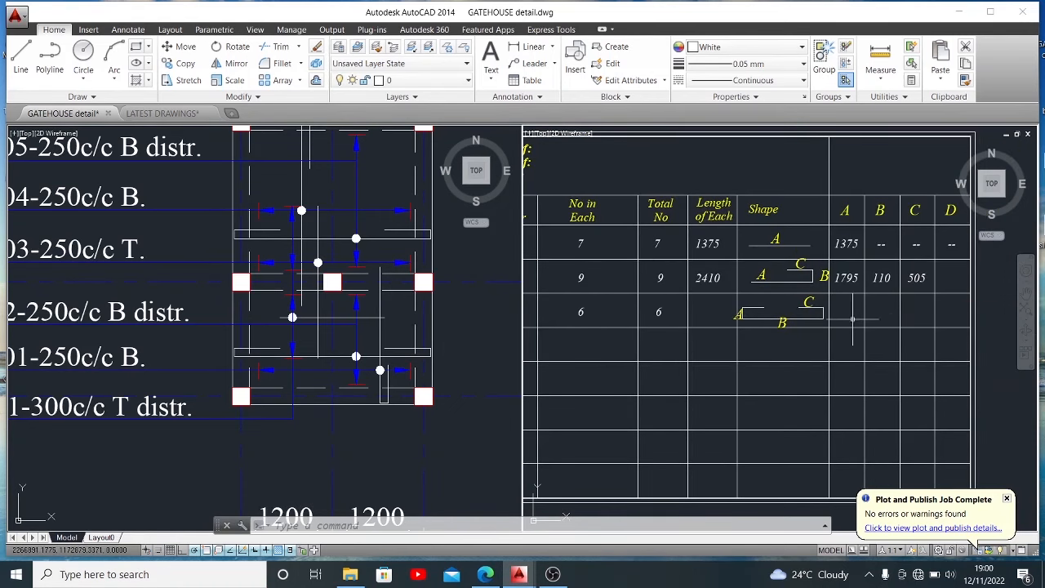
- Copy the second row's A value straight down into the third row's A column
{"action": "left_click", "coordinate": [849, 277]}
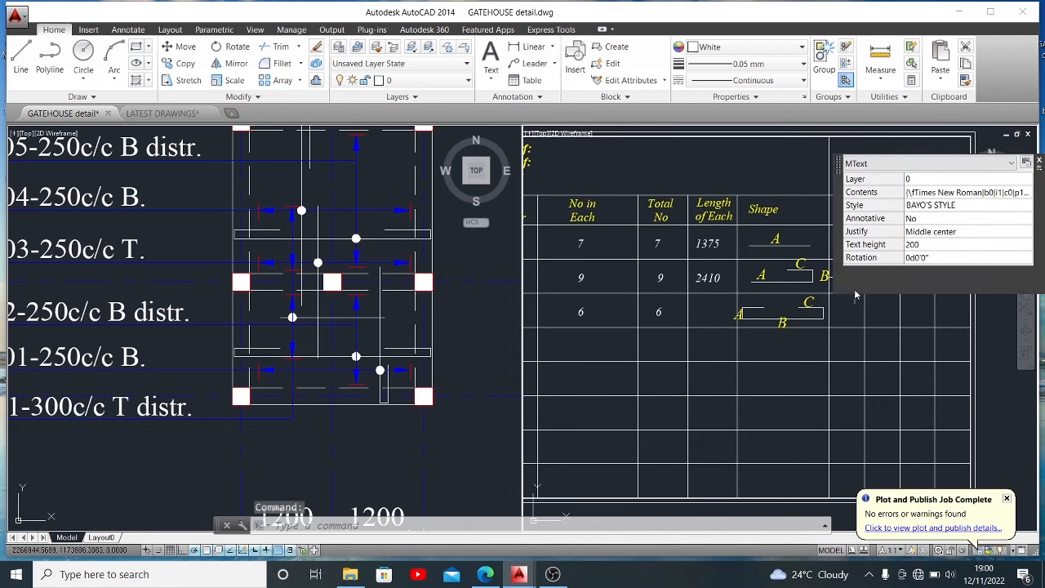
{"action": "type", "text": "co"}
{"action": "key", "text": "Return"}
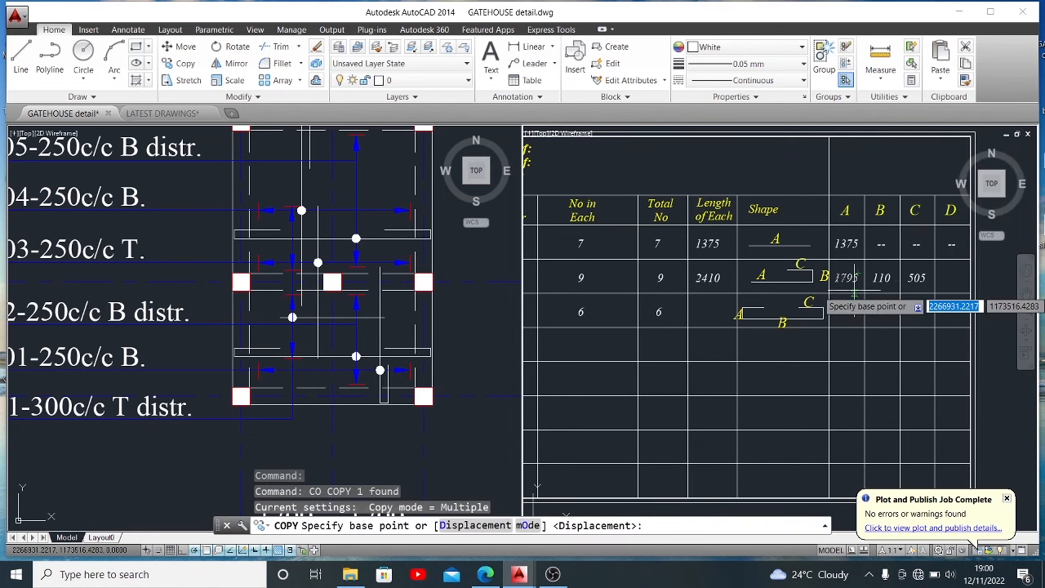
{"action": "left_click", "coordinate": [853, 291]}
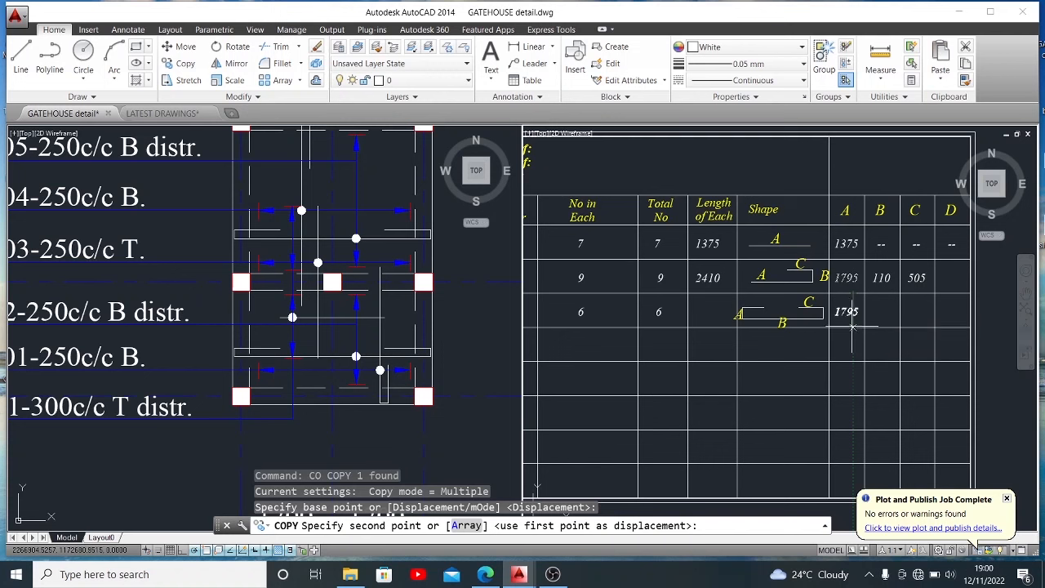
{"action": "left_click", "coordinate": [853, 325]}
{"action": "key", "text": "Escape"}
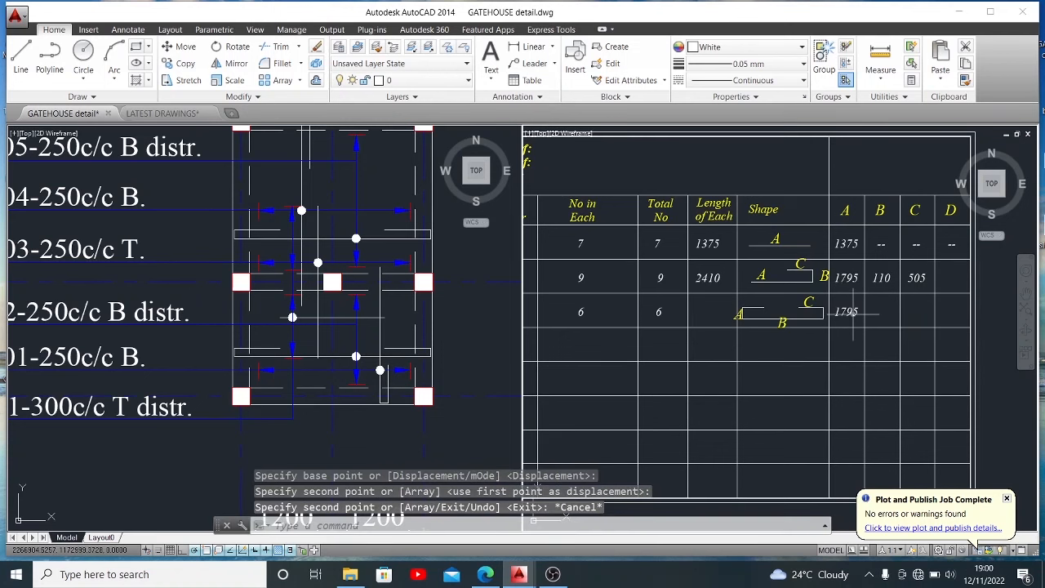
- Measure the upright end leg of the mark 02 bar in the reinforcement plan with a linear dimension, without placing it
{"action": "left_click", "coordinate": [354, 383]}
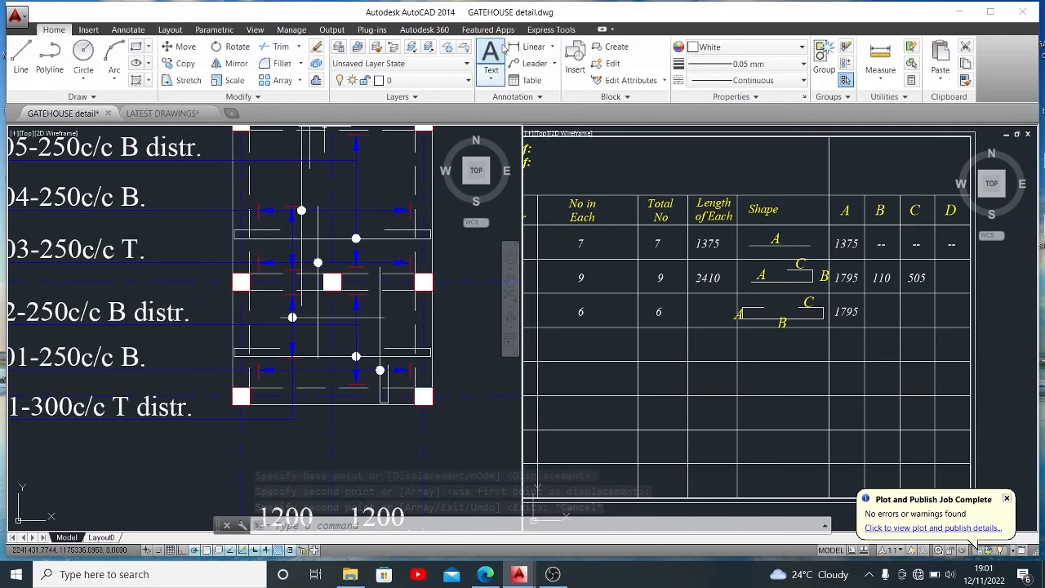
{"action": "left_click", "coordinate": [534, 47]}
{"action": "scroll", "coordinate": [433, 357], "scroll_direction": "up", "scroll_amount": 3}
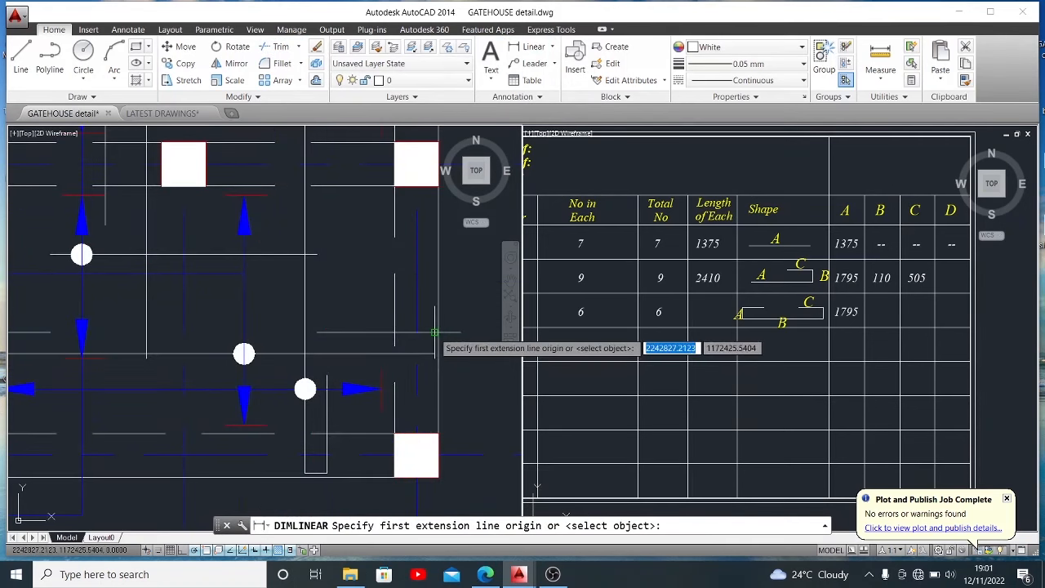
{"action": "left_click", "coordinate": [434, 355]}
{"action": "key", "text": "Escape"}
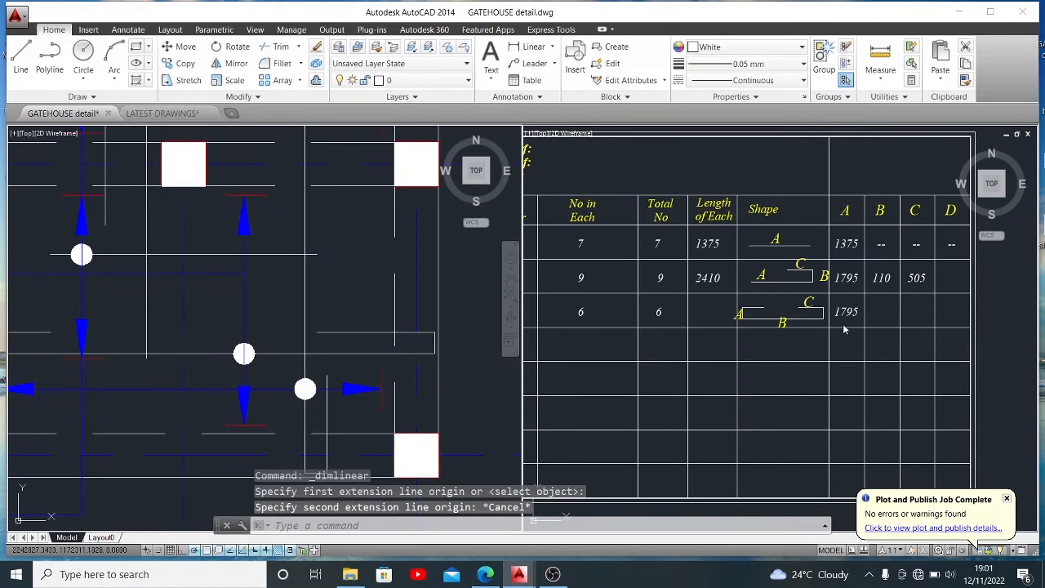
- Set the third row's A value to 110
{"action": "left_click", "coordinate": [846, 315]}
{"action": "double_click", "coordinate": [845, 314]}
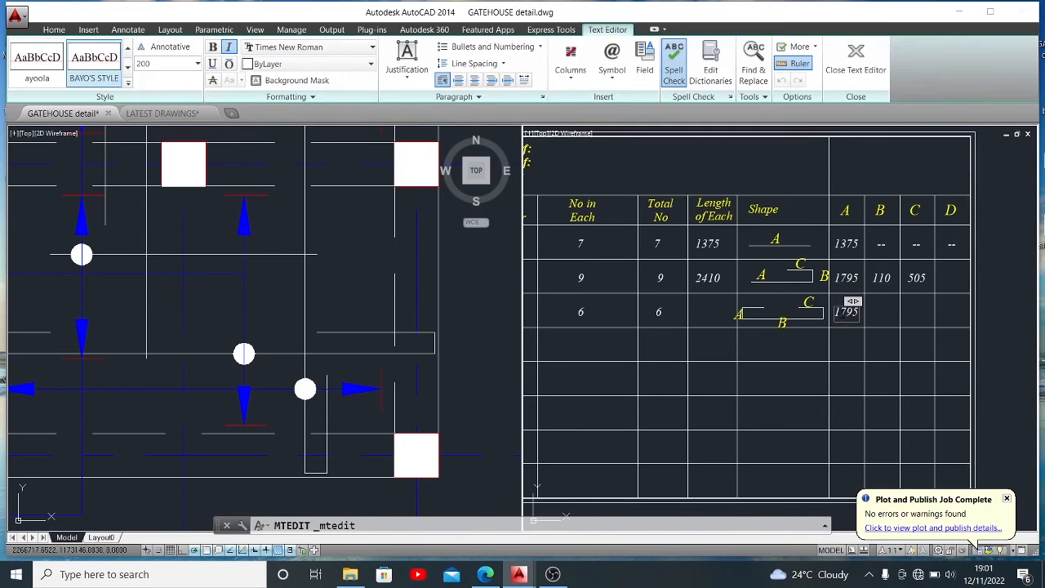
{"action": "left_click", "coordinate": [865, 329]}
- Measure the full base length of the mark 02 bar in the plan with a linear dimension, without placing it
{"action": "left_click", "coordinate": [470, 343]}
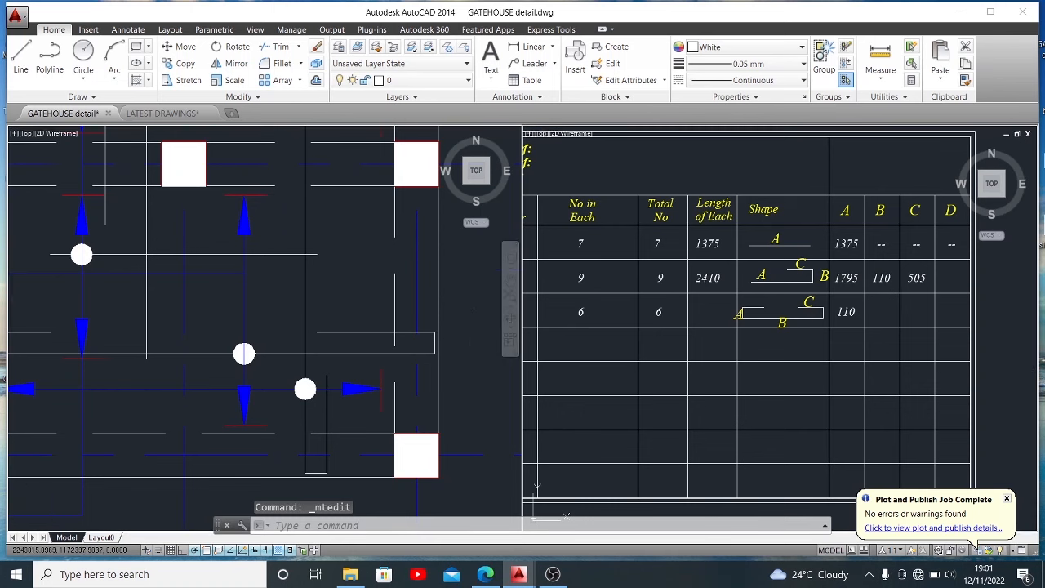
{"action": "scroll", "coordinate": [470, 343], "scroll_direction": "down", "scroll_amount": 4}
{"action": "left_click", "coordinate": [533, 46]}
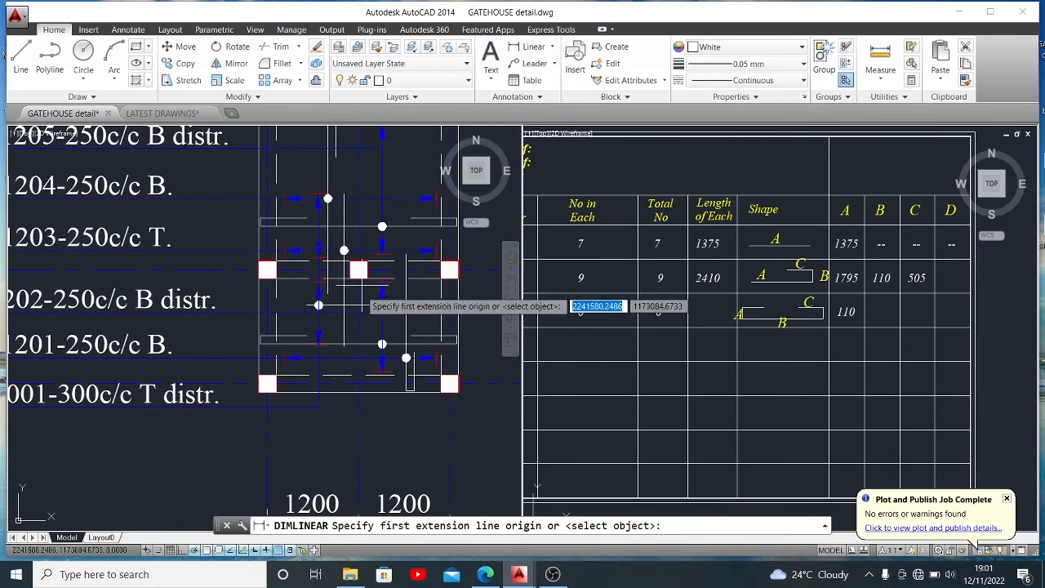
{"action": "scroll", "coordinate": [260, 367], "scroll_direction": "up", "scroll_amount": 2}
{"action": "left_click", "coordinate": [253, 351]}
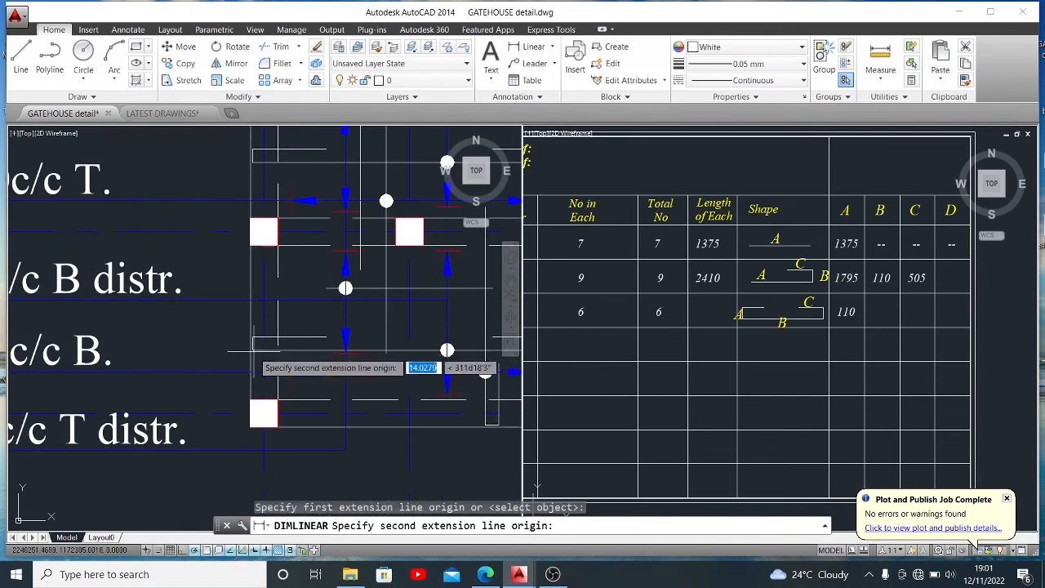
{"action": "scroll", "coordinate": [255, 360], "scroll_direction": "down", "scroll_amount": 2}
{"action": "scroll", "coordinate": [448, 353], "scroll_direction": "up", "scroll_amount": 2}
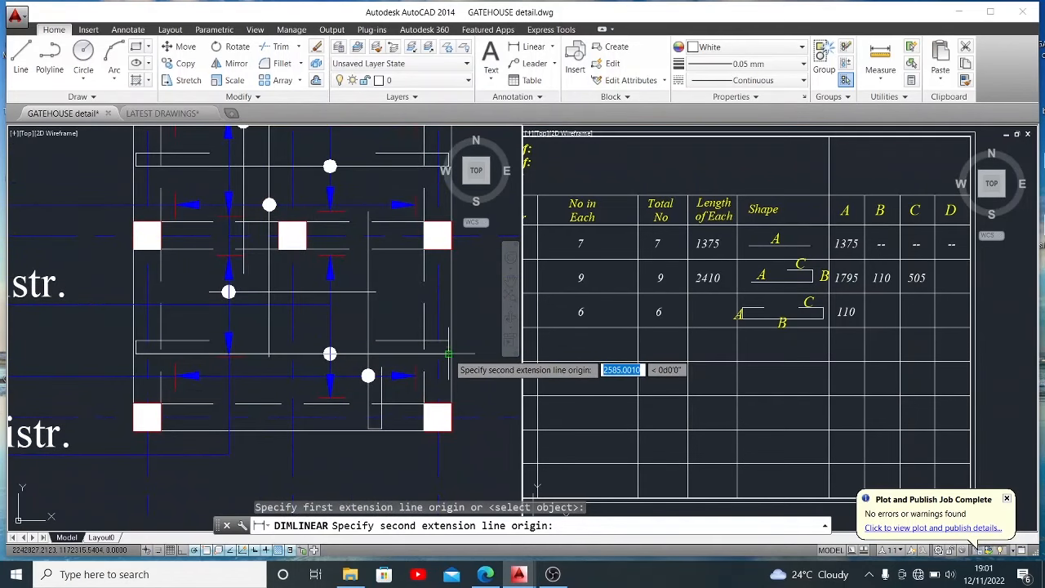
{"action": "key", "text": "Escape"}
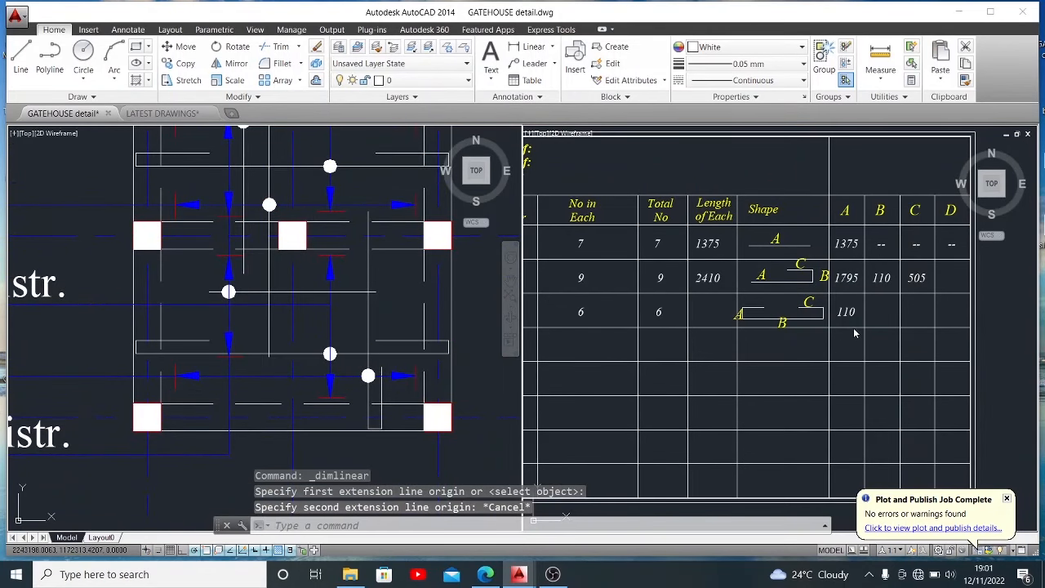
- Copy the third row's A value across into its B column and change the copy to 2585
{"action": "left_click", "coordinate": [846, 317]}
{"action": "left_click", "coordinate": [847, 317]}
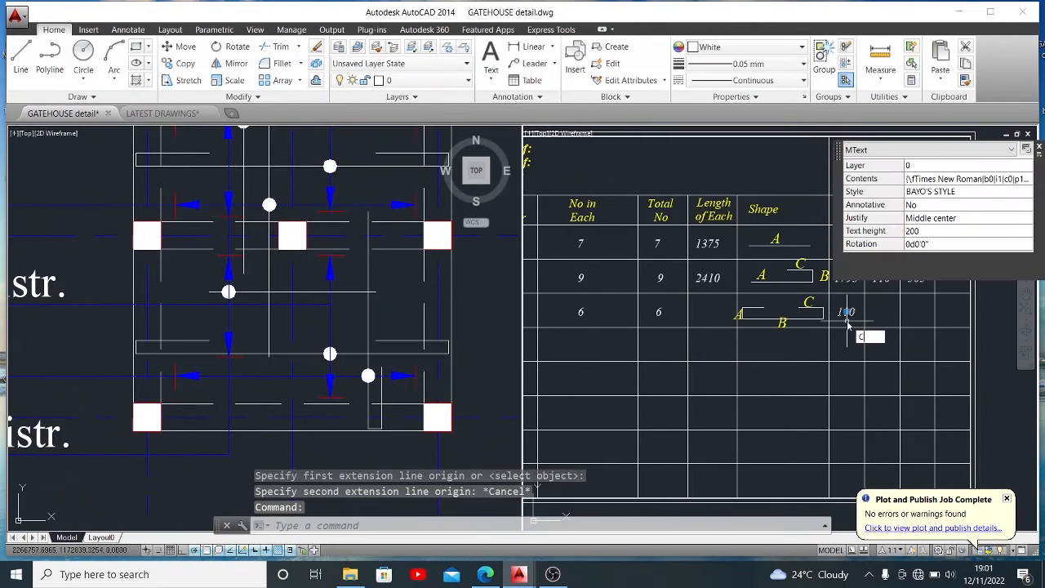
{"action": "type", "text": "cp"}
{"action": "key", "text": "Return"}
{"action": "left_click", "coordinate": [848, 320]}
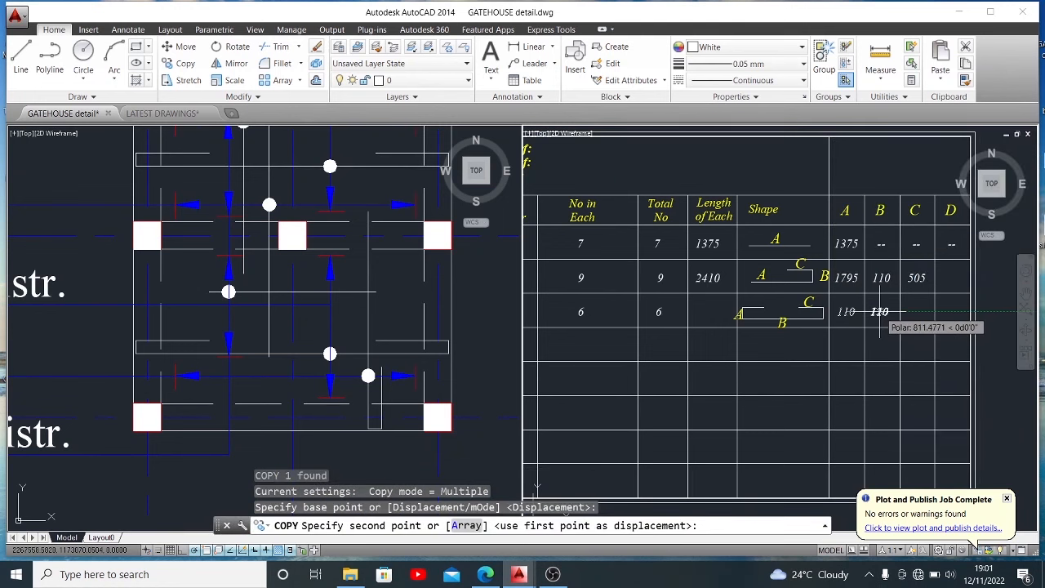
{"action": "left_click", "coordinate": [879, 316]}
{"action": "key", "text": "Escape"}
{"action": "double_click", "coordinate": [880, 312]}
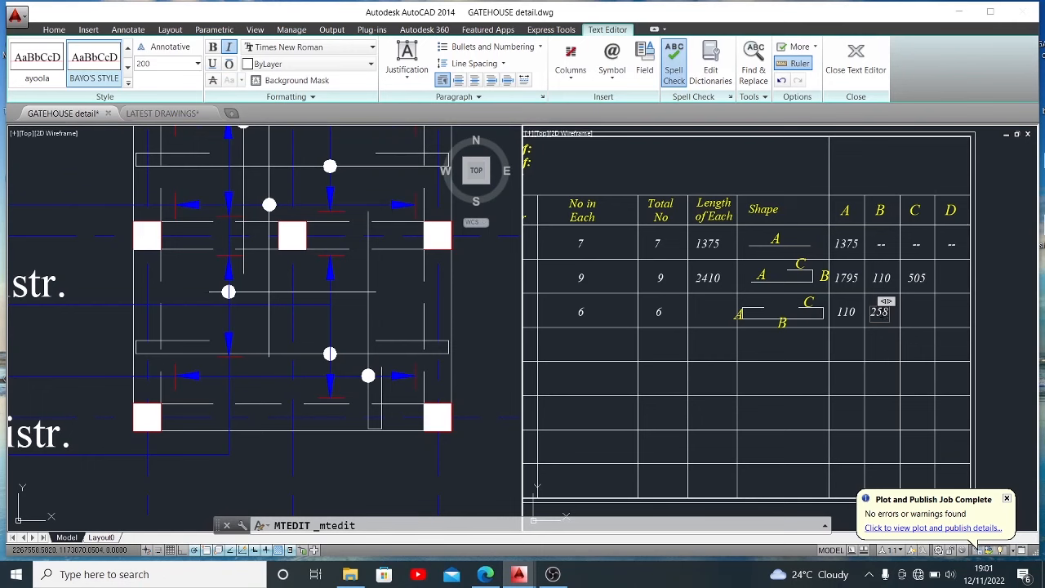
{"action": "left_click", "coordinate": [892, 334]}
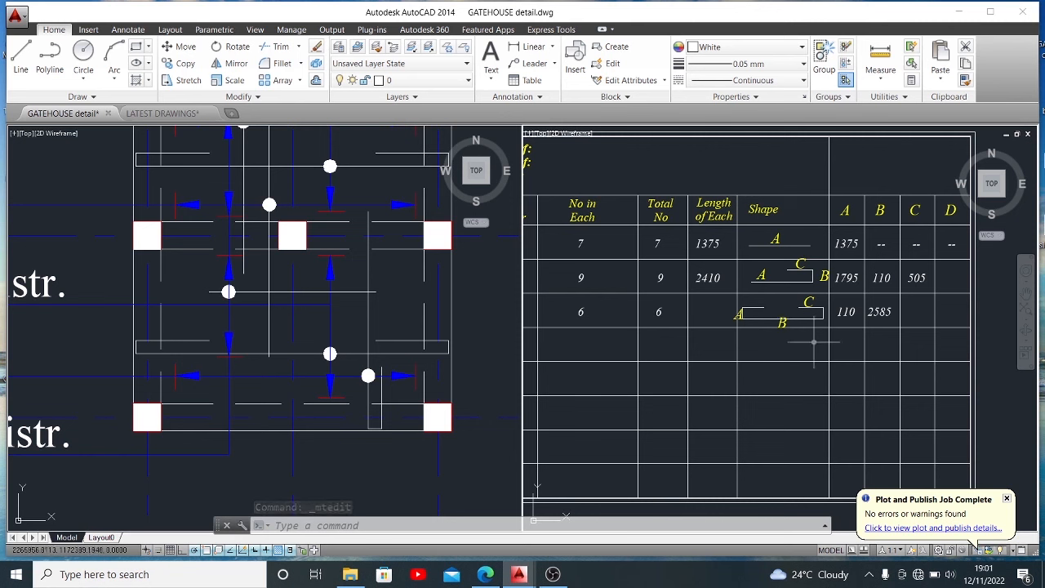
- Set the third row's A value to 220
{"action": "double_click", "coordinate": [846, 312]}
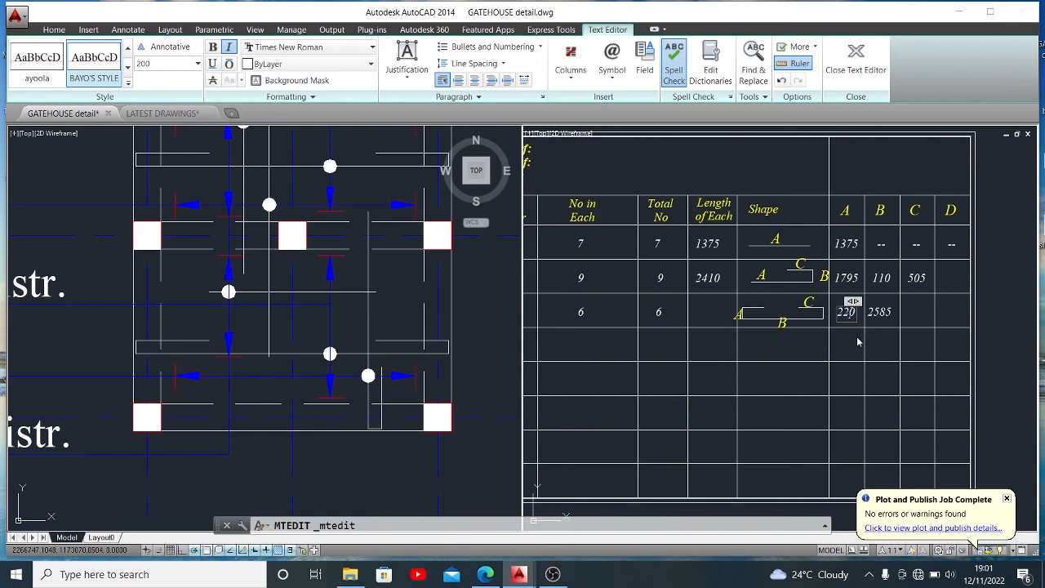
{"action": "left_click", "coordinate": [858, 341]}
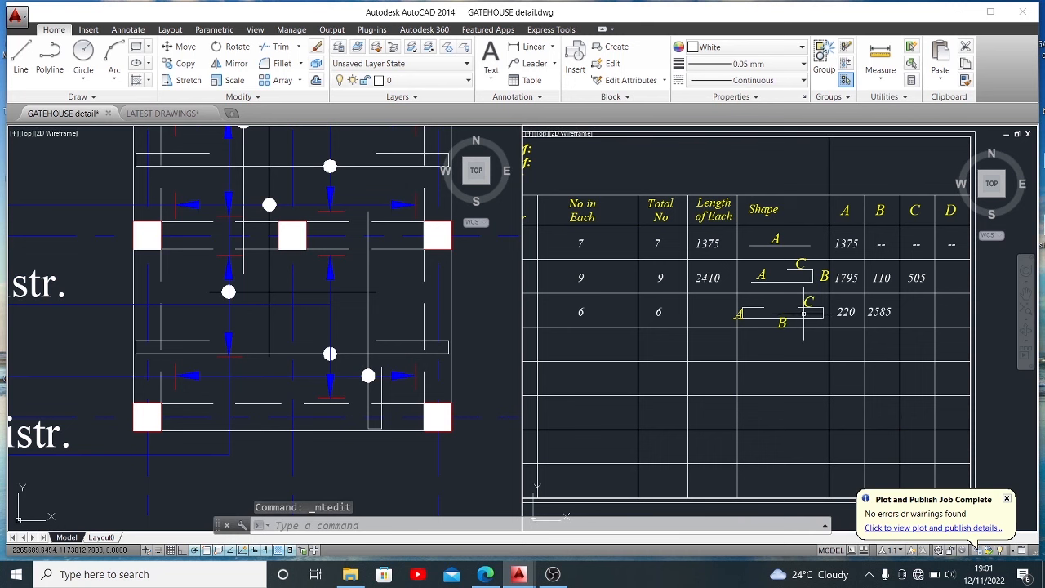
{"action": "left_click", "coordinate": [532, 46]}
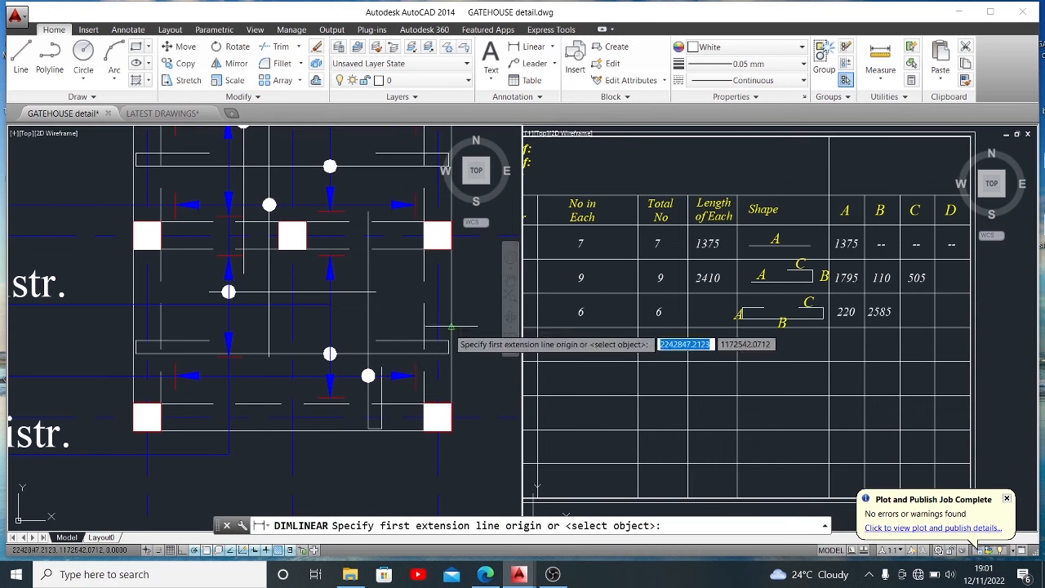
{"action": "left_click", "coordinate": [532, 47]}
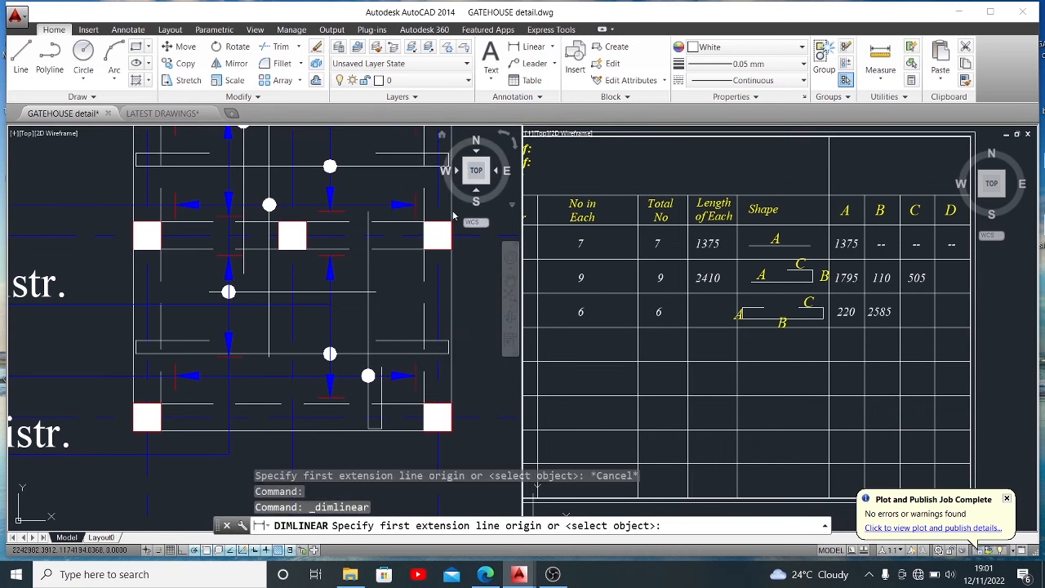
{"action": "left_click", "coordinate": [446, 343]}
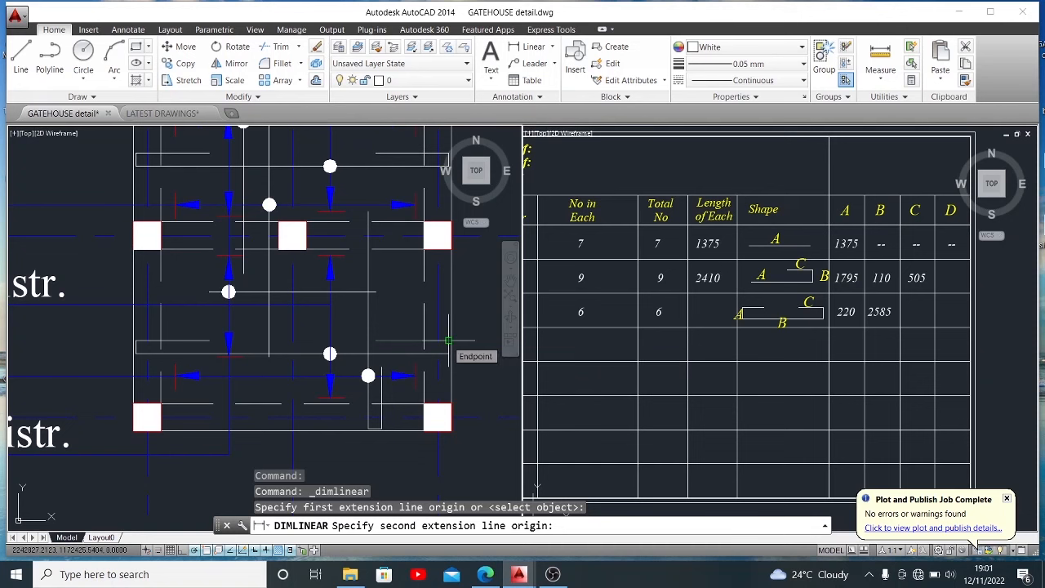
{"action": "key", "text": "Escape"}
- Copy the third row's B value across into its C column and change the copy to 1210
{"action": "left_click", "coordinate": [878, 312]}
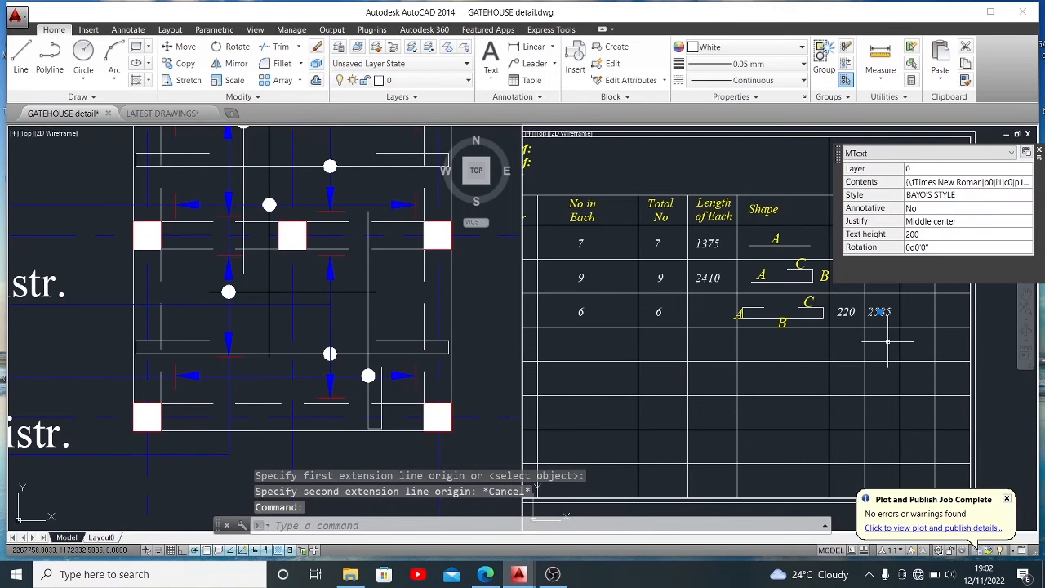
{"action": "type", "text": "CO"}
{"action": "key", "text": "Return"}
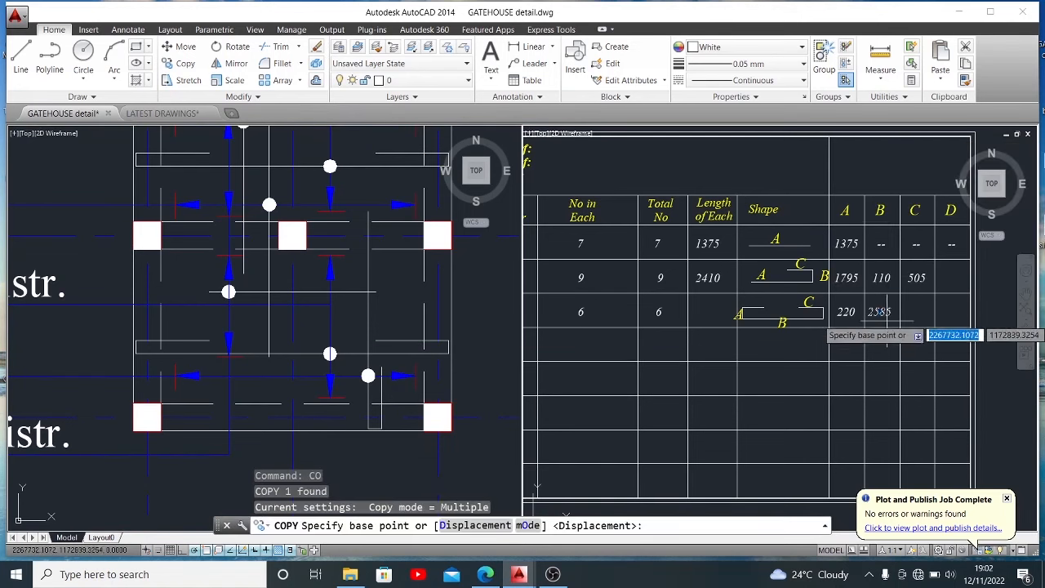
{"action": "left_click", "coordinate": [892, 308]}
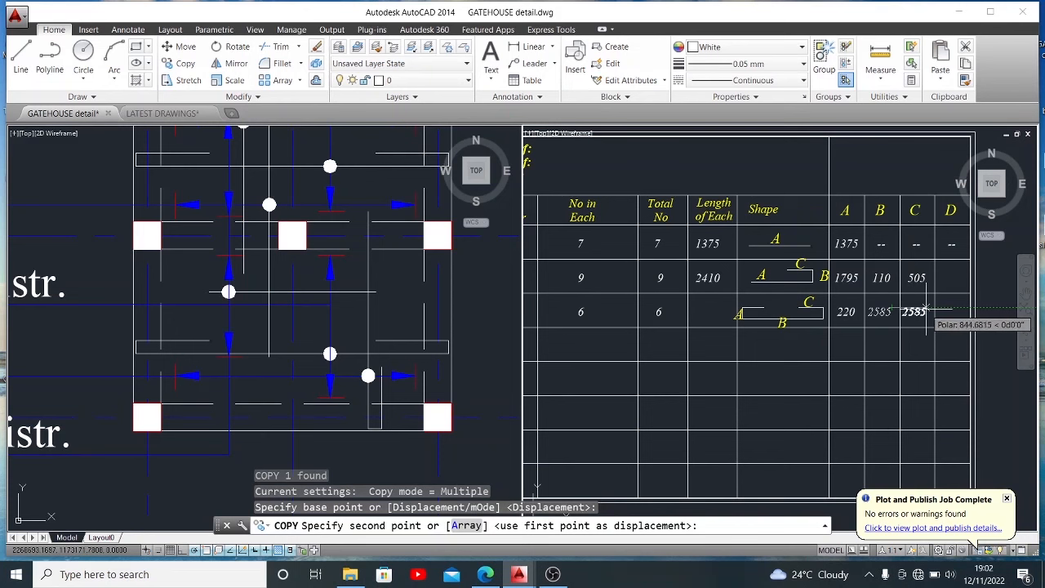
{"action": "left_click", "coordinate": [923, 311]}
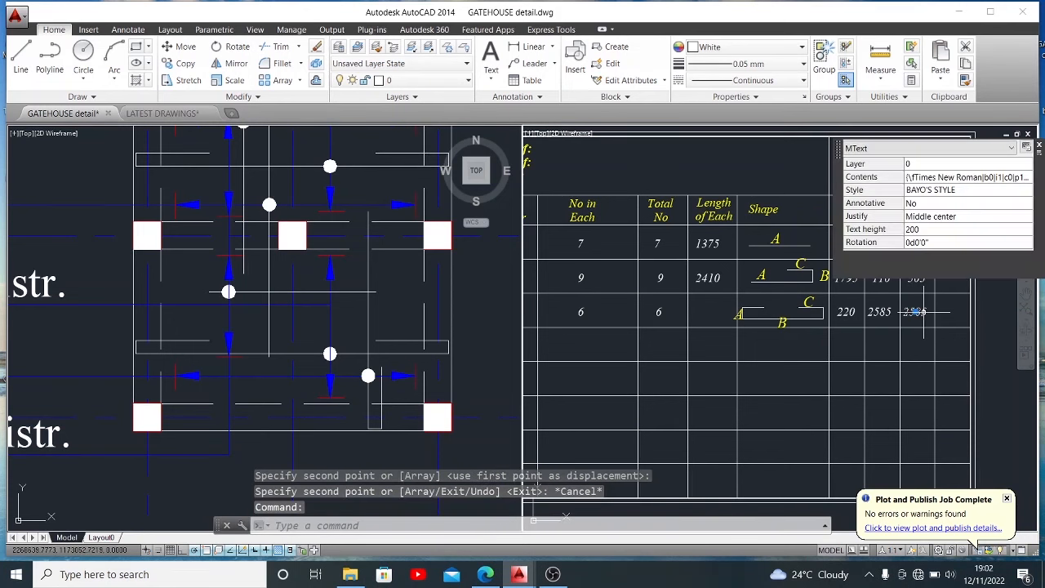
{"action": "double_click", "coordinate": [916, 312]}
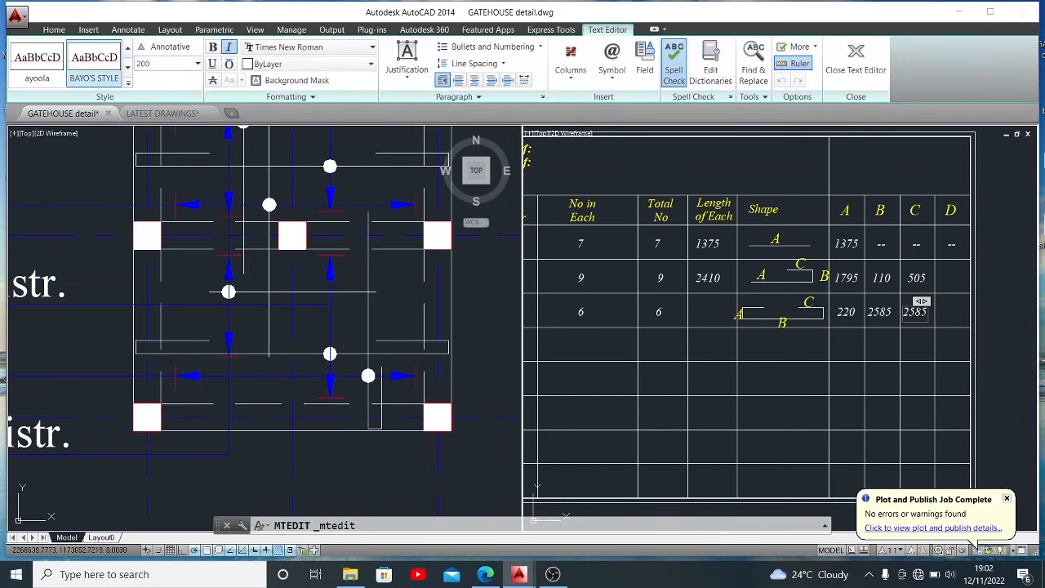
{"action": "left_click", "coordinate": [923, 351]}
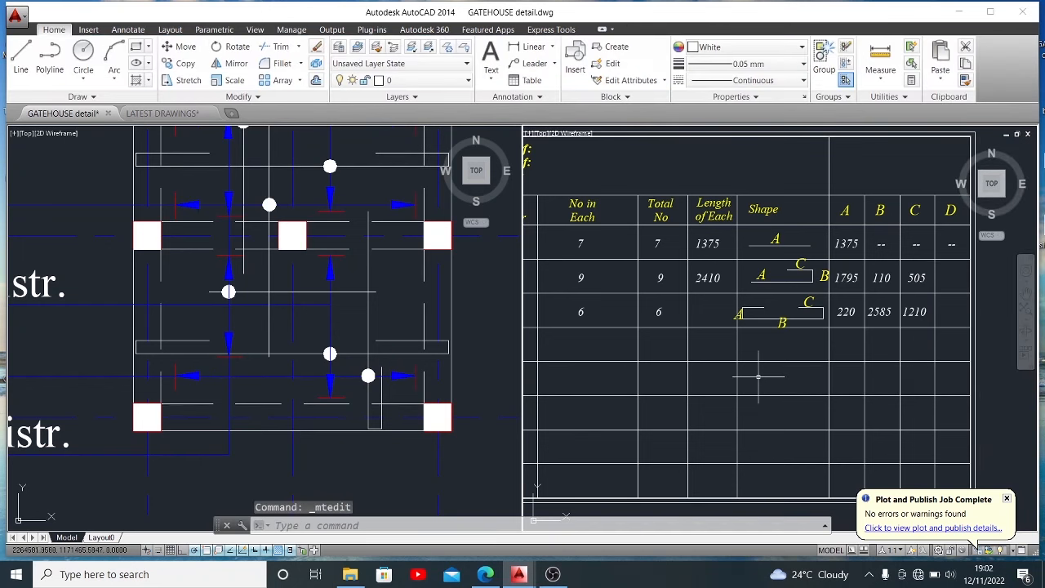
- Calculate 605*2 in the QuickCalc calculator to check the third row's C value, and close the calculator
{"action": "type", "text": "QC"}
{"action": "key", "text": "Return"}
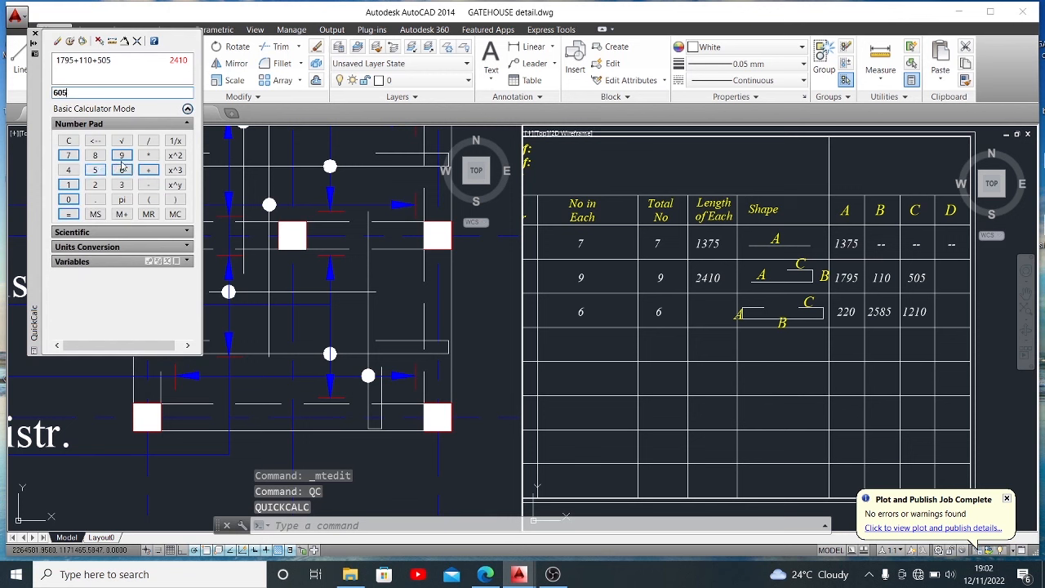
{"action": "left_click", "coordinate": [147, 156]}
{"action": "left_click", "coordinate": [95, 184]}
{"action": "left_click", "coordinate": [69, 214]}
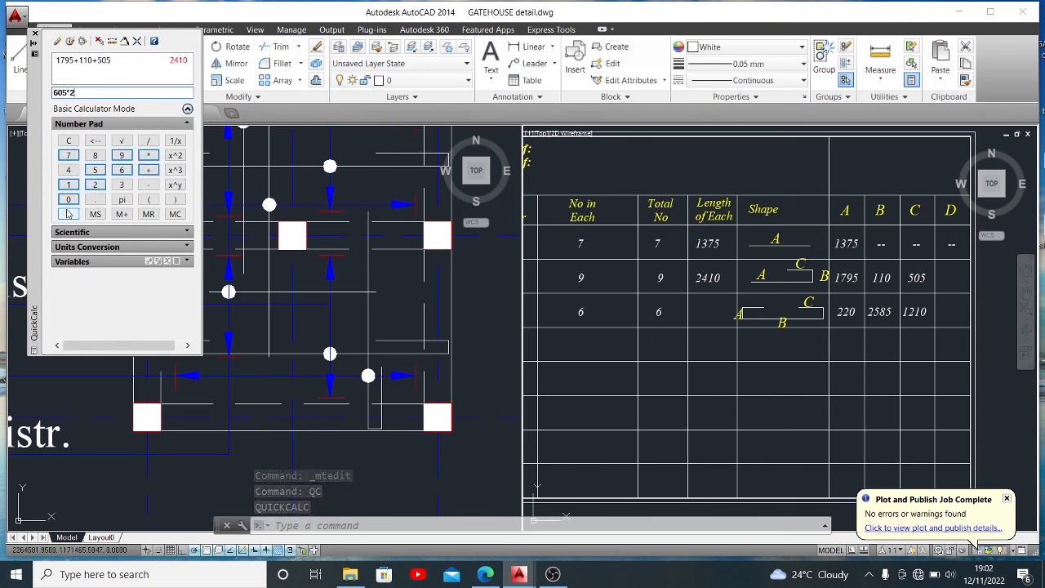
{"action": "left_click", "coordinate": [34, 34]}
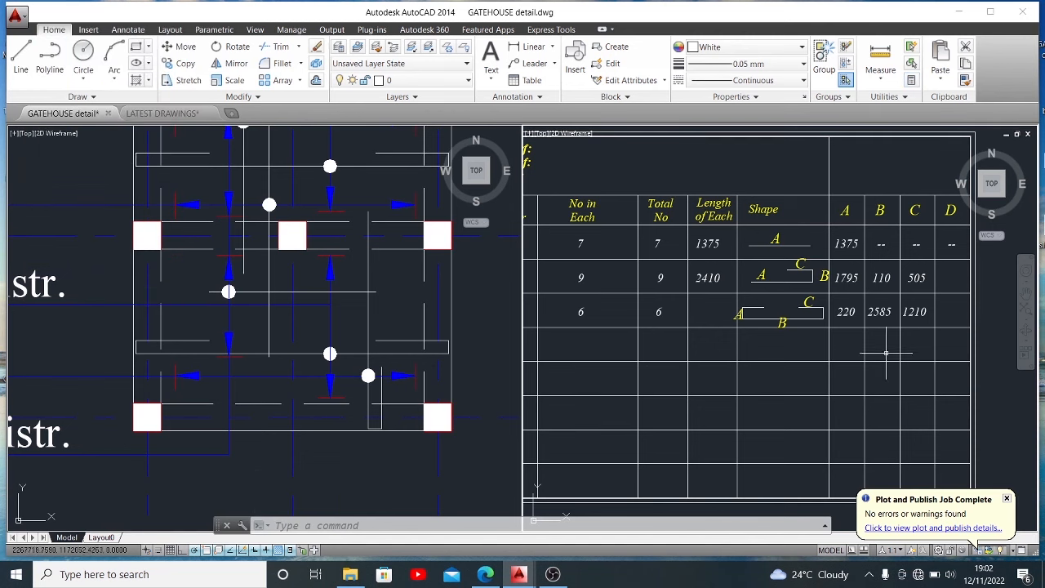
- Copy the third row's bar mark down into the fourth row and change the copy to 03
{"action": "scroll", "coordinate": [903, 344], "scroll_direction": "down", "scroll_amount": 4}
{"action": "scroll", "coordinate": [694, 349], "scroll_direction": "up", "scroll_amount": 2}
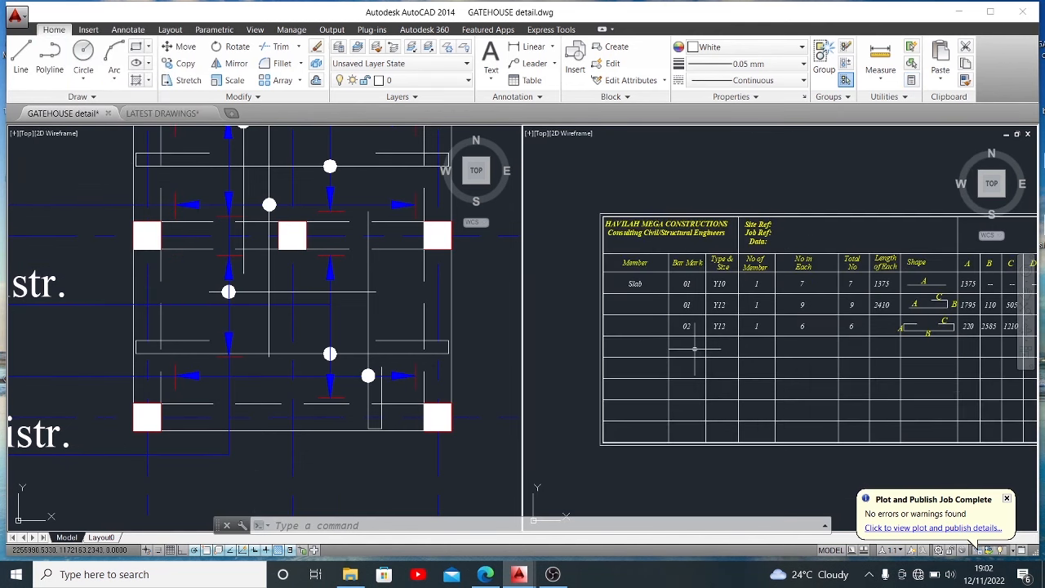
{"action": "scroll", "coordinate": [374, 380], "scroll_direction": "down", "scroll_amount": 3}
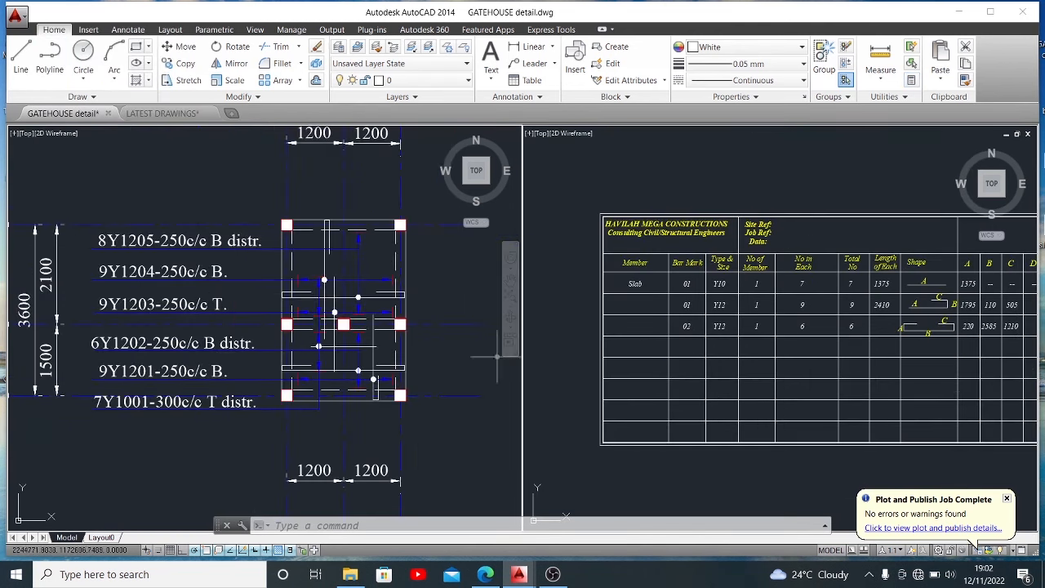
{"action": "left_click", "coordinate": [687, 343]}
{"action": "left_click", "coordinate": [686, 327]}
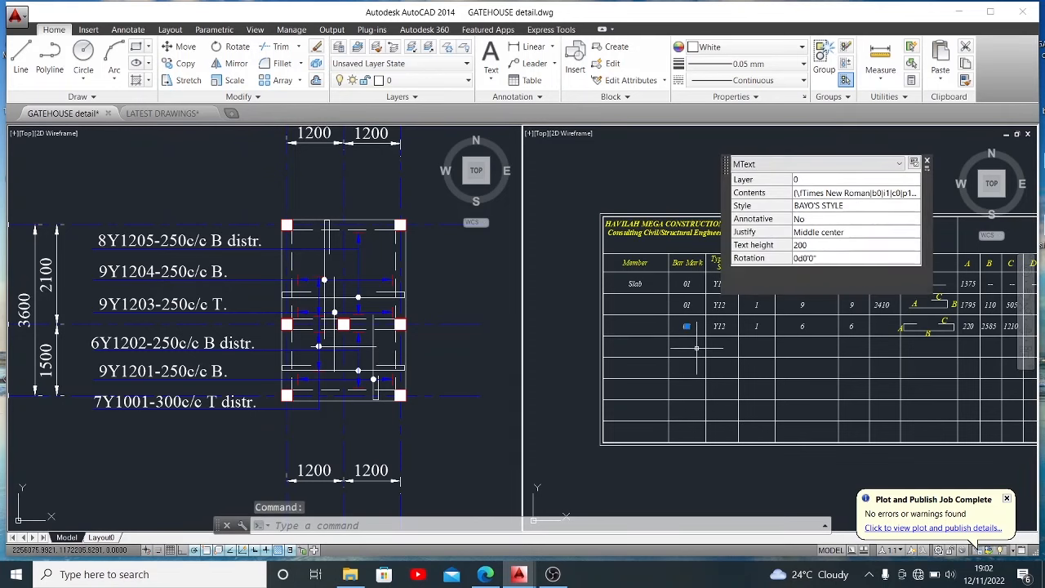
{"action": "type", "text": "co"}
{"action": "key", "text": "Return"}
{"action": "left_click", "coordinate": [702, 335]}
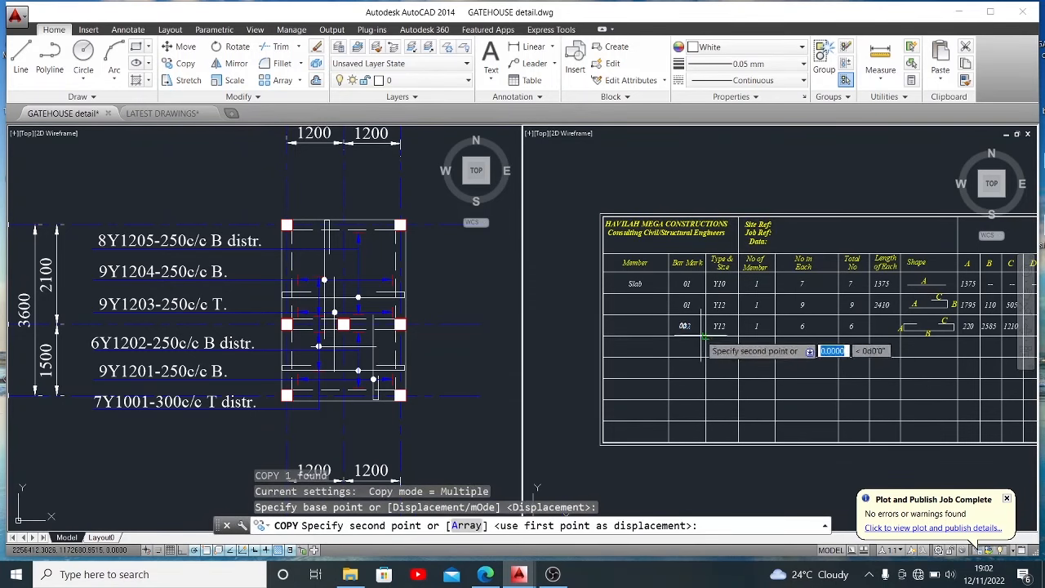
{"action": "left_click", "coordinate": [704, 356]}
{"action": "key", "text": "Escape"}
{"action": "double_click", "coordinate": [687, 348]}
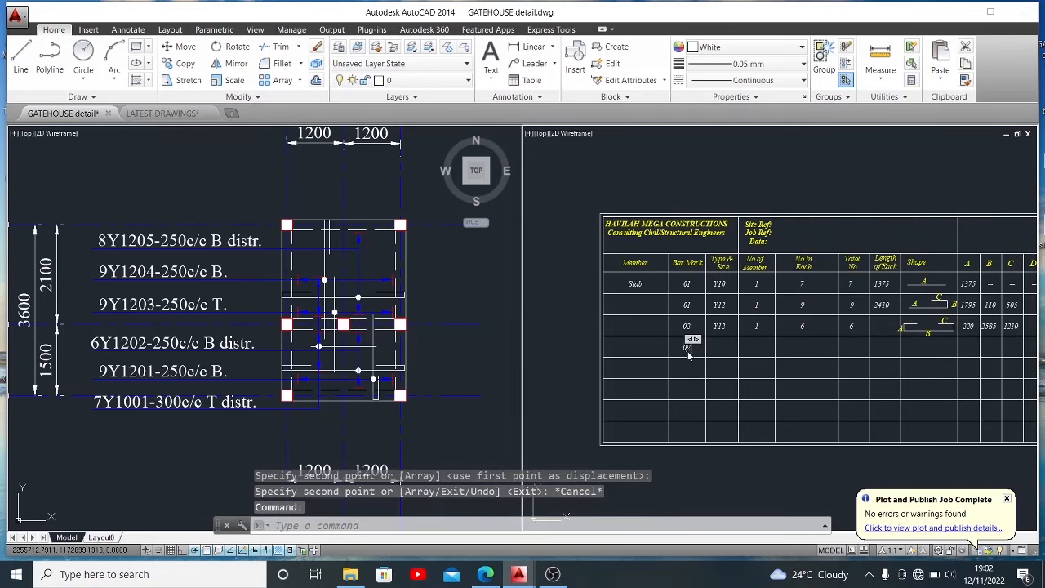
{"action": "left_click", "coordinate": [709, 365]}
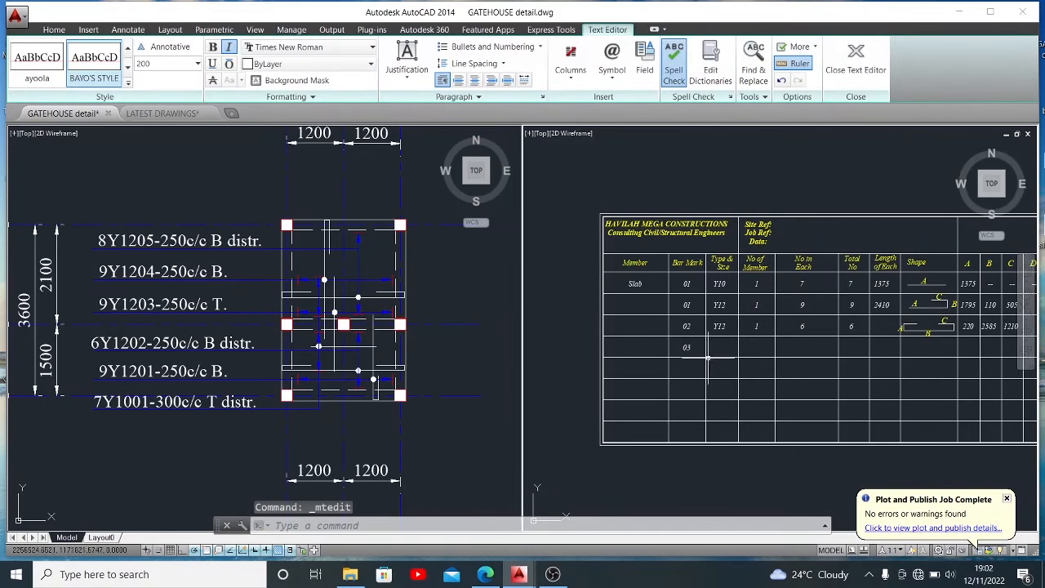
- Copy the third row's type and size Y12 and its number of members, 1, down into the fourth row
{"action": "left_click", "coordinate": [719, 327]}
{"action": "left_click", "coordinate": [723, 327]}
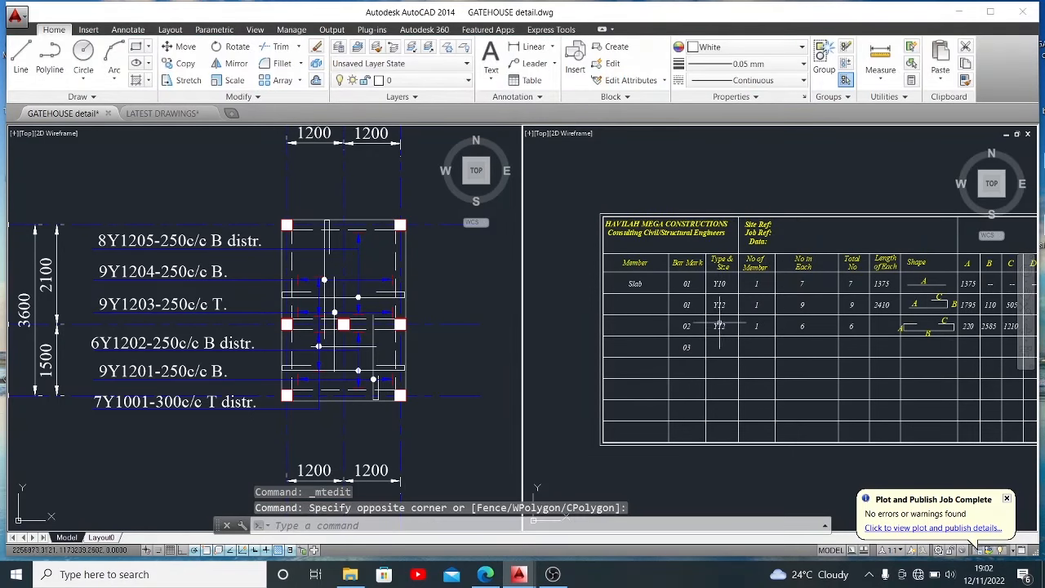
{"action": "type", "text": "co"}
{"action": "key", "text": "Return"}
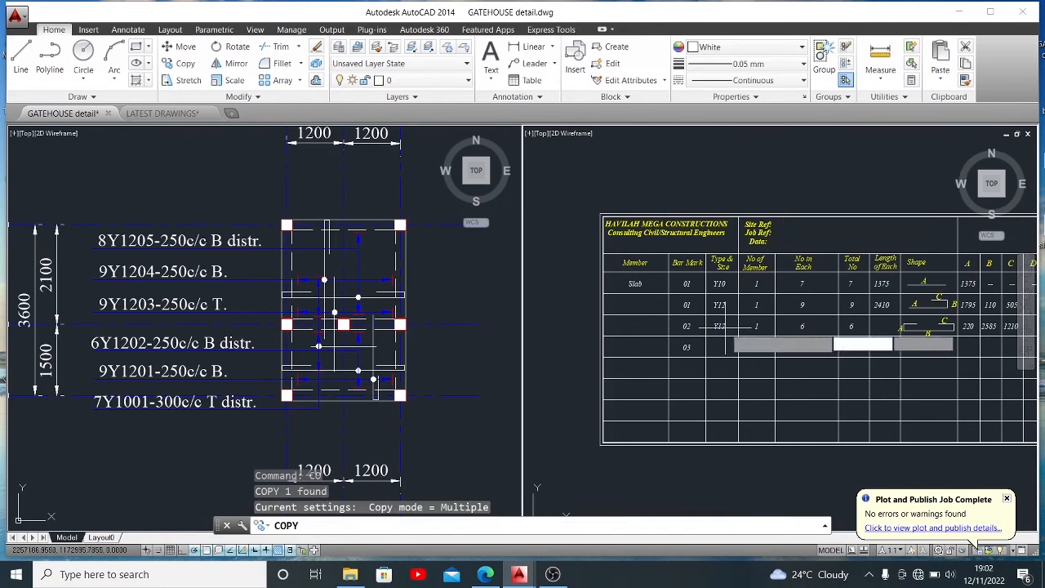
{"action": "left_click", "coordinate": [729, 331]}
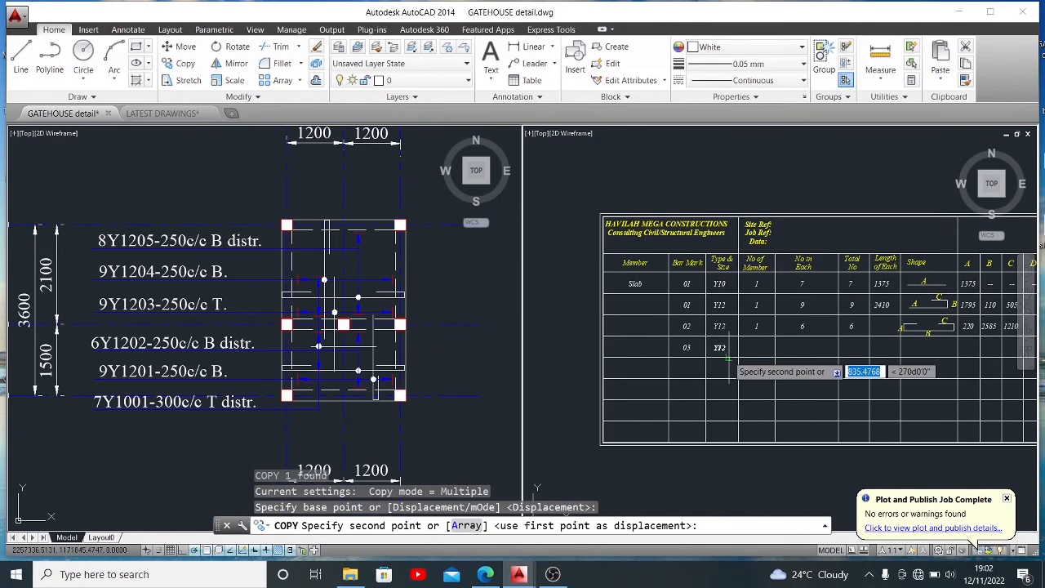
{"action": "left_click", "coordinate": [728, 352]}
{"action": "key", "text": "Escape"}
{"action": "left_click", "coordinate": [756, 328]}
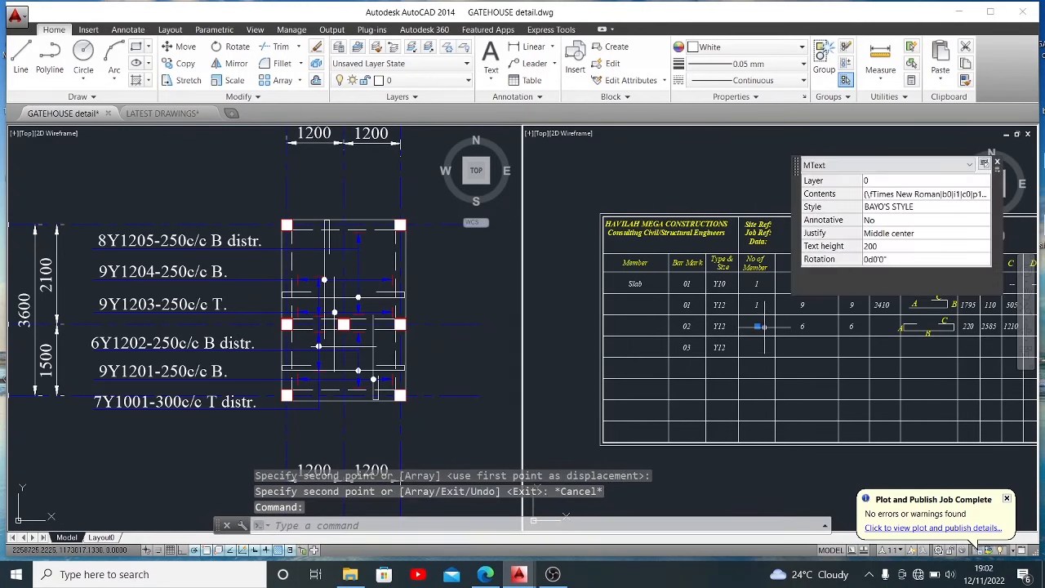
{"action": "key", "text": "Return"}
{"action": "left_click", "coordinate": [767, 340]}
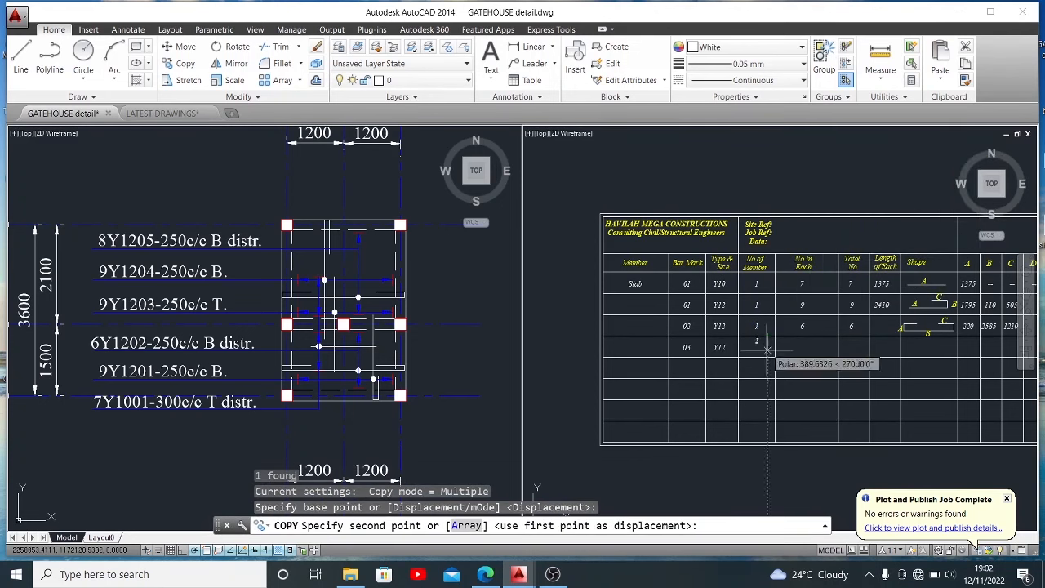
{"action": "left_click", "coordinate": [766, 361]}
{"action": "key", "text": "Escape"}
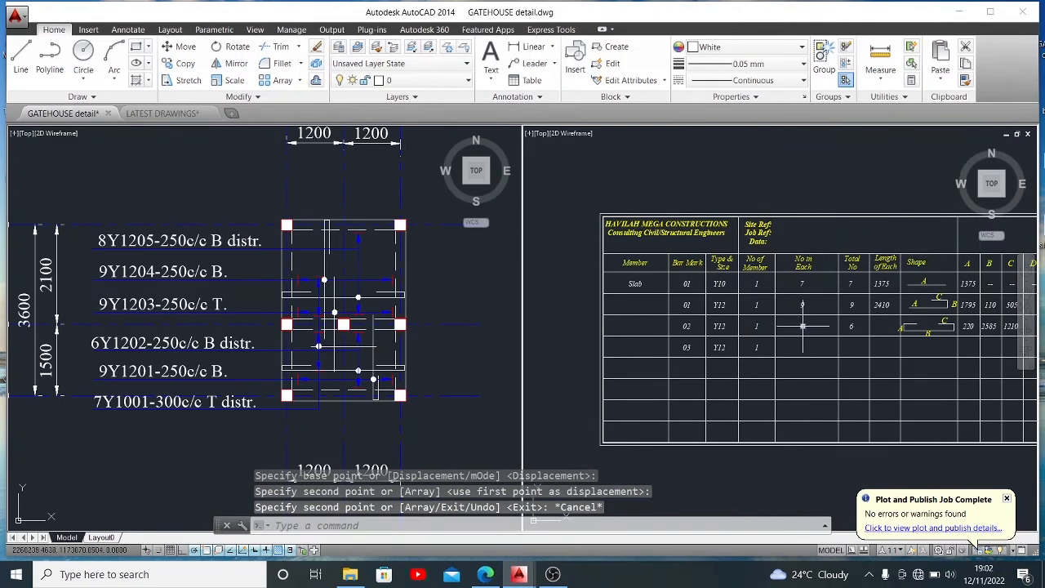
- Copy the second row's No in Each and Total No values, both 9, down into the fourth row
{"action": "left_click", "coordinate": [803, 326]}
{"action": "key", "text": "Escape"}
{"action": "left_click", "coordinate": [804, 307]}
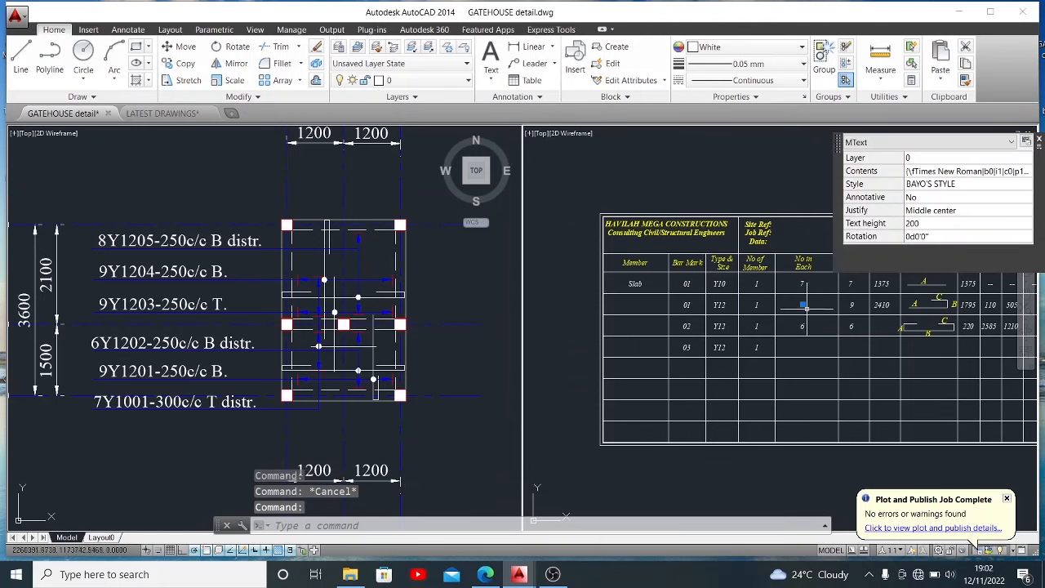
{"action": "key", "text": "Return"}
{"action": "left_click", "coordinate": [825, 319]}
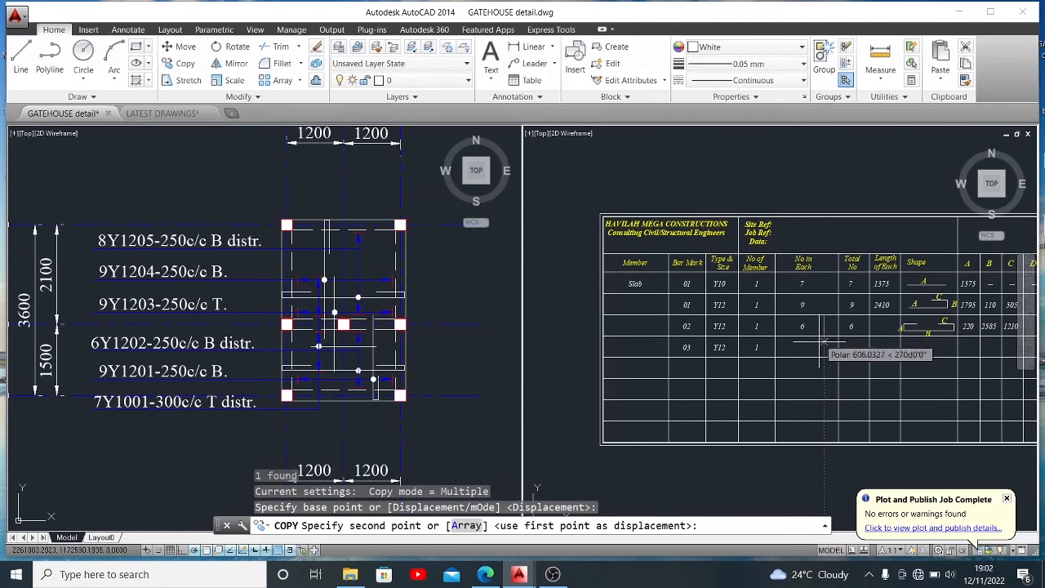
{"action": "left_click", "coordinate": [824, 362]}
{"action": "key", "text": "Escape"}
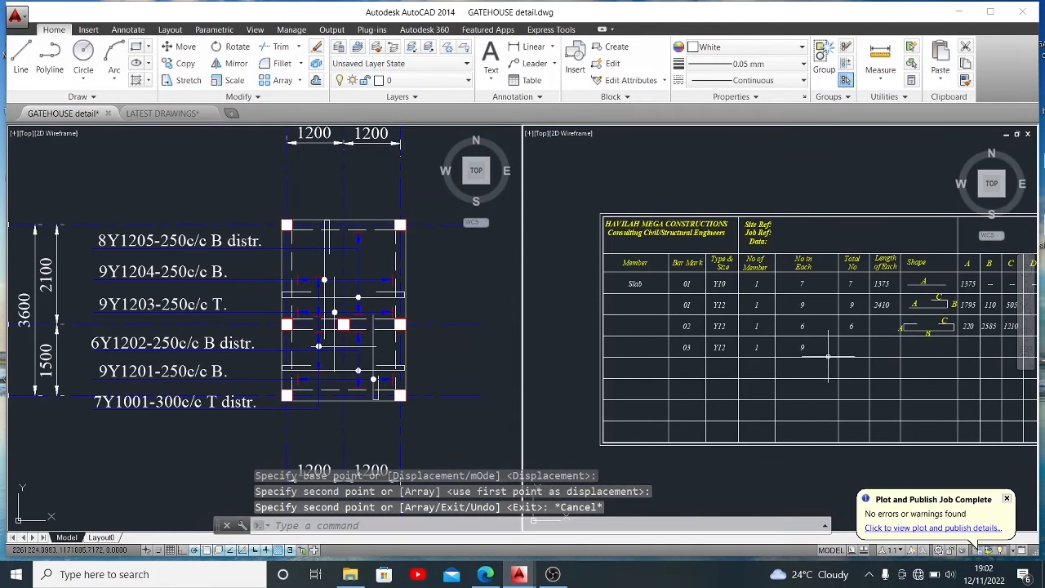
{"action": "left_click", "coordinate": [850, 306]}
{"action": "key", "text": "Return"}
{"action": "left_click", "coordinate": [851, 311]}
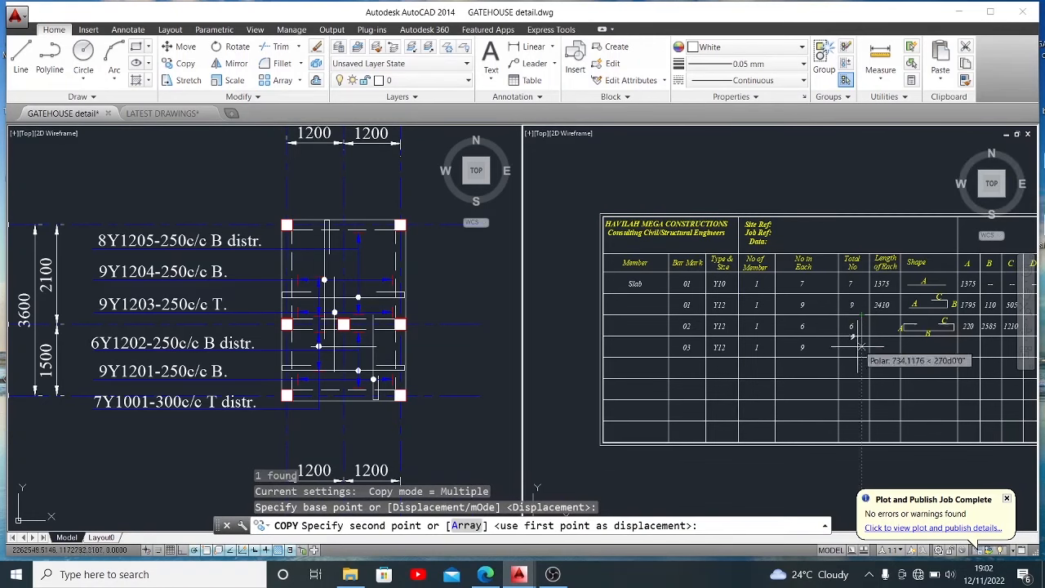
{"action": "left_click", "coordinate": [853, 354]}
{"action": "key", "text": "Escape"}
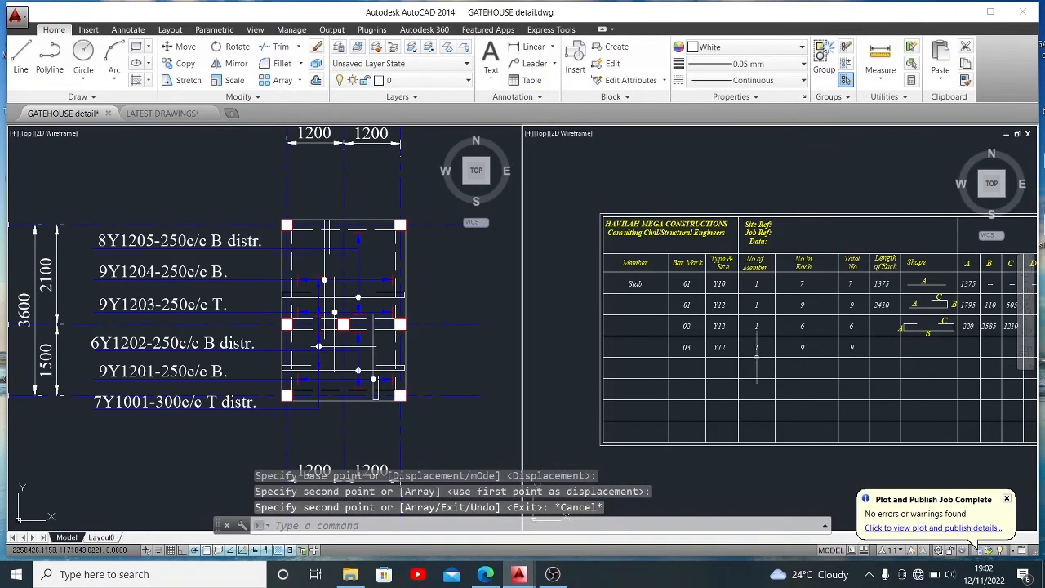
- Draw a straight horizontal bar line in the fourth row's Shape cell, beneath the third row's bar shape
{"action": "scroll", "coordinate": [662, 366], "scroll_direction": "down", "scroll_amount": 1}
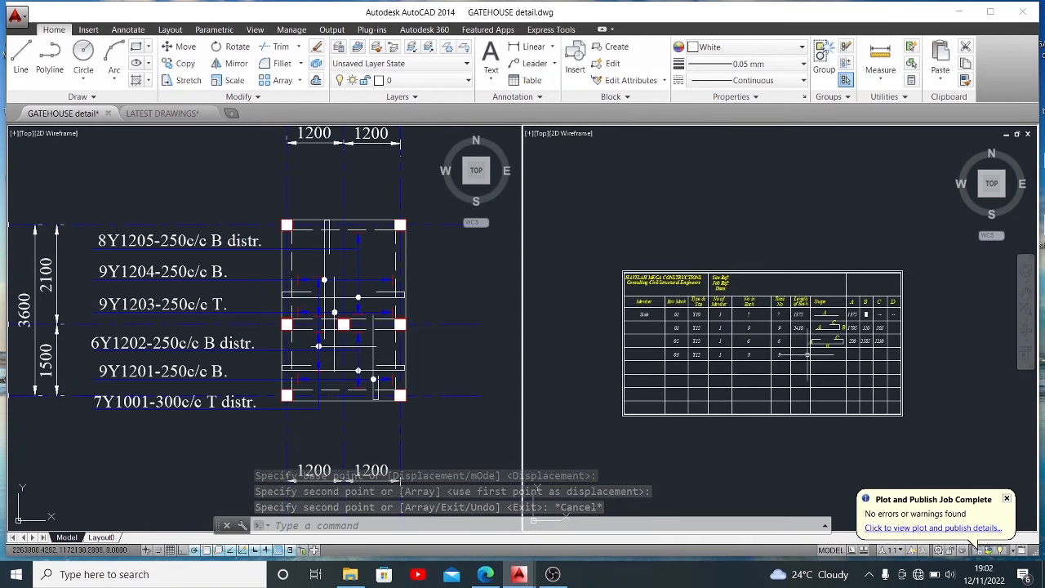
{"action": "scroll", "coordinate": [808, 353], "scroll_direction": "up", "scroll_amount": 1}
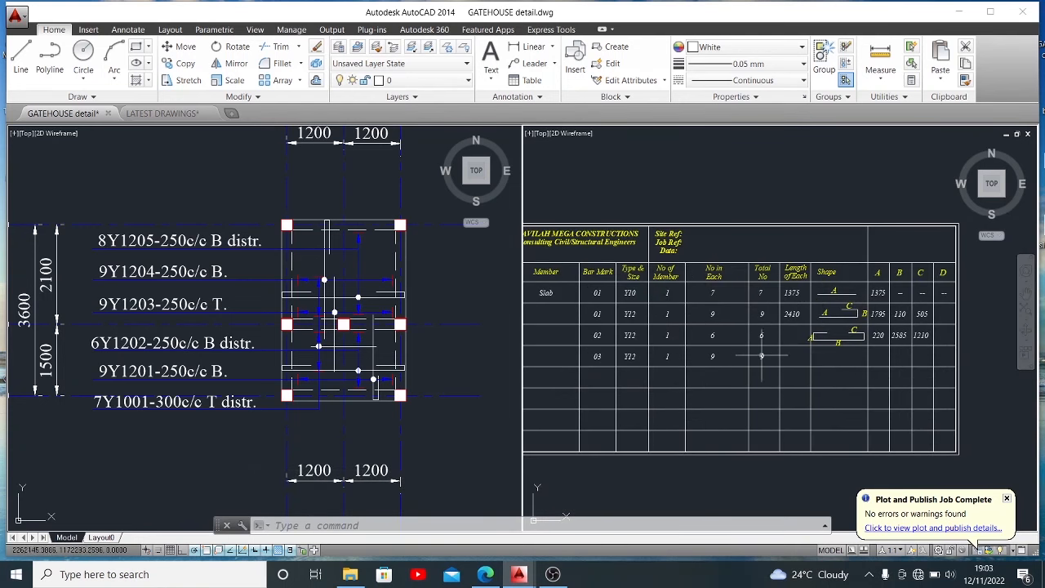
{"action": "type", "text": "l"}
{"action": "key", "text": "Return"}
{"action": "scroll", "coordinate": [826, 355], "scroll_direction": "up", "scroll_amount": 1}
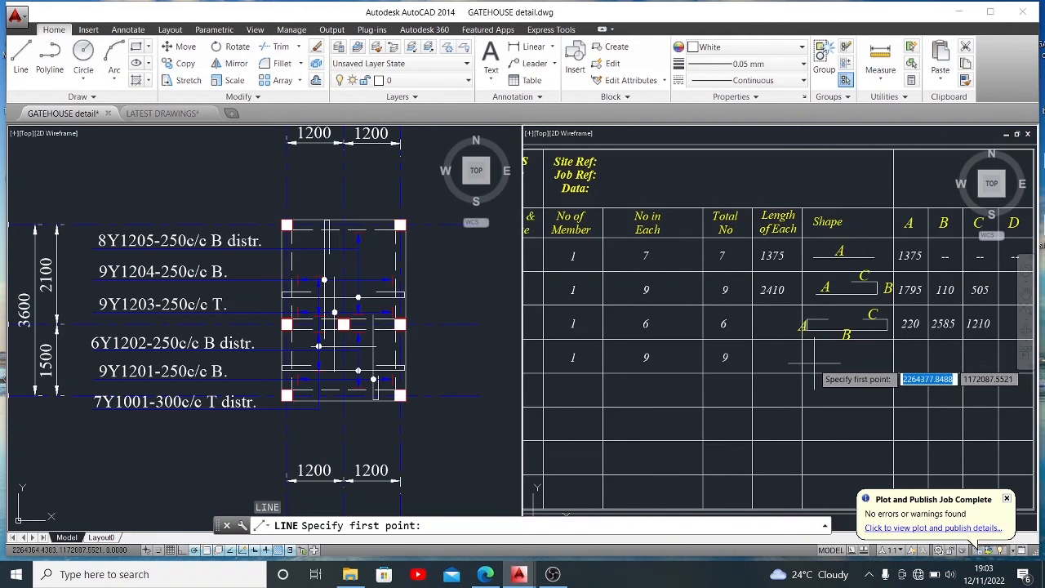
{"action": "left_click", "coordinate": [815, 357]}
{"action": "left_click", "coordinate": [878, 357]}
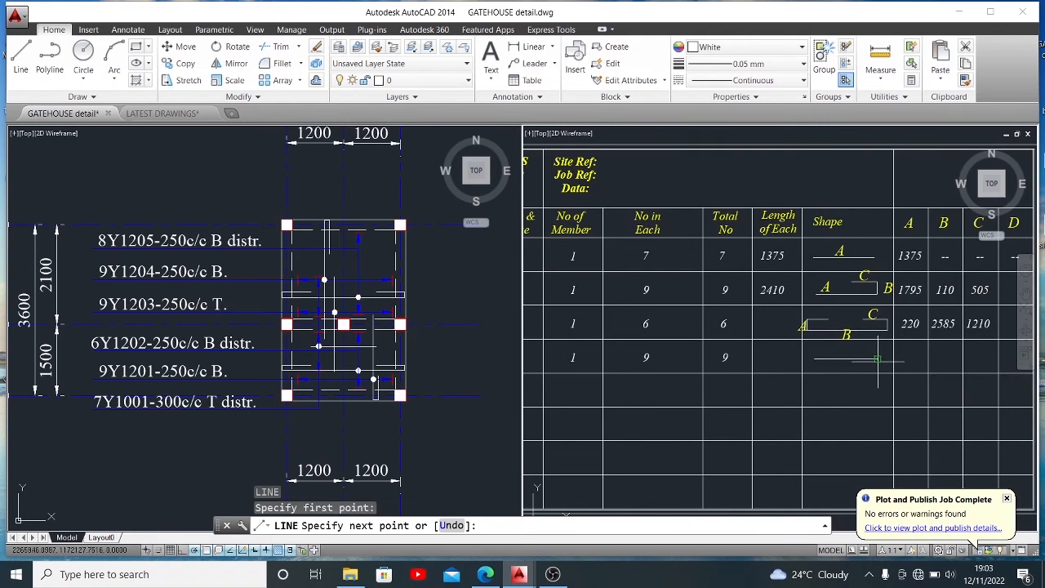
{"action": "key", "text": "Escape"}
- Copy the first row's A shape label down to sit above the bar line in the fourth row
{"action": "left_click", "coordinate": [840, 250]}
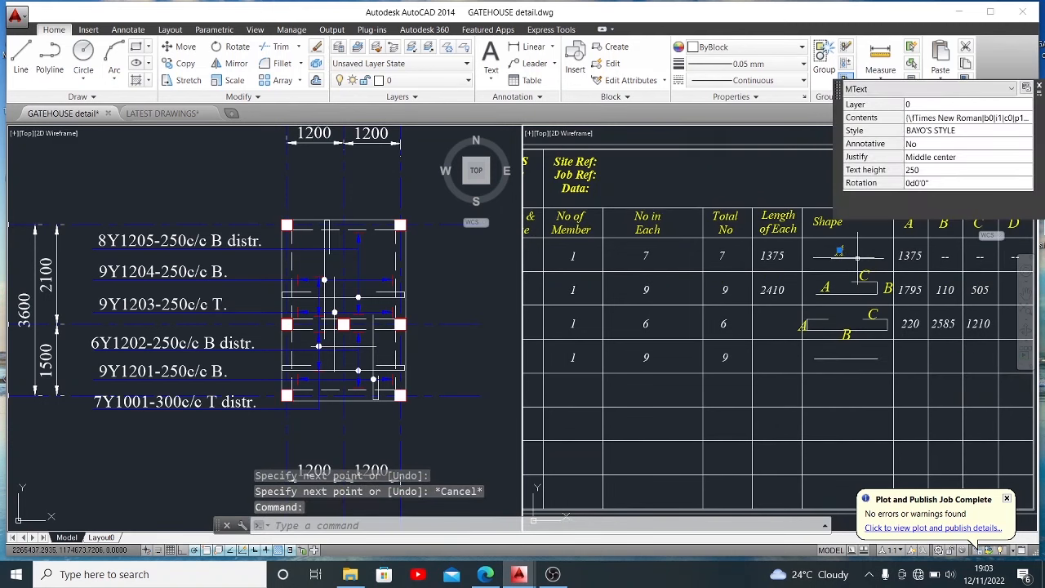
{"action": "type", "text": "co"}
{"action": "key", "text": "Return"}
{"action": "left_click", "coordinate": [855, 260]}
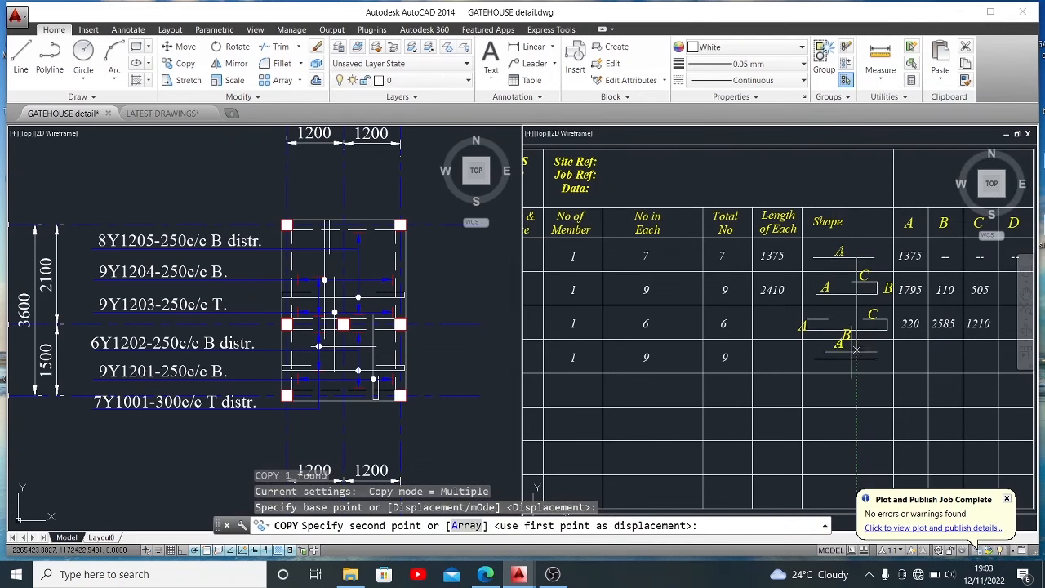
{"action": "left_click", "coordinate": [856, 361]}
{"action": "key", "text": "Escape"}
{"action": "scroll", "coordinate": [668, 354], "scroll_direction": "down", "scroll_amount": 2}
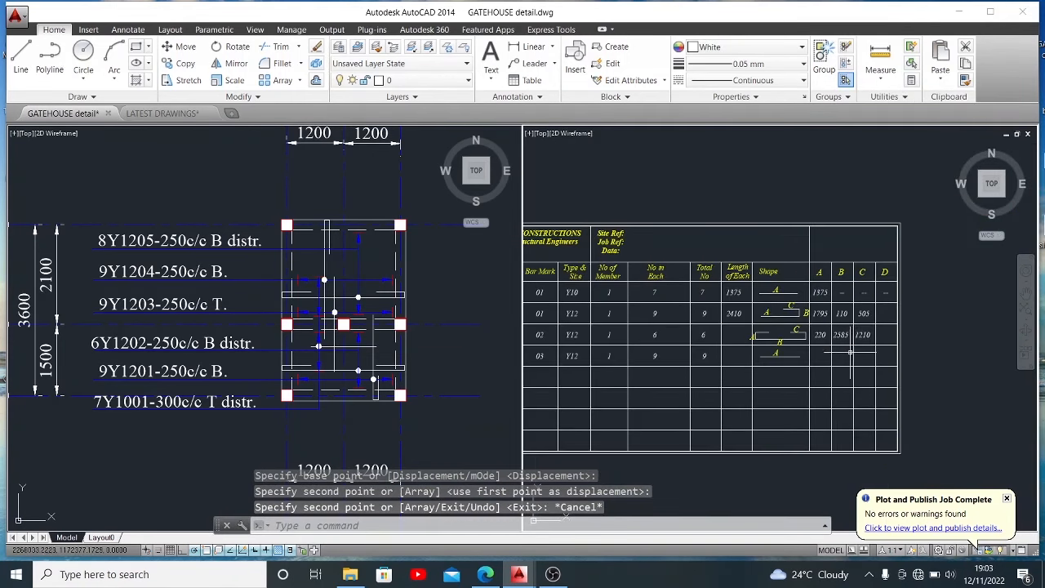
- Copy the third row's A value, 220, down into the fourth row and move the copy into line with that row
{"action": "scroll", "coordinate": [822, 342], "scroll_direction": "up", "scroll_amount": 2}
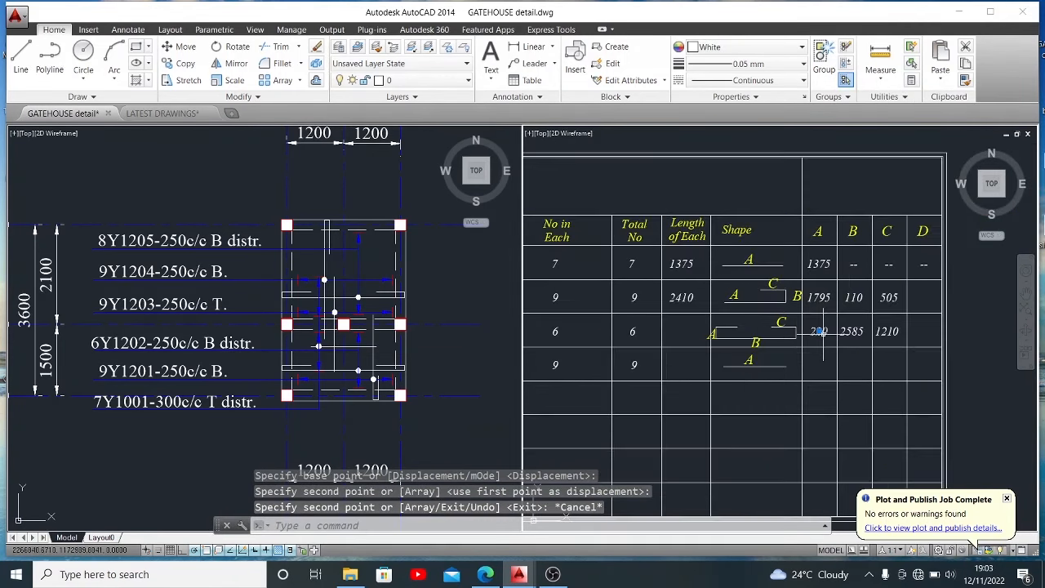
{"action": "left_click", "coordinate": [829, 347]}
{"action": "type", "text": "co"}
{"action": "key", "text": "Return"}
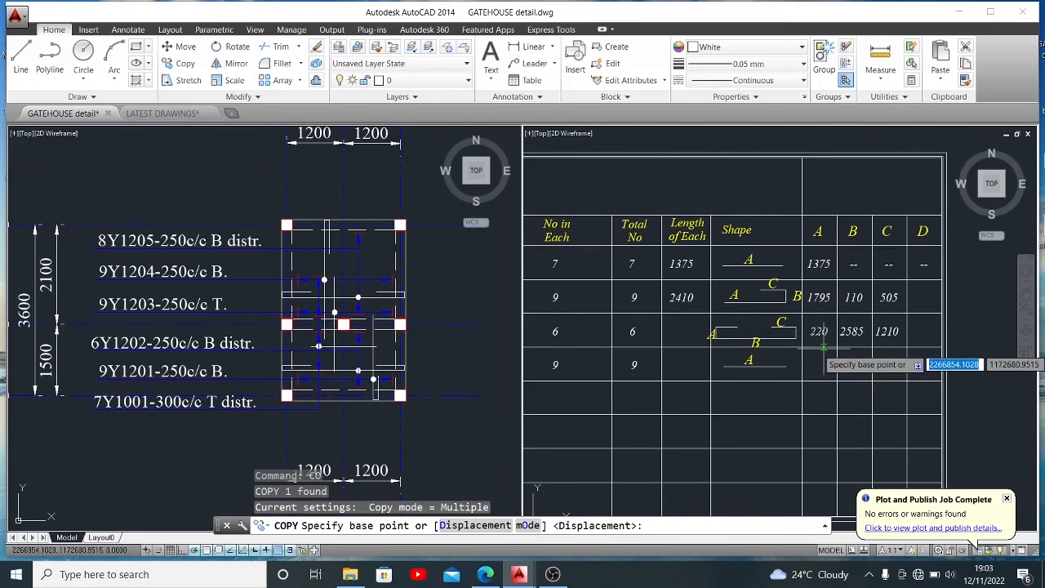
{"action": "left_click", "coordinate": [824, 349]}
{"action": "left_click", "coordinate": [823, 378]}
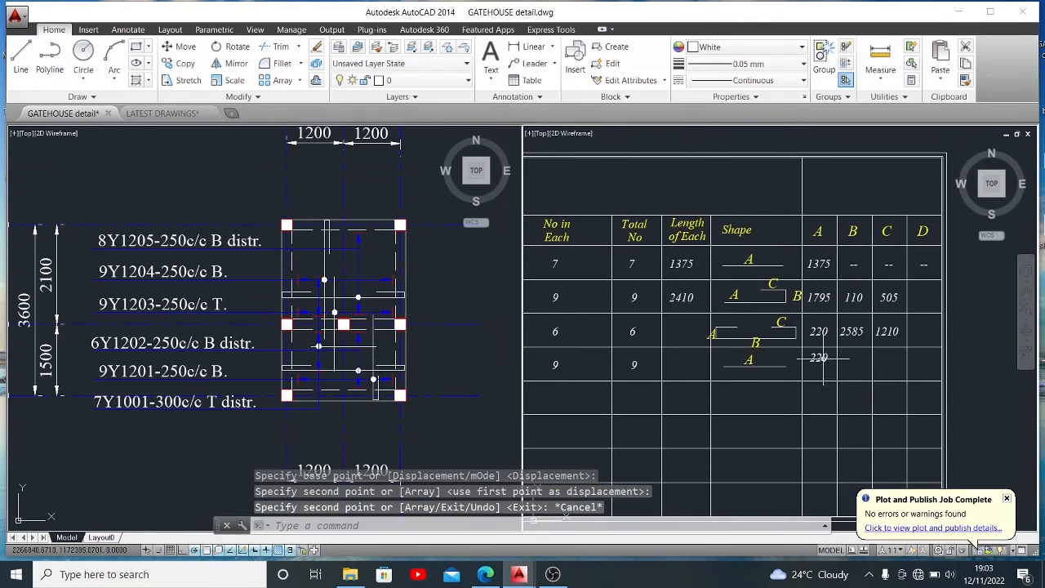
{"action": "key", "text": "Escape"}
{"action": "type", "text": "m"}
{"action": "key", "text": "Return"}
{"action": "left_click", "coordinate": [819, 390]}
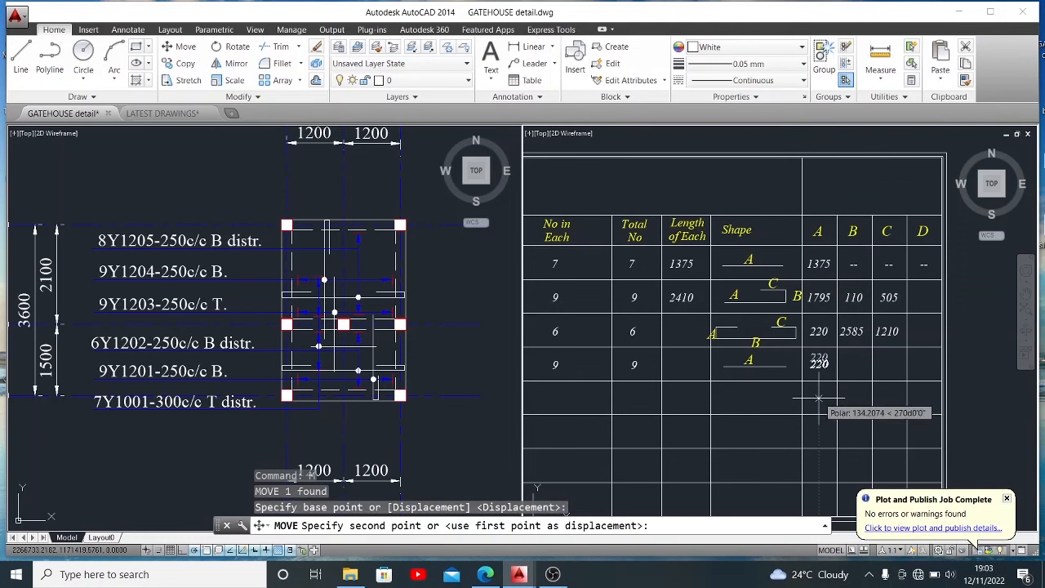
{"action": "left_click", "coordinate": [819, 398]}
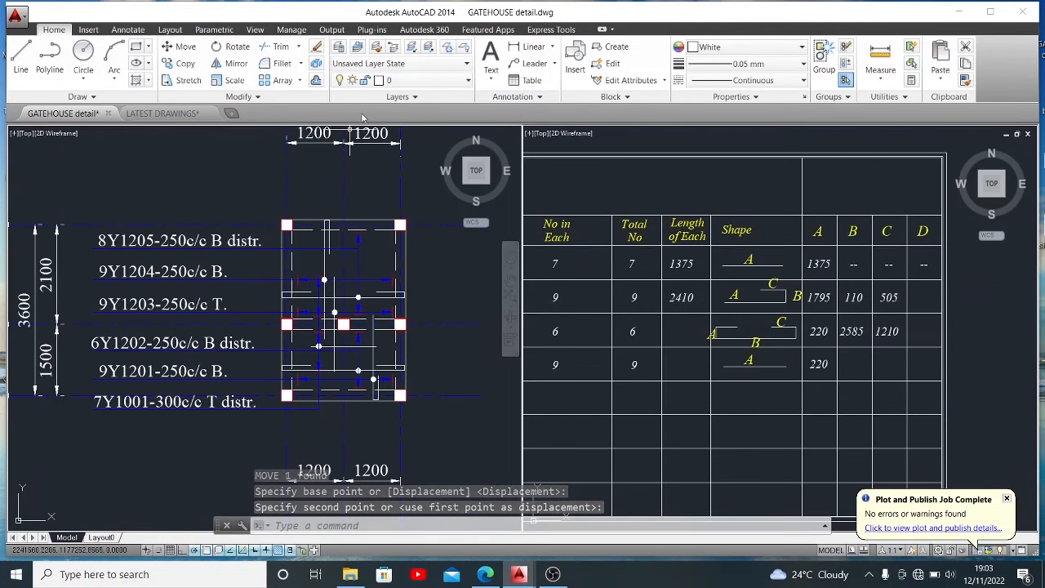
- Measure the length of bar 03 on the plan with a linear dimension, without placing the dimension
{"action": "left_click", "coordinate": [534, 47]}
{"action": "scroll", "coordinate": [337, 283], "scroll_direction": "up", "scroll_amount": 2}
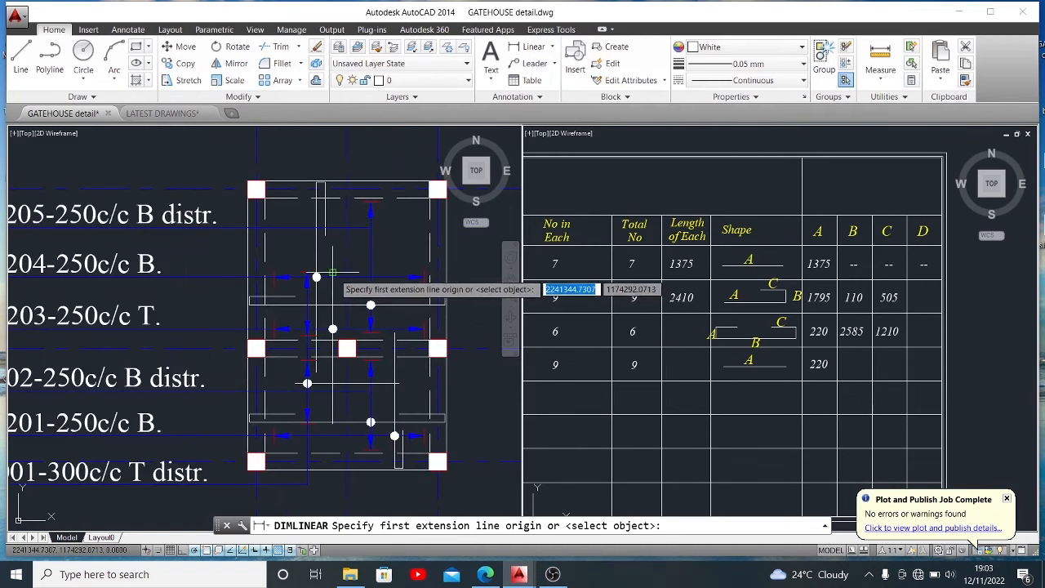
{"action": "left_click", "coordinate": [334, 277]}
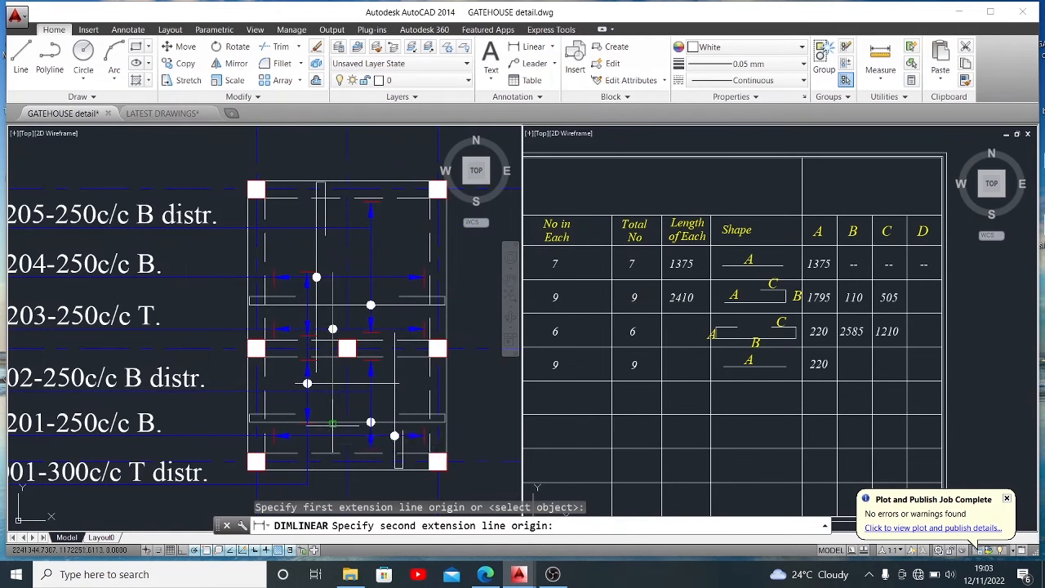
{"action": "key", "text": "Escape"}
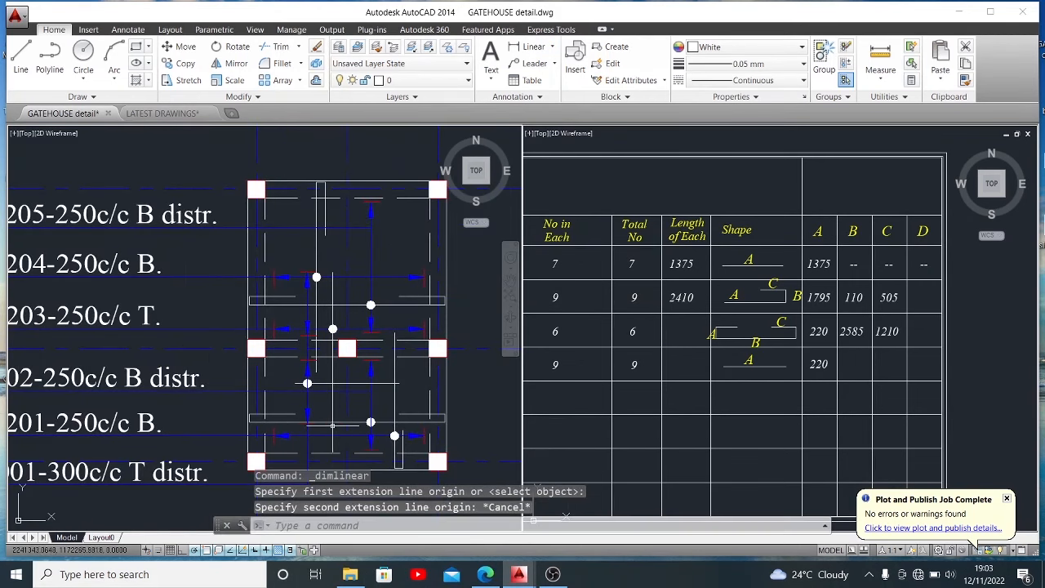
- Change the fourth row's A value to 2000
{"action": "left_click", "coordinate": [821, 365]}
{"action": "double_click", "coordinate": [821, 365]}
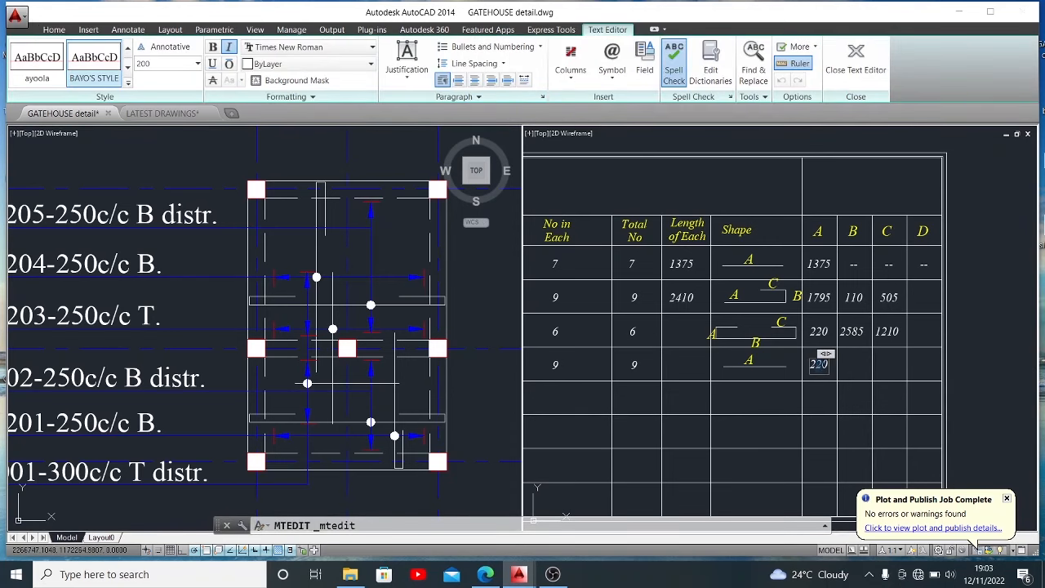
{"action": "left_click", "coordinate": [844, 373]}
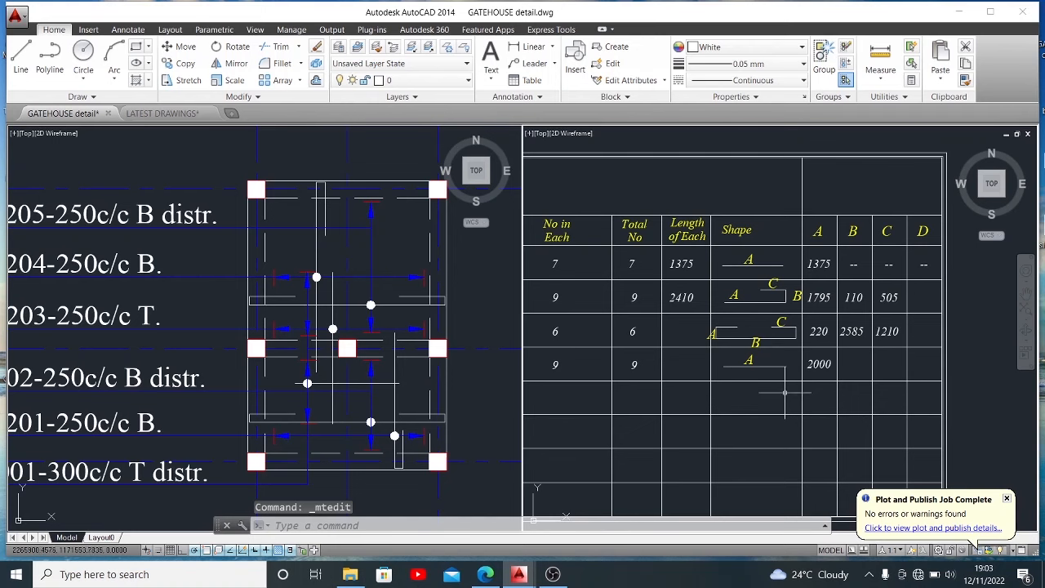
- Copy the fourth row's bar mark down into the fifth row and change the copy to 04
{"action": "scroll", "coordinate": [785, 392], "scroll_direction": "down", "scroll_amount": 4}
{"action": "scroll", "coordinate": [618, 398], "scroll_direction": "up", "scroll_amount": 2}
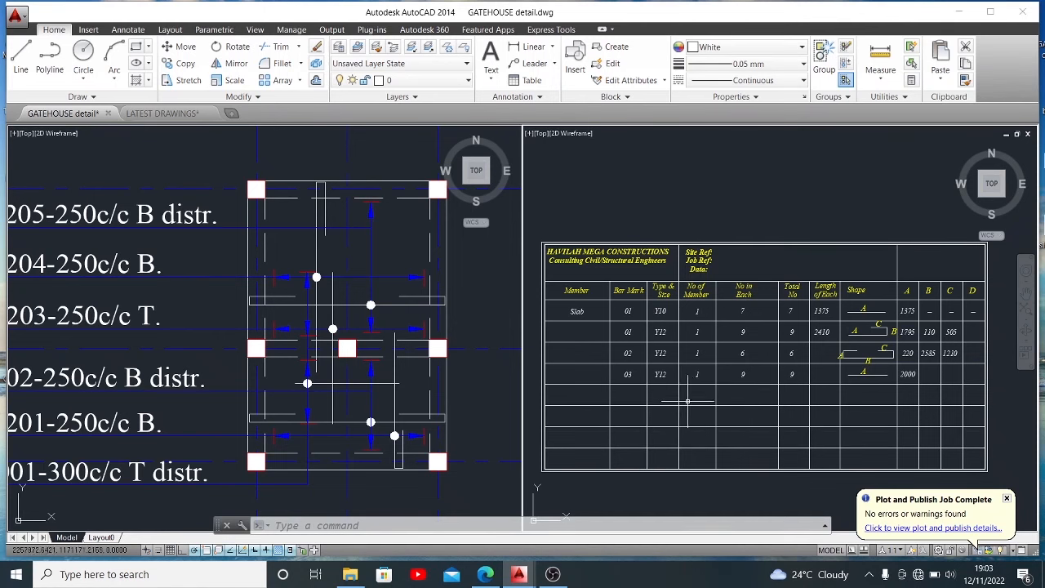
{"action": "scroll", "coordinate": [370, 368], "scroll_direction": "down", "scroll_amount": 2}
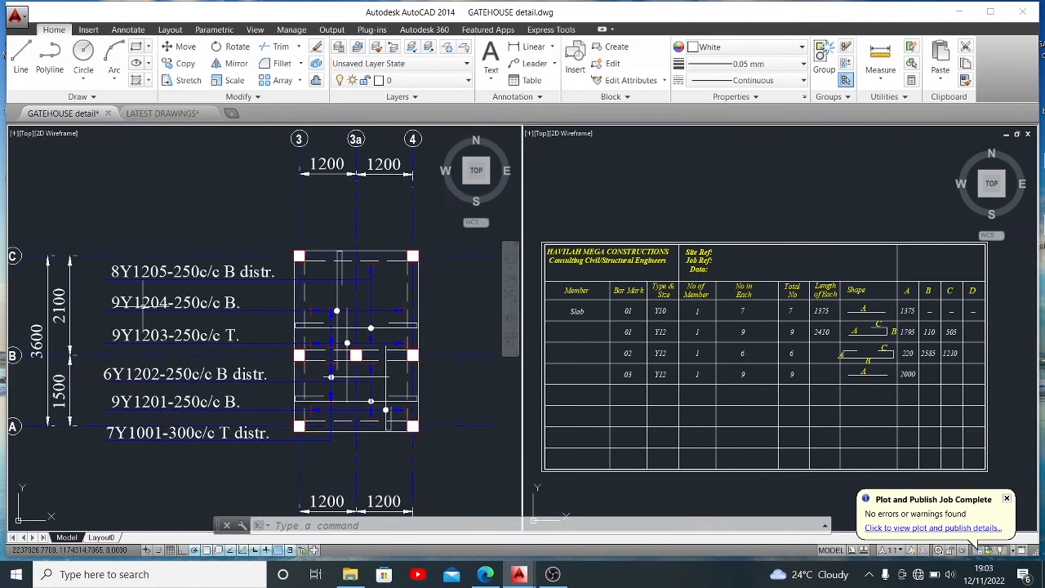
{"action": "left_click", "coordinate": [640, 373]}
{"action": "left_click", "coordinate": [630, 374]}
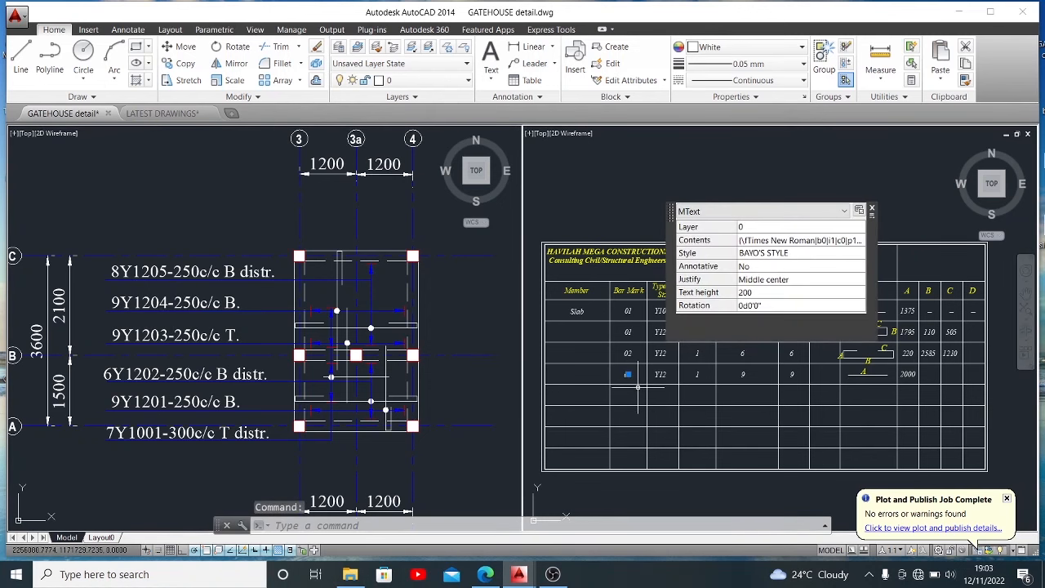
{"action": "type", "text": "CO"}
{"action": "key", "text": "Return"}
{"action": "left_click", "coordinate": [638, 384]}
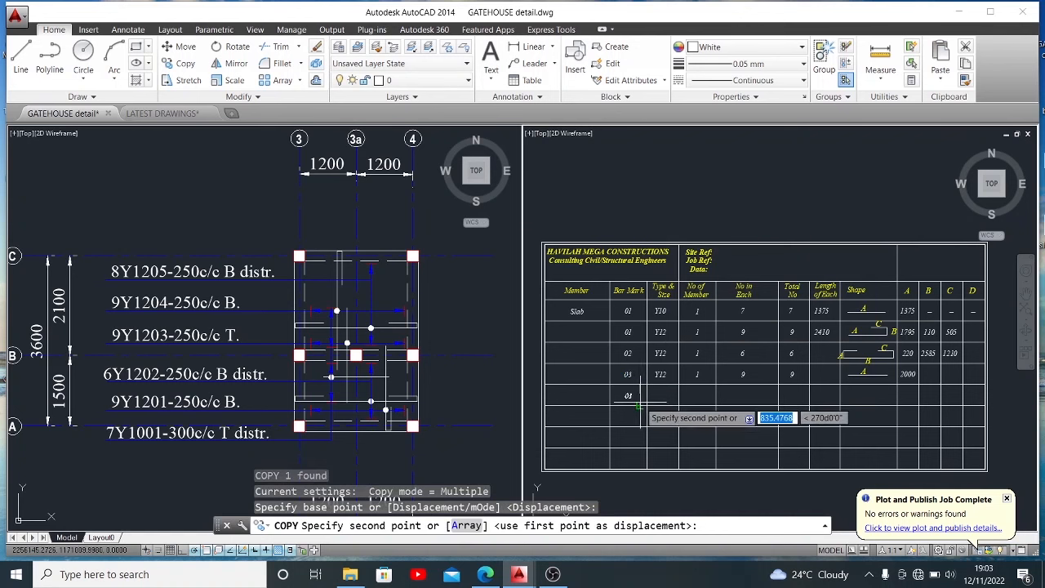
{"action": "left_click", "coordinate": [636, 402]}
{"action": "key", "text": "Escape"}
{"action": "left_click", "coordinate": [628, 395]}
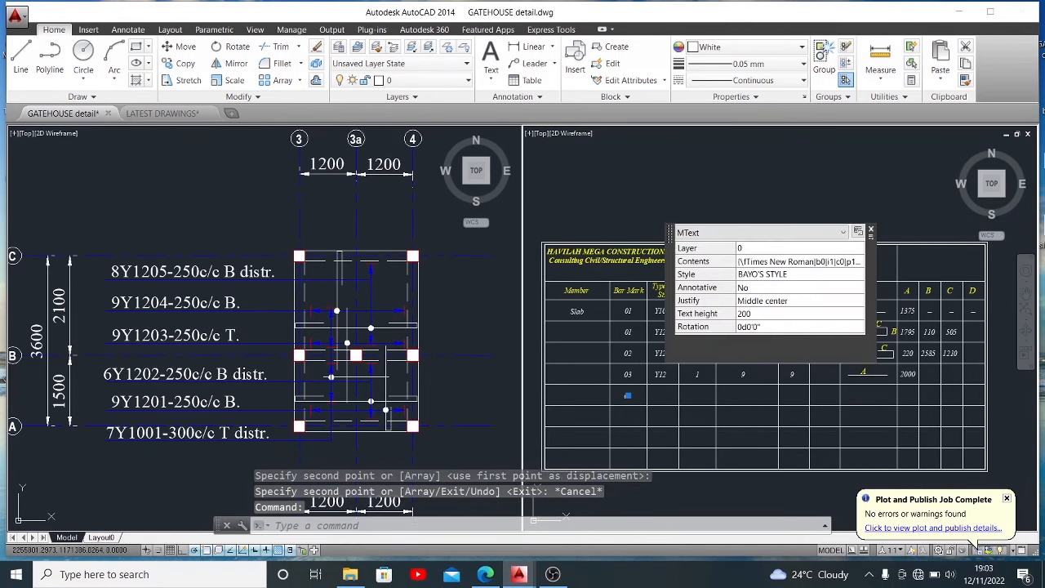
{"action": "double_click", "coordinate": [627, 395]}
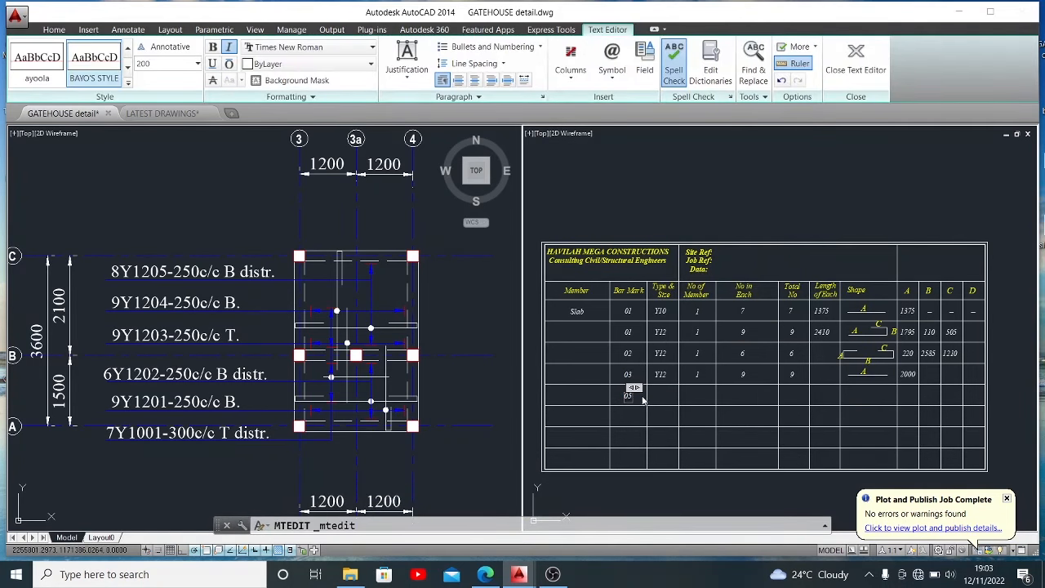
{"action": "left_click", "coordinate": [660, 373]}
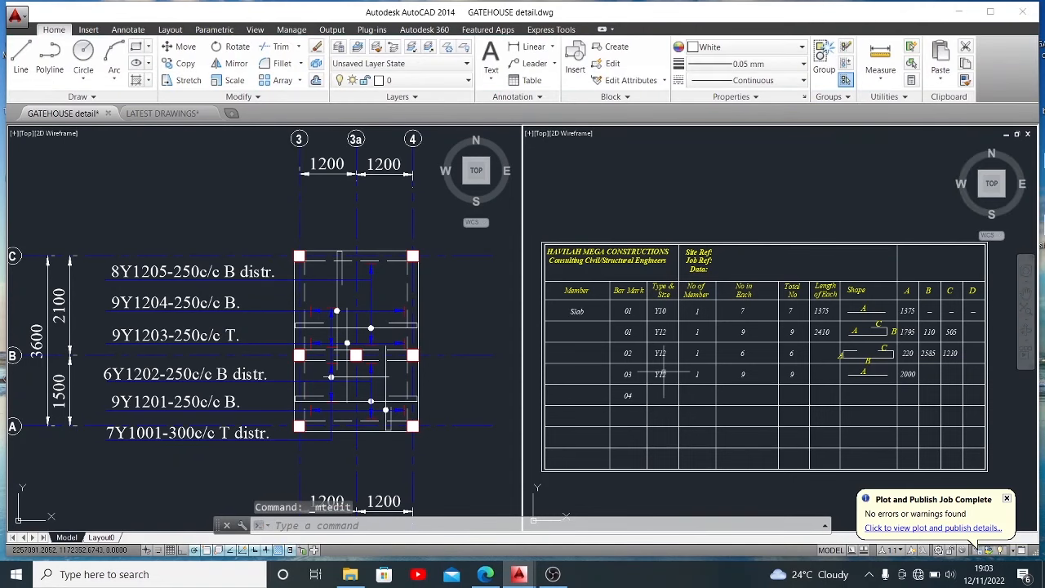
- Copy the fourth row's type and size, Y12, down into the fifth row
{"action": "left_click", "coordinate": [663, 374]}
{"action": "type", "text": "C"}
{"action": "key", "text": "Return"}
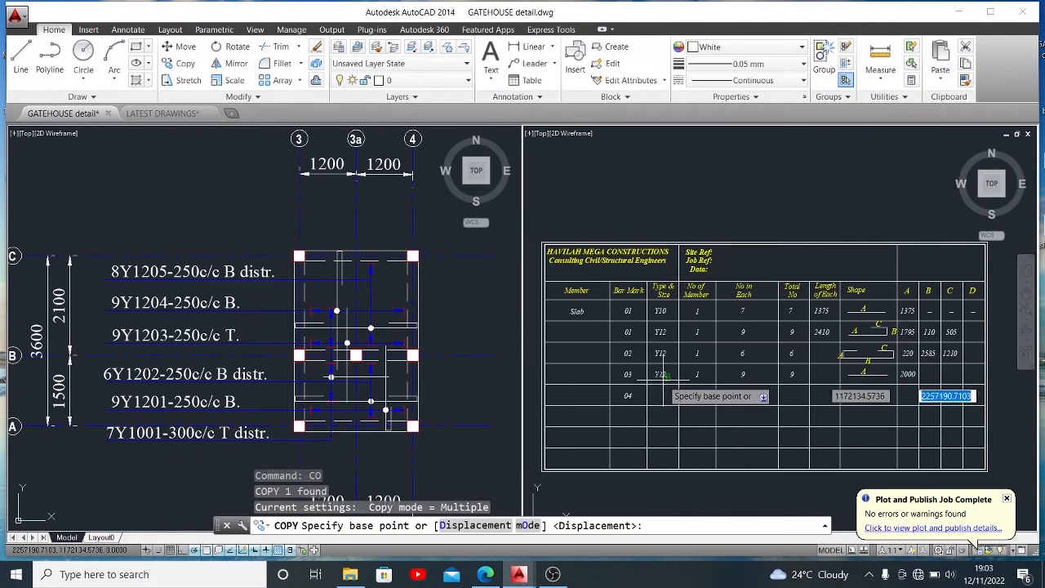
{"action": "left_click", "coordinate": [664, 384]}
{"action": "left_click", "coordinate": [665, 405]}
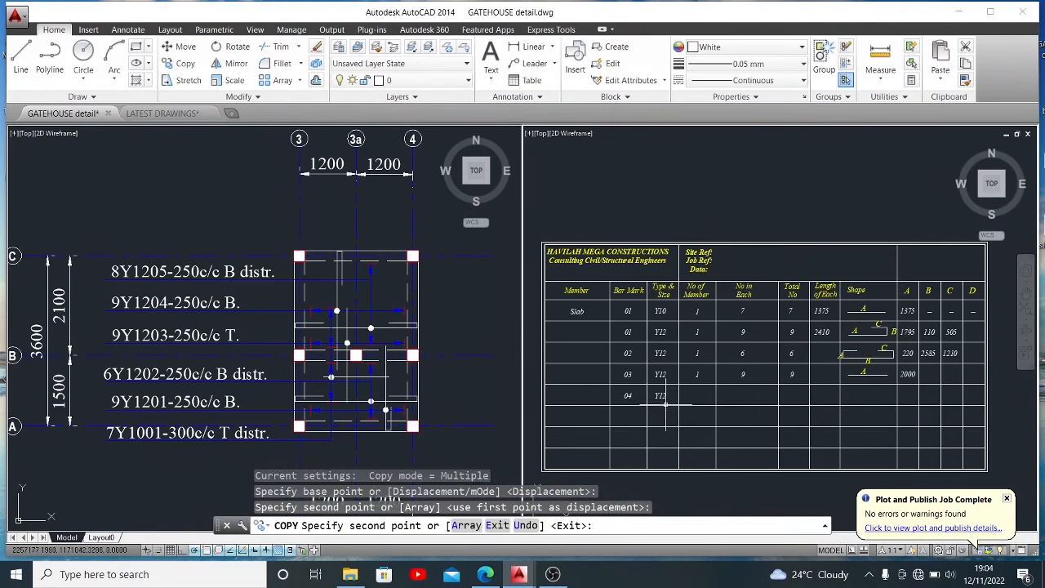
{"action": "key", "text": "Escape"}
- Copy the fourth row's No of Member value 1 and No in Each value 9 down into the fifth row
{"action": "left_click", "coordinate": [698, 374]}
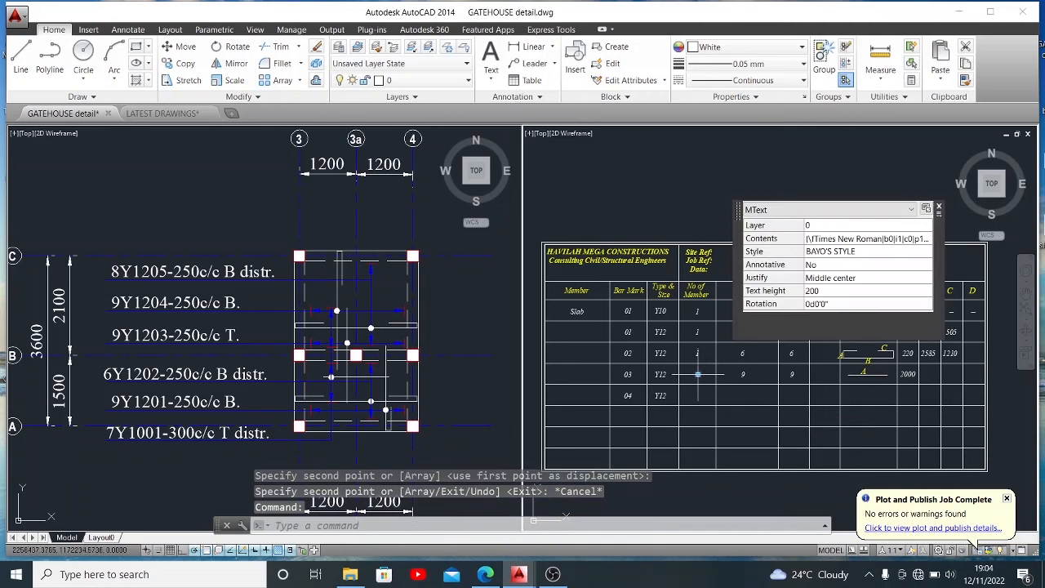
{"action": "left_click", "coordinate": [743, 373]}
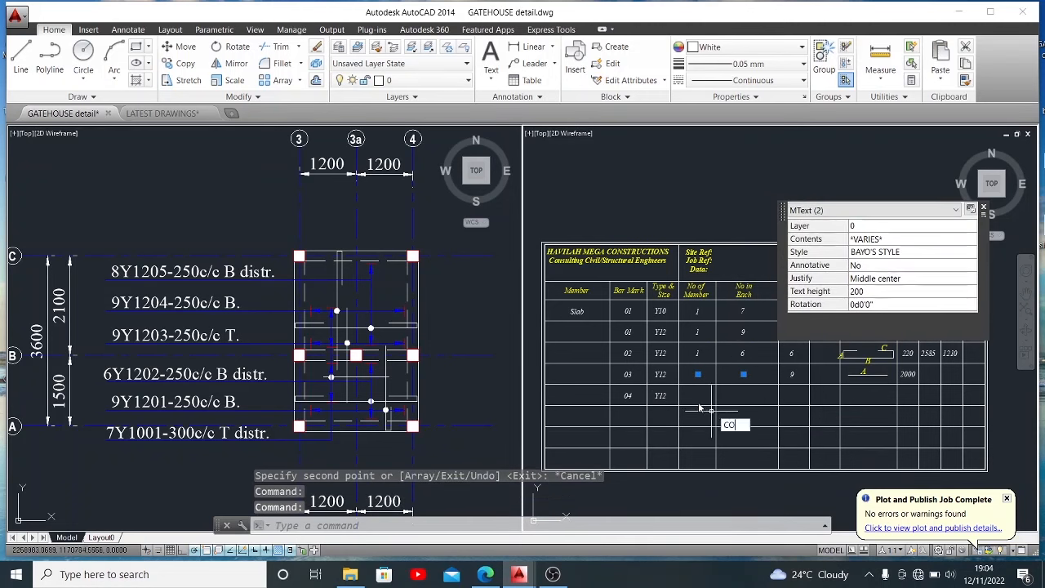
{"action": "type", "text": "CO"}
{"action": "key", "text": "Return"}
{"action": "left_click", "coordinate": [707, 390]}
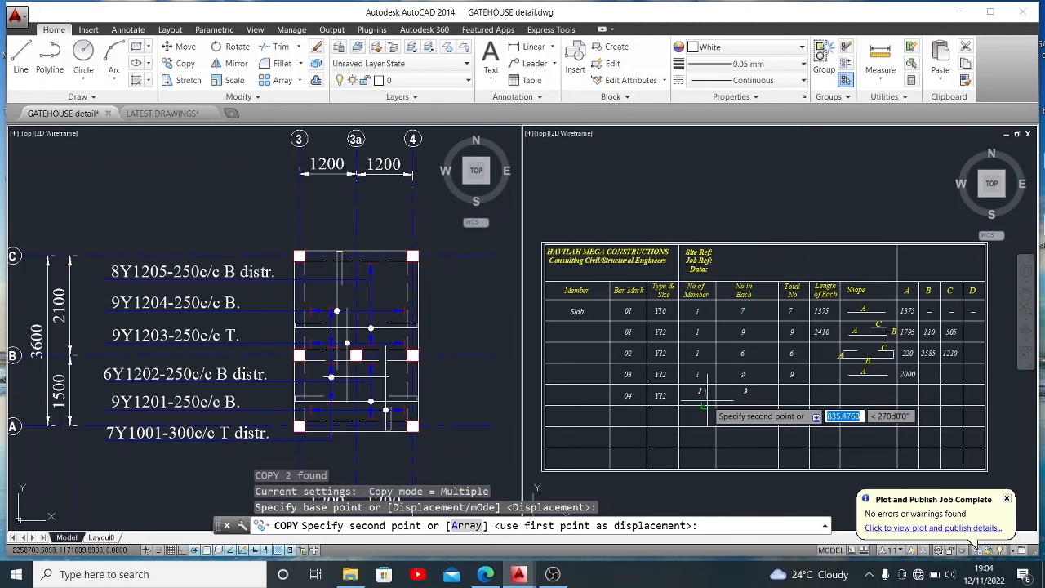
{"action": "left_click", "coordinate": [703, 405]}
{"action": "key", "text": "Escape"}
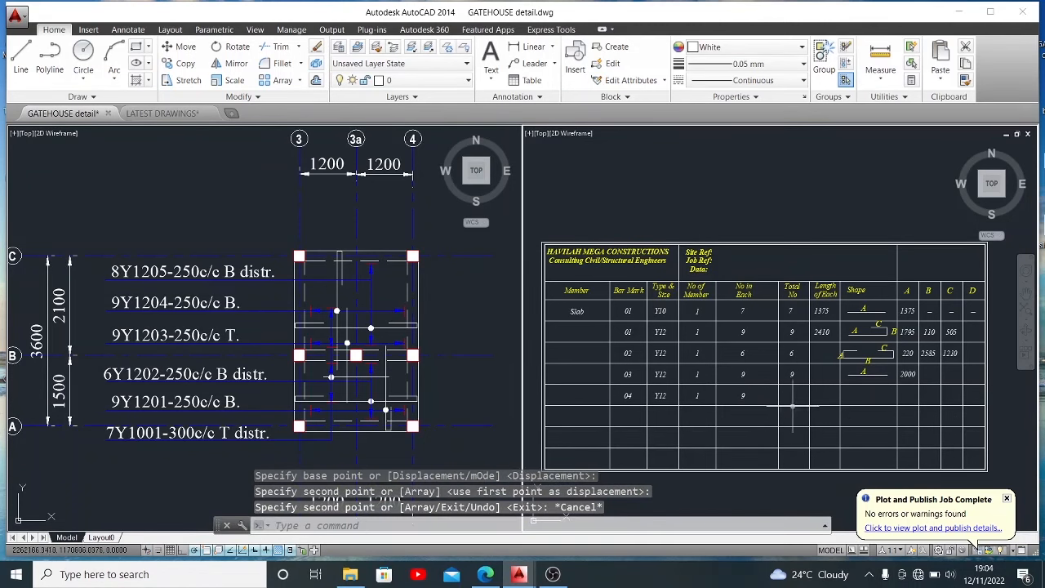
- Copy the fourth row's Total No value, 9, down into the fifth row
{"action": "left_click", "coordinate": [798, 375]}
{"action": "left_click", "coordinate": [785, 379]}
{"action": "key", "text": "Return"}
{"action": "left_click", "coordinate": [797, 385]}
{"action": "left_click", "coordinate": [797, 407]}
{"action": "key", "text": "Escape"}
- Copy the fourth row's A value, 2000, across into its Length of Each cell
{"action": "scroll", "coordinate": [956, 354], "scroll_direction": "up", "scroll_amount": 2}
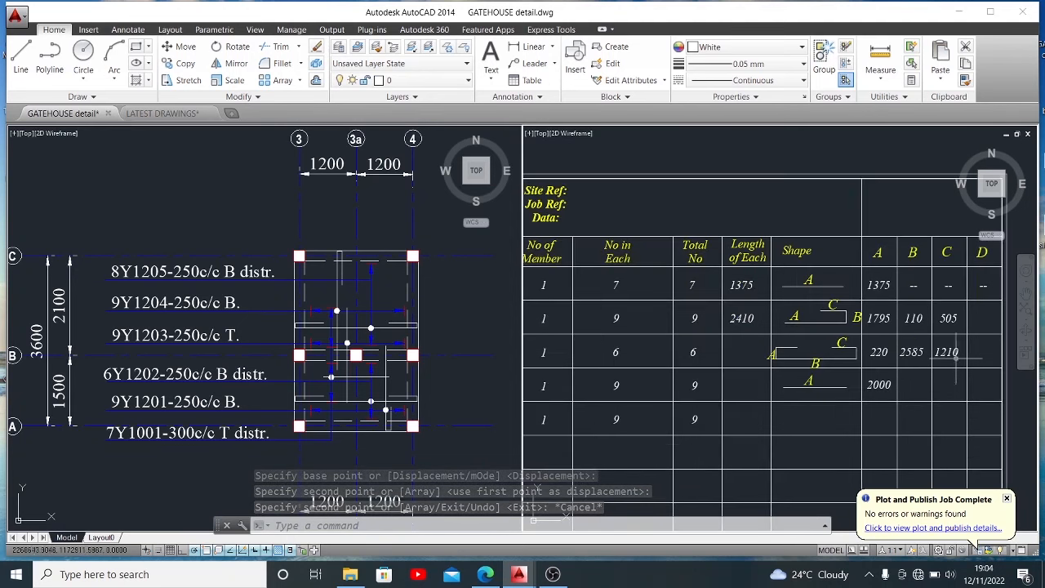
{"action": "left_click", "coordinate": [874, 385]}
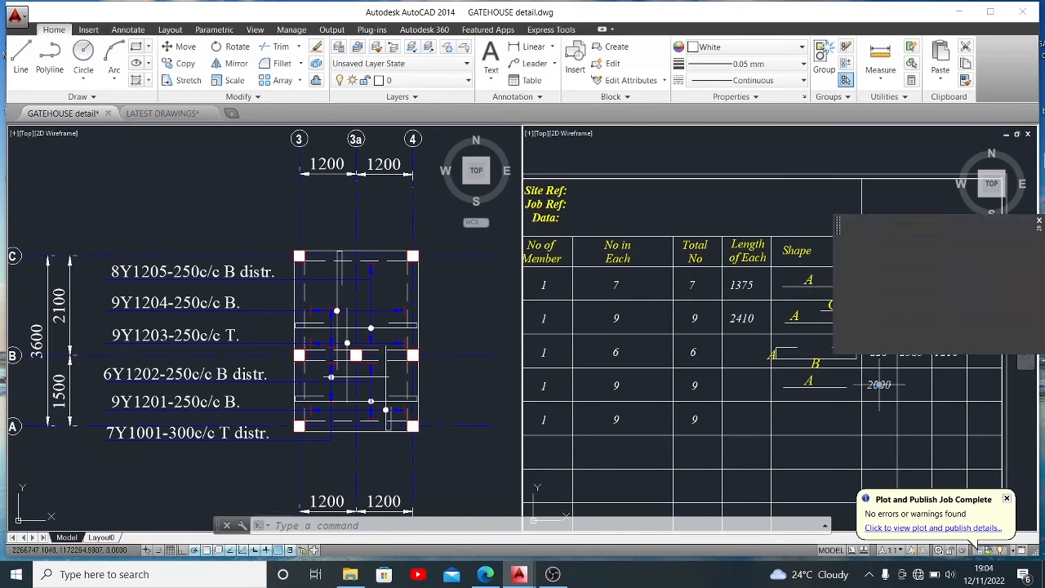
{"action": "type", "text": "c"}
{"action": "key", "text": "Return"}
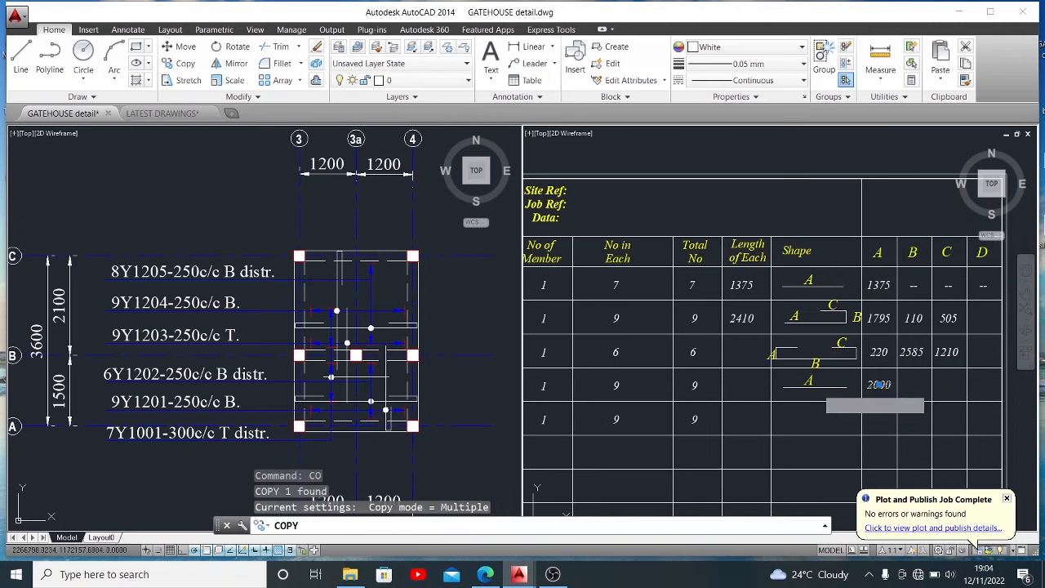
{"action": "left_click", "coordinate": [883, 387]}
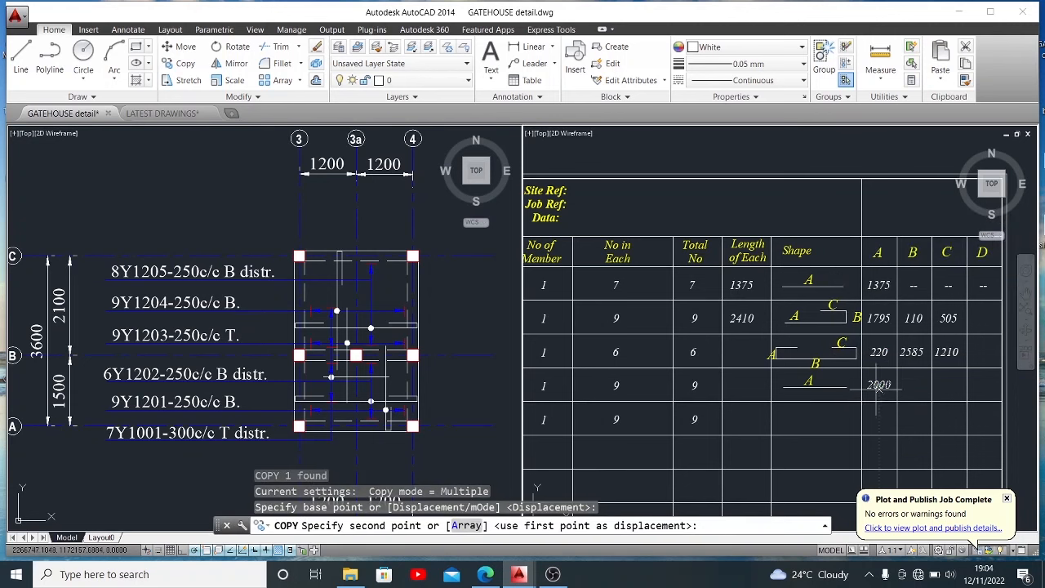
{"action": "left_click", "coordinate": [751, 386]}
{"action": "key", "text": "Escape"}
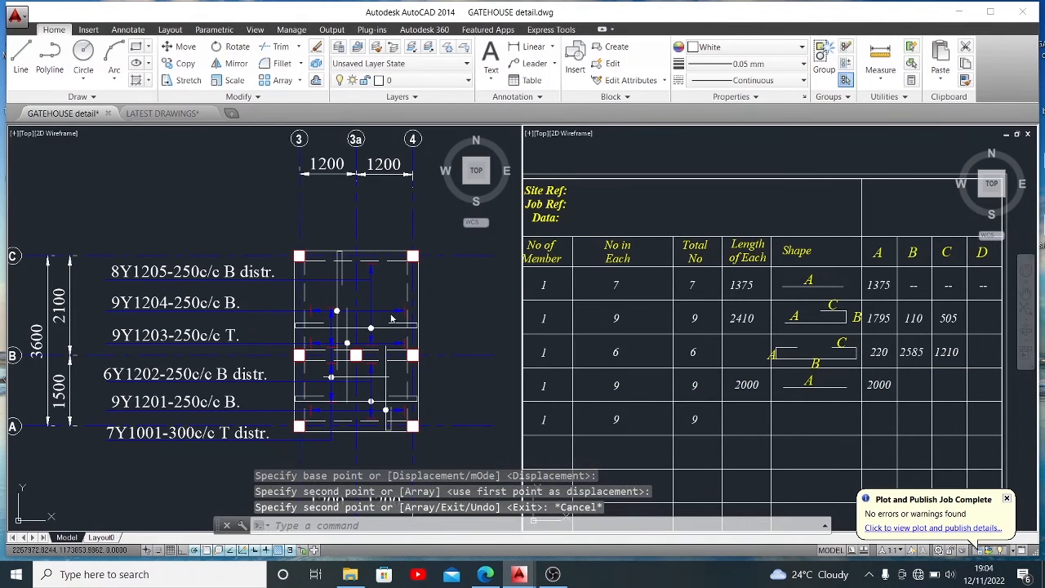
- Calculate the third row's bar length as 220+2585+1210 with QuickCalc
{"action": "type", "text": "QC"}
{"action": "key", "text": "Return"}
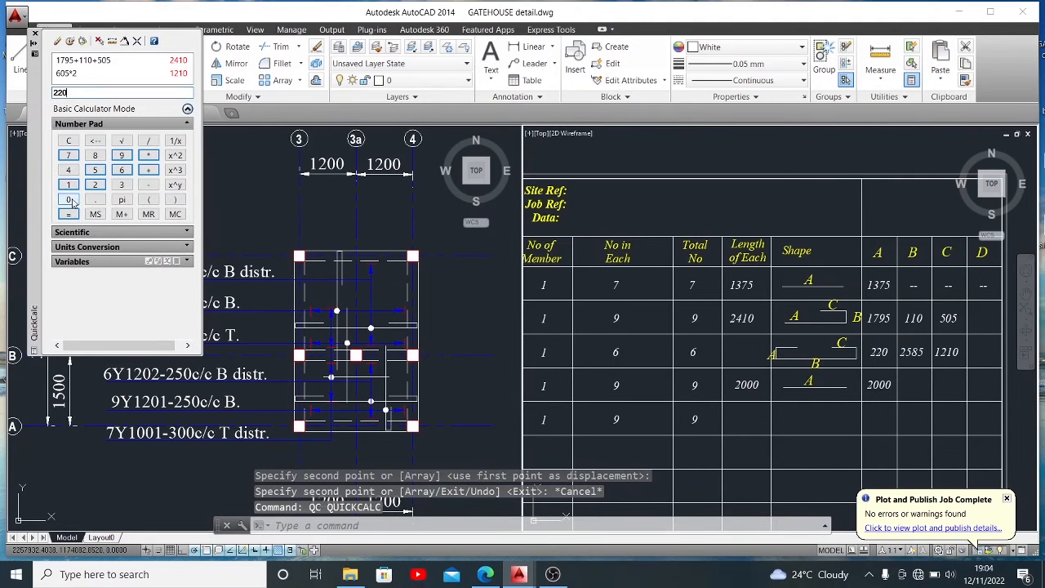
{"action": "left_click", "coordinate": [149, 173]}
{"action": "left_click", "coordinate": [94, 184]}
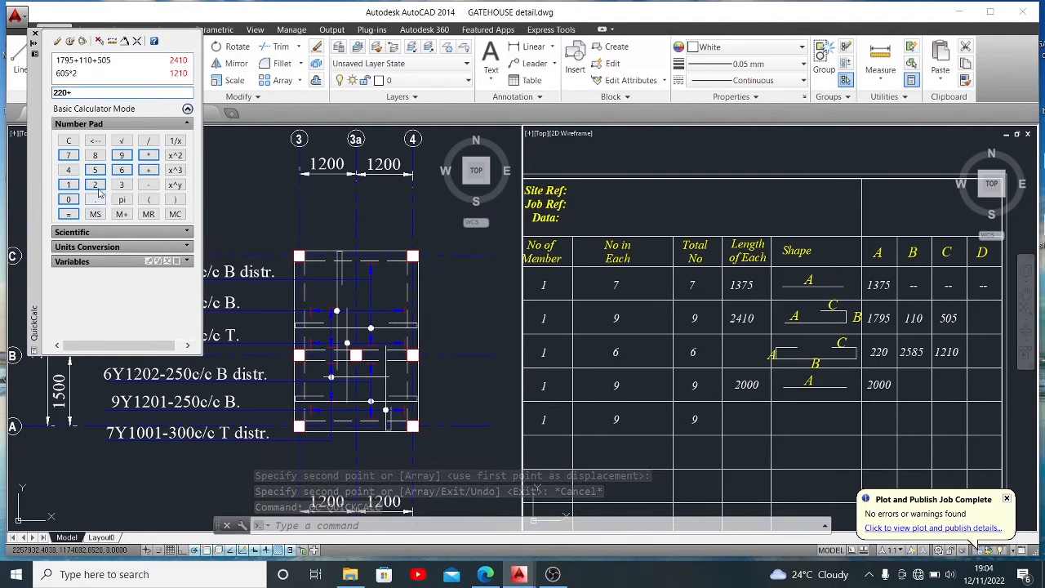
{"action": "left_click", "coordinate": [95, 170]}
{"action": "left_click", "coordinate": [95, 155]}
{"action": "left_click", "coordinate": [95, 170]}
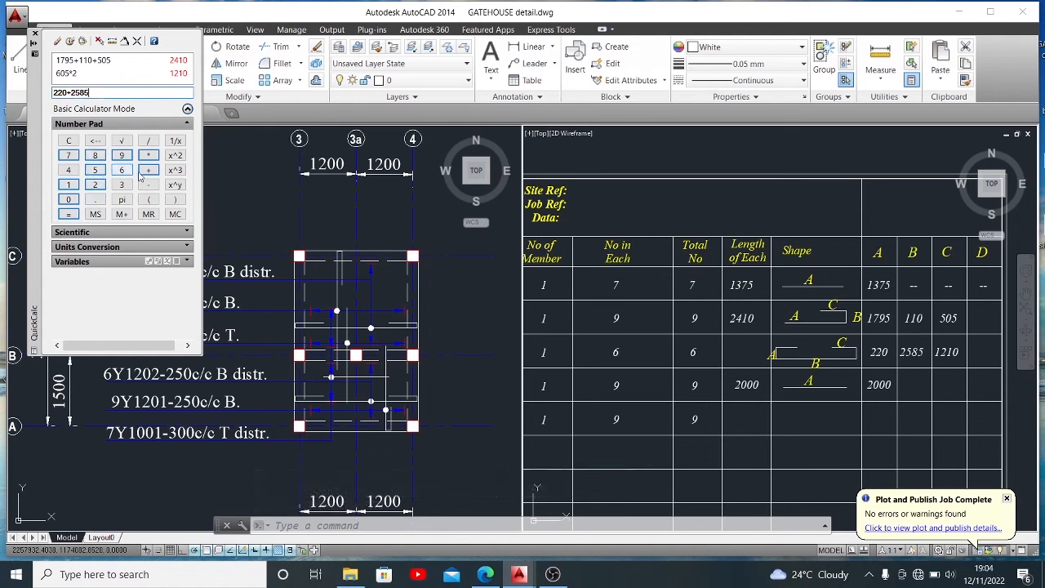
{"action": "left_click", "coordinate": [92, 187]}
{"action": "left_click", "coordinate": [67, 215]}
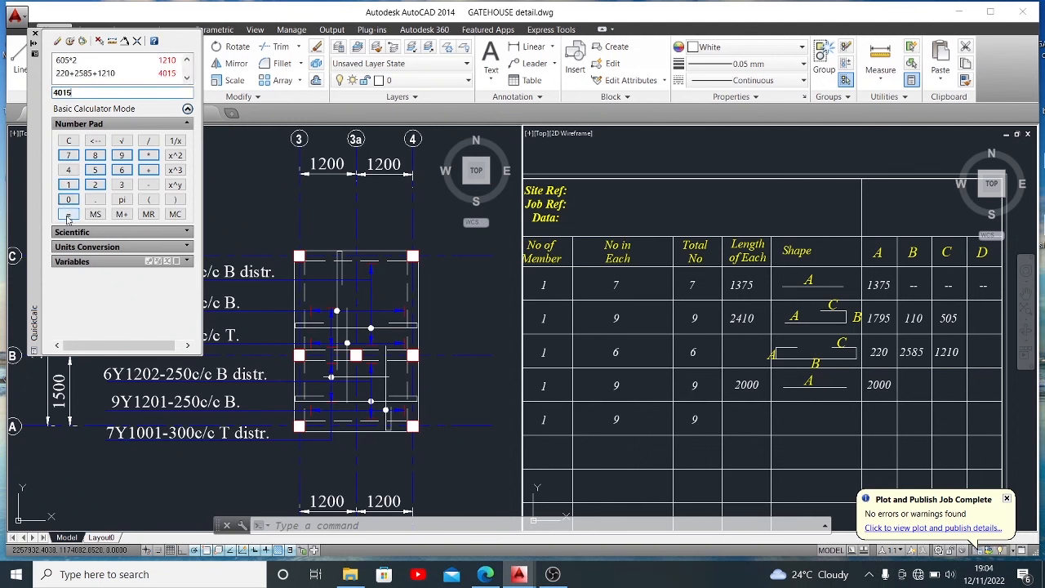
- Copy the fourth row's Length of Each value up into the third row's Length of Each cell
{"action": "left_click", "coordinate": [746, 384]}
{"action": "key", "text": "Return"}
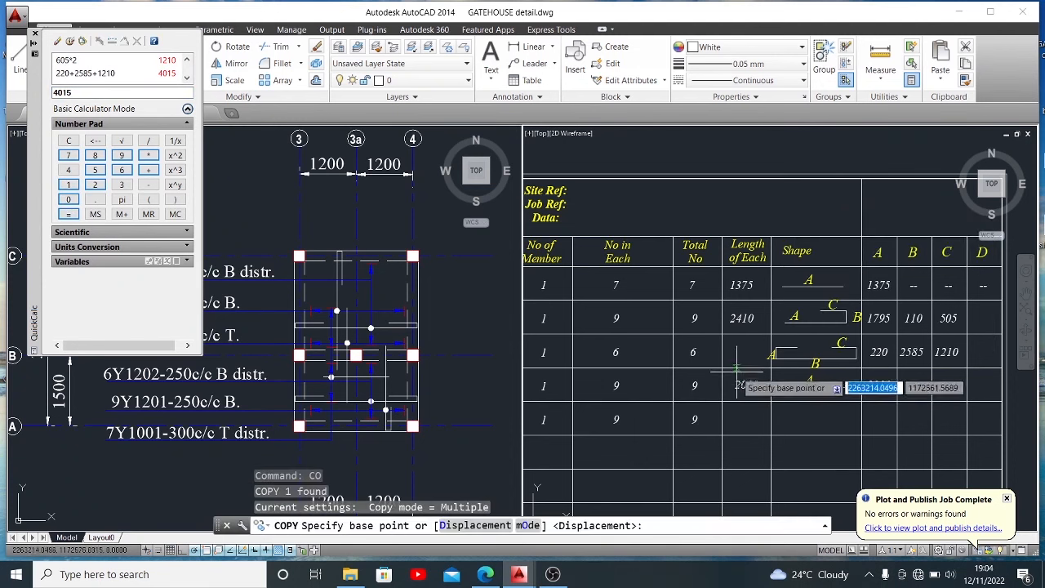
{"action": "left_click", "coordinate": [746, 384]}
{"action": "left_click", "coordinate": [746, 352]}
{"action": "key", "text": "Escape"}
- Change the third row's Length of Each value to 4015 and close the calculator
{"action": "double_click", "coordinate": [746, 351]}
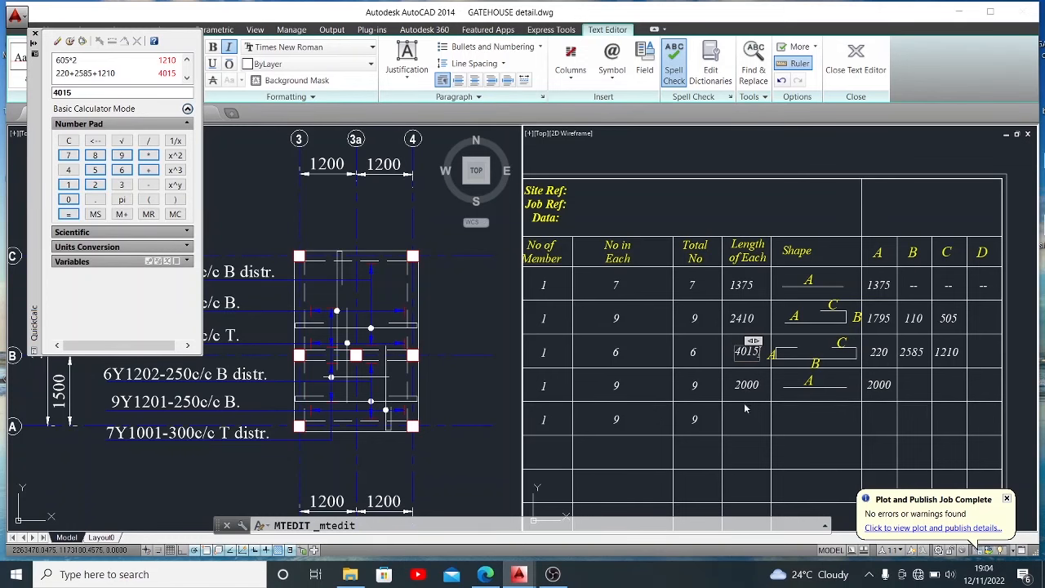
{"action": "left_click", "coordinate": [771, 406]}
{"action": "scroll", "coordinate": [770, 406], "scroll_direction": "down", "scroll_amount": 2}
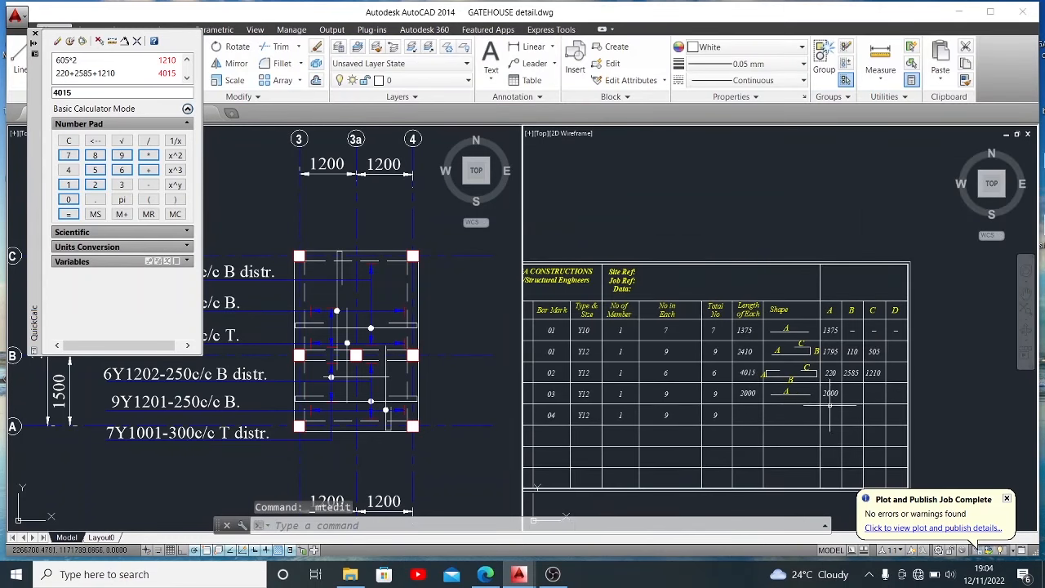
{"action": "scroll", "coordinate": [829, 406], "scroll_direction": "down", "scroll_amount": 2}
{"action": "scroll", "coordinate": [720, 422], "scroll_direction": "up", "scroll_amount": 2}
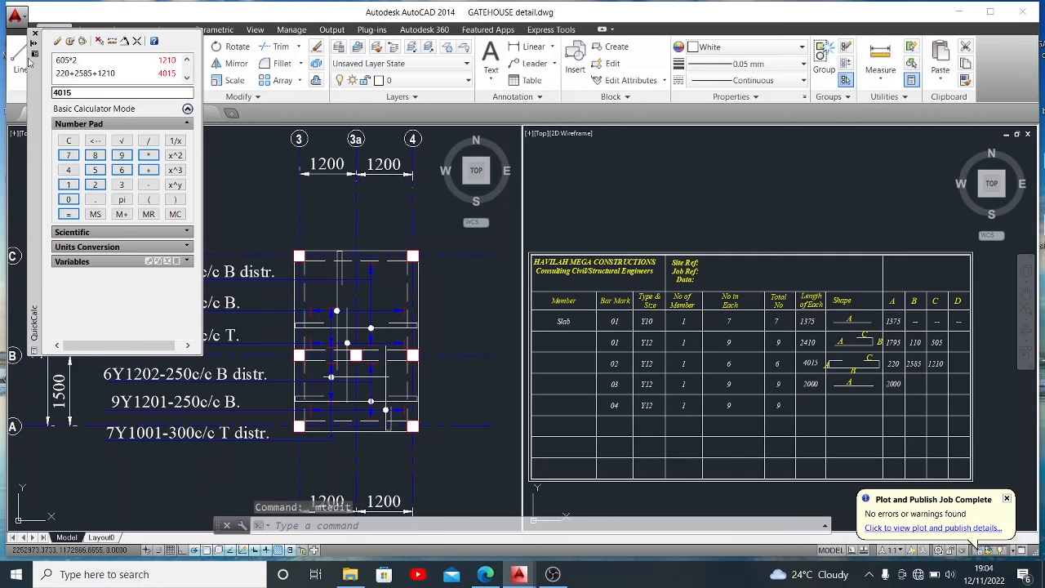
{"action": "left_click", "coordinate": [35, 33]}
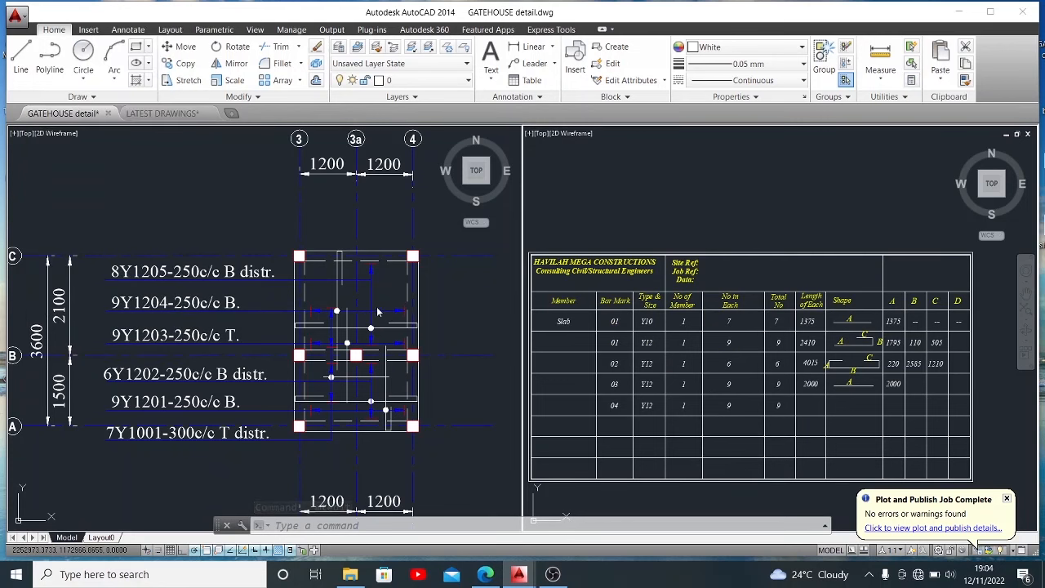
- Check the length of the 9Y1204 bar's long leg on the reinforcement plan
{"action": "scroll", "coordinate": [340, 315], "scroll_direction": "up", "scroll_amount": 1}
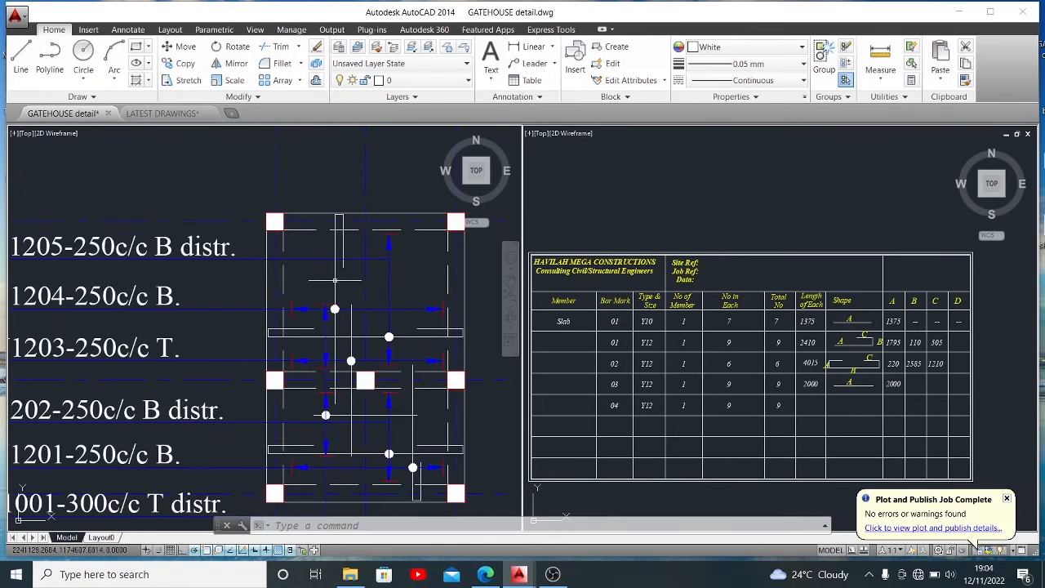
{"action": "left_click", "coordinate": [335, 280]}
{"action": "scroll", "coordinate": [346, 302], "scroll_direction": "down", "scroll_amount": 1}
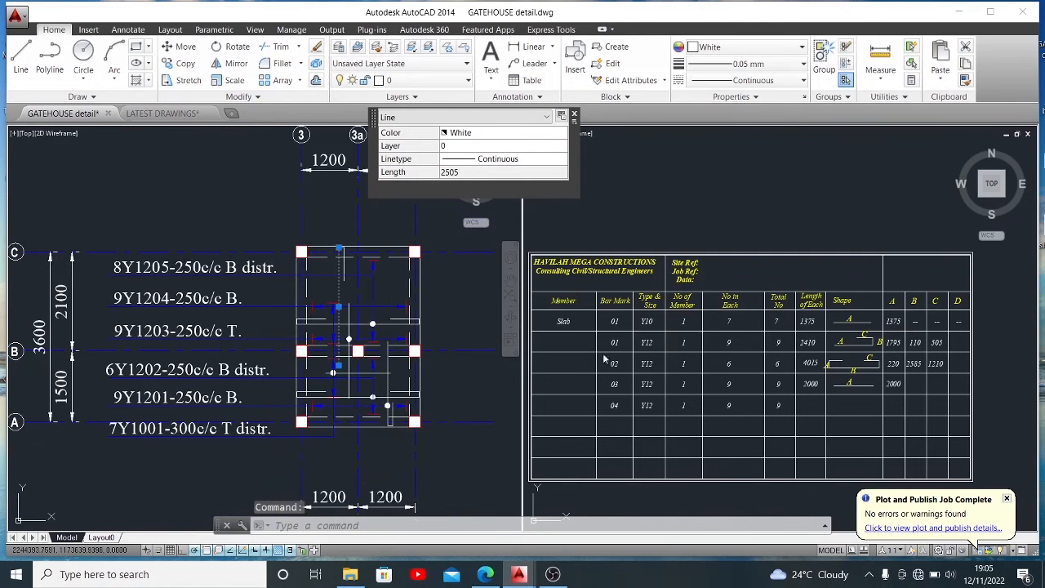
{"action": "left_click", "coordinate": [956, 402]}
{"action": "scroll", "coordinate": [859, 404], "scroll_direction": "up", "scroll_amount": 1}
{"action": "key", "text": "Escape"}
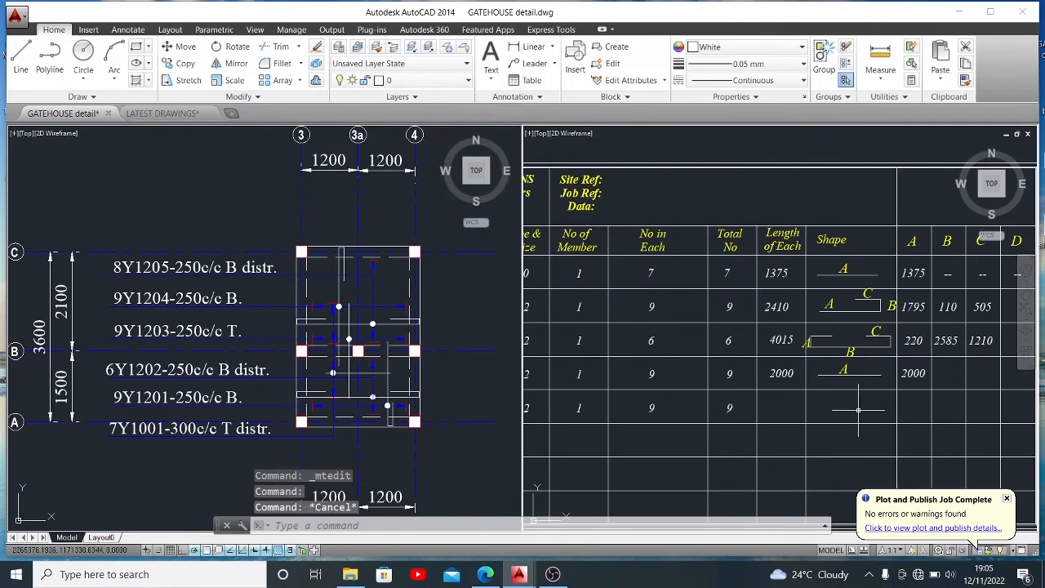
{"action": "type", "text": "l"}
{"action": "key", "text": "Return"}
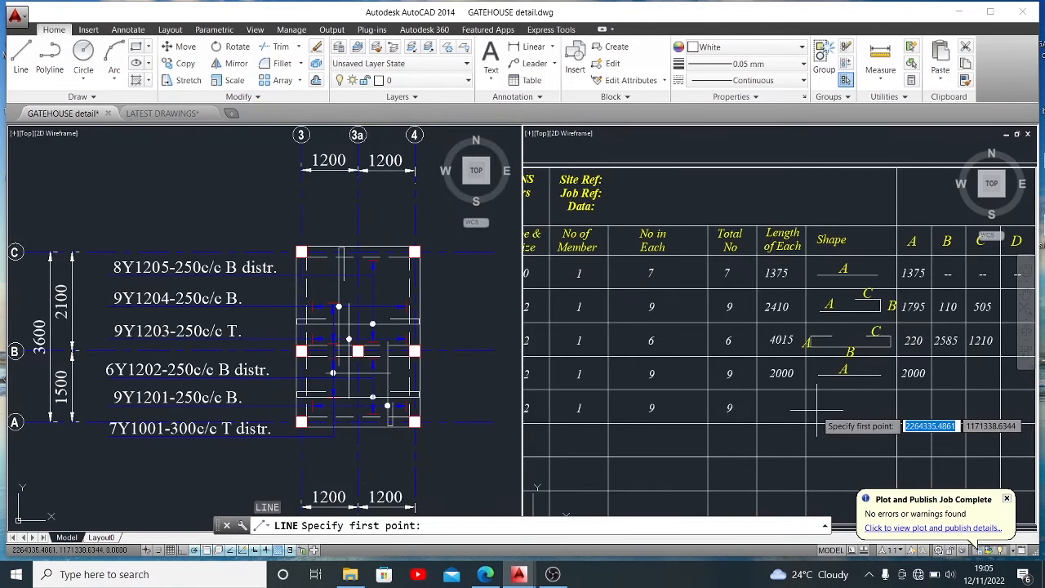
{"action": "left_click", "coordinate": [812, 410]}
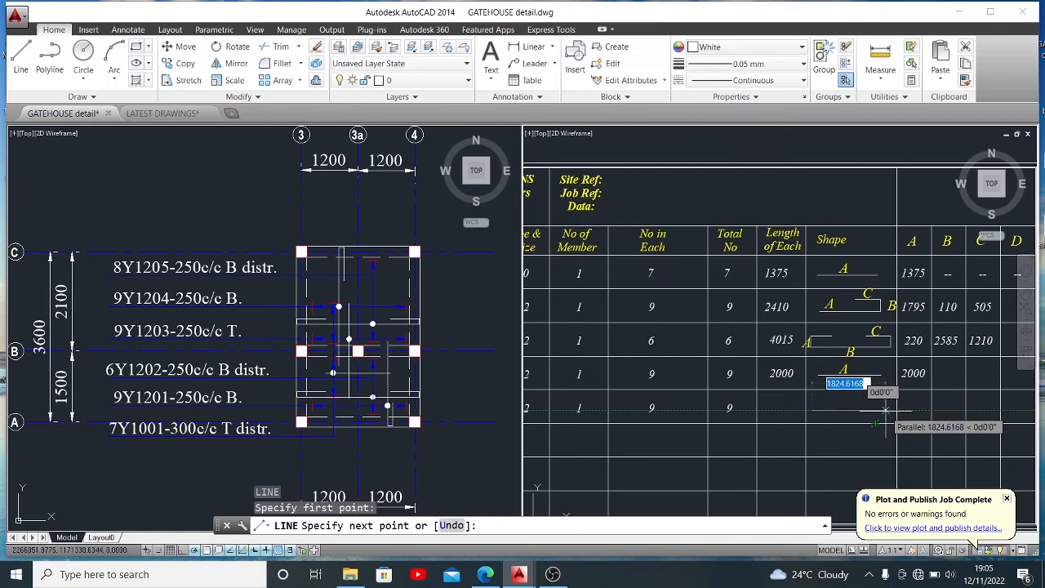
{"action": "key", "text": "Escape"}
- Copy the second row's hooked bar shape with its A, B and C labels down into the fifth row's Shape cell
{"action": "left_click", "coordinate": [893, 313]}
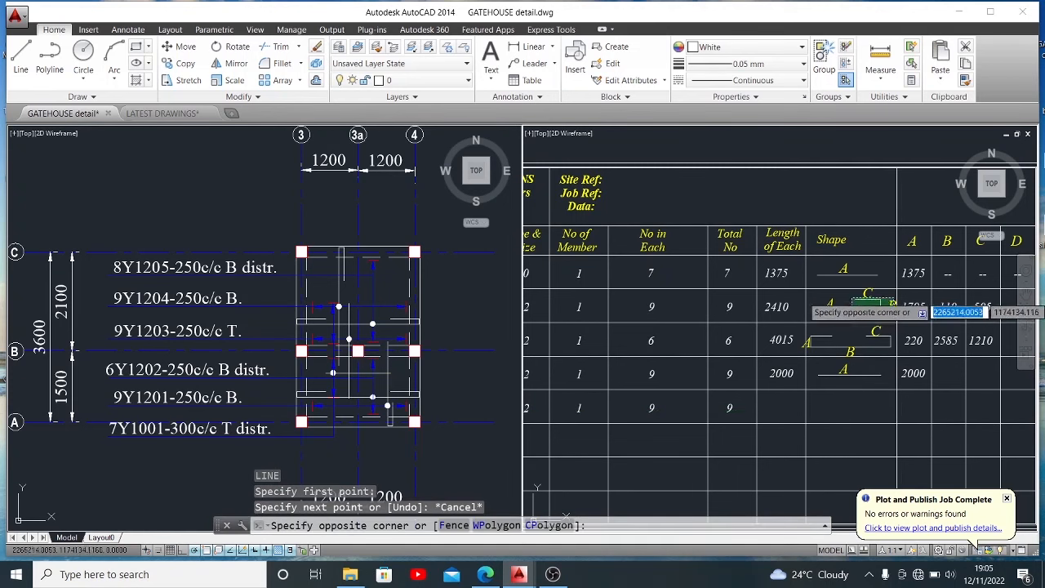
{"action": "left_click", "coordinate": [826, 296]}
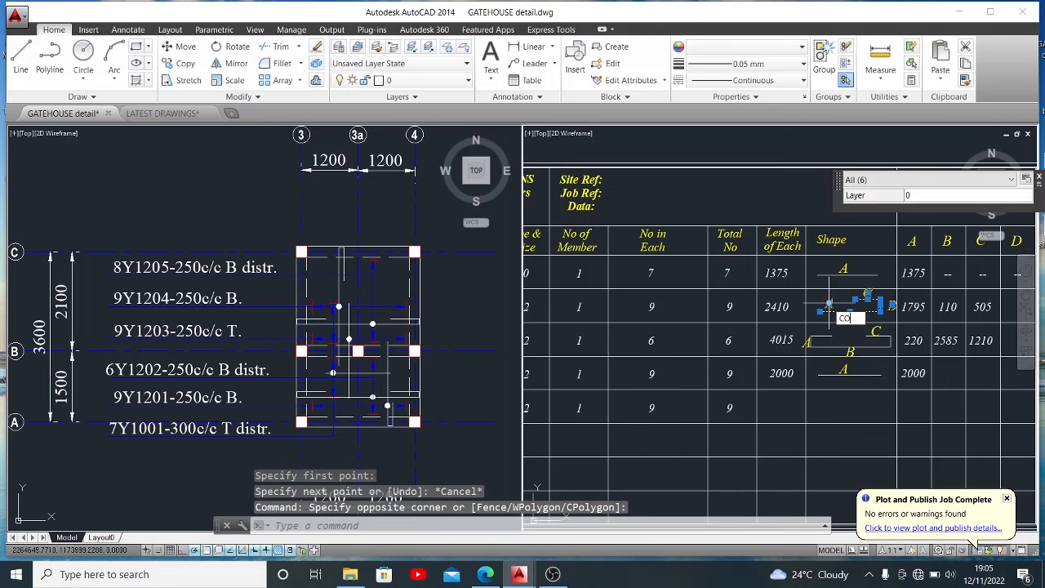
{"action": "key", "text": "Return"}
{"action": "left_click", "coordinate": [835, 322]}
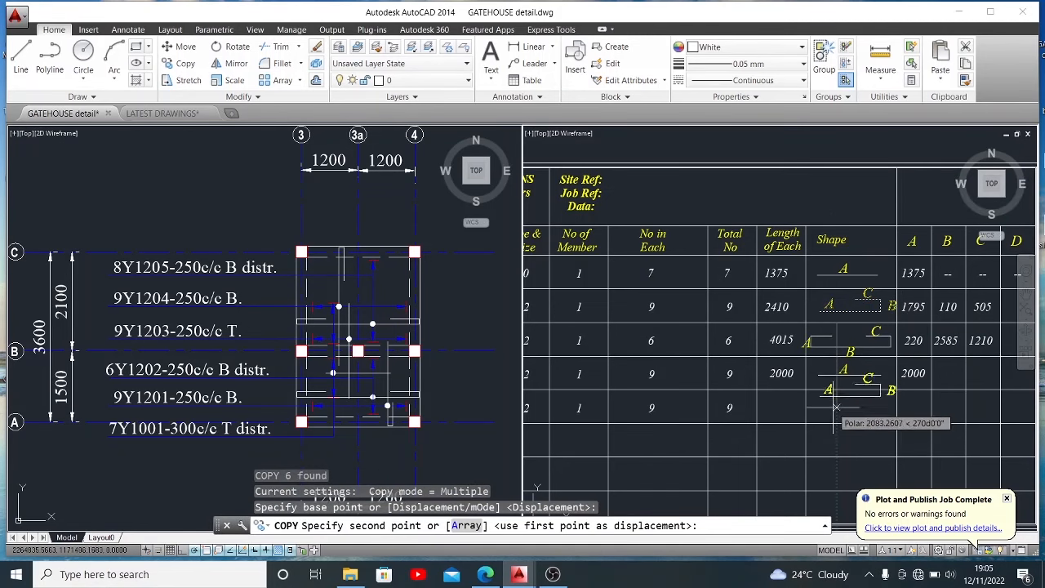
{"action": "key", "text": "Escape"}
{"action": "scroll", "coordinate": [828, 367], "scroll_direction": "down", "scroll_amount": 2}
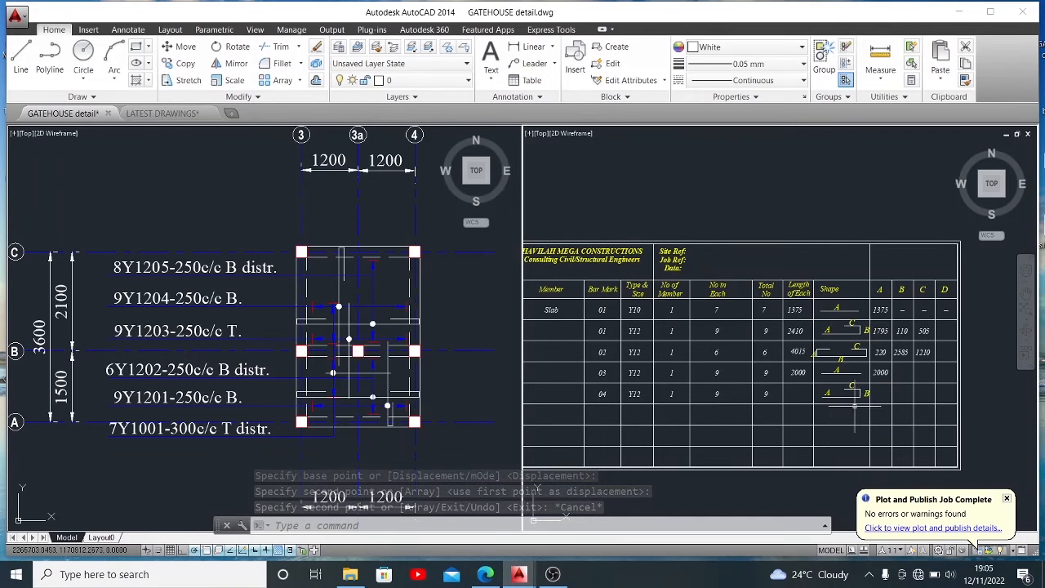
{"action": "scroll", "coordinate": [854, 404], "scroll_direction": "up", "scroll_amount": 2}
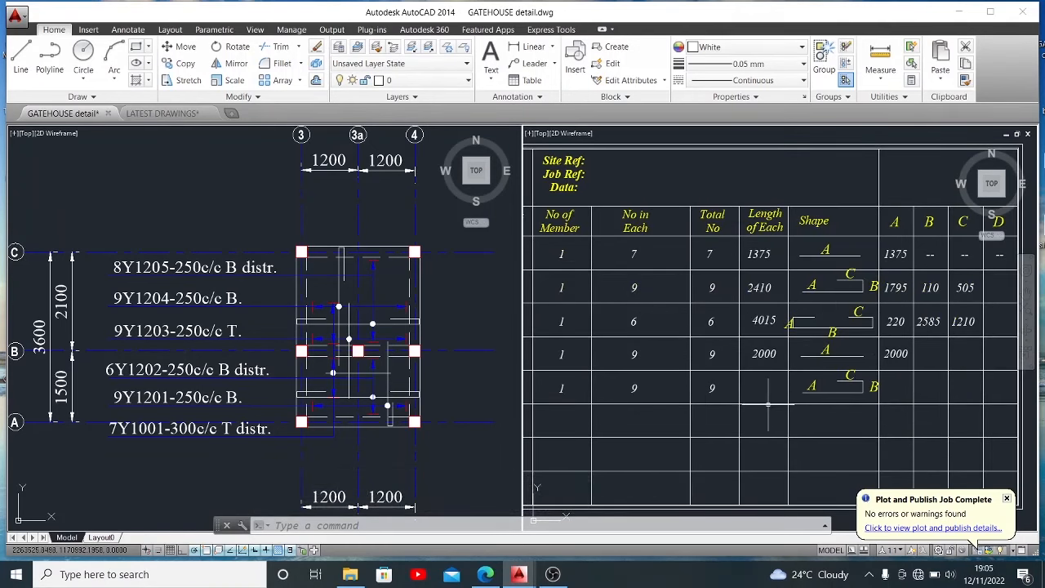
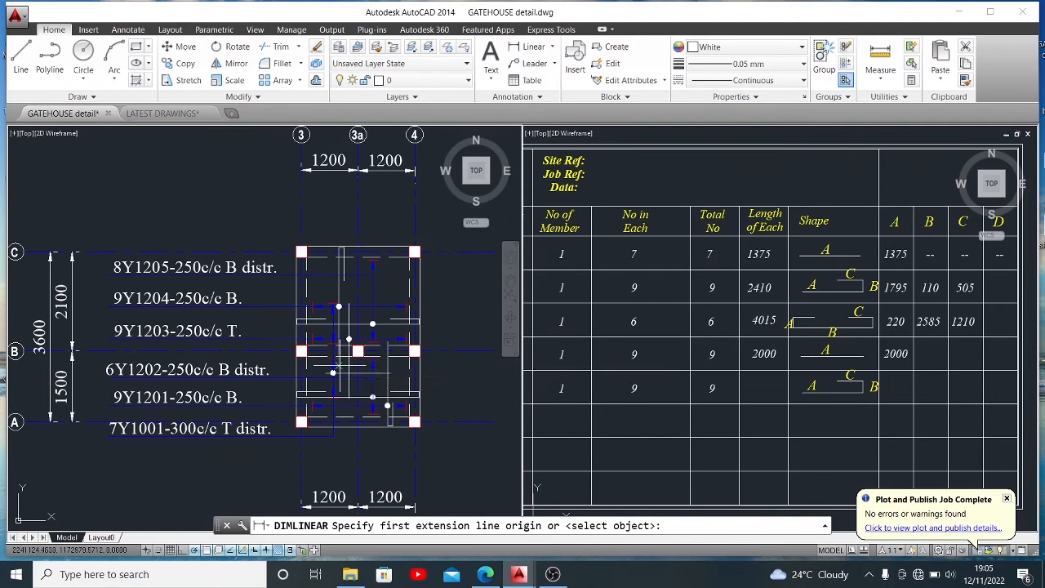
- Measure the 9Y1204 bar's long leg from end to end with a linear dimension, without placing it
{"action": "left_click", "coordinate": [338, 358]}
{"action": "scroll", "coordinate": [344, 265], "scroll_direction": "up", "scroll_amount": 4}
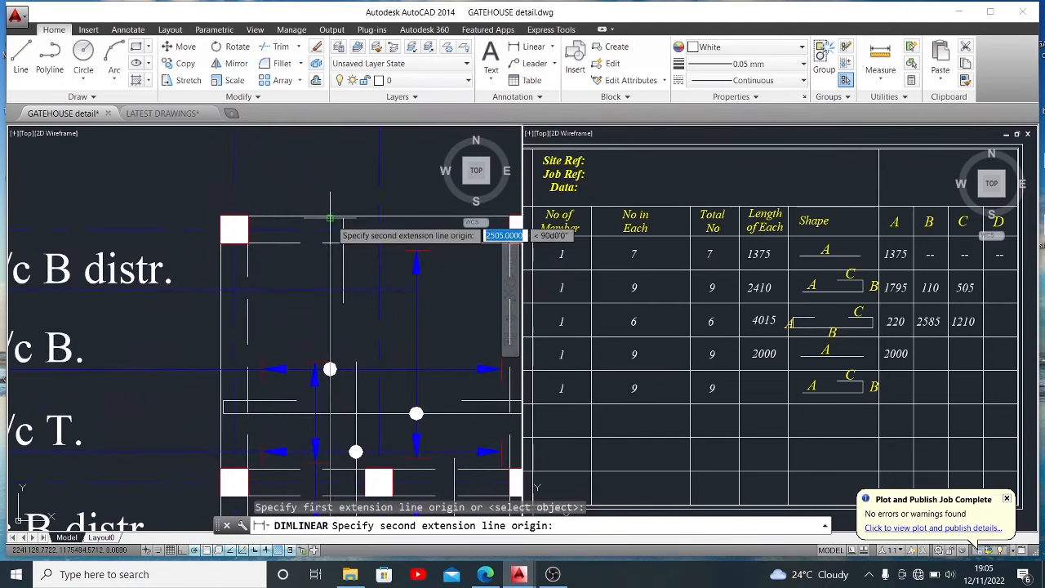
{"action": "key", "text": "Escape"}
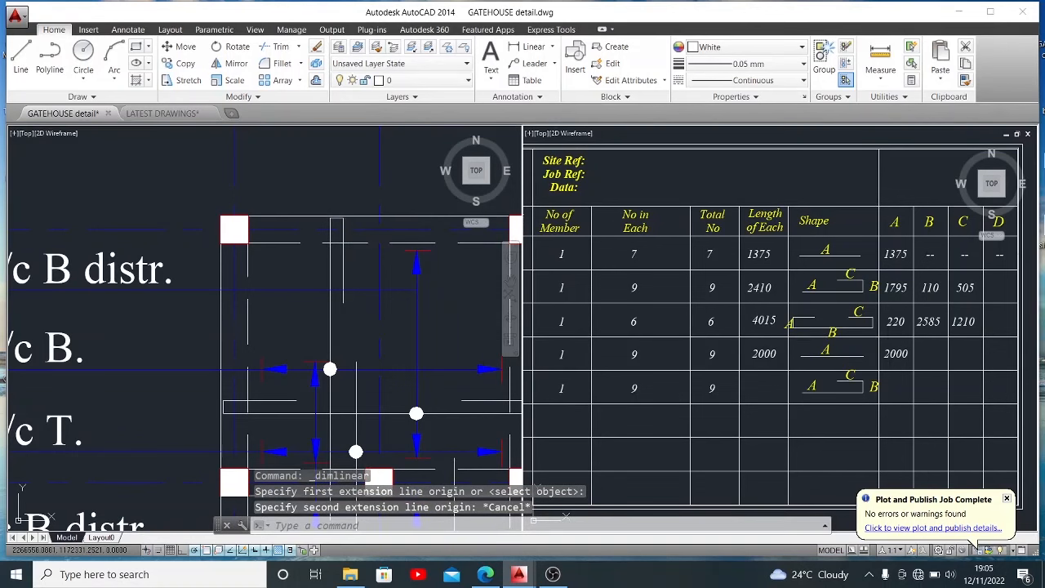
{"action": "left_click", "coordinate": [890, 355]}
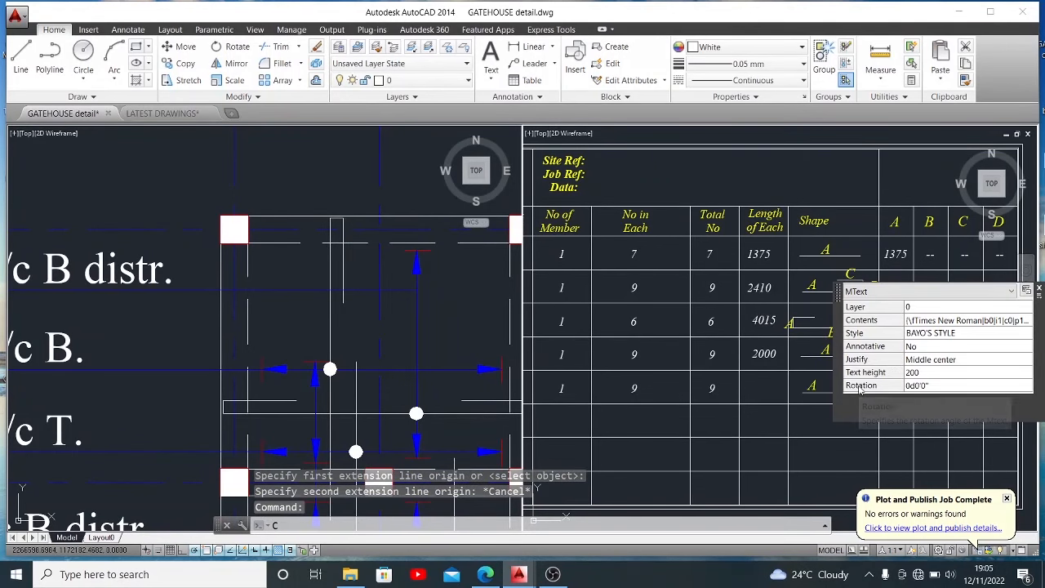
{"action": "type", "text": "c"}
{"action": "key", "text": "space"}
{"action": "left_click", "coordinate": [774, 390]}
{"action": "key", "text": "Escape"}
{"action": "left_click", "coordinate": [802, 382]}
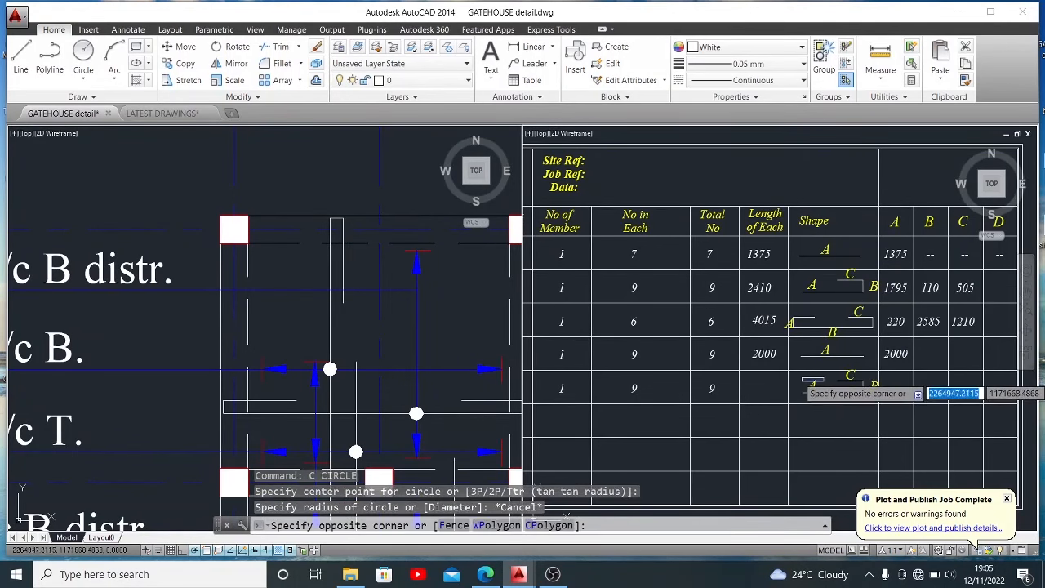
{"action": "key", "text": "Escape"}
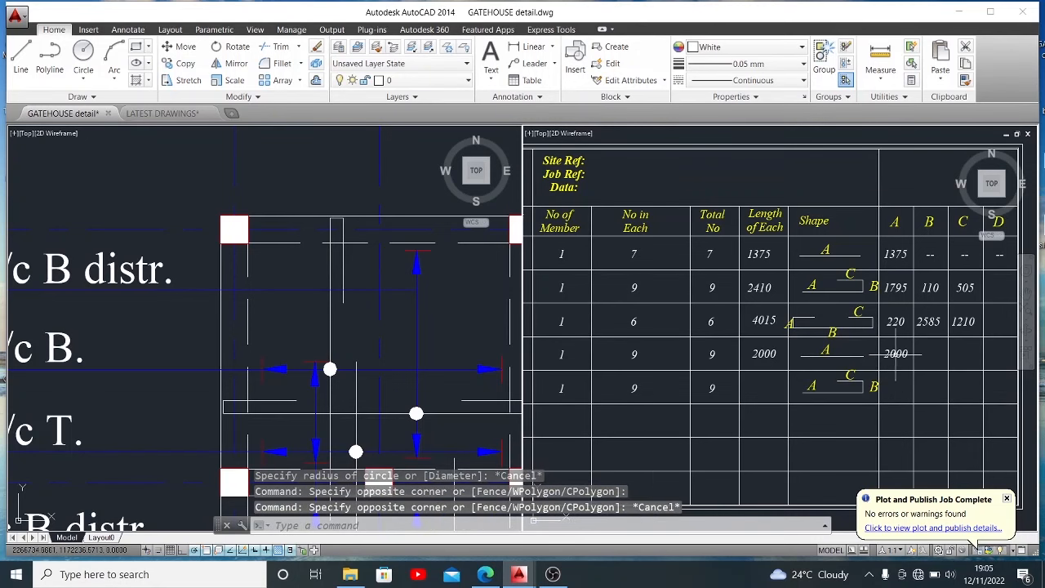
- Copy the fourth row's A value down into the fifth row and change it to 2505
{"action": "left_click", "coordinate": [896, 354]}
{"action": "type", "text": "co"}
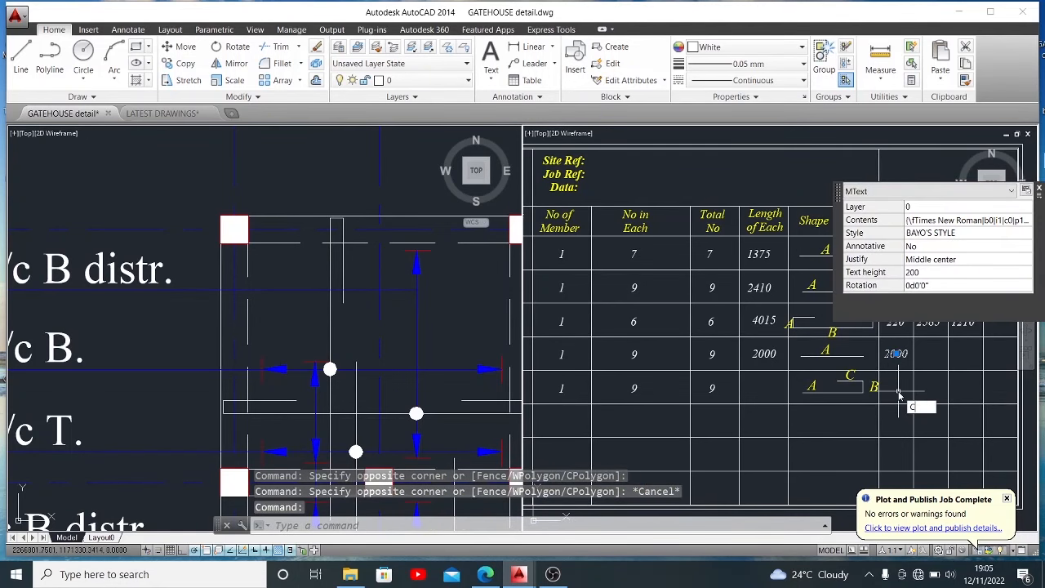
{"action": "key", "text": "space"}
{"action": "left_click", "coordinate": [895, 356]}
{"action": "left_click", "coordinate": [896, 389]}
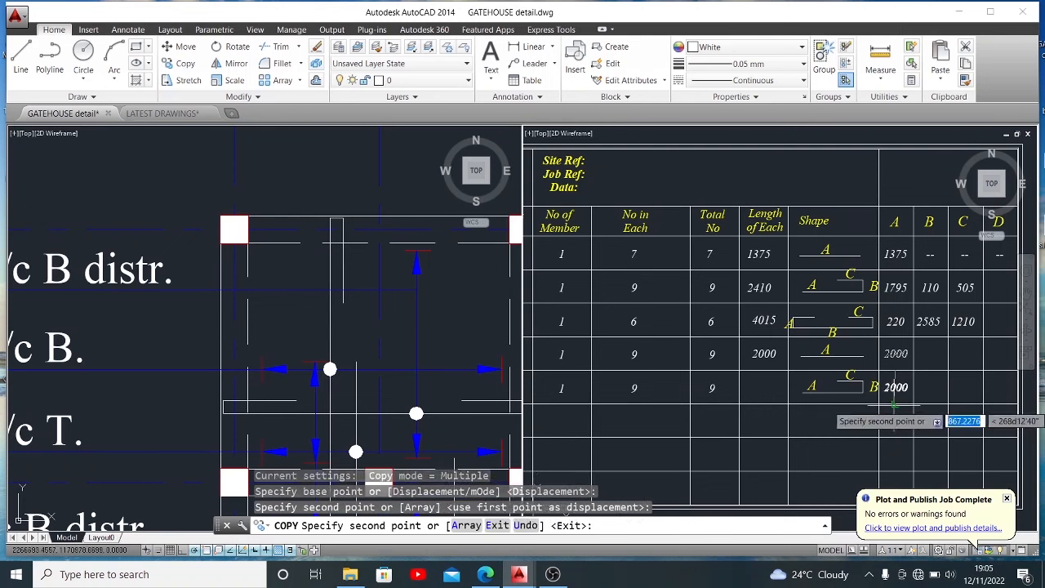
{"action": "key", "text": "Escape"}
{"action": "double_click", "coordinate": [895, 387]}
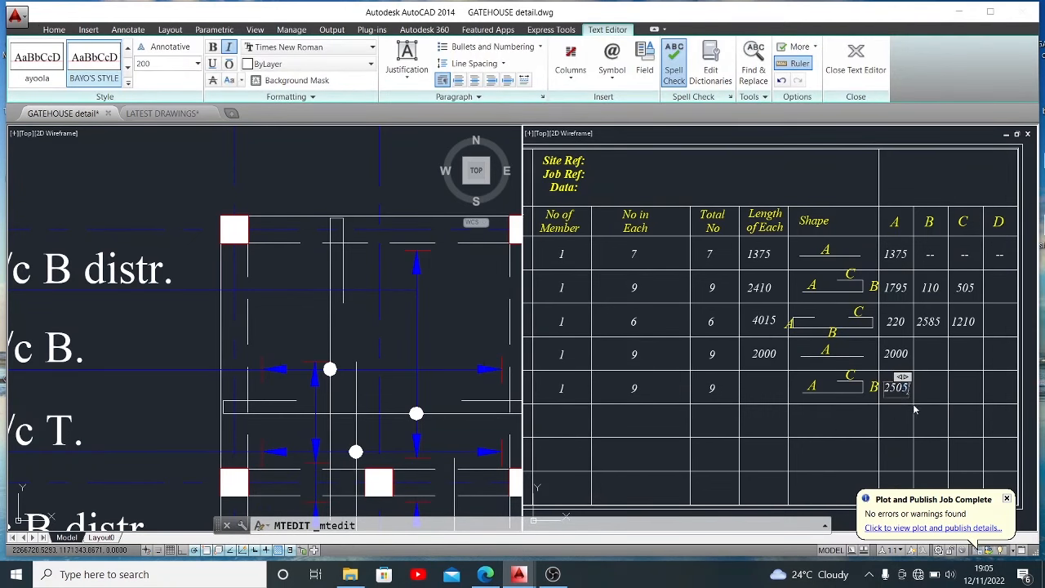
{"action": "left_click", "coordinate": [900, 423]}
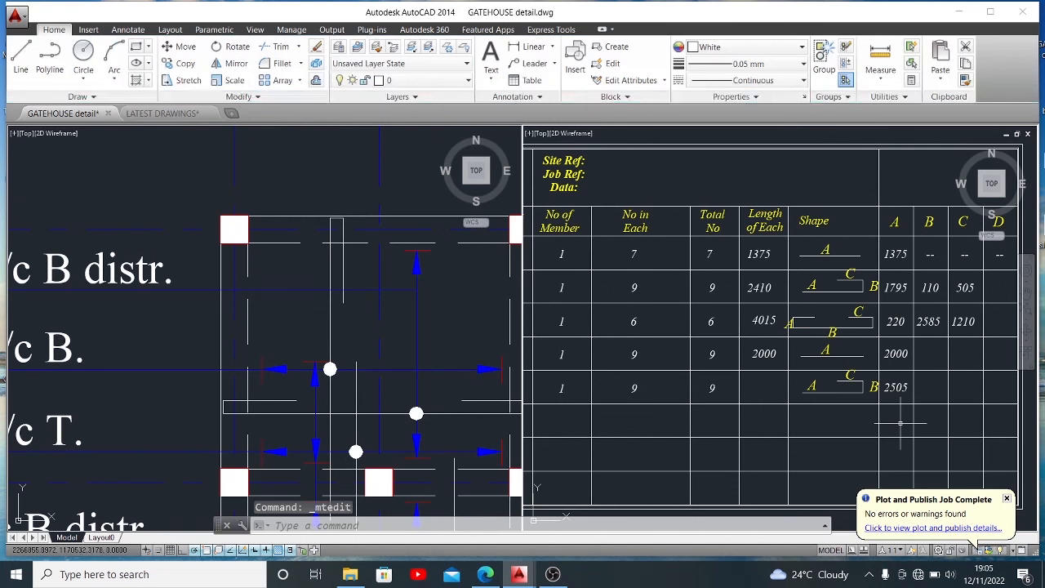
- Measure the short end leg of the 9Y1204 bar with a linear dimension, without placing it
{"action": "left_click", "coordinate": [346, 260]}
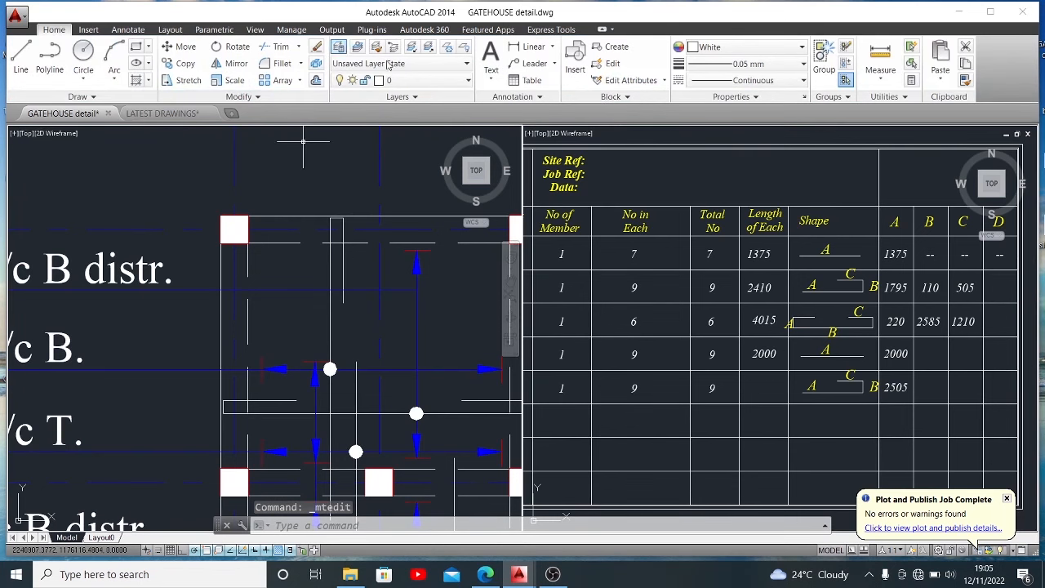
{"action": "left_click", "coordinate": [516, 49]}
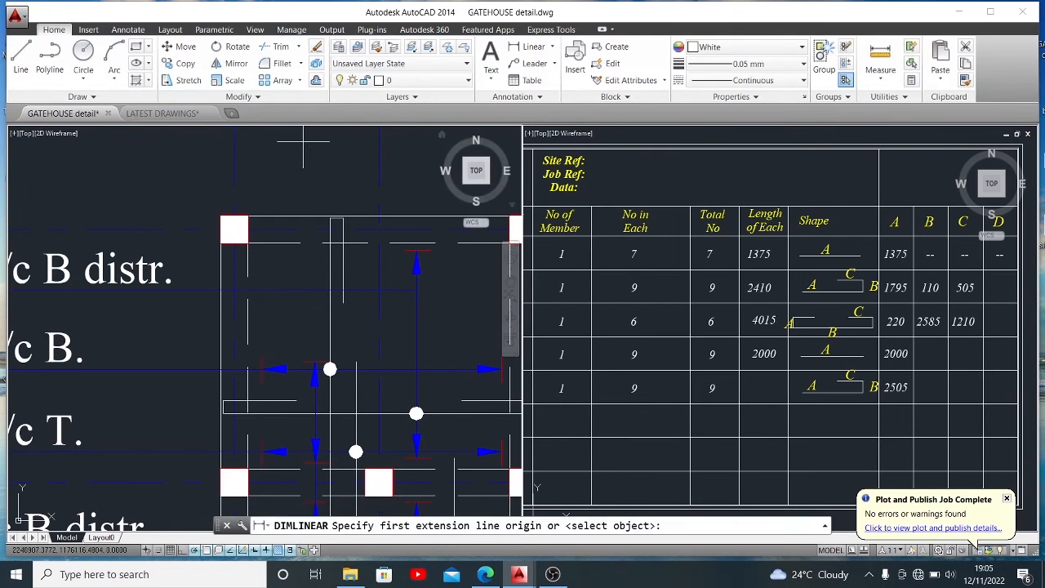
{"action": "scroll", "coordinate": [333, 215], "scroll_direction": "up", "scroll_amount": 3}
{"action": "left_click", "coordinate": [333, 215]}
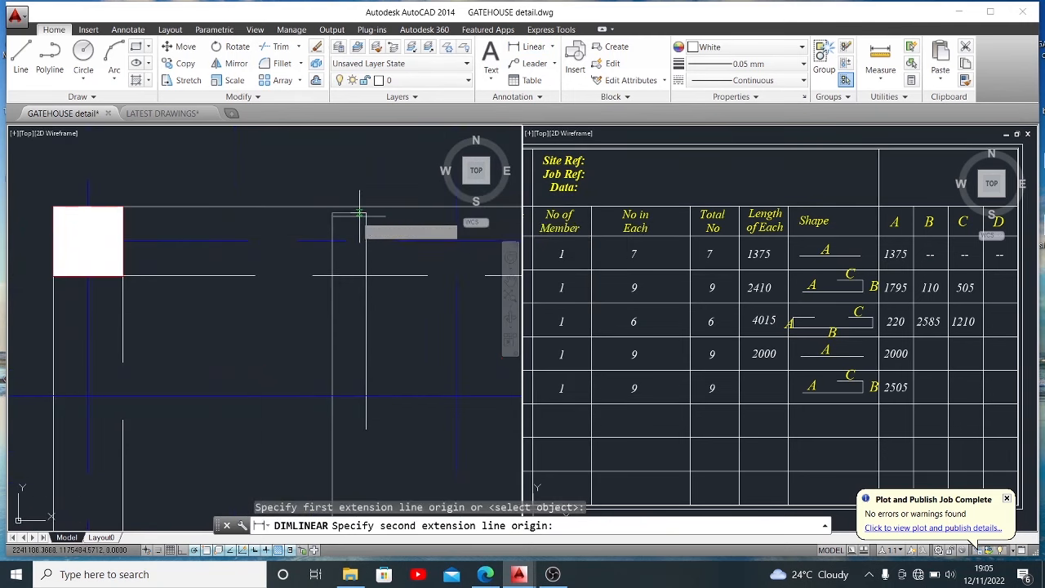
{"action": "key", "text": "Escape"}
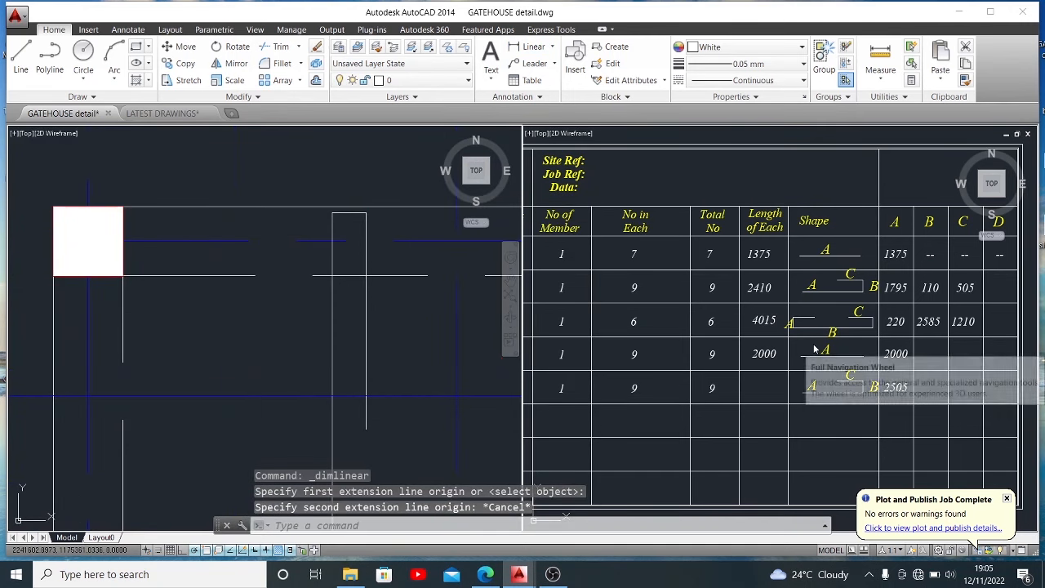
{"action": "key", "text": "Escape"}
- Copy the second row's B value of 110 down into the fifth row's B cell
{"action": "left_click", "coordinate": [937, 287]}
{"action": "left_click", "coordinate": [937, 287]}
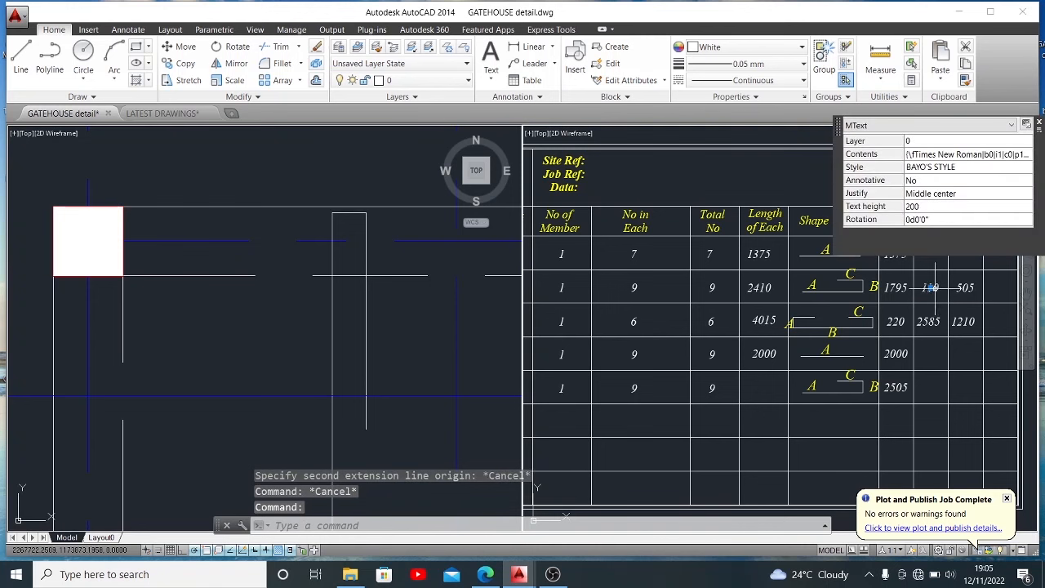
{"action": "type", "text": "co"}
{"action": "key", "text": "Return"}
{"action": "left_click", "coordinate": [935, 304]}
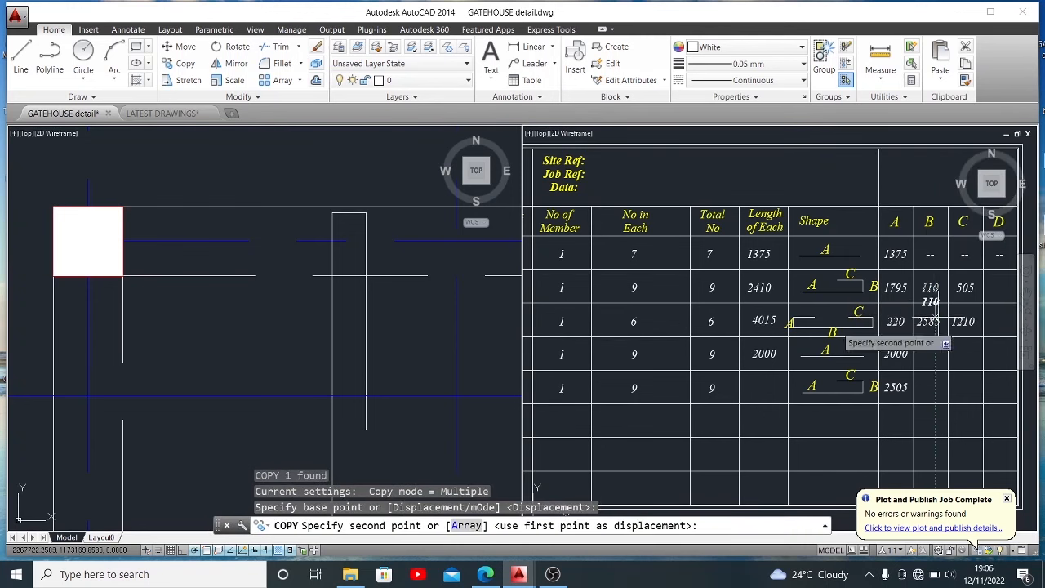
{"action": "left_click", "coordinate": [936, 403]}
{"action": "key", "text": "Escape"}
- Measure the 9Y1204 bar's shorter return leg from its corner to its free end with a linear dimension, without placing it
{"action": "left_click", "coordinate": [356, 252]}
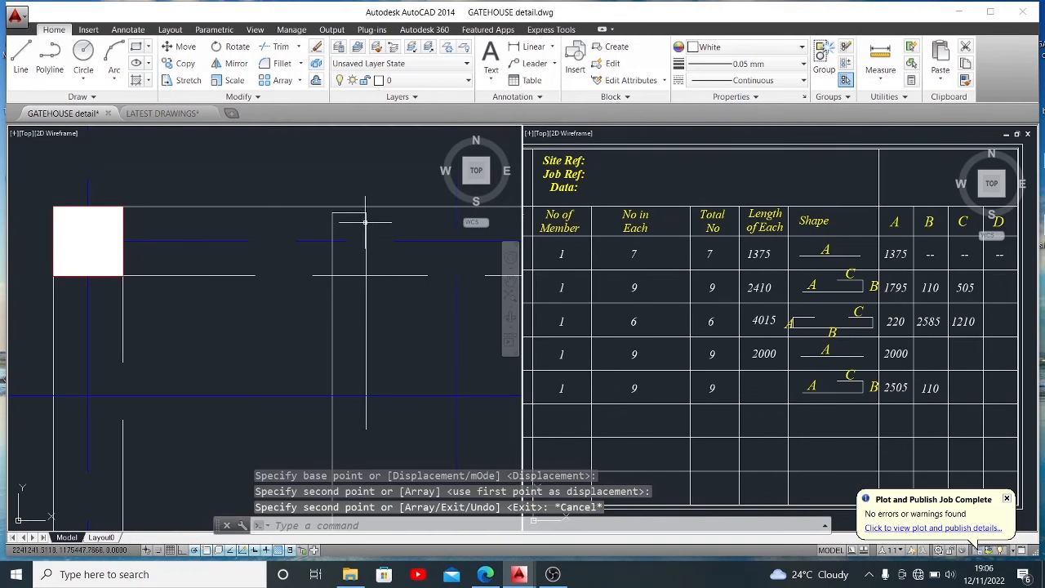
{"action": "key", "text": "Return"}
{"action": "key", "text": "Escape"}
{"action": "left_click", "coordinate": [546, 47]}
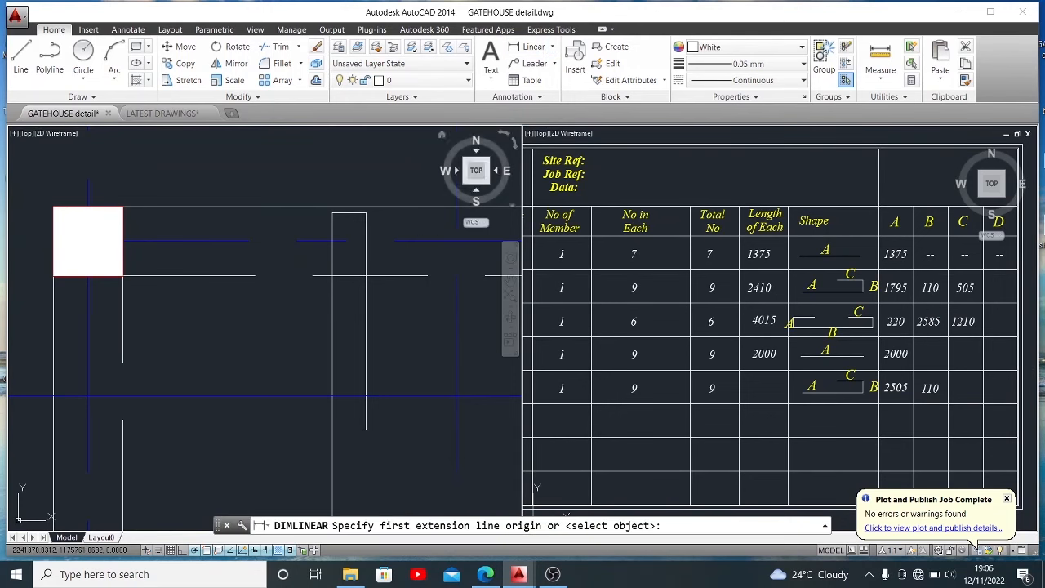
{"action": "left_click", "coordinate": [365, 213]}
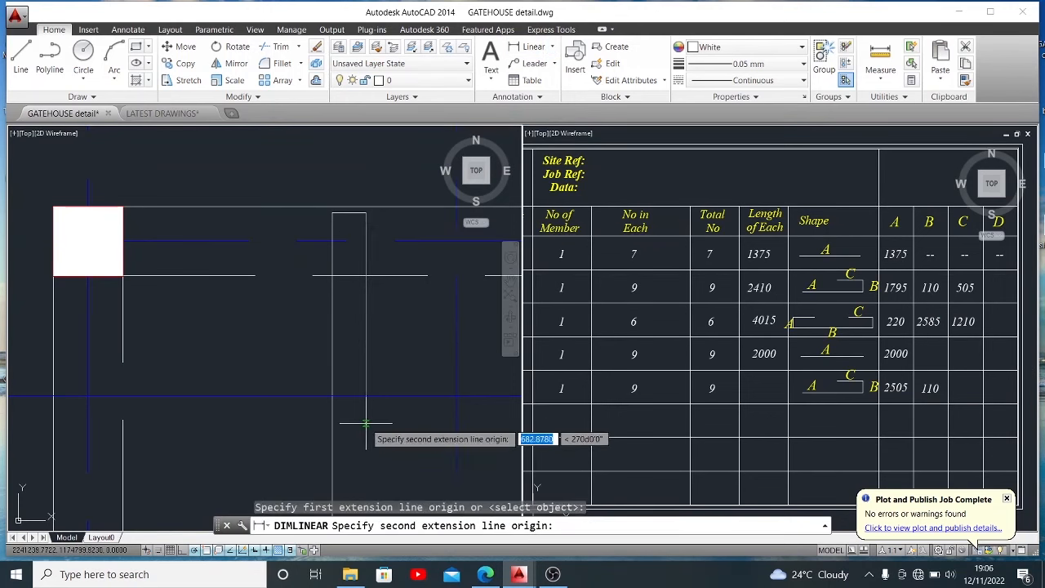
{"action": "key", "text": "Escape"}
{"action": "scroll", "coordinate": [361, 346], "scroll_direction": "down", "scroll_amount": 3}
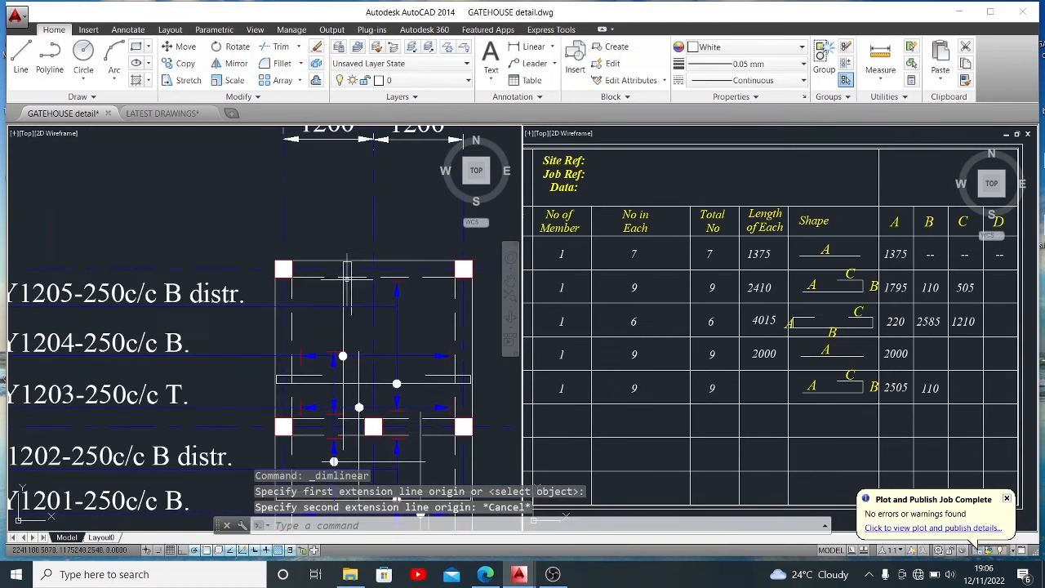
- Copy the second row's C value down into the fifth row and change it to 705
{"action": "left_click", "coordinate": [948, 352]}
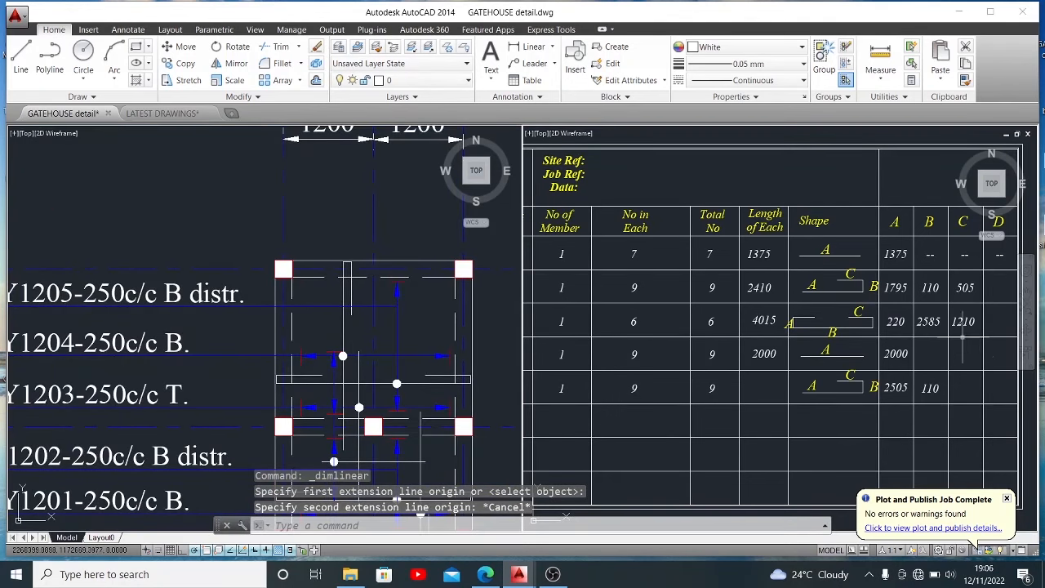
{"action": "key", "text": "Escape"}
{"action": "left_click", "coordinate": [965, 288]}
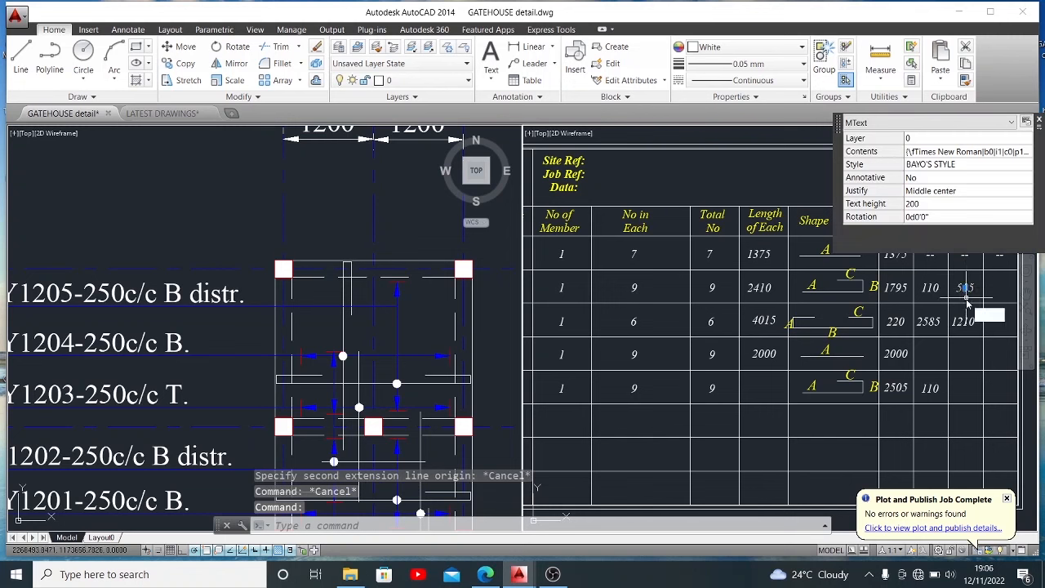
{"action": "key", "text": "Return"}
{"action": "left_click", "coordinate": [965, 299]}
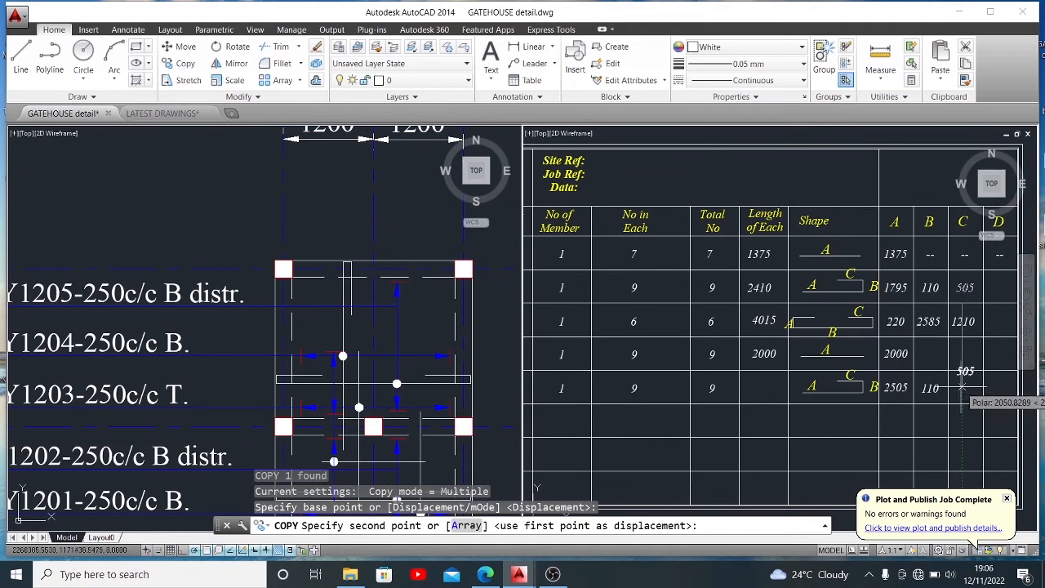
{"action": "left_click", "coordinate": [964, 396]}
{"action": "key", "text": "Escape"}
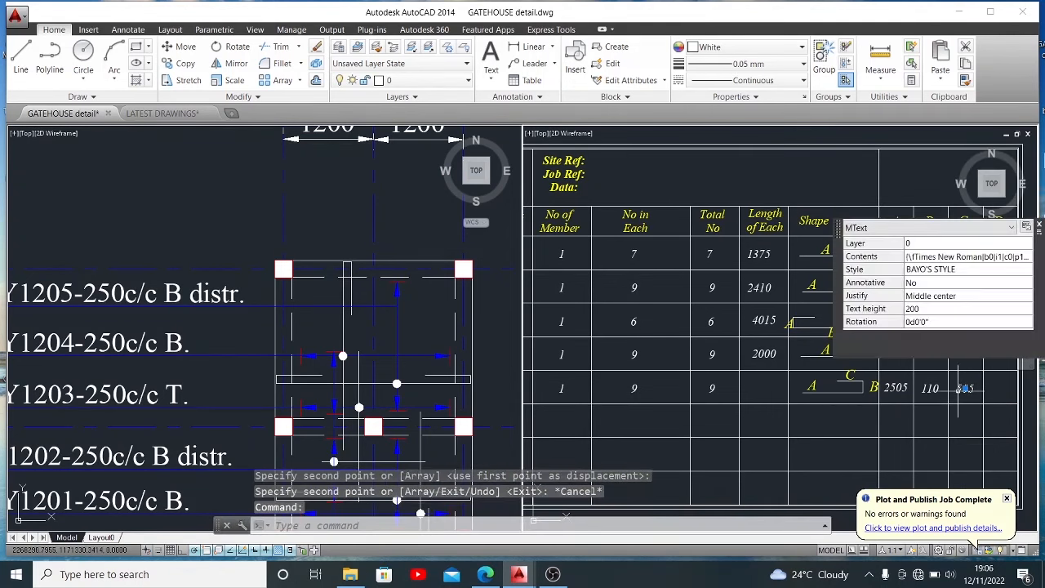
{"action": "double_click", "coordinate": [964, 391]}
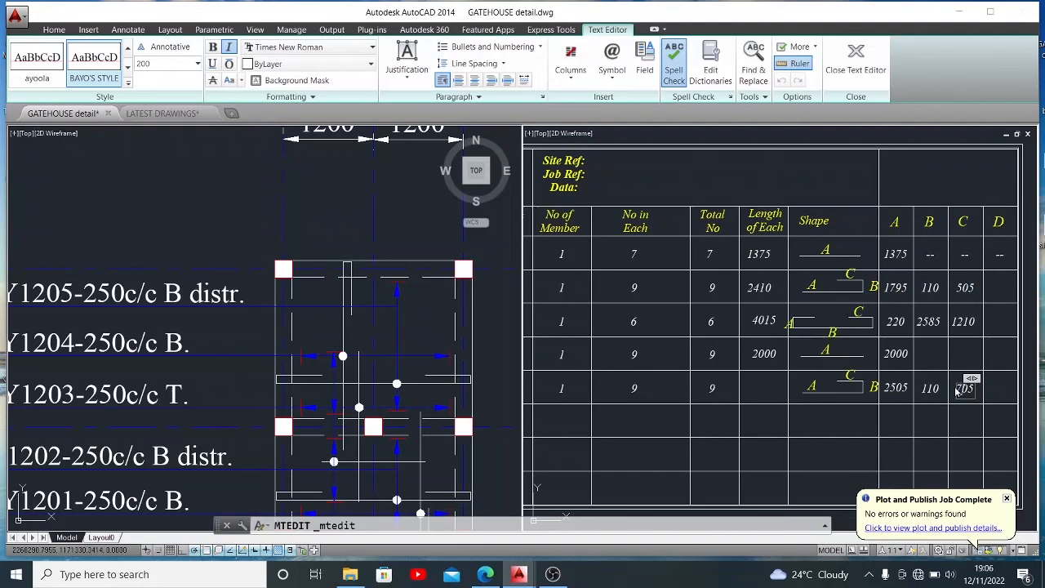
{"action": "key", "text": "Escape"}
- Add up the fifth row's bar dimensions in QuickCalc as 2505+110+705
{"action": "type", "text": "qc"}
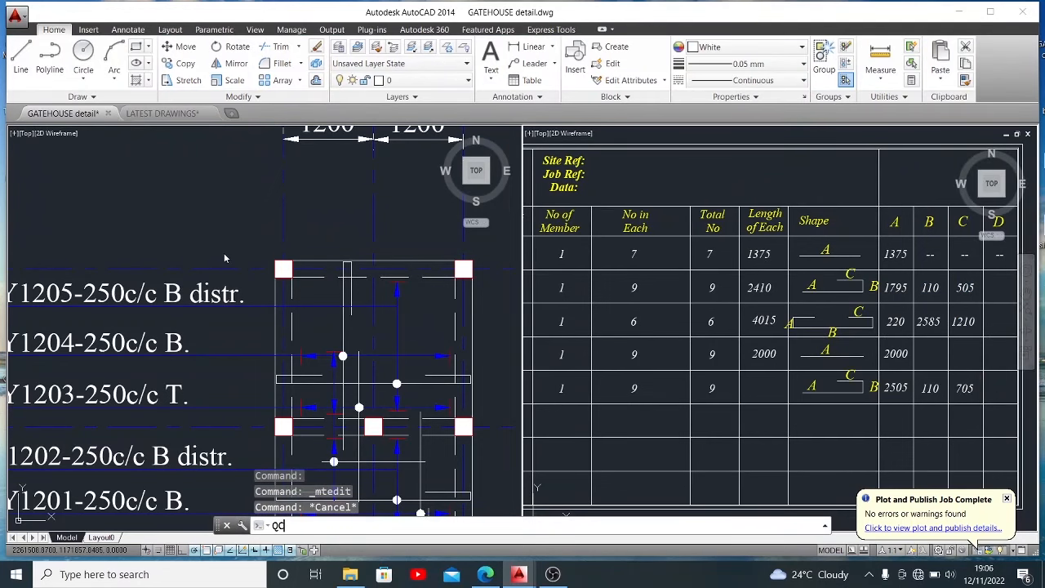
{"action": "key", "text": "Return"}
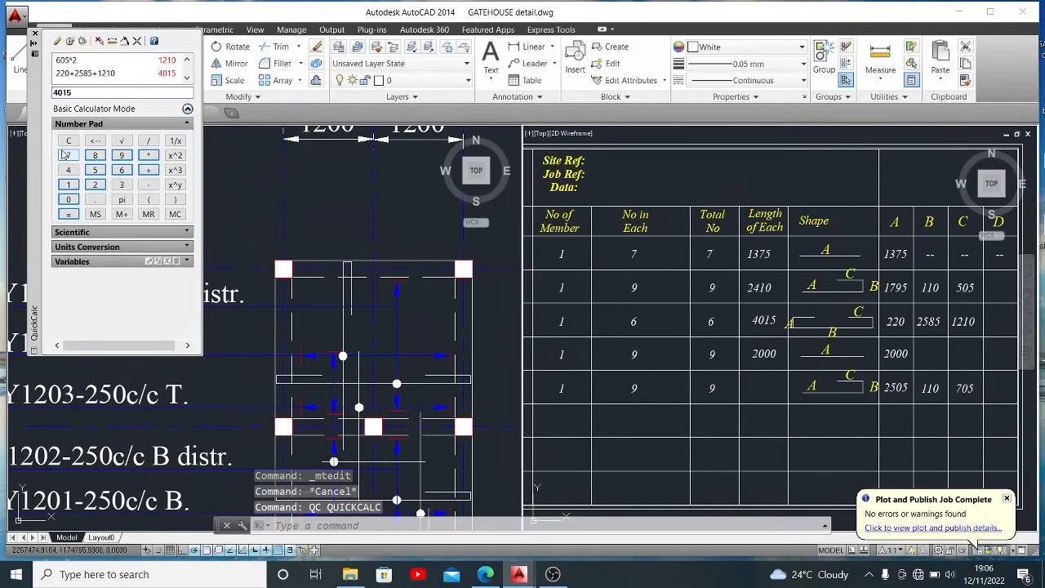
{"action": "left_click", "coordinate": [95, 185]}
{"action": "left_click", "coordinate": [95, 170]}
{"action": "left_click", "coordinate": [72, 199]}
{"action": "left_click", "coordinate": [96, 170]}
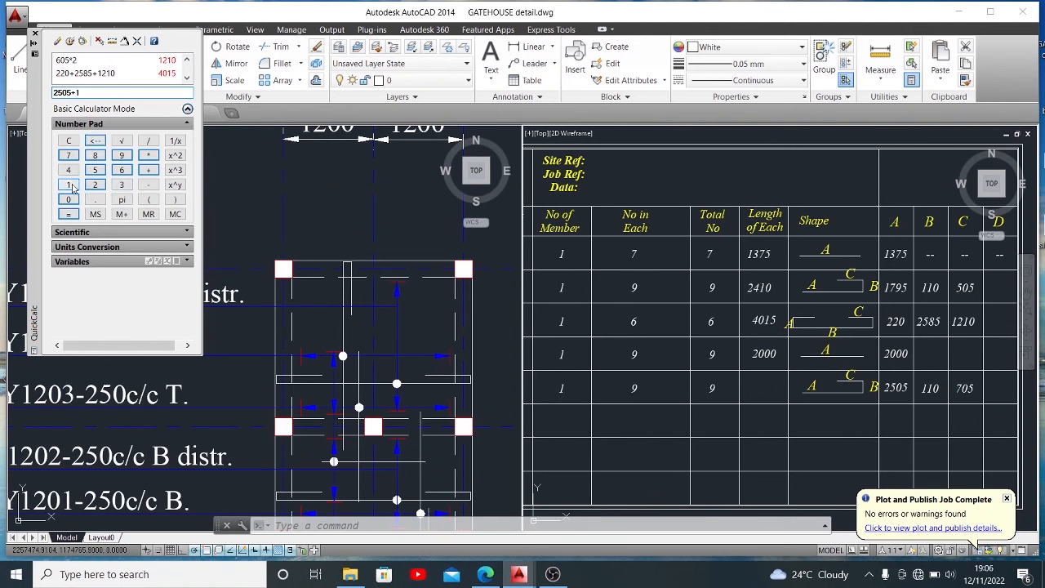
{"action": "left_click", "coordinate": [72, 187]}
{"action": "left_click", "coordinate": [69, 199]}
{"action": "left_click", "coordinate": [93, 170]}
{"action": "left_click", "coordinate": [70, 214]}
- Copy the fourth row's Length of Each value down into the fifth row and change it to 3320
{"action": "left_click", "coordinate": [764, 354]}
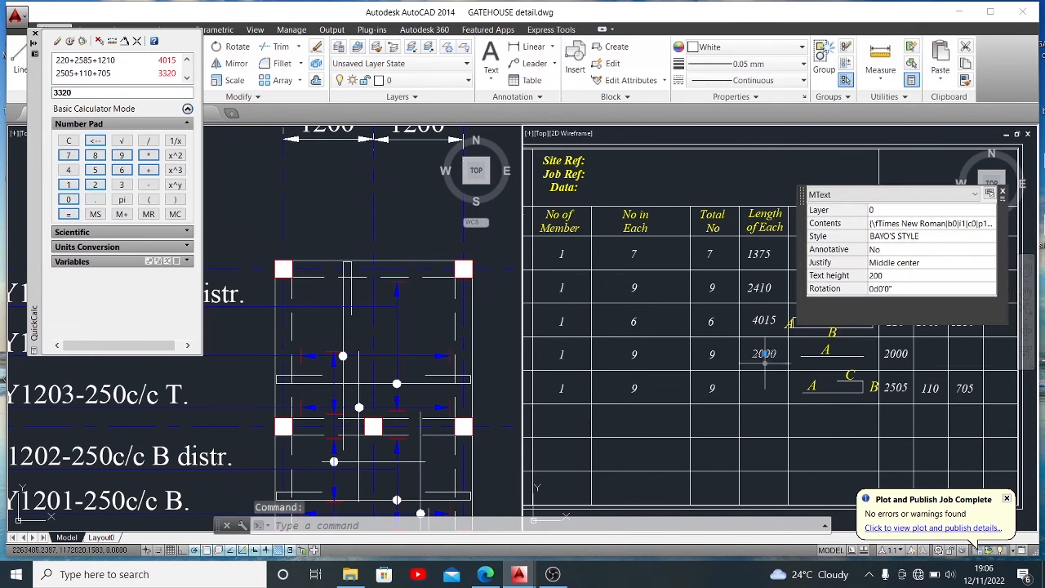
{"action": "type", "text": "co"}
{"action": "key", "text": "Return"}
{"action": "left_click", "coordinate": [748, 372]}
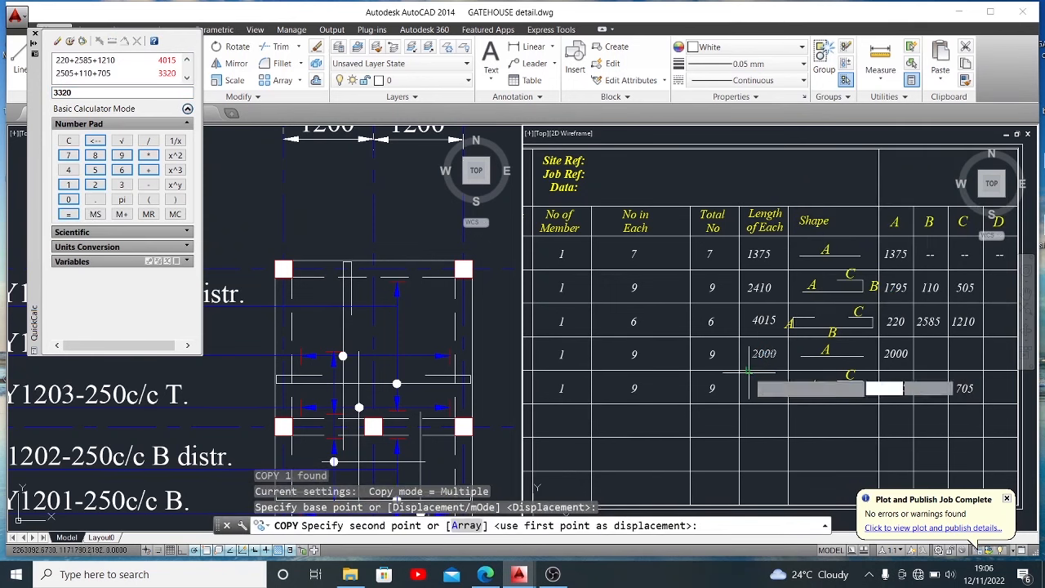
{"action": "left_click", "coordinate": [748, 405]}
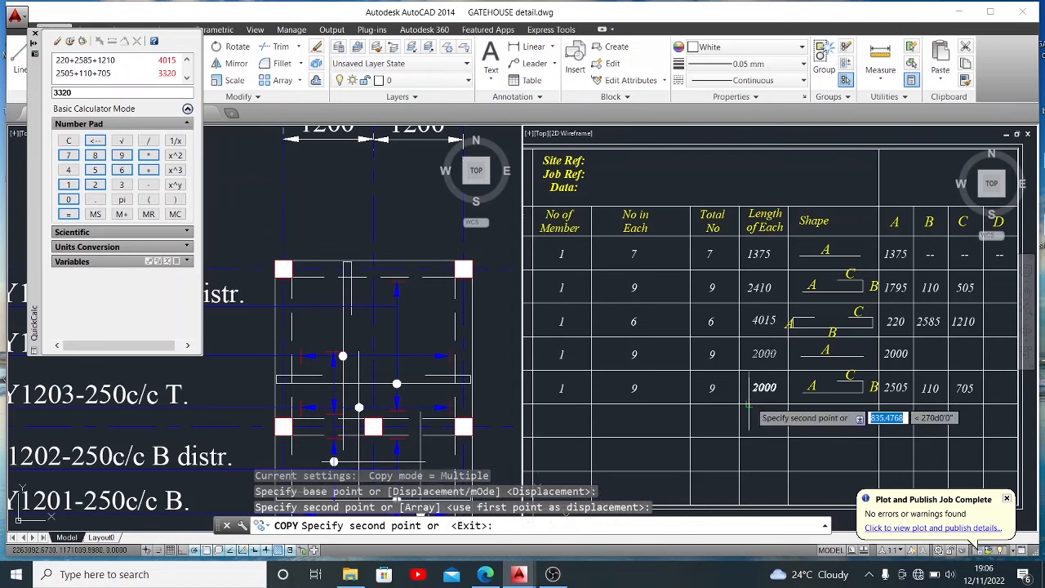
{"action": "key", "text": "Escape"}
{"action": "double_click", "coordinate": [765, 388]}
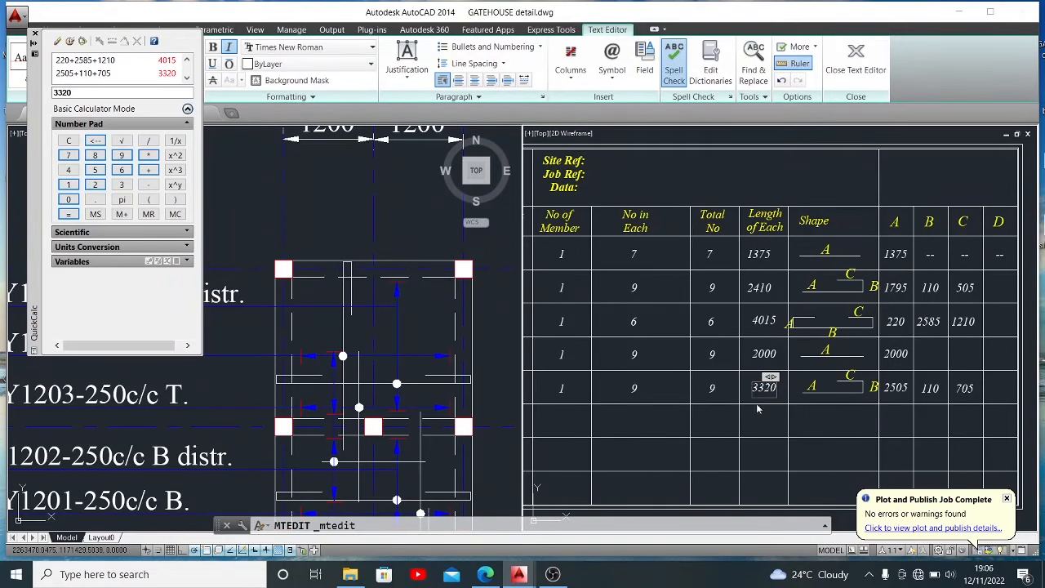
{"action": "left_click", "coordinate": [816, 384]}
- Copy the fifth row's bar mark down into the sixth row and change it to 05
{"action": "scroll", "coordinate": [833, 373], "scroll_direction": "down", "scroll_amount": 4}
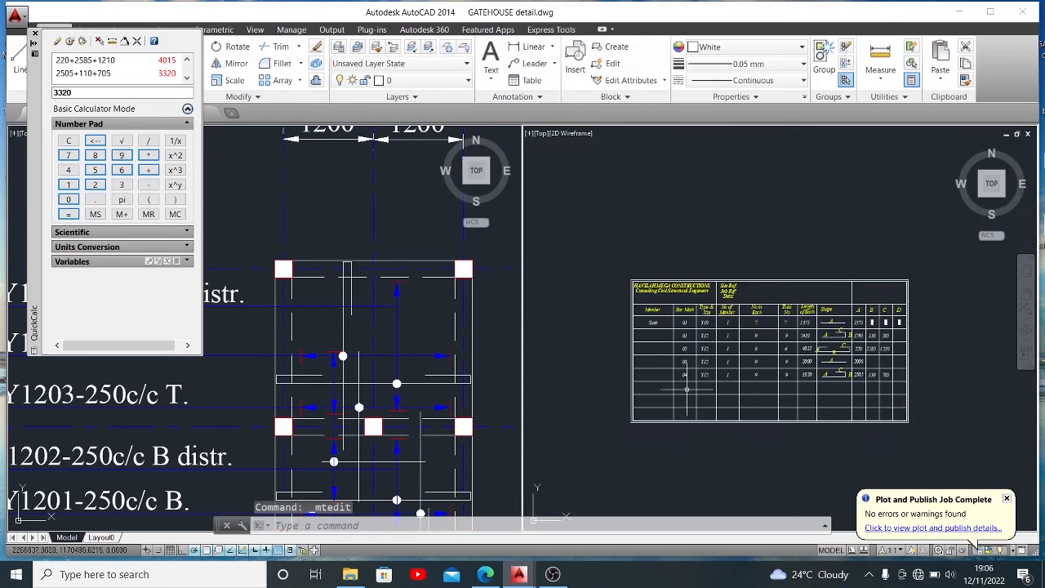
{"action": "left_click", "coordinate": [322, 423]}
{"action": "scroll", "coordinate": [244, 366], "scroll_direction": "down", "scroll_amount": 5}
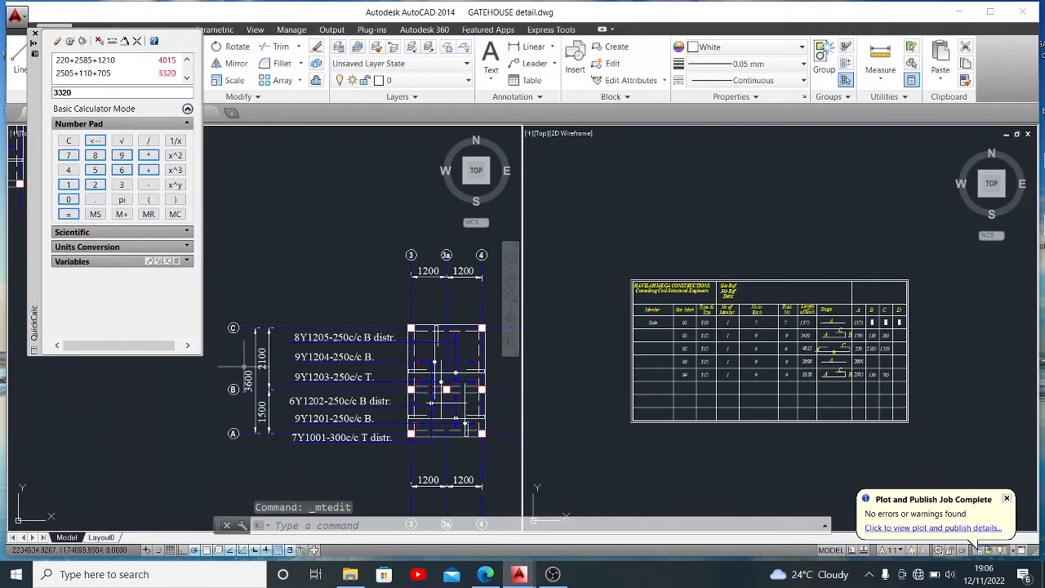
{"action": "scroll", "coordinate": [363, 362], "scroll_direction": "up", "scroll_amount": 2}
{"action": "left_click", "coordinate": [712, 404]}
{"action": "scroll", "coordinate": [712, 399], "scroll_direction": "up", "scroll_amount": 2}
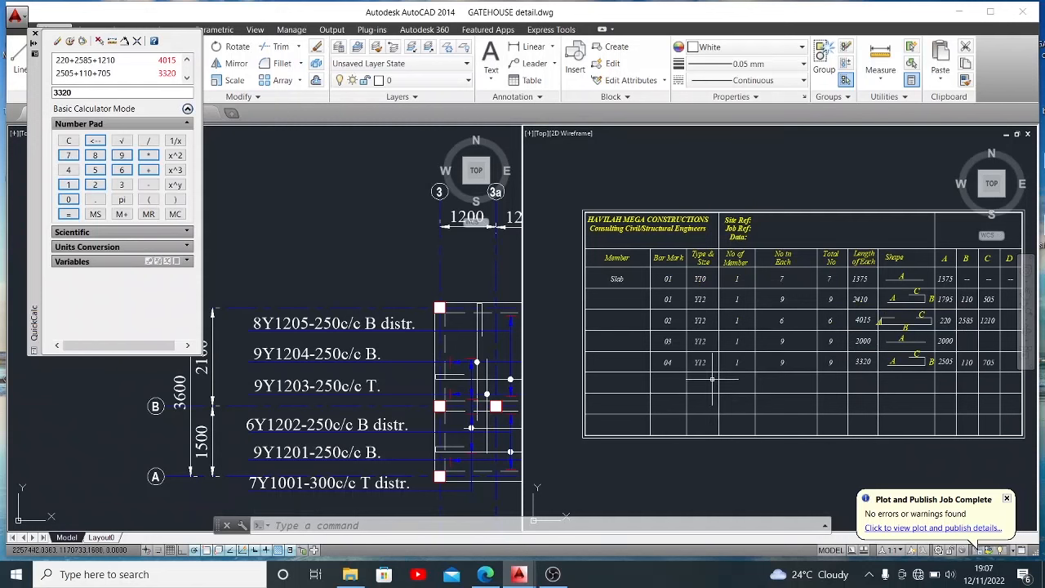
{"action": "left_click", "coordinate": [668, 362]}
{"action": "left_click", "coordinate": [697, 374]}
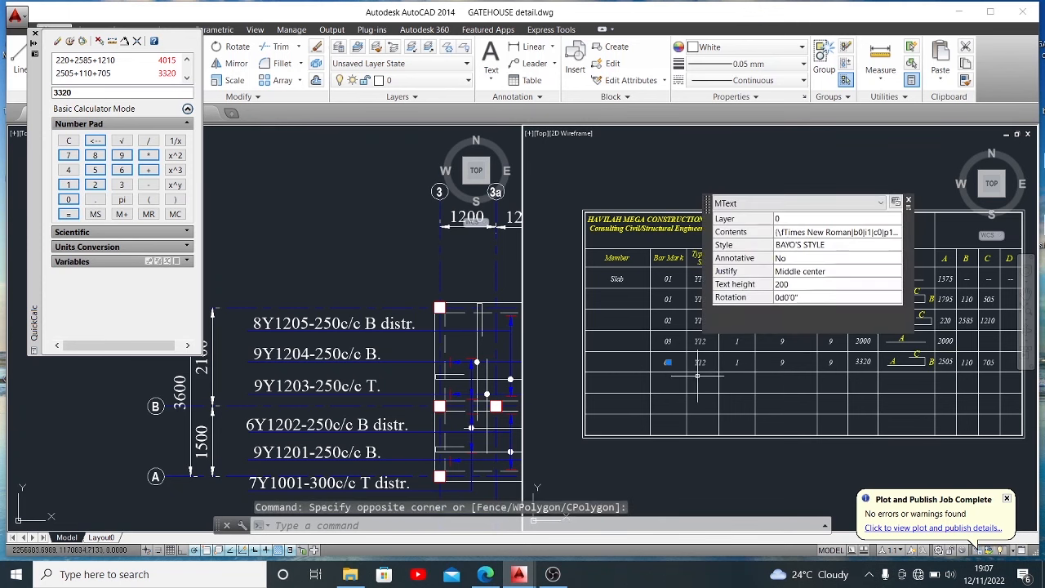
{"action": "type", "text": "co"}
{"action": "key", "text": "Return"}
{"action": "left_click", "coordinate": [666, 358]}
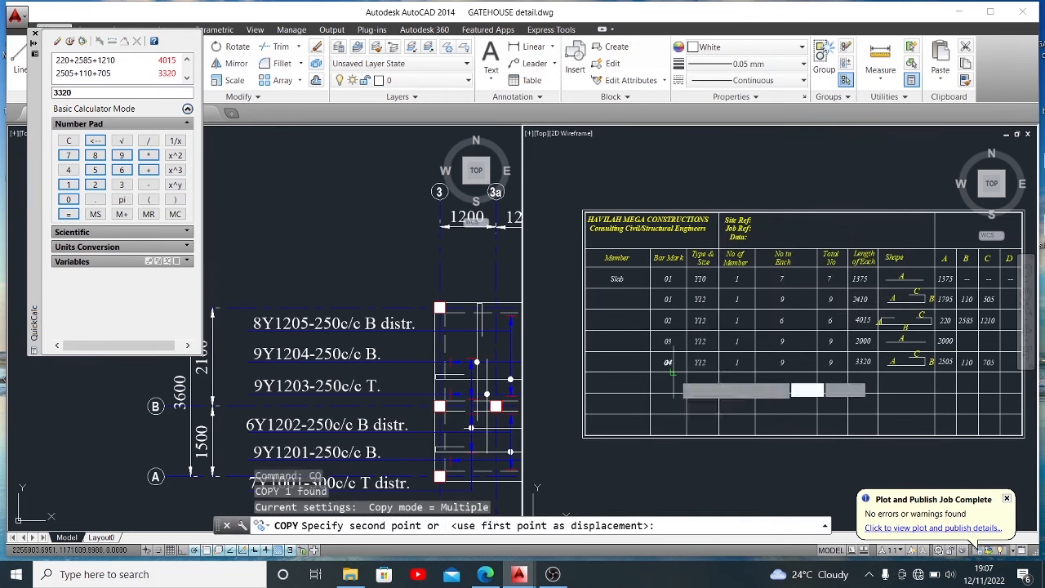
{"action": "left_click", "coordinate": [671, 388]}
{"action": "key", "text": "Escape"}
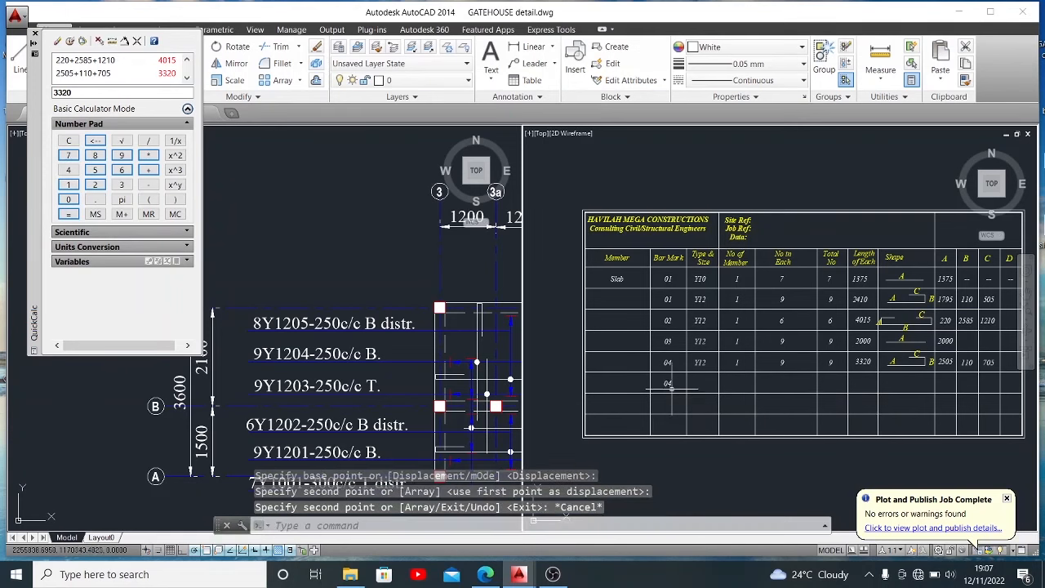
{"action": "double_click", "coordinate": [668, 383]}
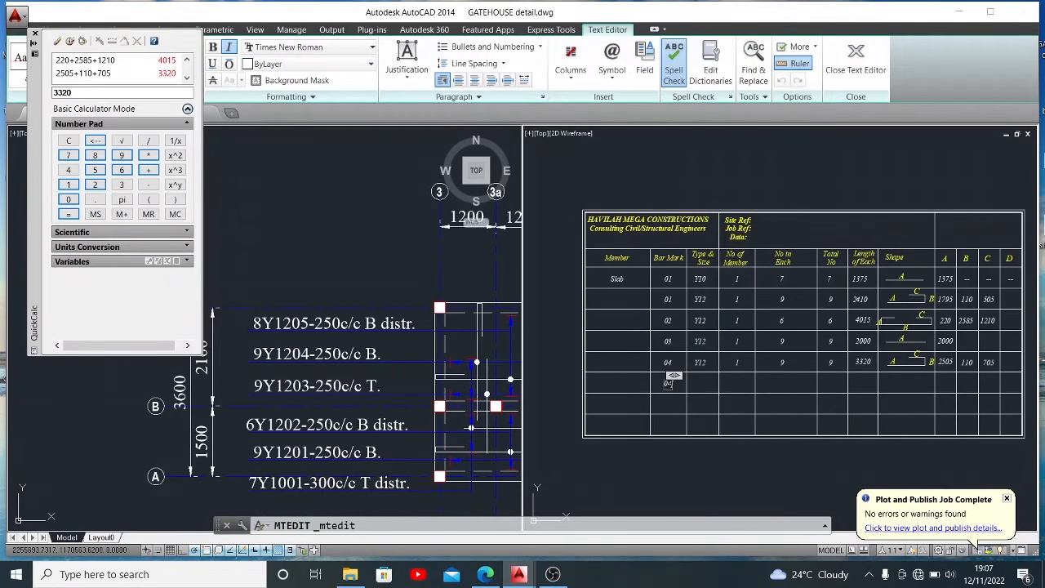
{"action": "type", "text": "05"}
{"action": "left_click", "coordinate": [702, 394]}
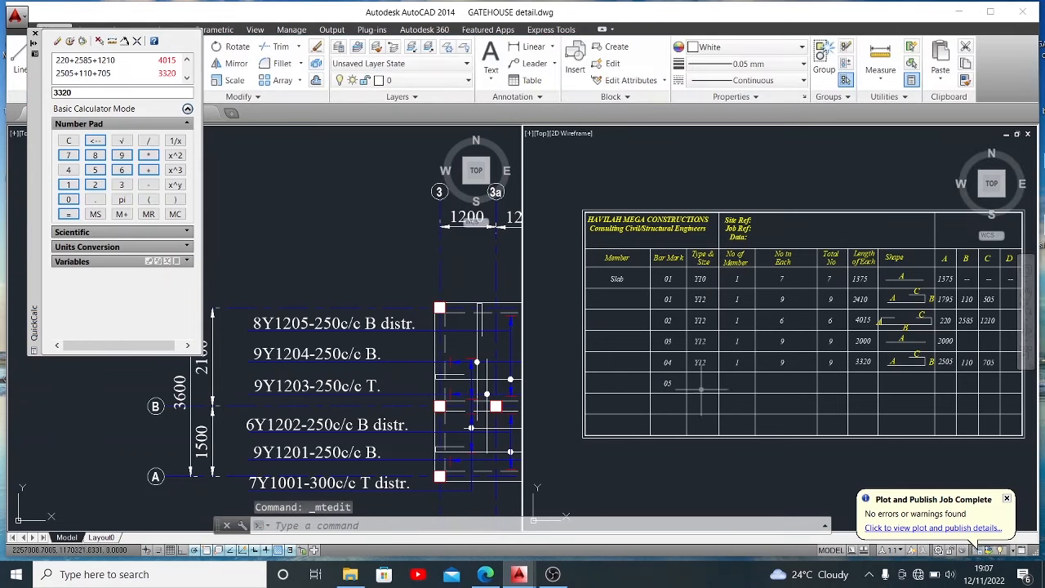
- Copy the fifth row's Y12 type and size down into the sixth row
{"action": "left_click", "coordinate": [698, 358]}
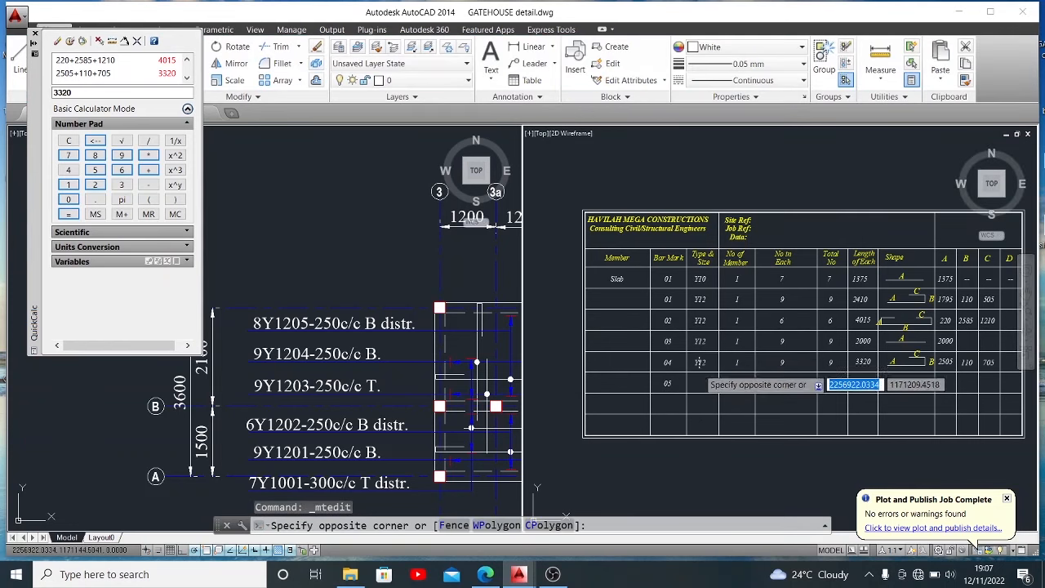
{"action": "left_click", "coordinate": [698, 369]}
{"action": "type", "text": "co"}
{"action": "key", "text": "Return"}
{"action": "left_click", "coordinate": [699, 363]}
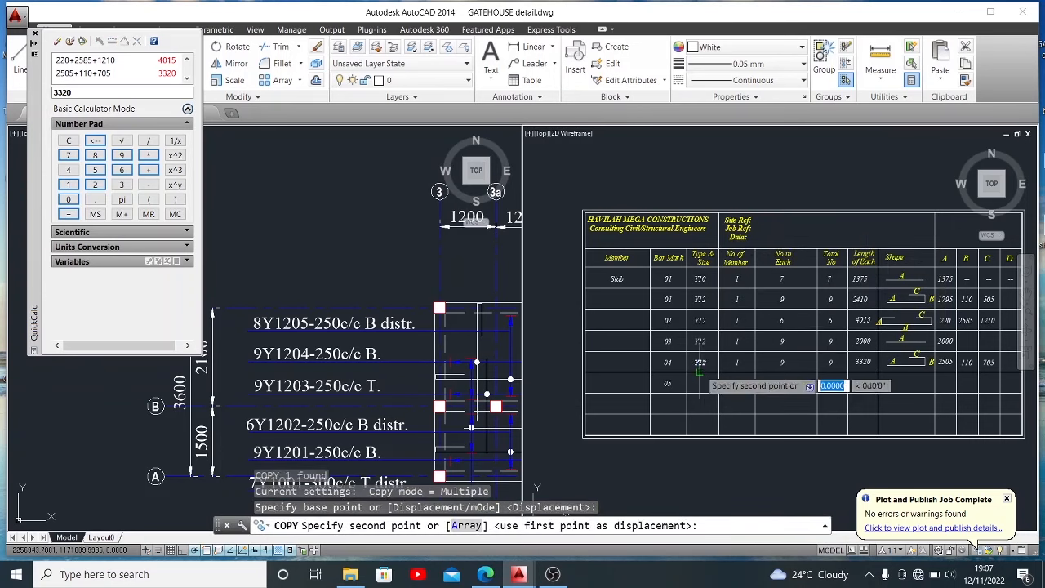
{"action": "left_click", "coordinate": [699, 386]}
{"action": "key", "text": "Escape"}
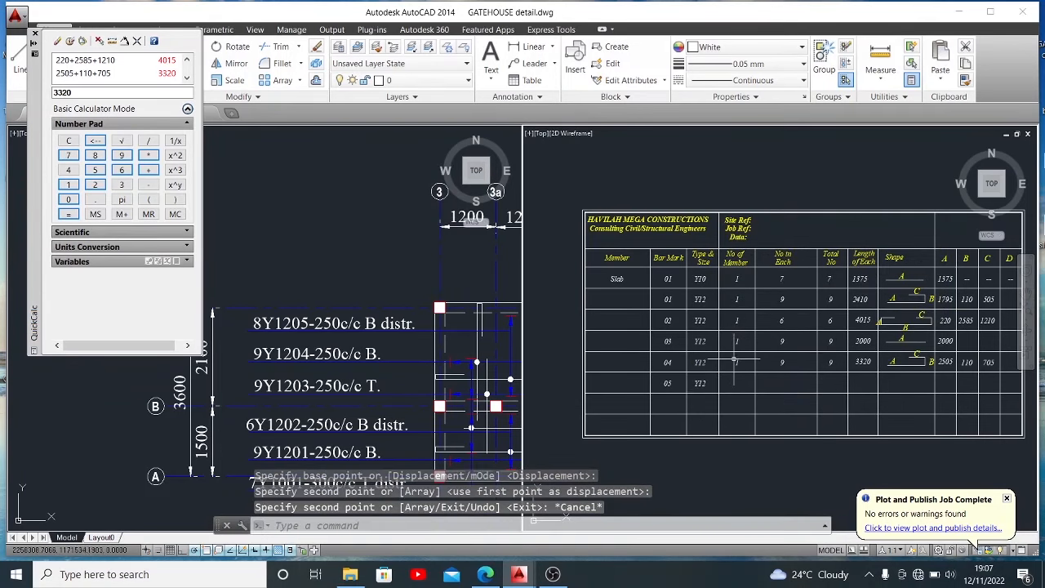
- Copy the fifth row's No of Member value of 1 down into the sixth row
{"action": "left_click", "coordinate": [738, 364]}
{"action": "left_click", "coordinate": [744, 369]}
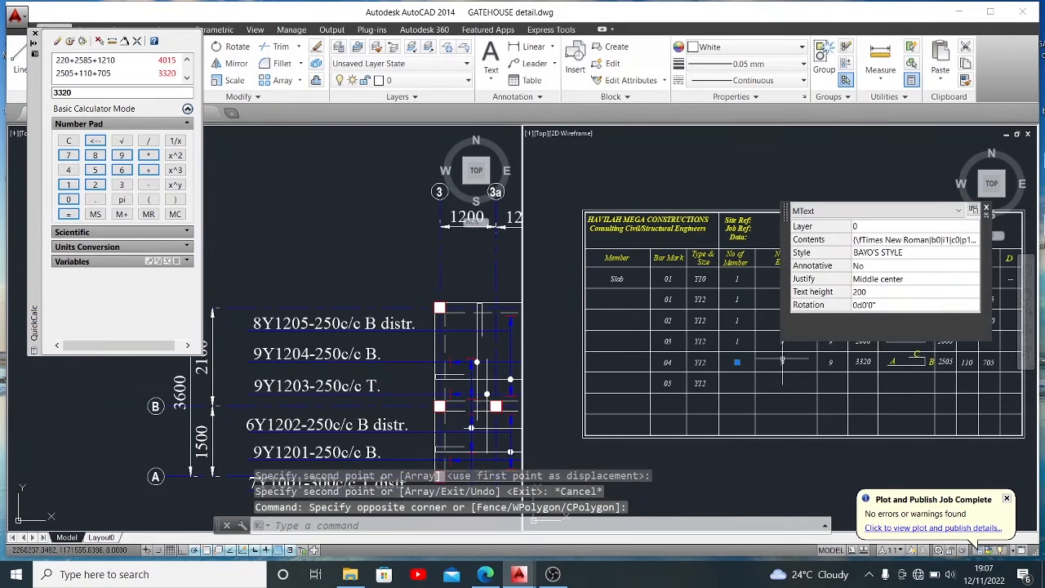
{"action": "type", "text": "co"}
{"action": "key", "text": "Return"}
{"action": "left_click", "coordinate": [735, 362]}
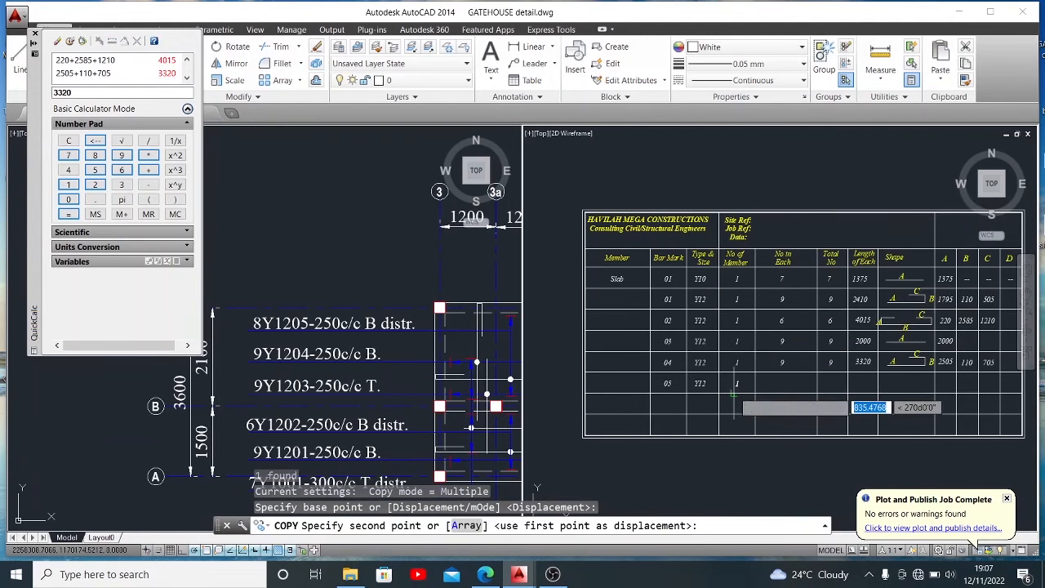
{"action": "left_click", "coordinate": [733, 387]}
{"action": "key", "text": "Escape"}
- Copy the fifth row's No in Each value down into the sixth row and change it to 8
{"action": "left_click", "coordinate": [773, 353]}
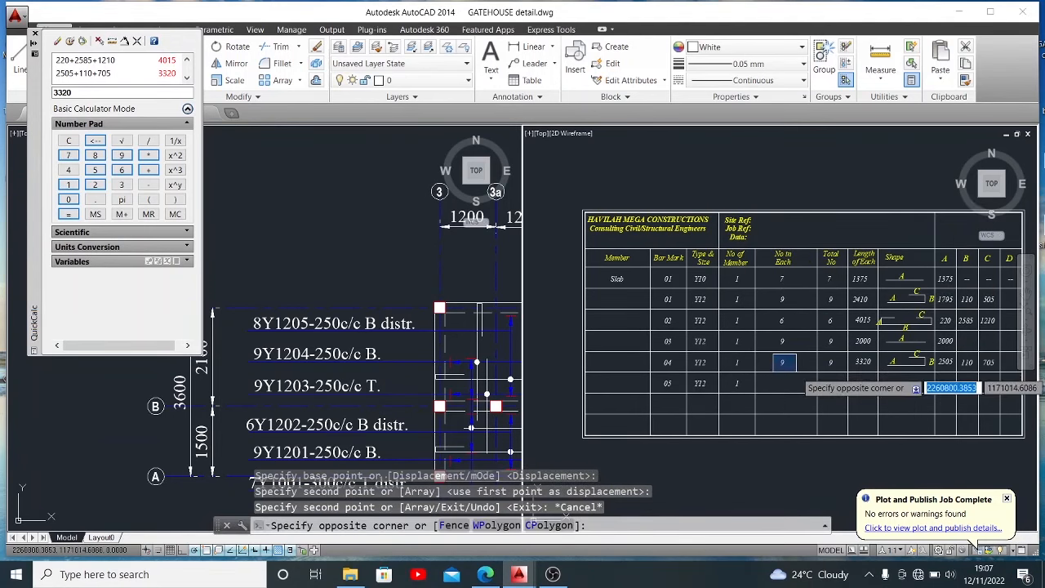
{"action": "left_click", "coordinate": [796, 372]}
{"action": "type", "text": "co"}
{"action": "key", "text": "Return"}
{"action": "left_click", "coordinate": [783, 371]}
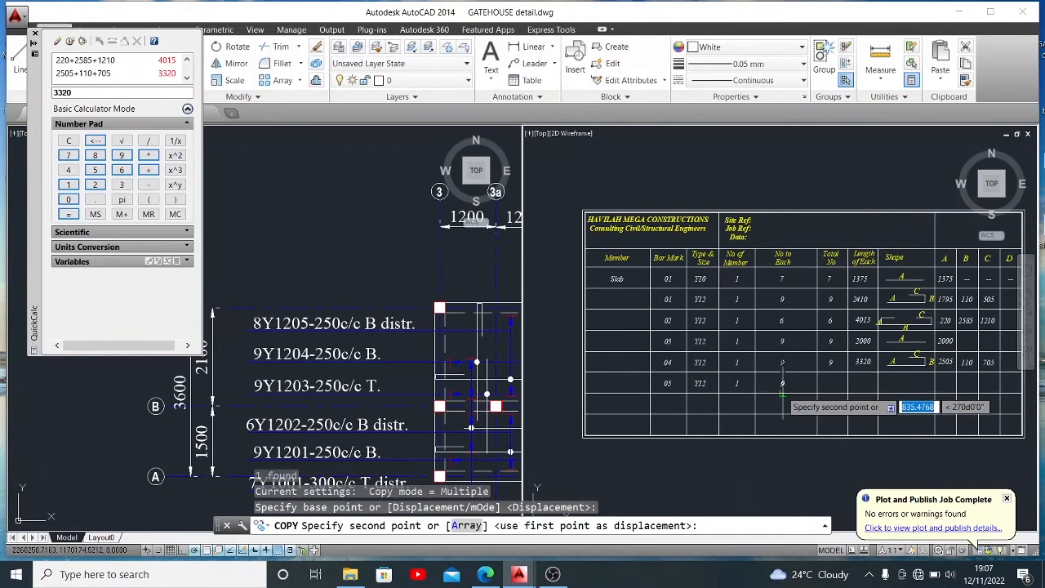
{"action": "left_click", "coordinate": [783, 382]}
{"action": "key", "text": "Escape"}
{"action": "double_click", "coordinate": [783, 382]}
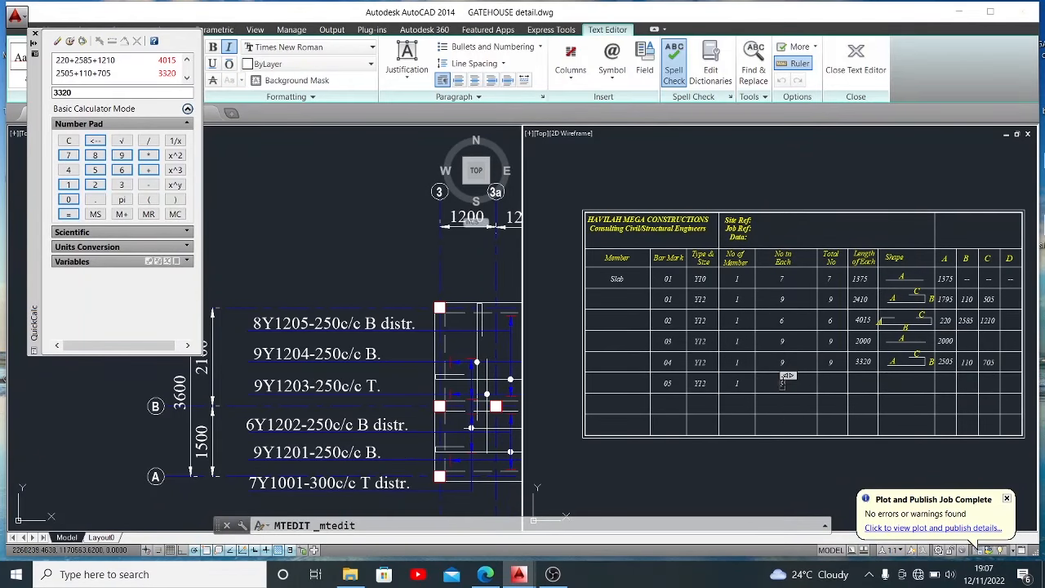
{"action": "left_click", "coordinate": [790, 401]}
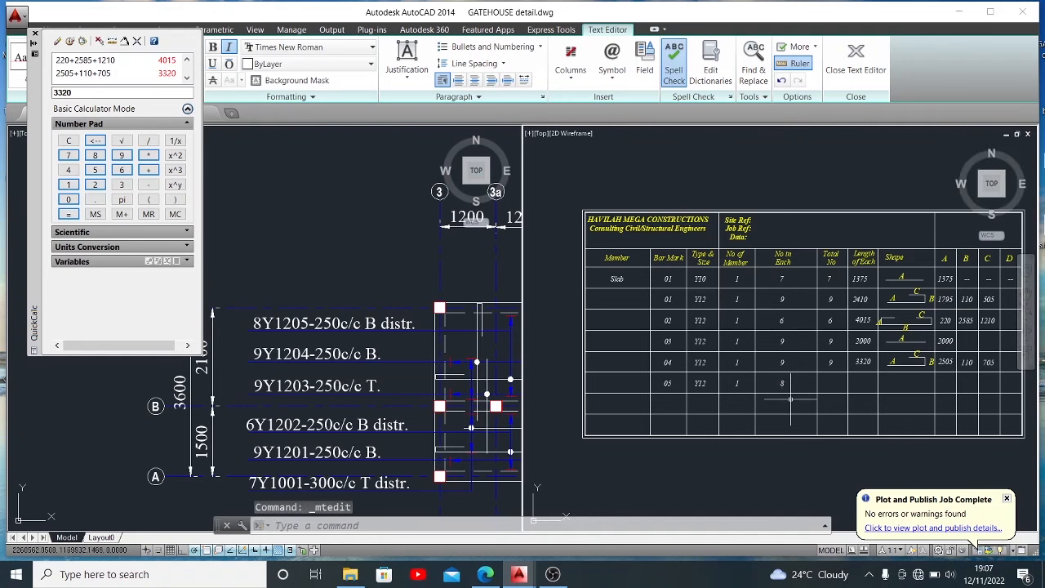
- Copy the sixth row's No in Each value of 8 across into its Total No cell
{"action": "left_click", "coordinate": [788, 379]}
{"action": "left_click", "coordinate": [778, 379]}
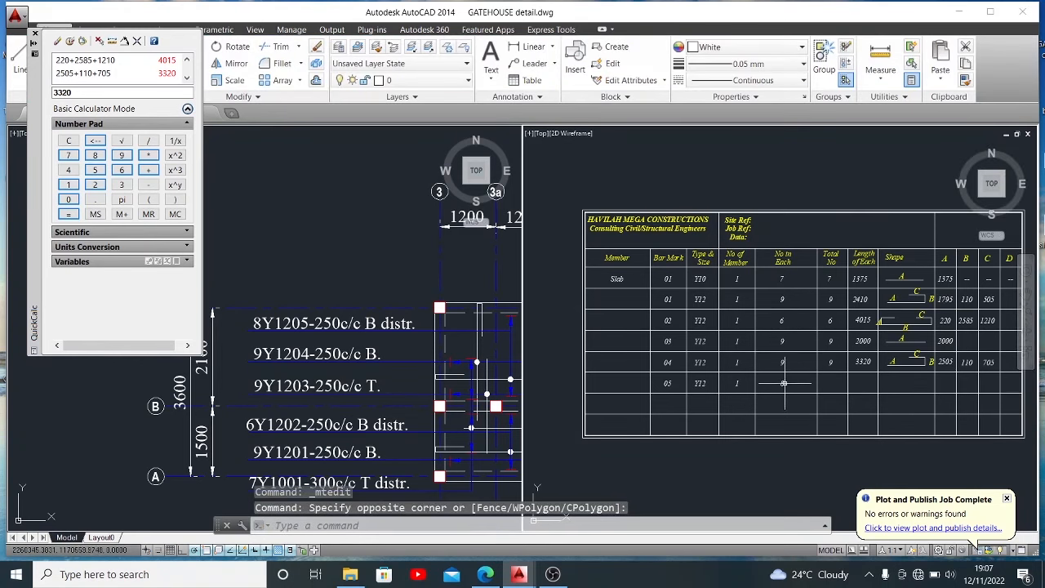
{"action": "left_click", "coordinate": [781, 382]}
{"action": "type", "text": "co"}
{"action": "key", "text": "Return"}
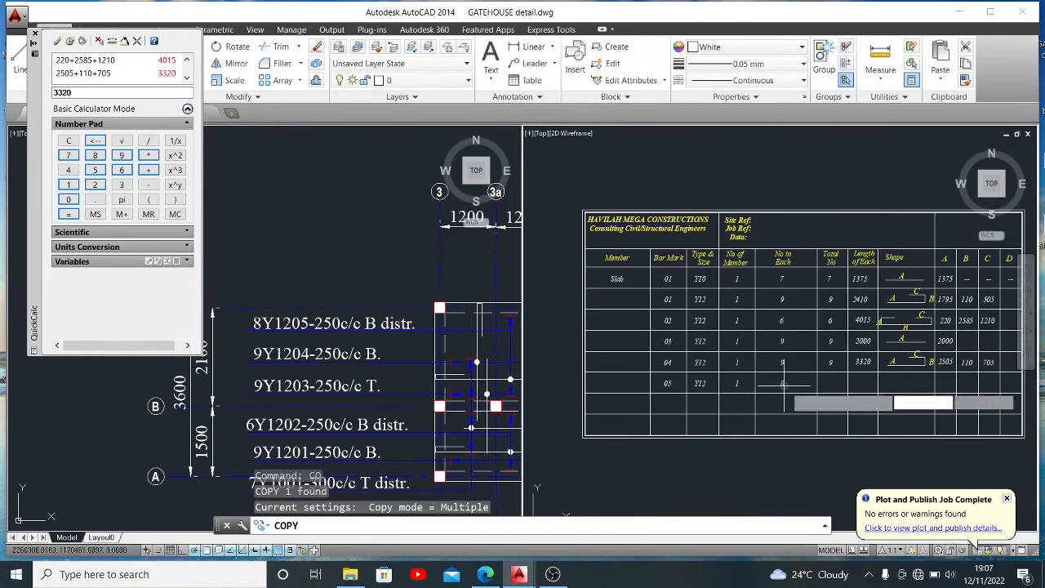
{"action": "left_click", "coordinate": [782, 383]}
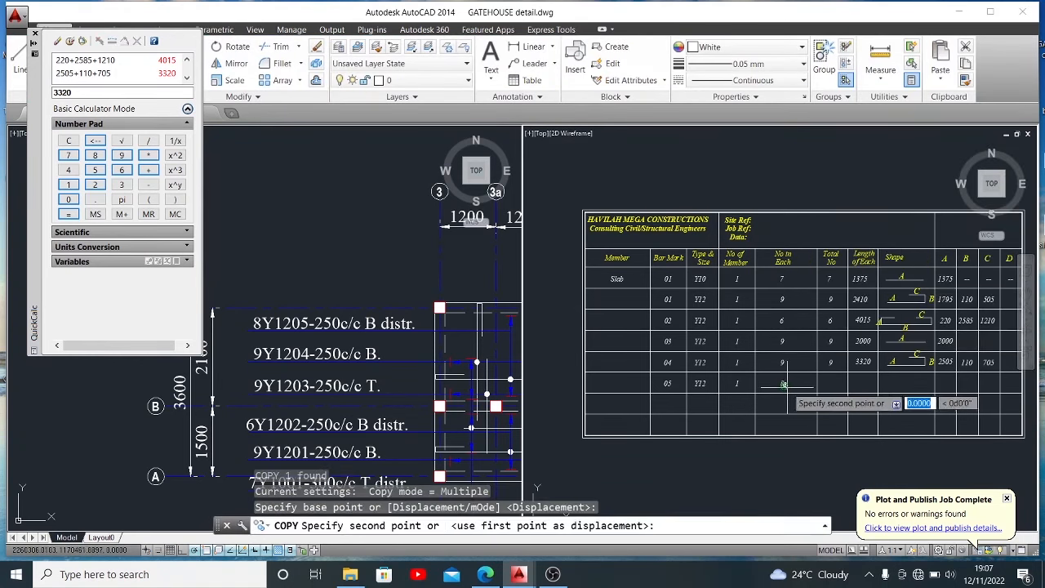
{"action": "left_click", "coordinate": [832, 384]}
{"action": "key", "text": "Escape"}
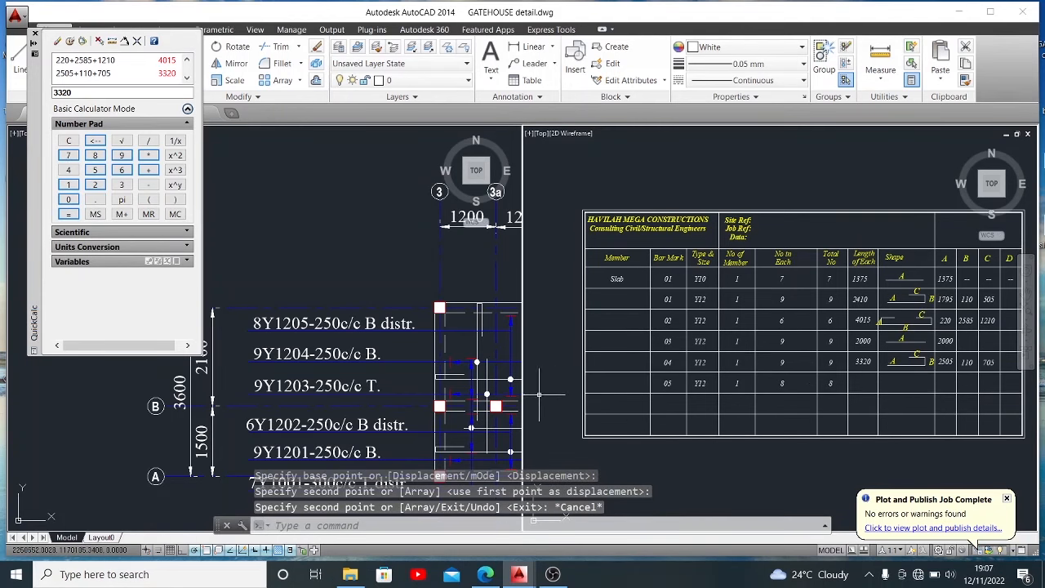
- Close the calculator and compare the lengths of the two horizontal B distr. bars, marks 05 and 02, in the reinforcement plan
{"action": "scroll", "coordinate": [308, 301], "scroll_direction": "down", "scroll_amount": 2}
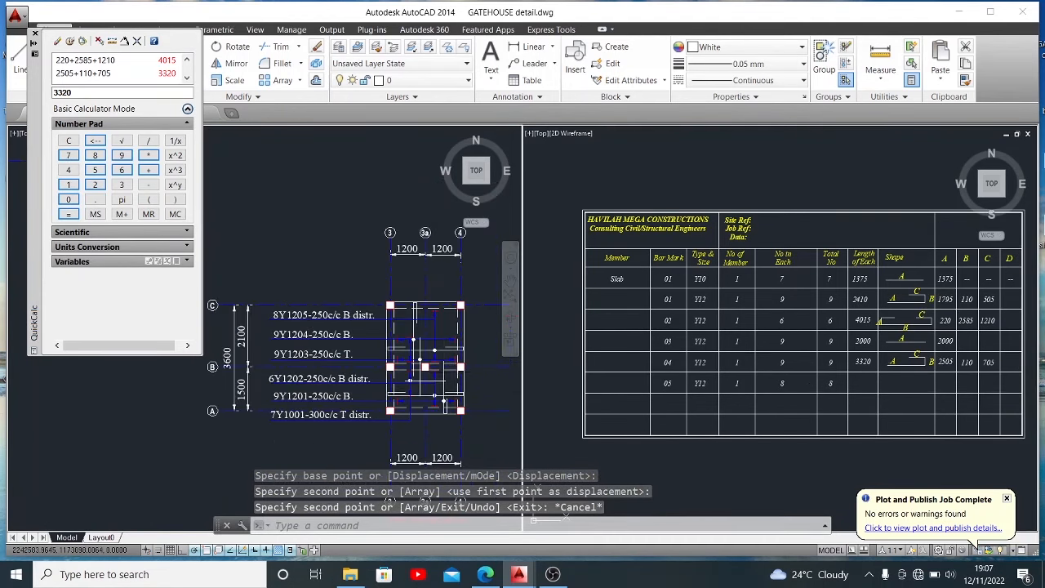
{"action": "scroll", "coordinate": [464, 366], "scroll_direction": "up", "scroll_amount": 2}
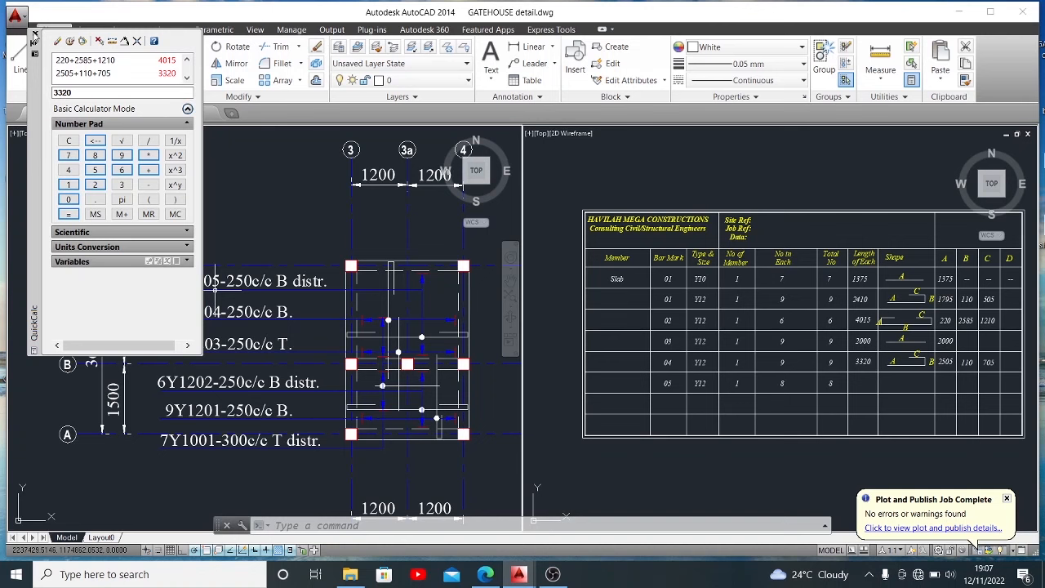
{"action": "left_click", "coordinate": [34, 34]}
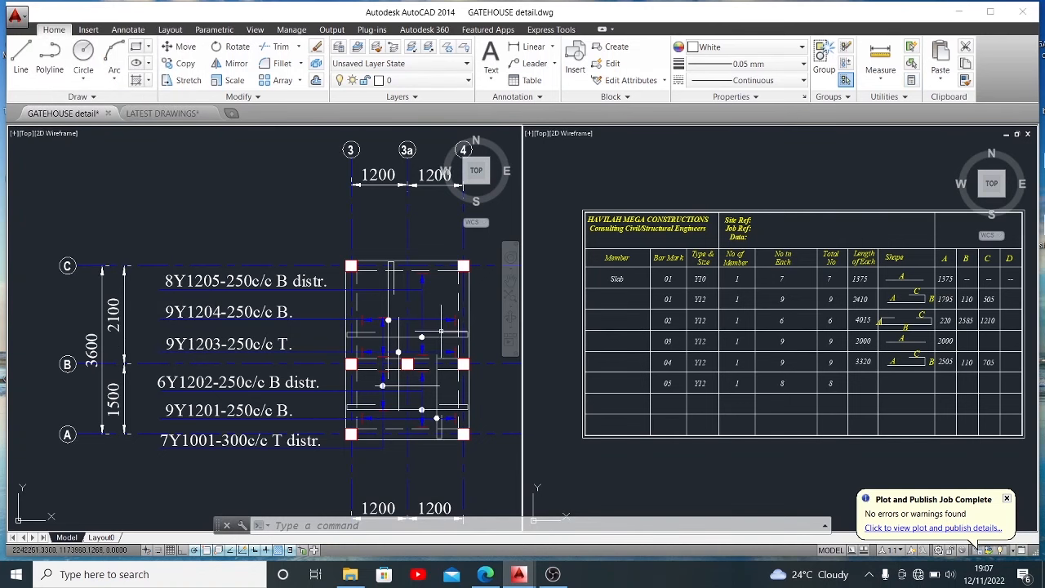
{"action": "left_click", "coordinate": [426, 337]}
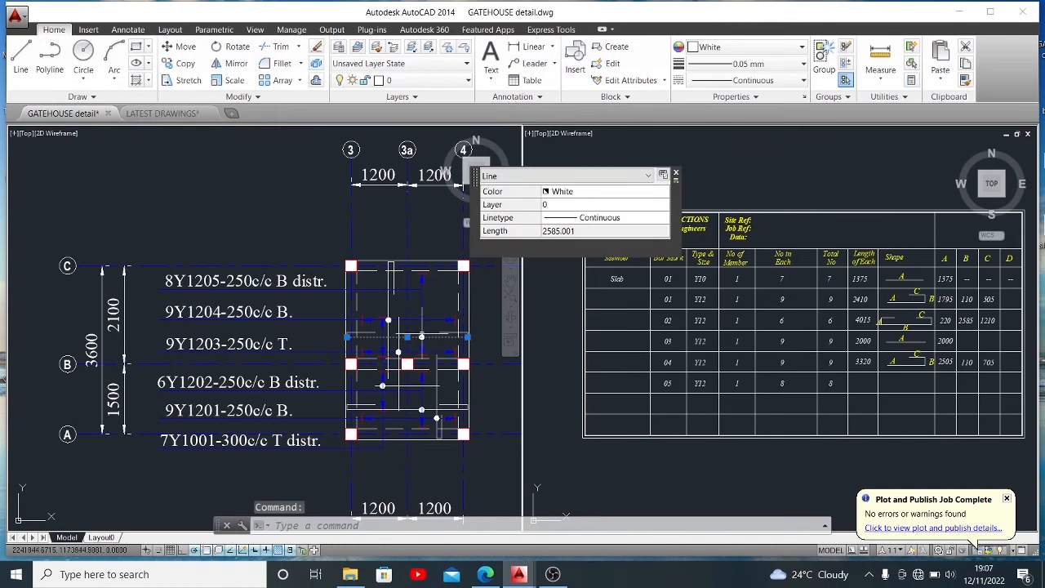
{"action": "left_click", "coordinate": [285, 291]}
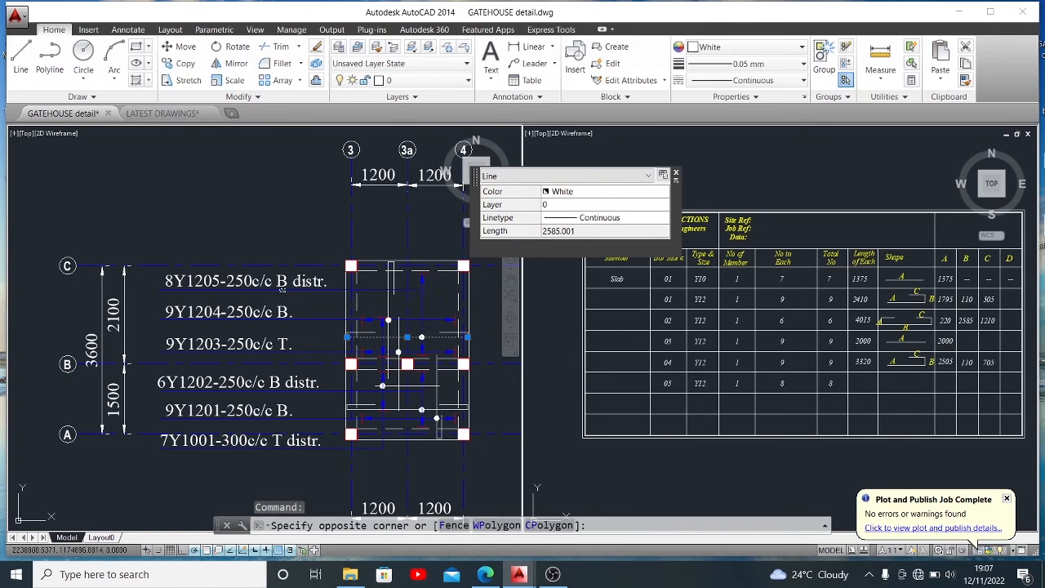
{"action": "left_click", "coordinate": [281, 287]}
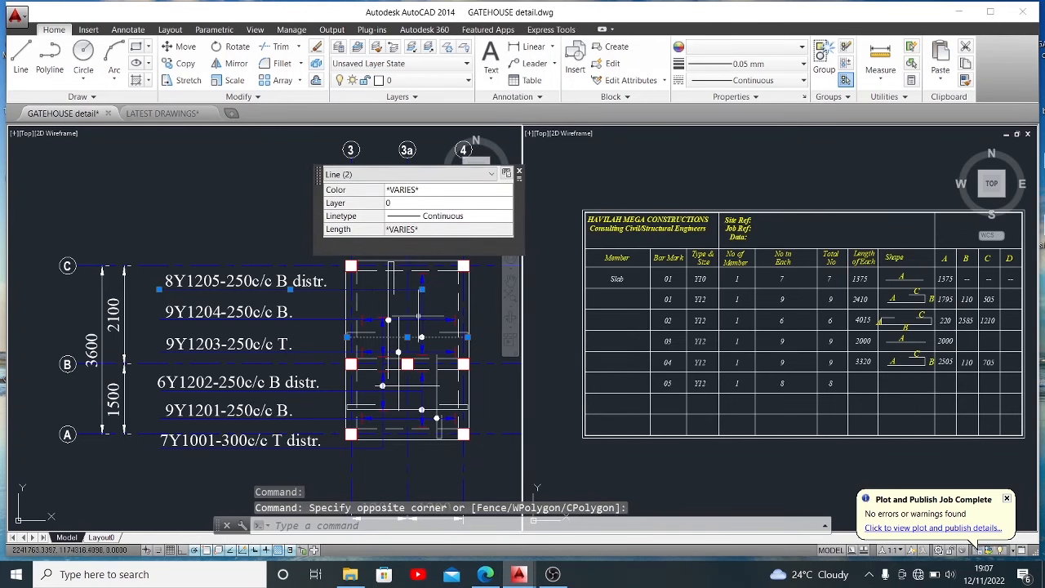
{"action": "key", "text": "Escape"}
{"action": "left_click", "coordinate": [405, 413]}
{"action": "left_click", "coordinate": [403, 406]}
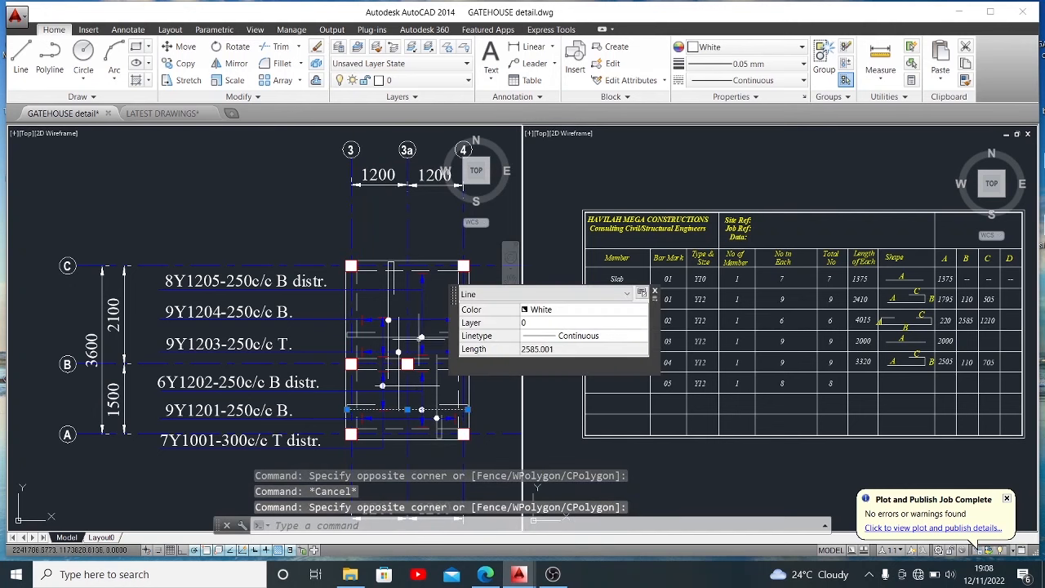
{"action": "left_click", "coordinate": [413, 339]}
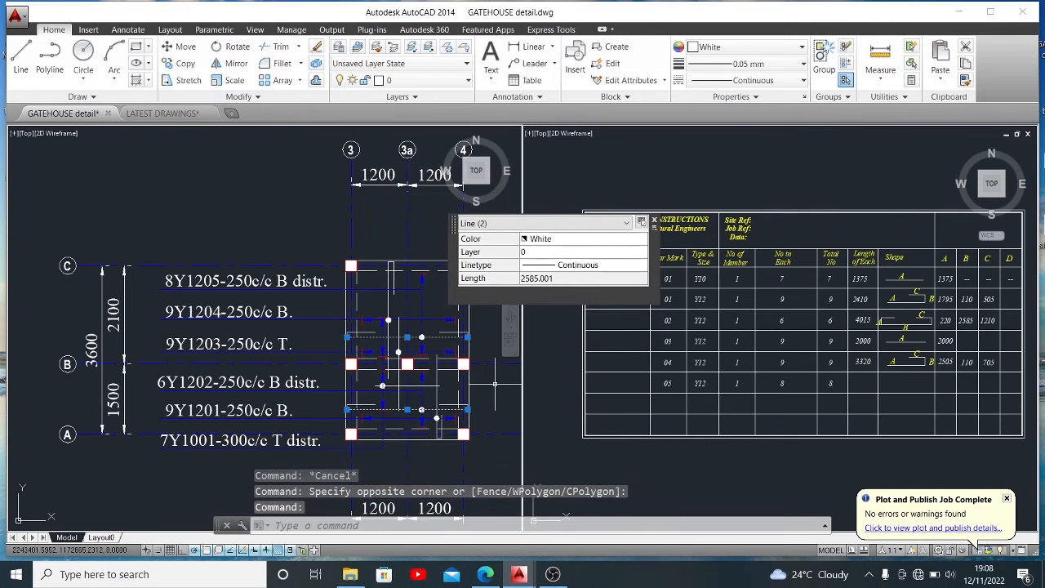
{"action": "key", "text": "Escape"}
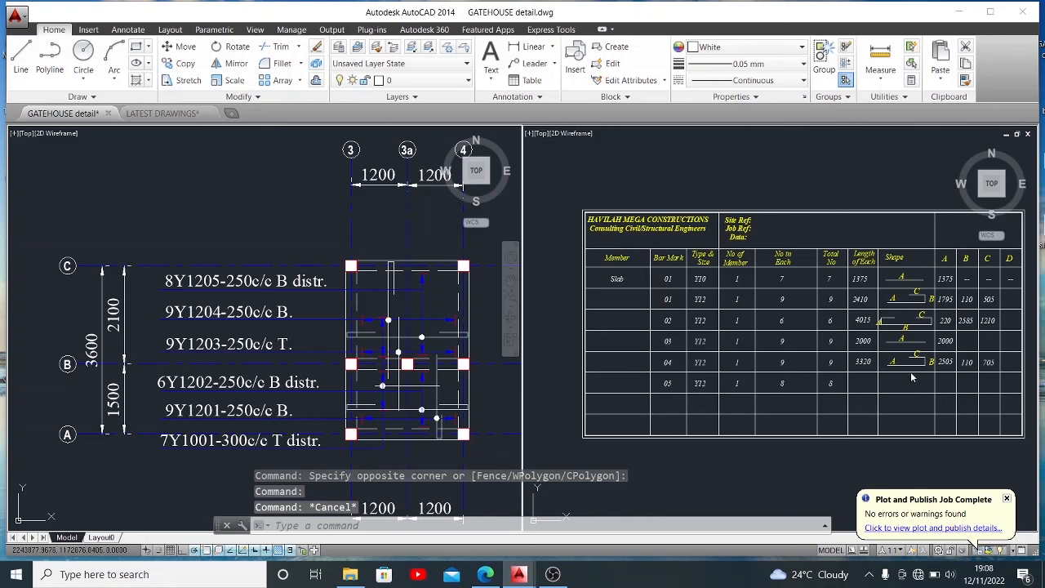
- Copy the bar mark 02 row's length of 4015, bar shape and A, B, C values 220, 2585 and 1210 down into the bar mark 05 row
{"action": "left_click", "coordinate": [913, 377]}
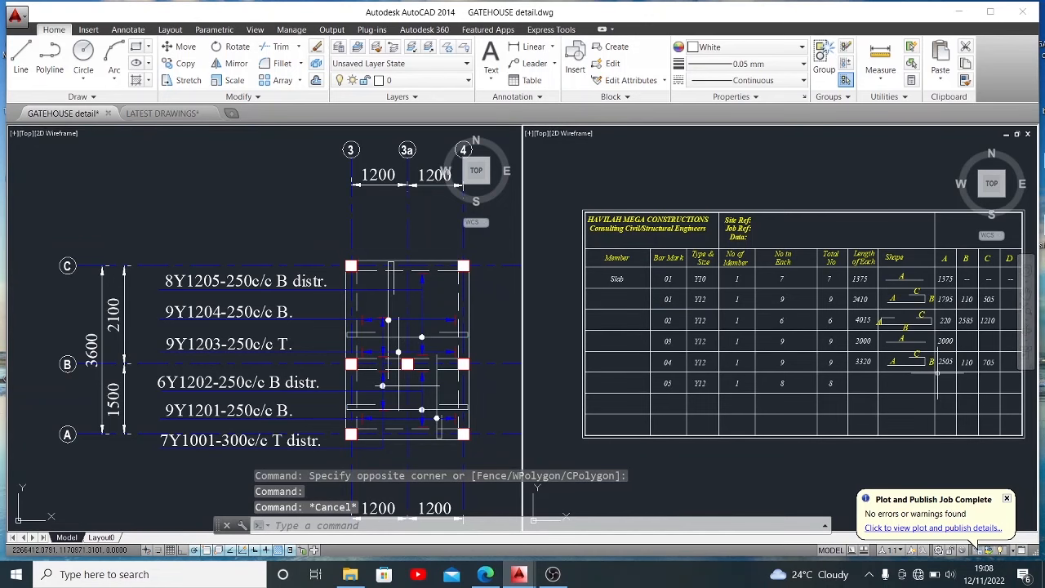
{"action": "mouse_move", "coordinate": [937, 374]}
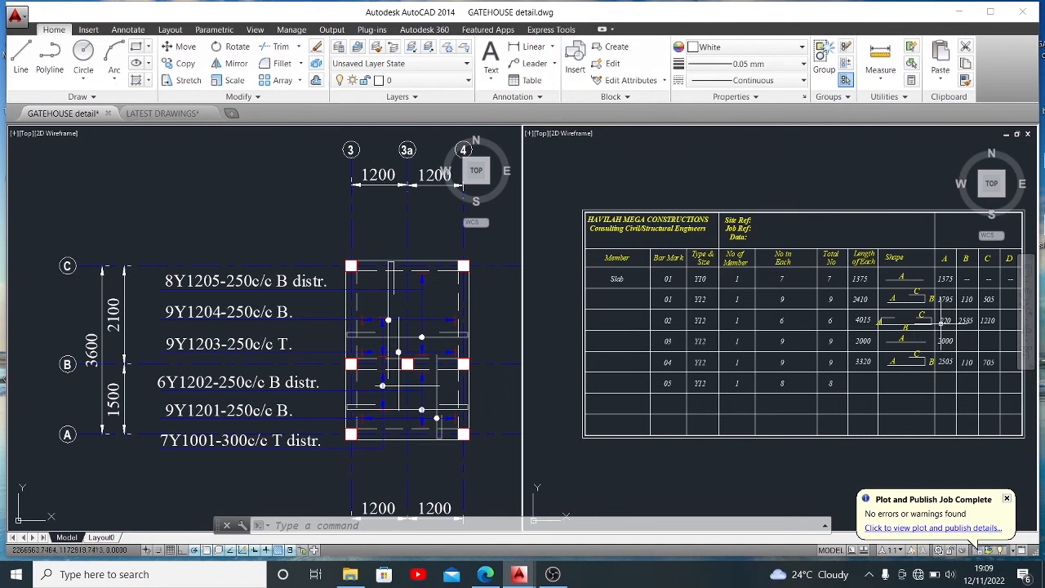
{"action": "scroll", "coordinate": [930, 325], "scroll_direction": "up", "scroll_amount": 4}
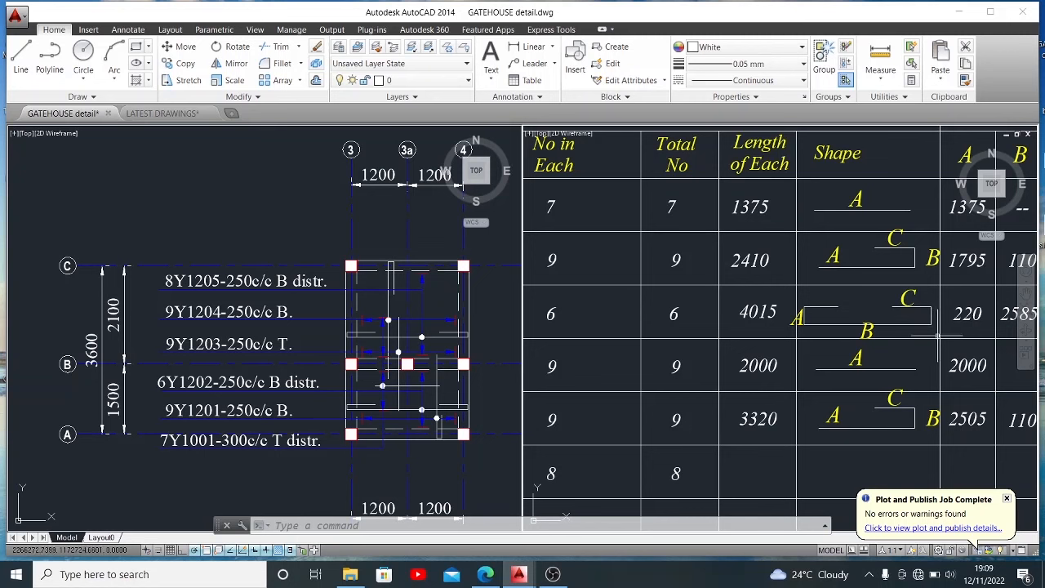
{"action": "left_click", "coordinate": [937, 335]}
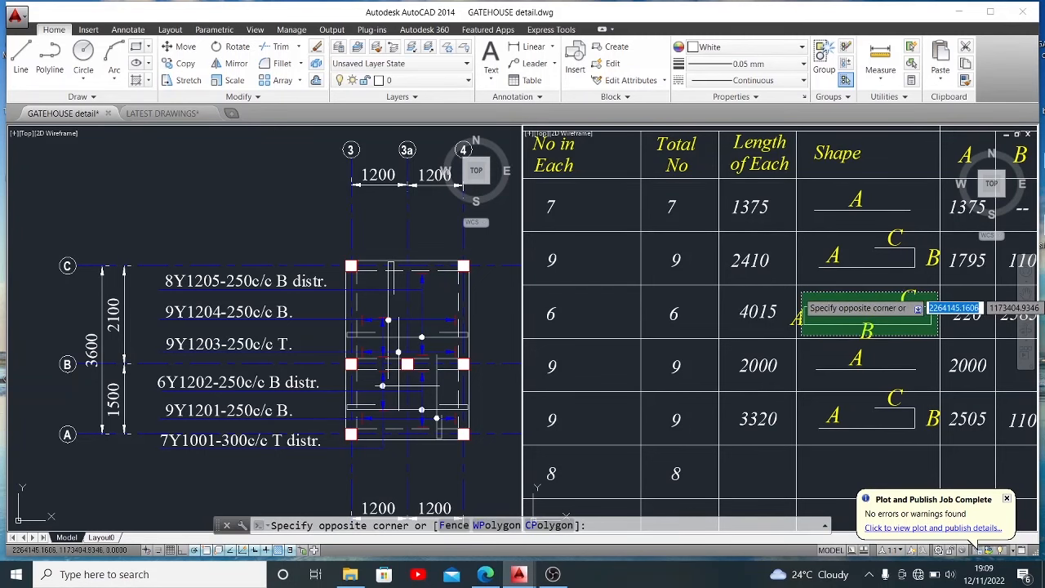
{"action": "left_click", "coordinate": [800, 291]}
{"action": "scroll", "coordinate": [775, 312], "scroll_direction": "down", "scroll_amount": 5}
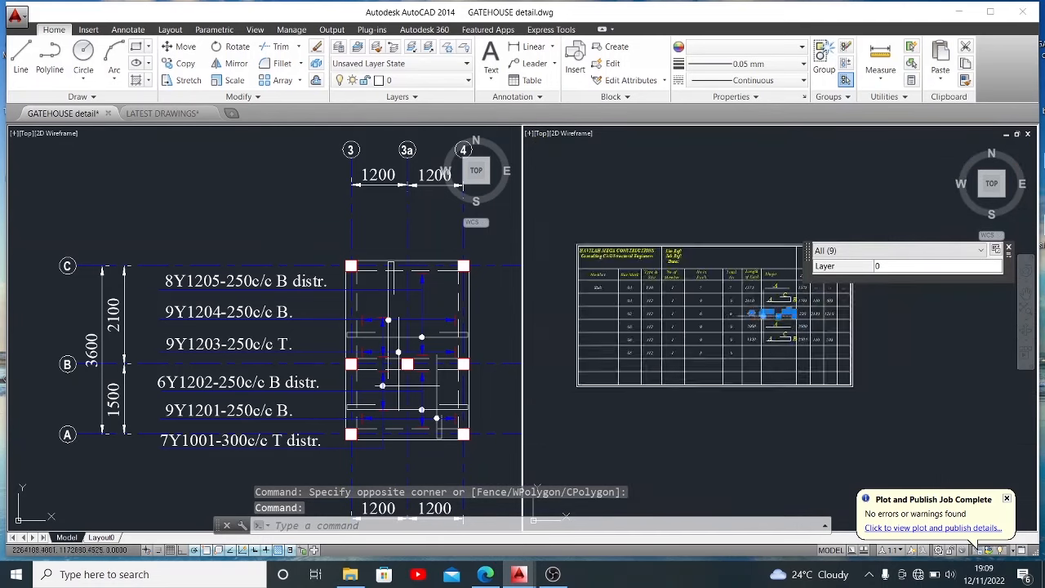
{"action": "scroll", "coordinate": [808, 312], "scroll_direction": "up", "scroll_amount": 3}
{"action": "scroll", "coordinate": [823, 313], "scroll_direction": "up", "scroll_amount": 2}
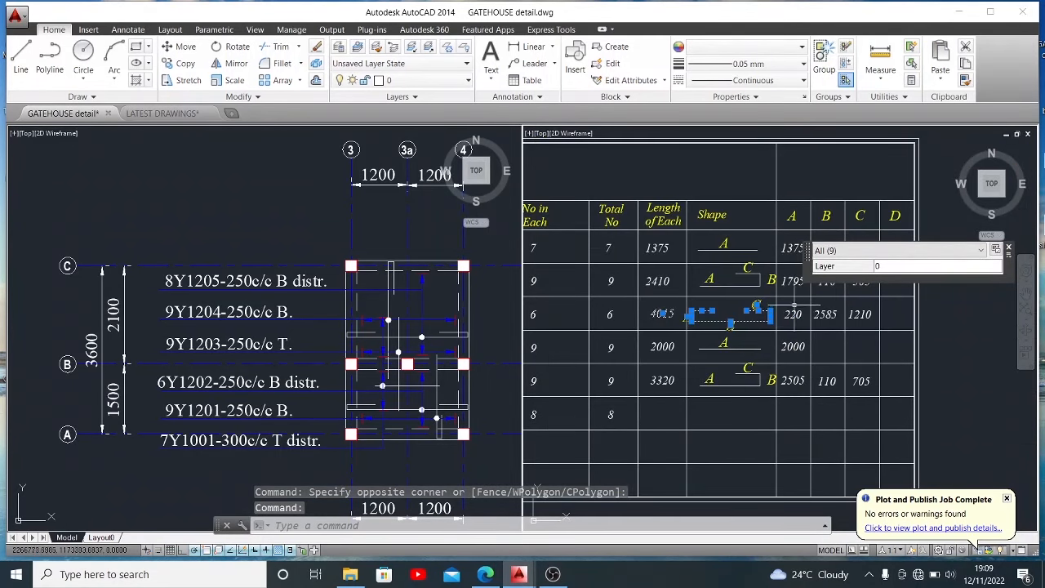
{"action": "left_click", "coordinate": [782, 309]}
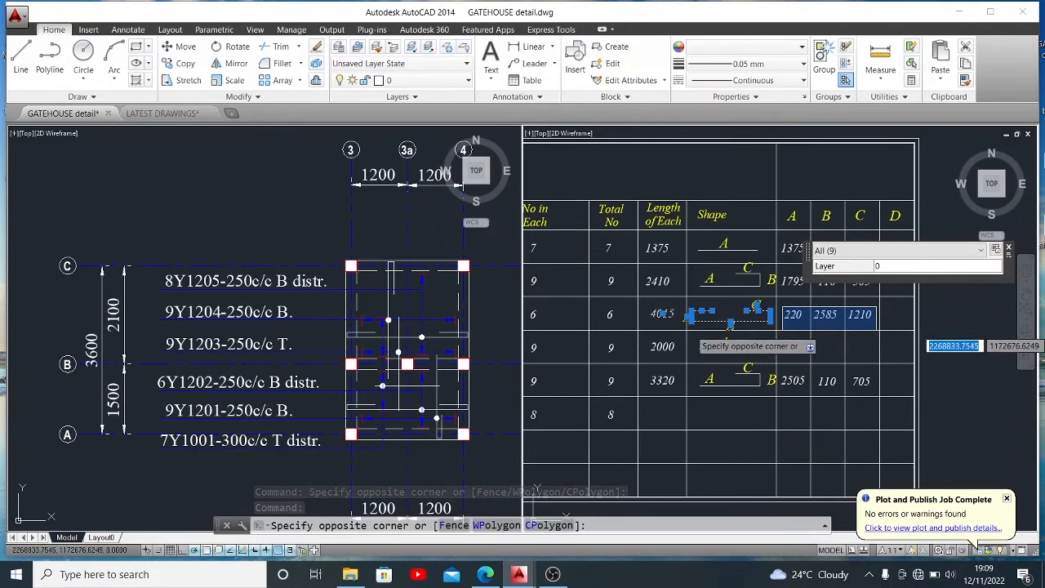
{"action": "left_click", "coordinate": [875, 331]}
{"action": "key", "text": "Return"}
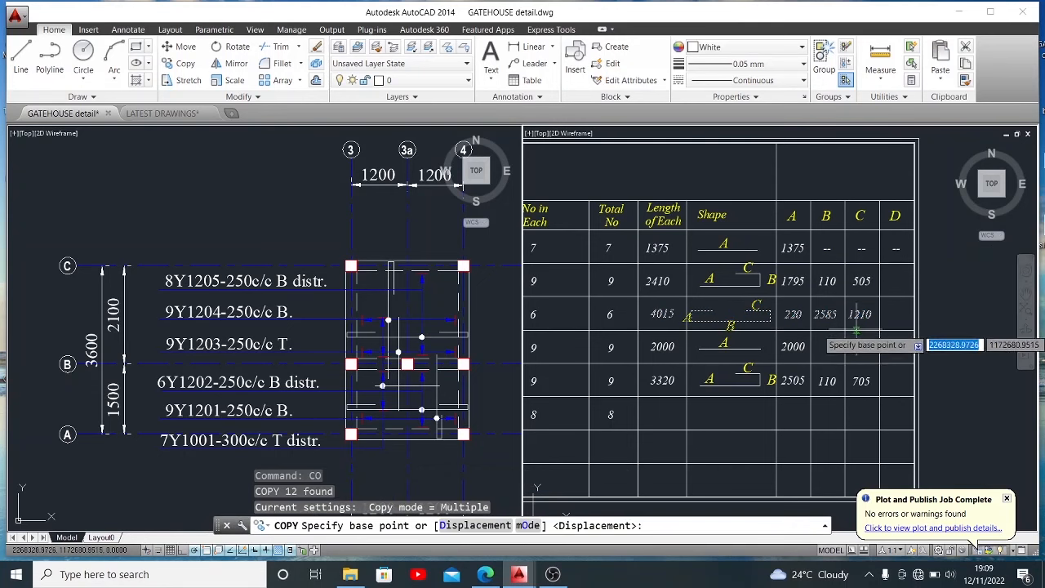
{"action": "left_click", "coordinate": [857, 339]}
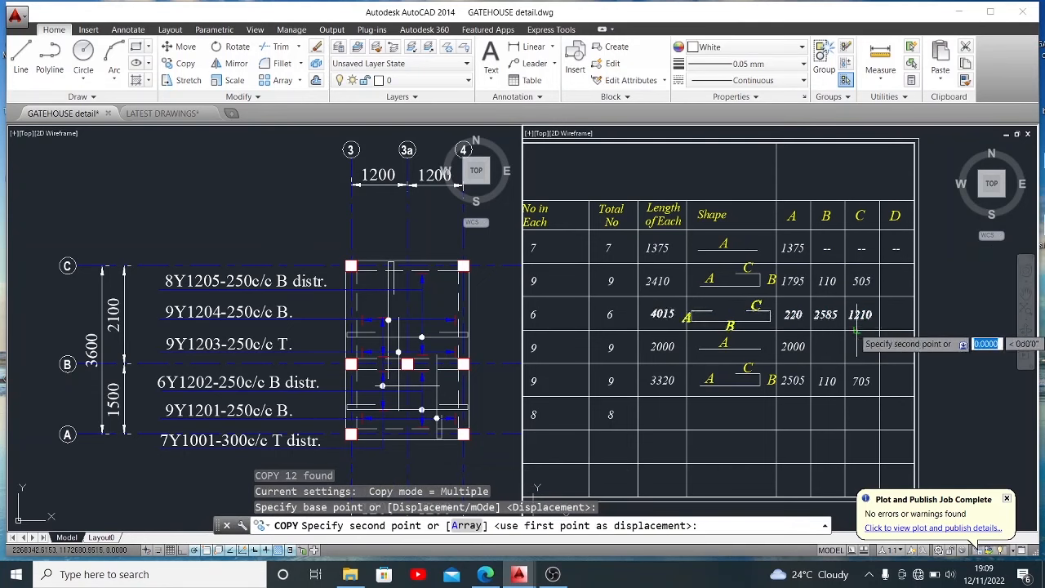
{"action": "left_click", "coordinate": [856, 431]}
{"action": "key", "text": "Escape"}
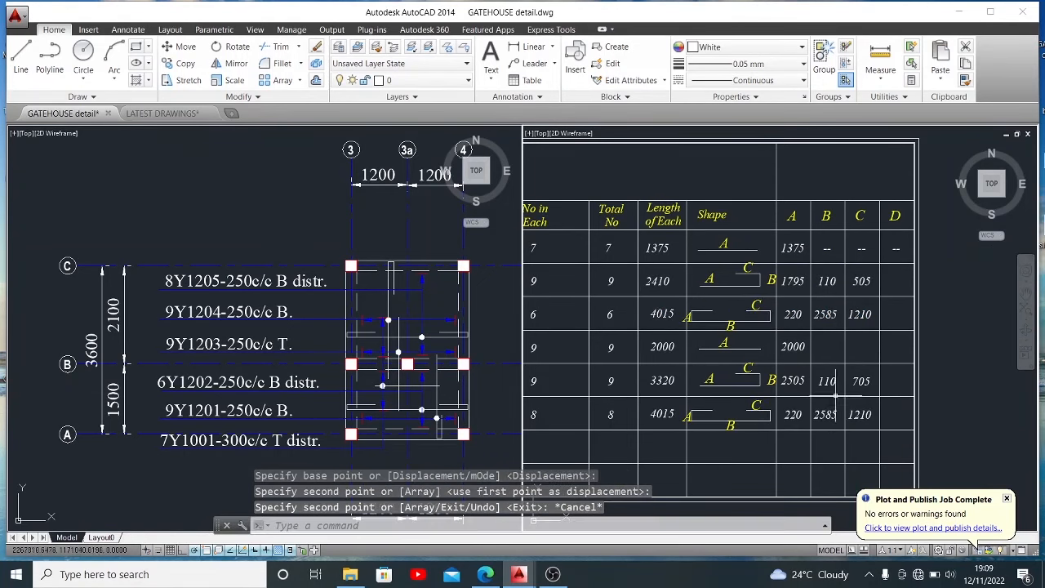
- Switch the model space to a single viewport and bring the whole bar bending schedule into view
{"action": "scroll", "coordinate": [837, 353], "scroll_direction": "down", "scroll_amount": 5}
{"action": "scroll", "coordinate": [762, 367], "scroll_direction": "up", "scroll_amount": 4}
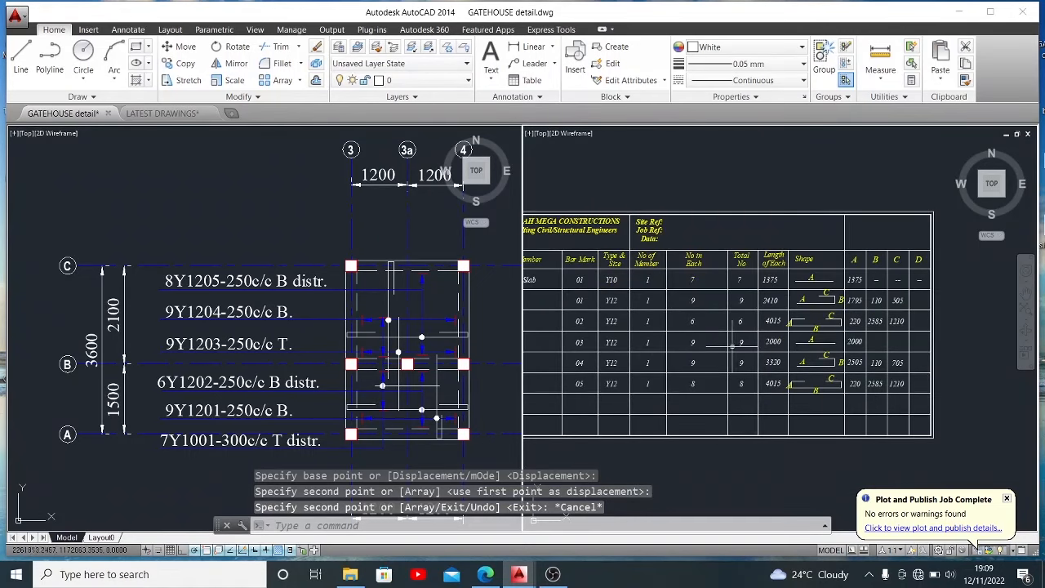
{"action": "middle_click_drag", "start_coordinate": [733, 410], "coordinate": [772, 427]}
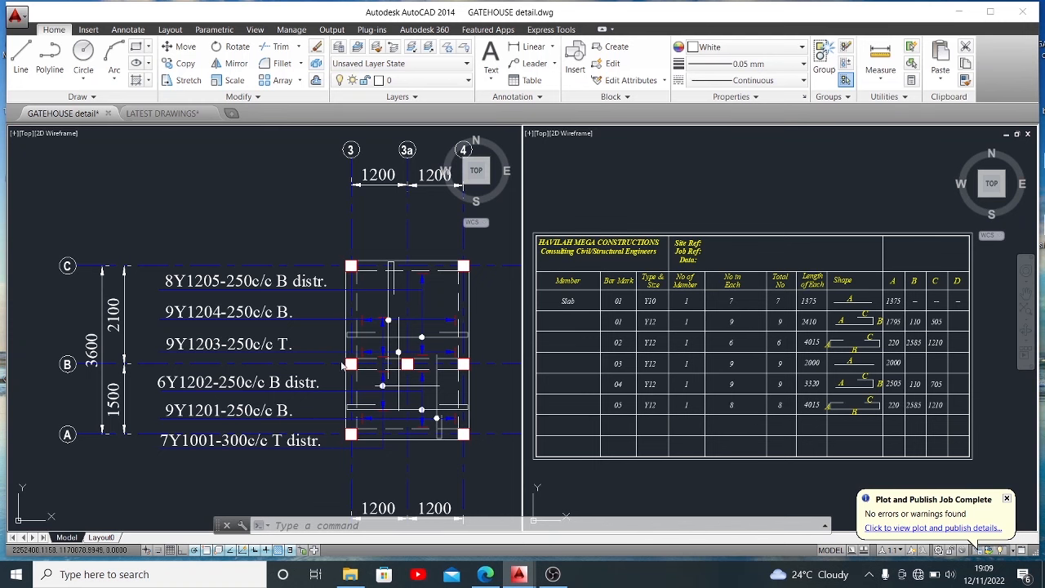
{"action": "scroll", "coordinate": [525, 347], "scroll_direction": "down", "scroll_amount": 1}
{"action": "scroll", "coordinate": [566, 348], "scroll_direction": "up", "scroll_amount": 3}
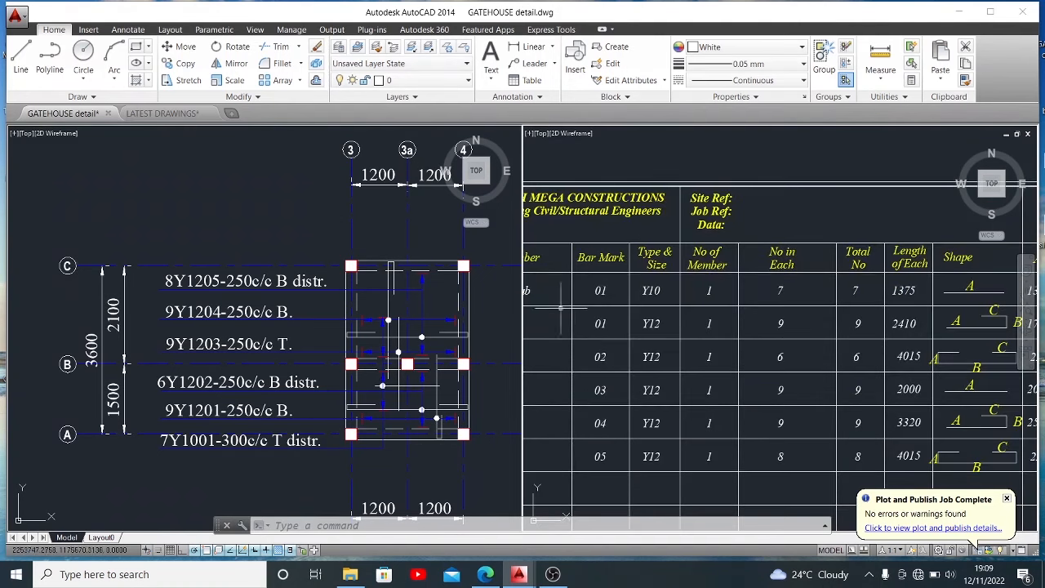
{"action": "scroll", "coordinate": [259, 280], "scroll_direction": "down", "scroll_amount": 2}
{"action": "scroll", "coordinate": [331, 327], "scroll_direction": "up", "scroll_amount": 2}
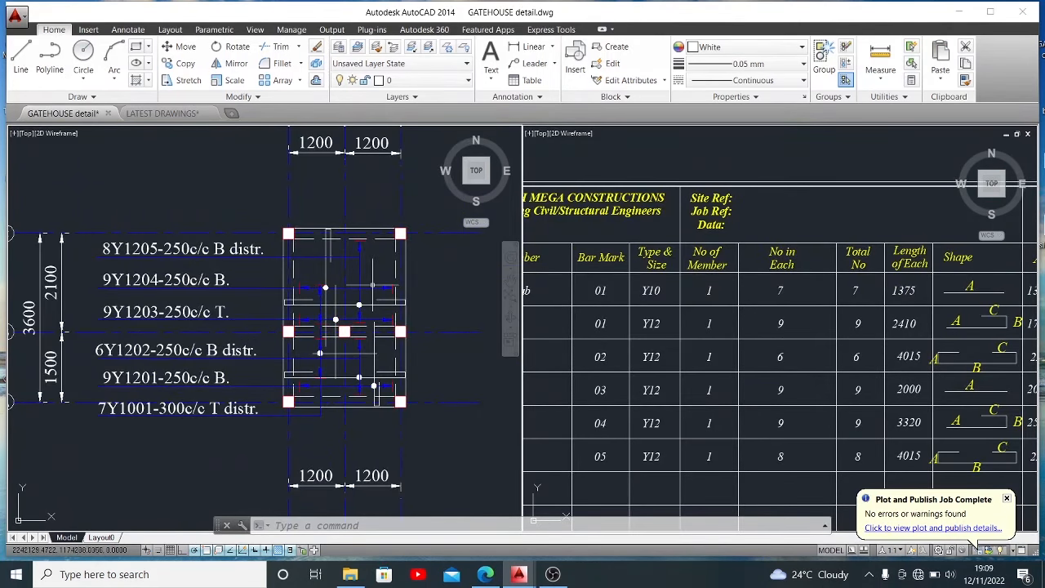
{"action": "left_click", "coordinate": [258, 29]}
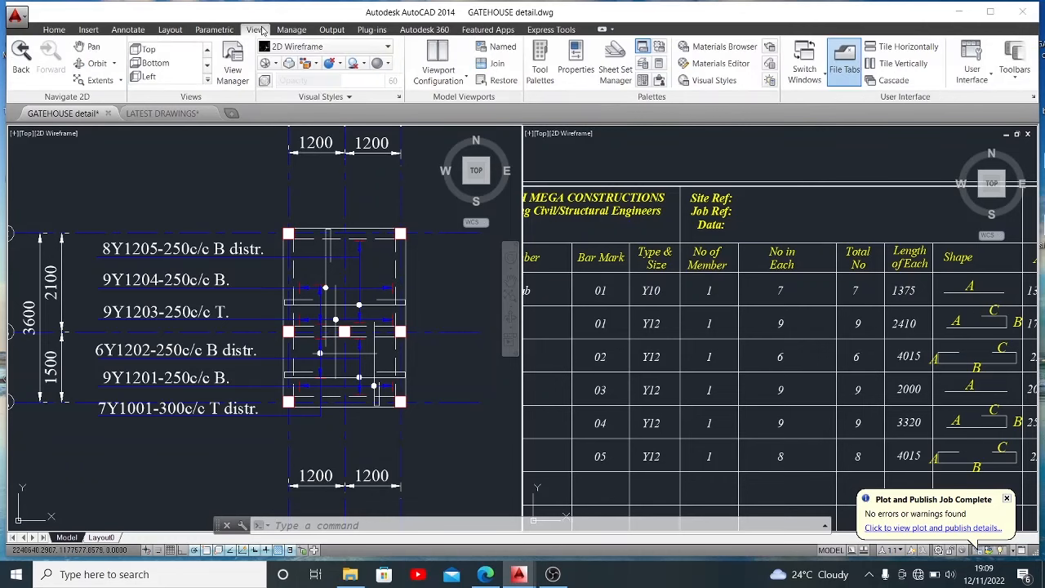
{"action": "left_click", "coordinate": [441, 75]}
{"action": "left_click", "coordinate": [444, 101]}
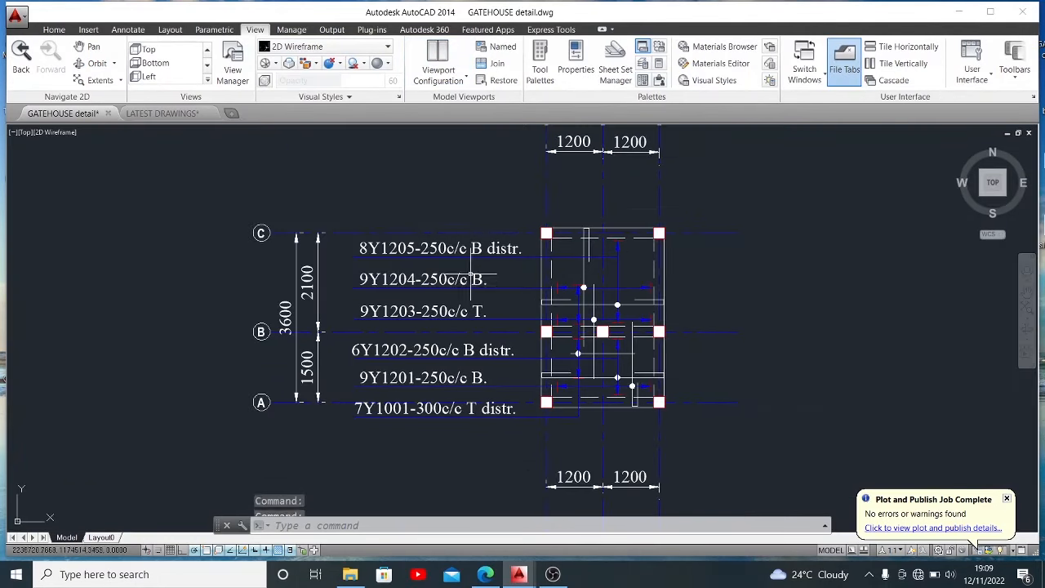
{"action": "scroll", "coordinate": [541, 335], "scroll_direction": "up", "scroll_amount": 3}
{"action": "scroll", "coordinate": [316, 229], "scroll_direction": "up", "scroll_amount": 4}
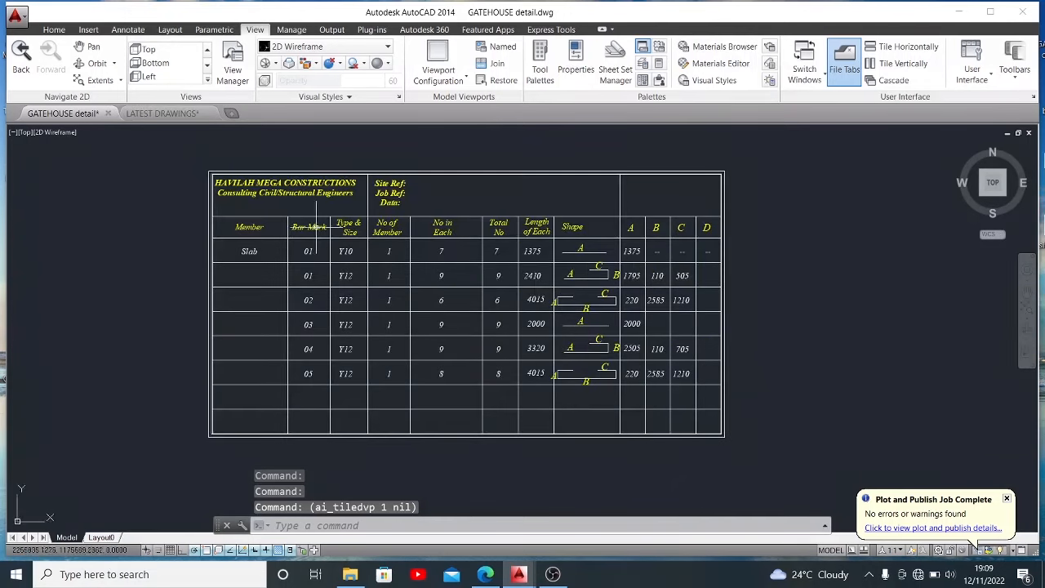
{"action": "scroll", "coordinate": [418, 325], "scroll_direction": "down", "scroll_amount": 2}
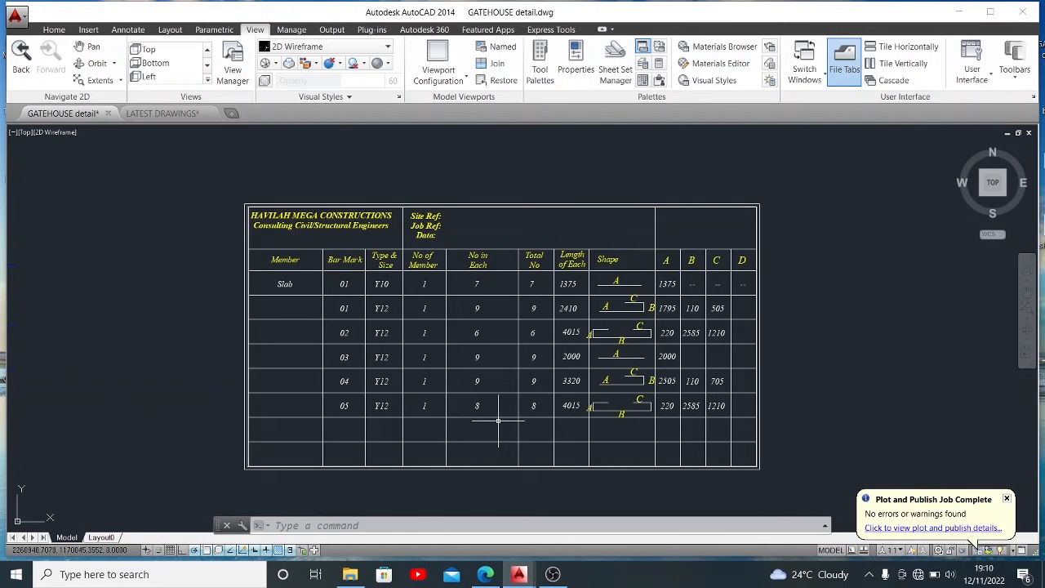
{"action": "key", "text": "ctrl+p"}
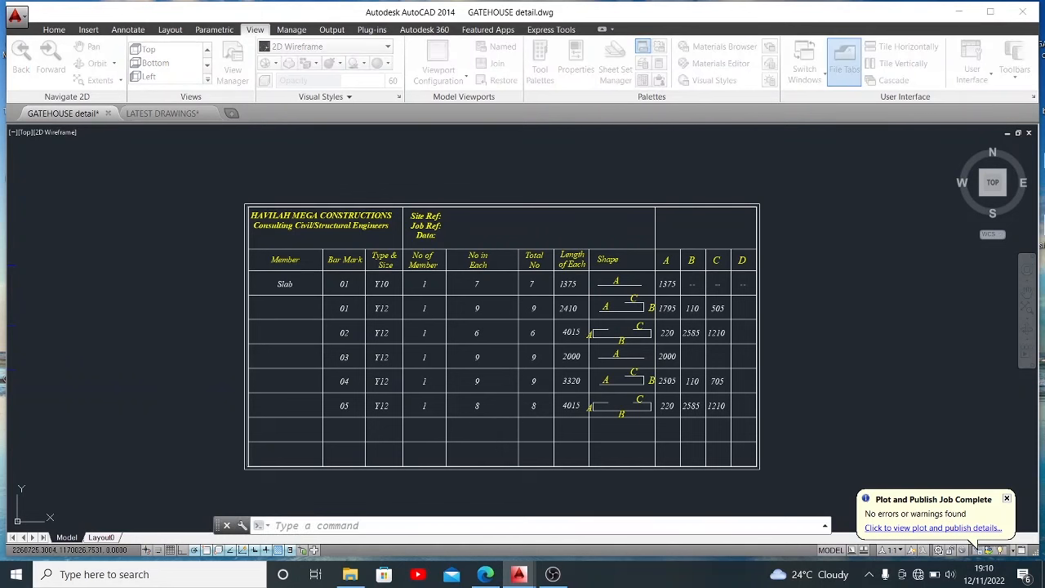
{"action": "left_click", "coordinate": [373, 147]}
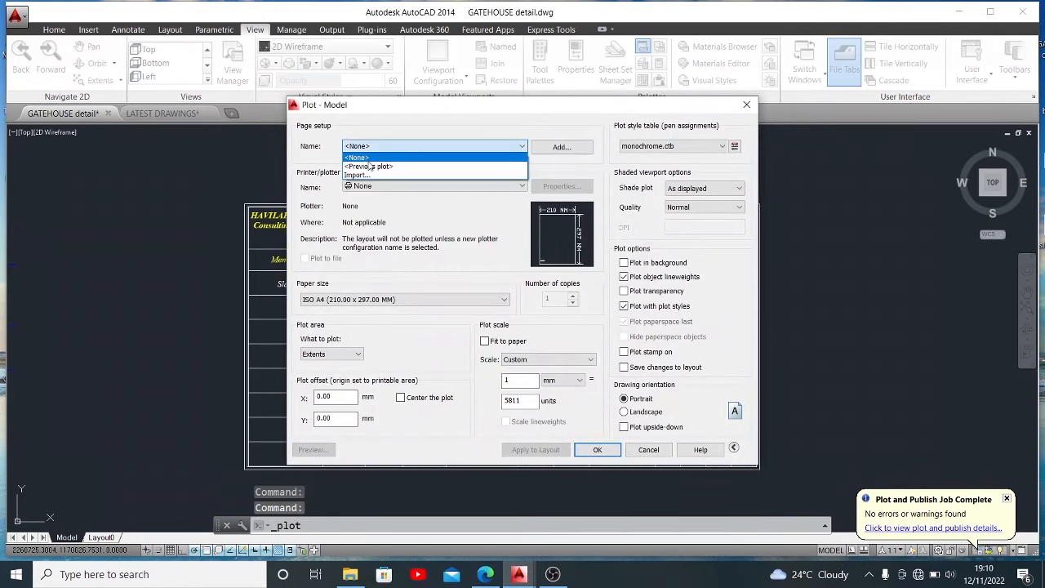
{"action": "left_click", "coordinate": [369, 164]}
{"action": "left_click", "coordinate": [413, 354]}
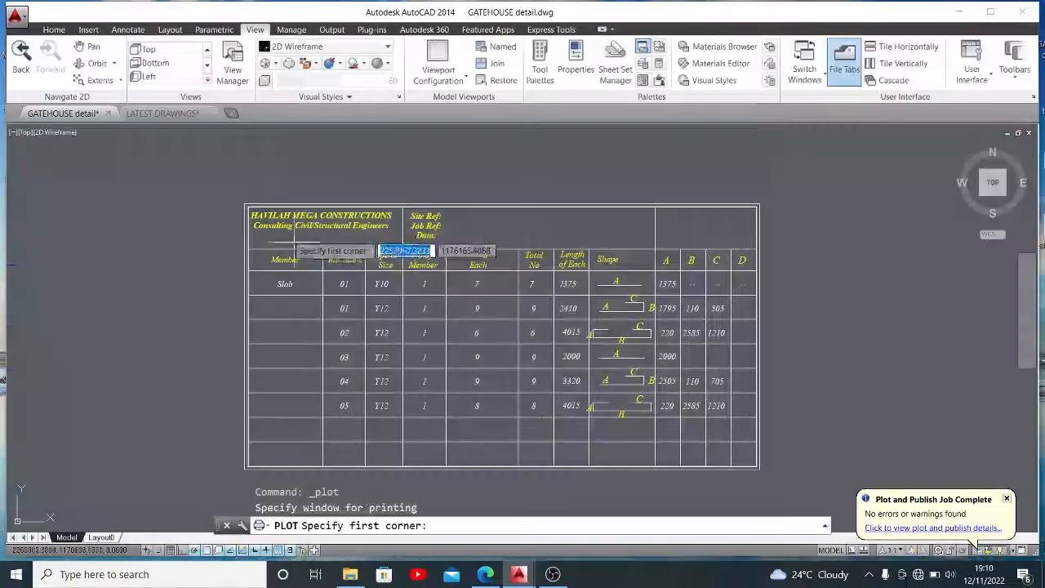
{"action": "left_click", "coordinate": [248, 207]}
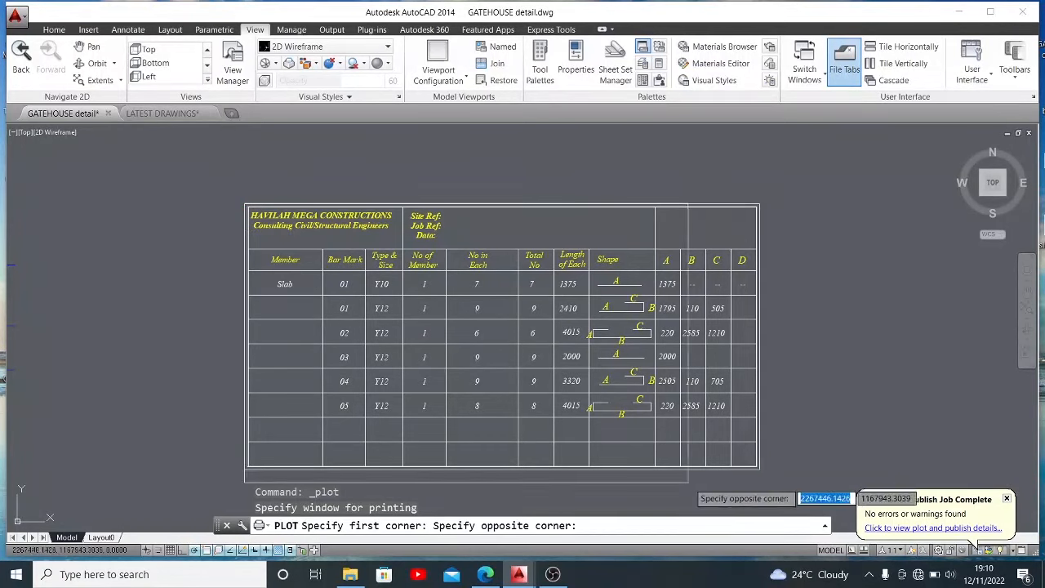
{"action": "left_click", "coordinate": [760, 468]}
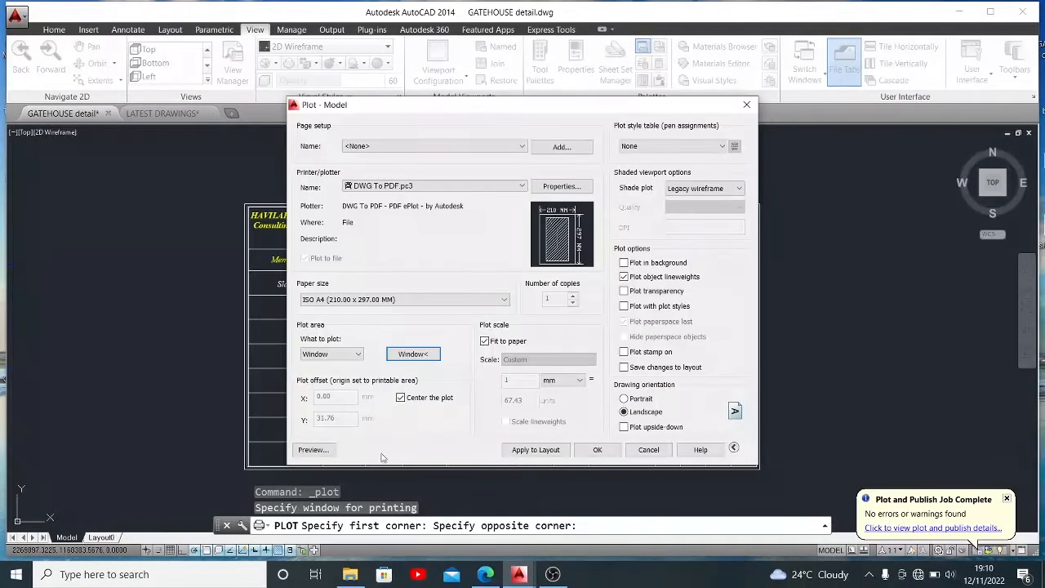
{"action": "left_click", "coordinate": [312, 450]}
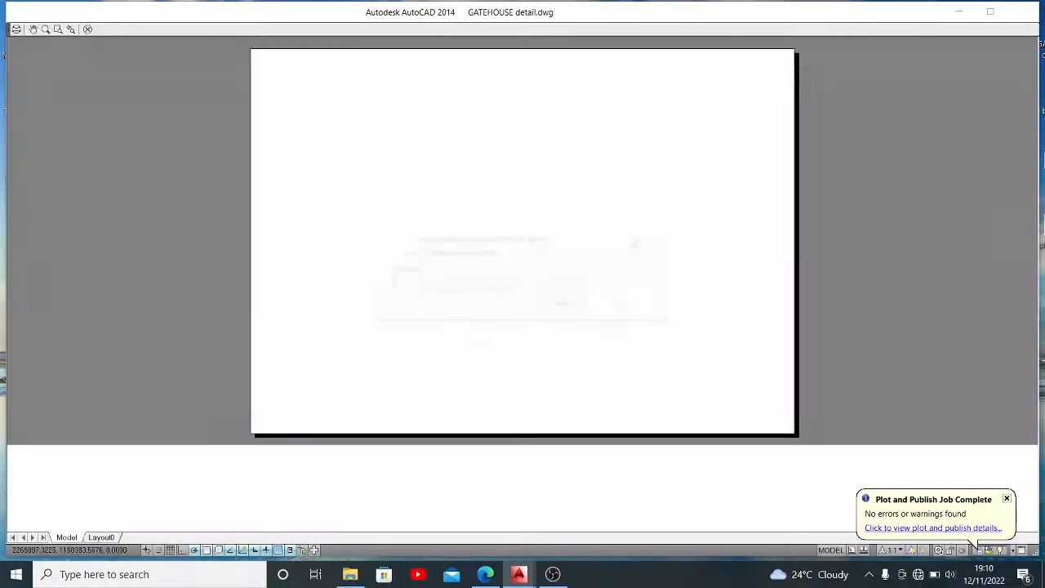
{"action": "key", "text": "Escape"}
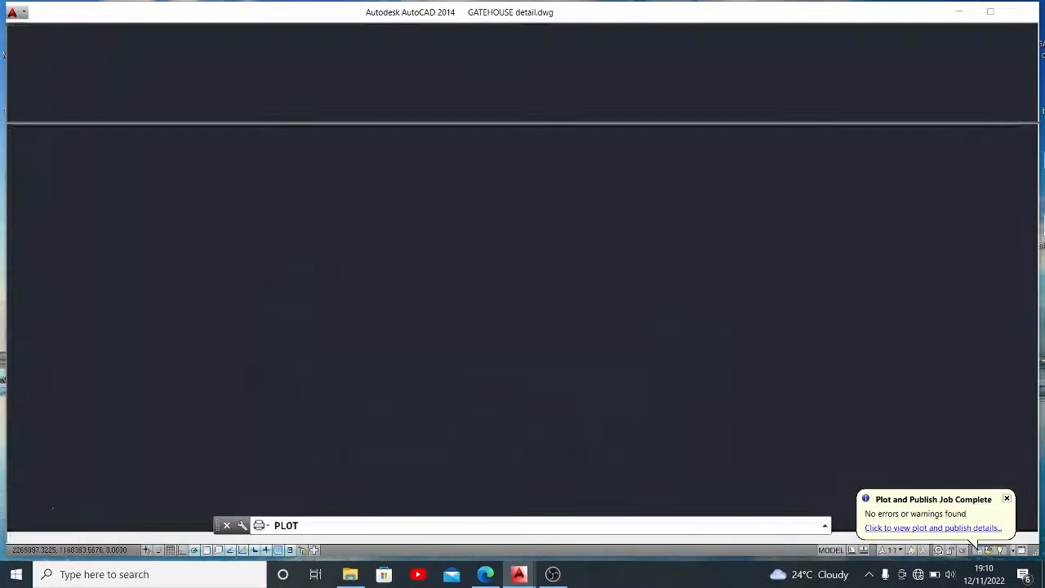
{"action": "key", "text": "Return"}
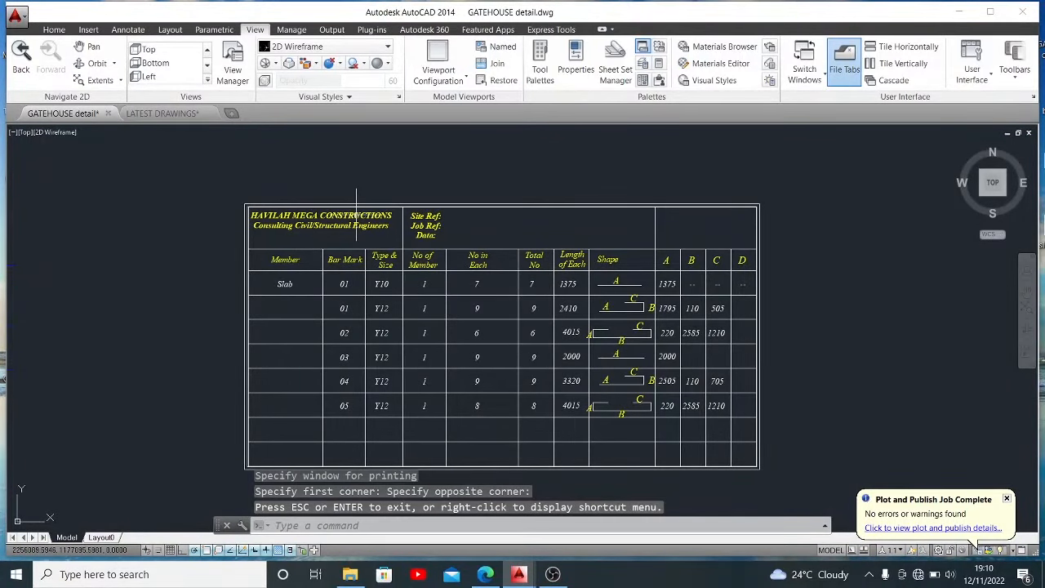
- Start a plot with the previous plot's settings and assign the monochrome.ctb plot style table to all layouts
{"action": "key", "text": "Return"}
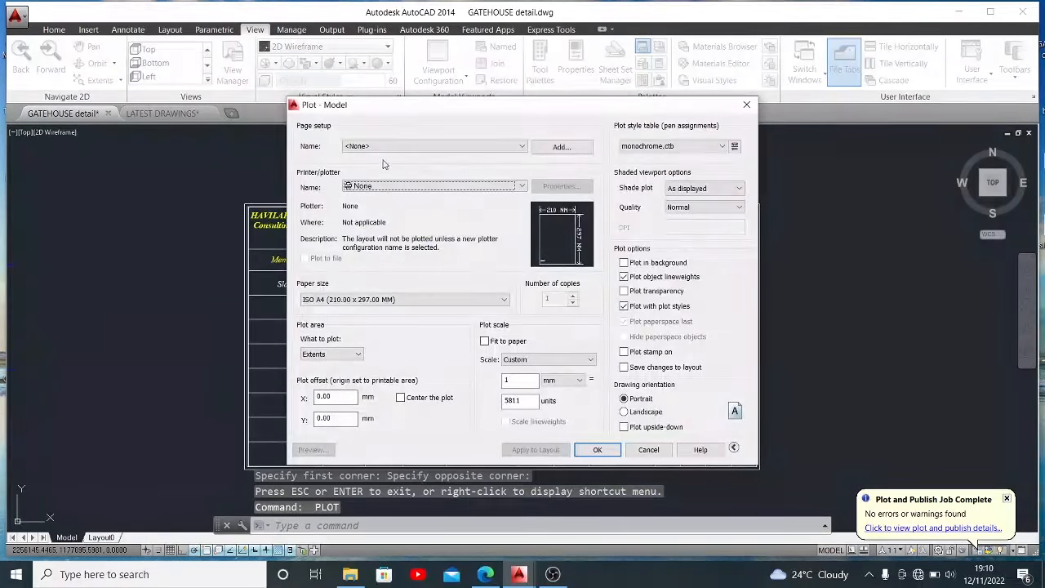
{"action": "left_click", "coordinate": [381, 147]}
{"action": "left_click", "coordinate": [380, 155]}
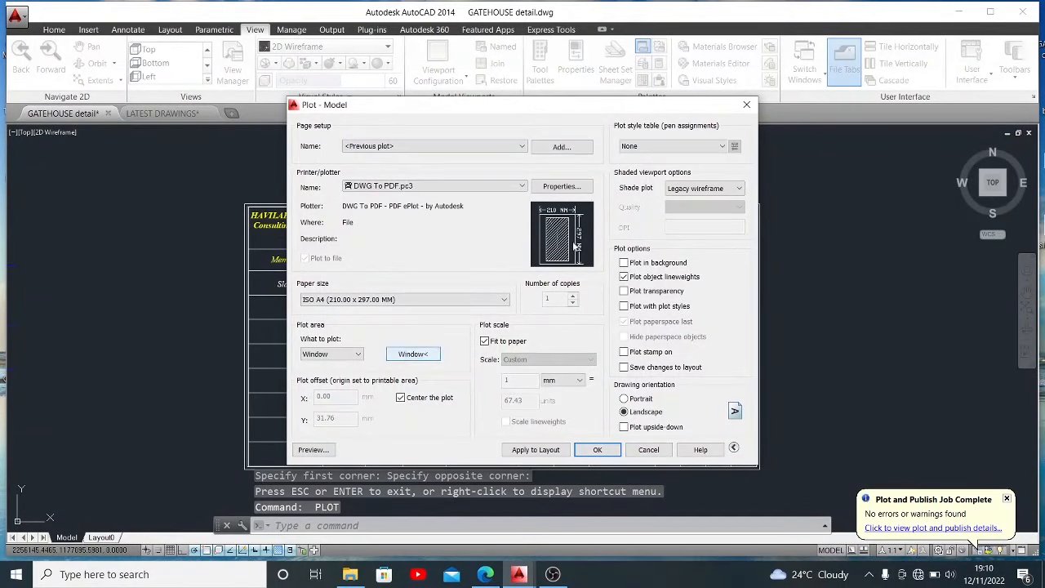
{"action": "left_click", "coordinate": [659, 147]}
{"action": "left_click", "coordinate": [653, 205]}
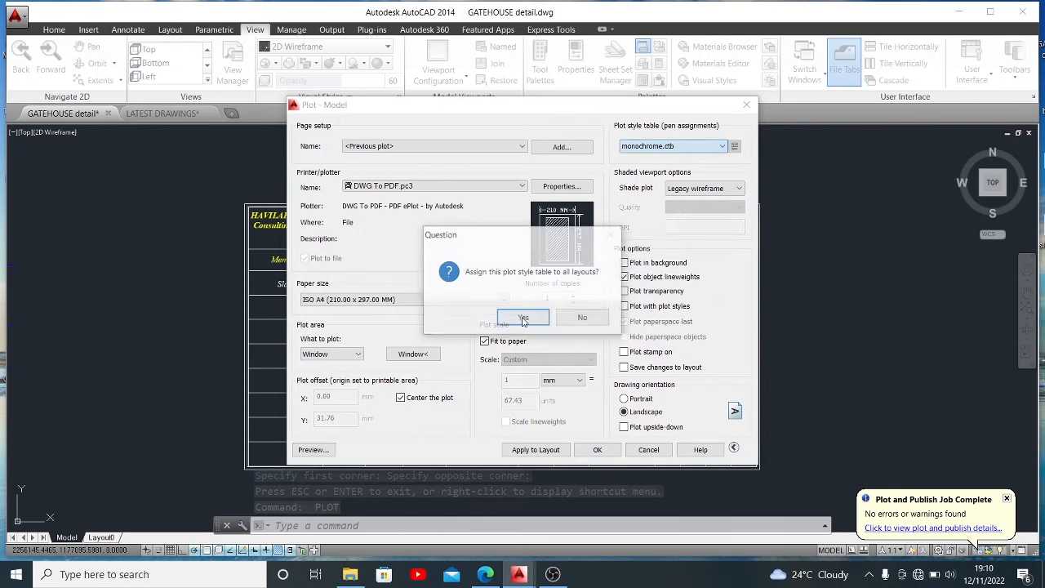
{"action": "left_click", "coordinate": [522, 320]}
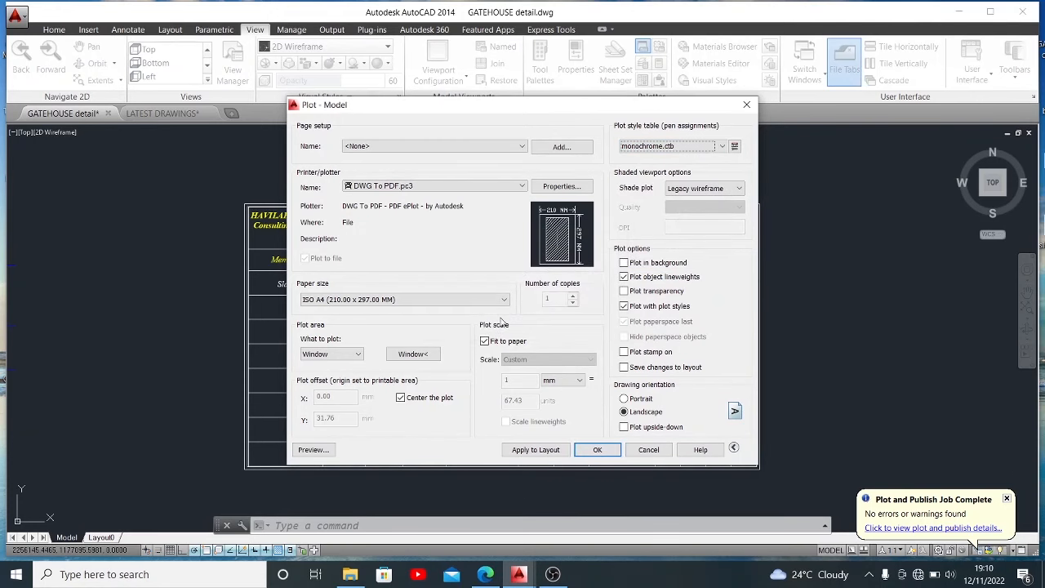
- Set the plot window to the outer border of the bar bending schedule and preview the plot up close
{"action": "left_click", "coordinate": [439, 354]}
{"action": "left_click", "coordinate": [246, 207]}
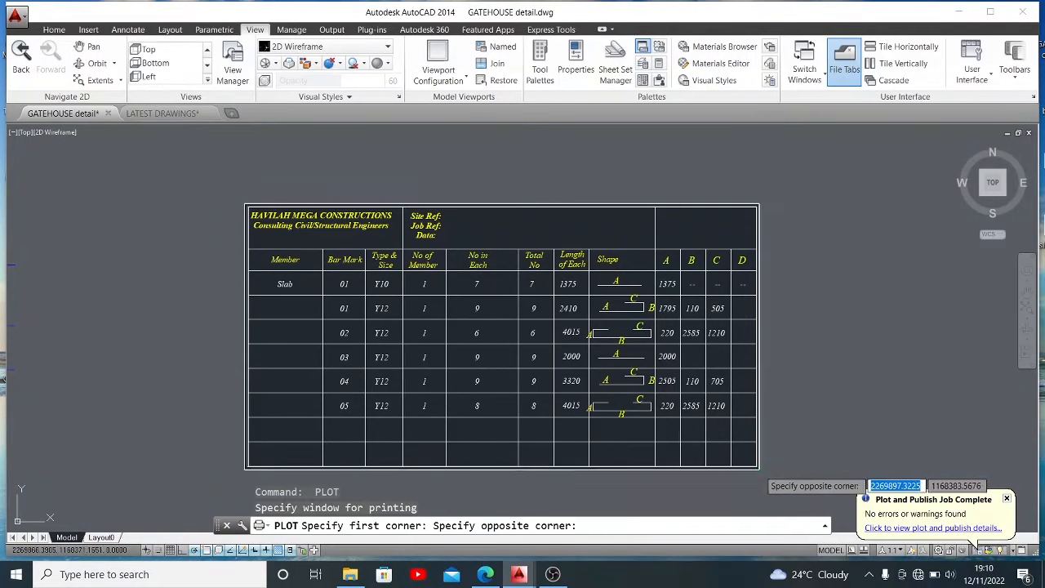
{"action": "left_click", "coordinate": [759, 467]}
{"action": "left_click", "coordinate": [327, 445]}
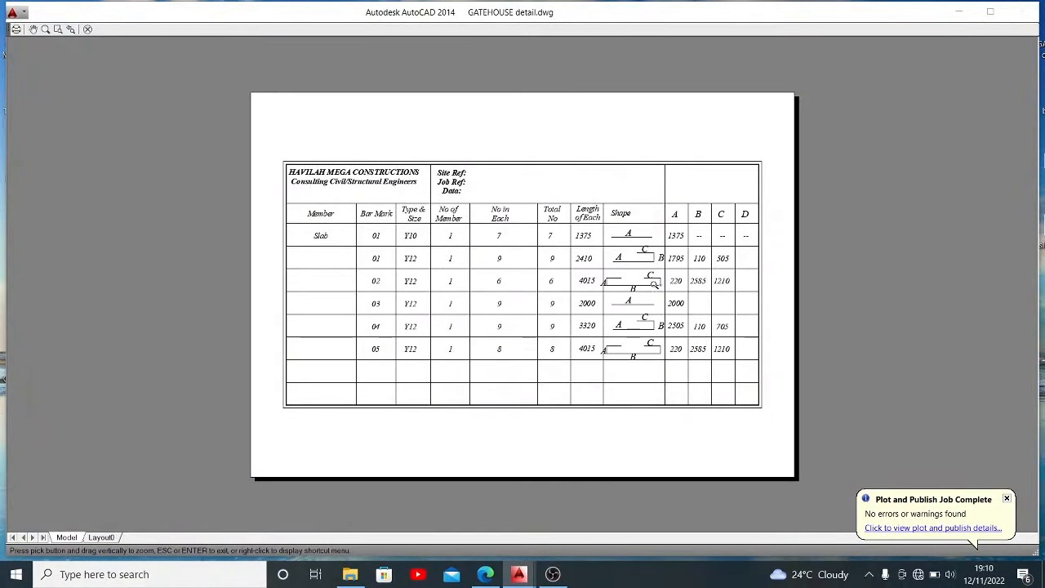
{"action": "scroll", "coordinate": [653, 284], "scroll_direction": "up", "scroll_amount": 3}
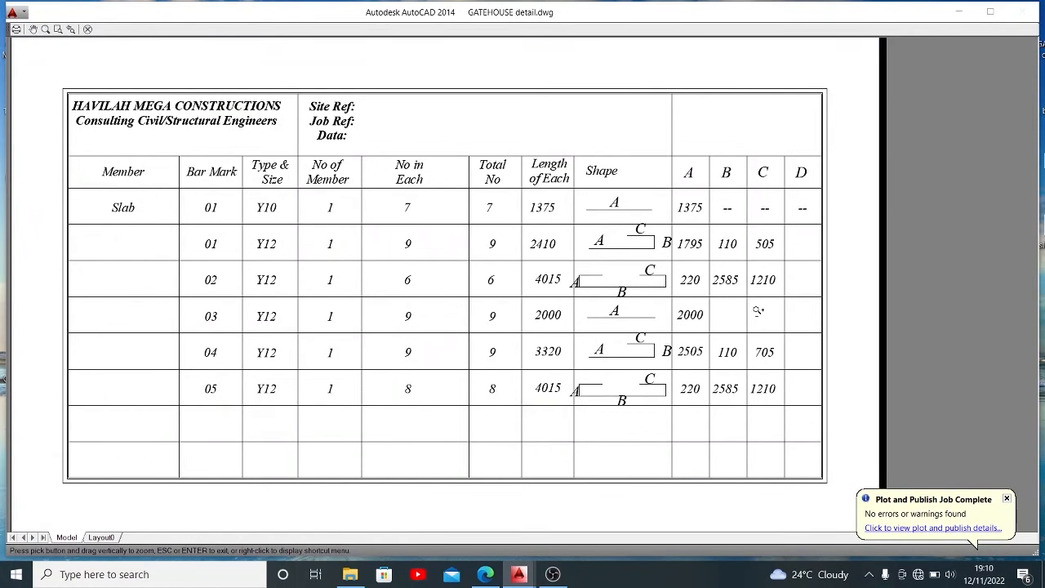